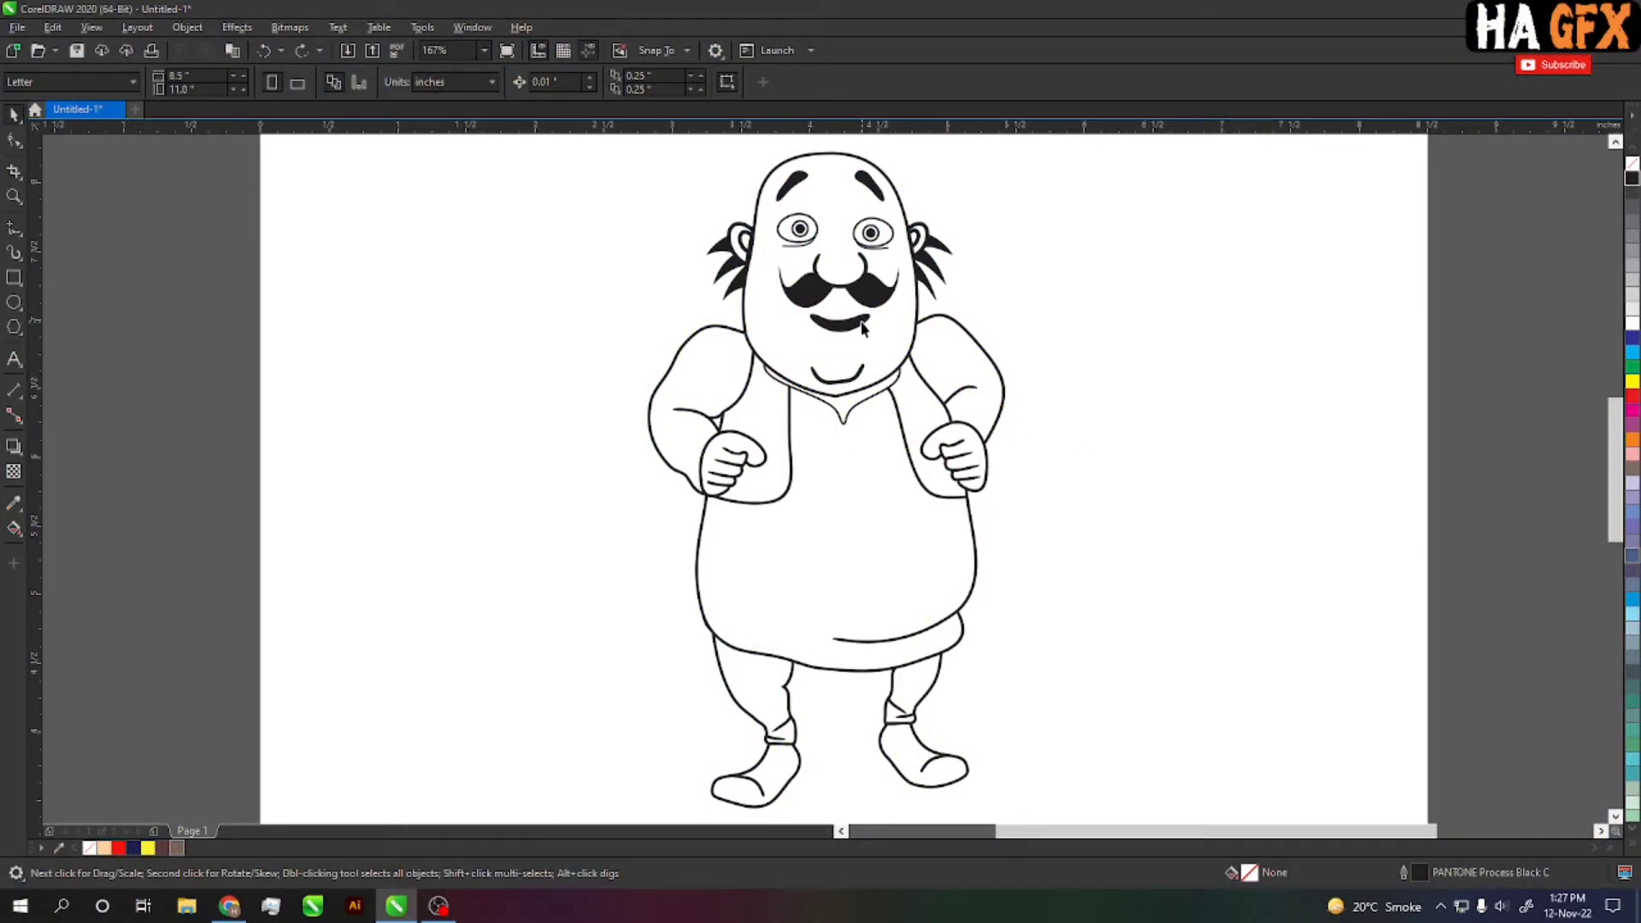
# Open and dismiss the canvas context menu several times
pyautogui.rightClick(1068, 387)
pyautogui.click(1125, 365)
pyautogui.rightClick(1099, 371)
pyautogui.click(1177, 351)
pyautogui.rightClick(1176, 351)
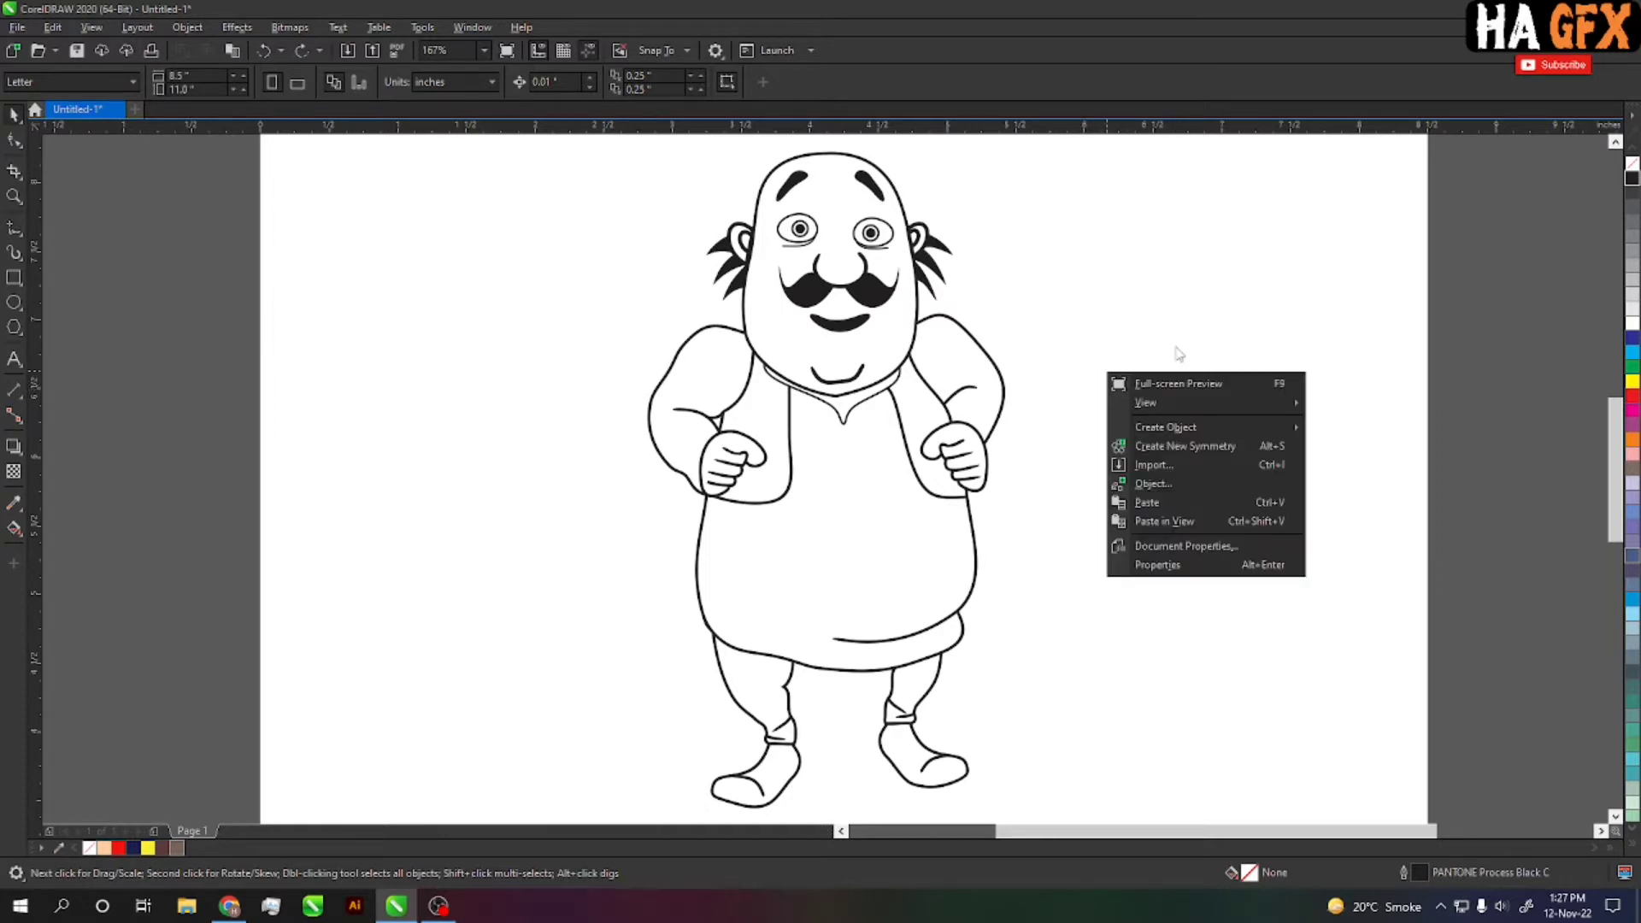
pyautogui.click(1176, 350)
pyautogui.rightClick(1209, 331)
pyautogui.click(1150, 352)
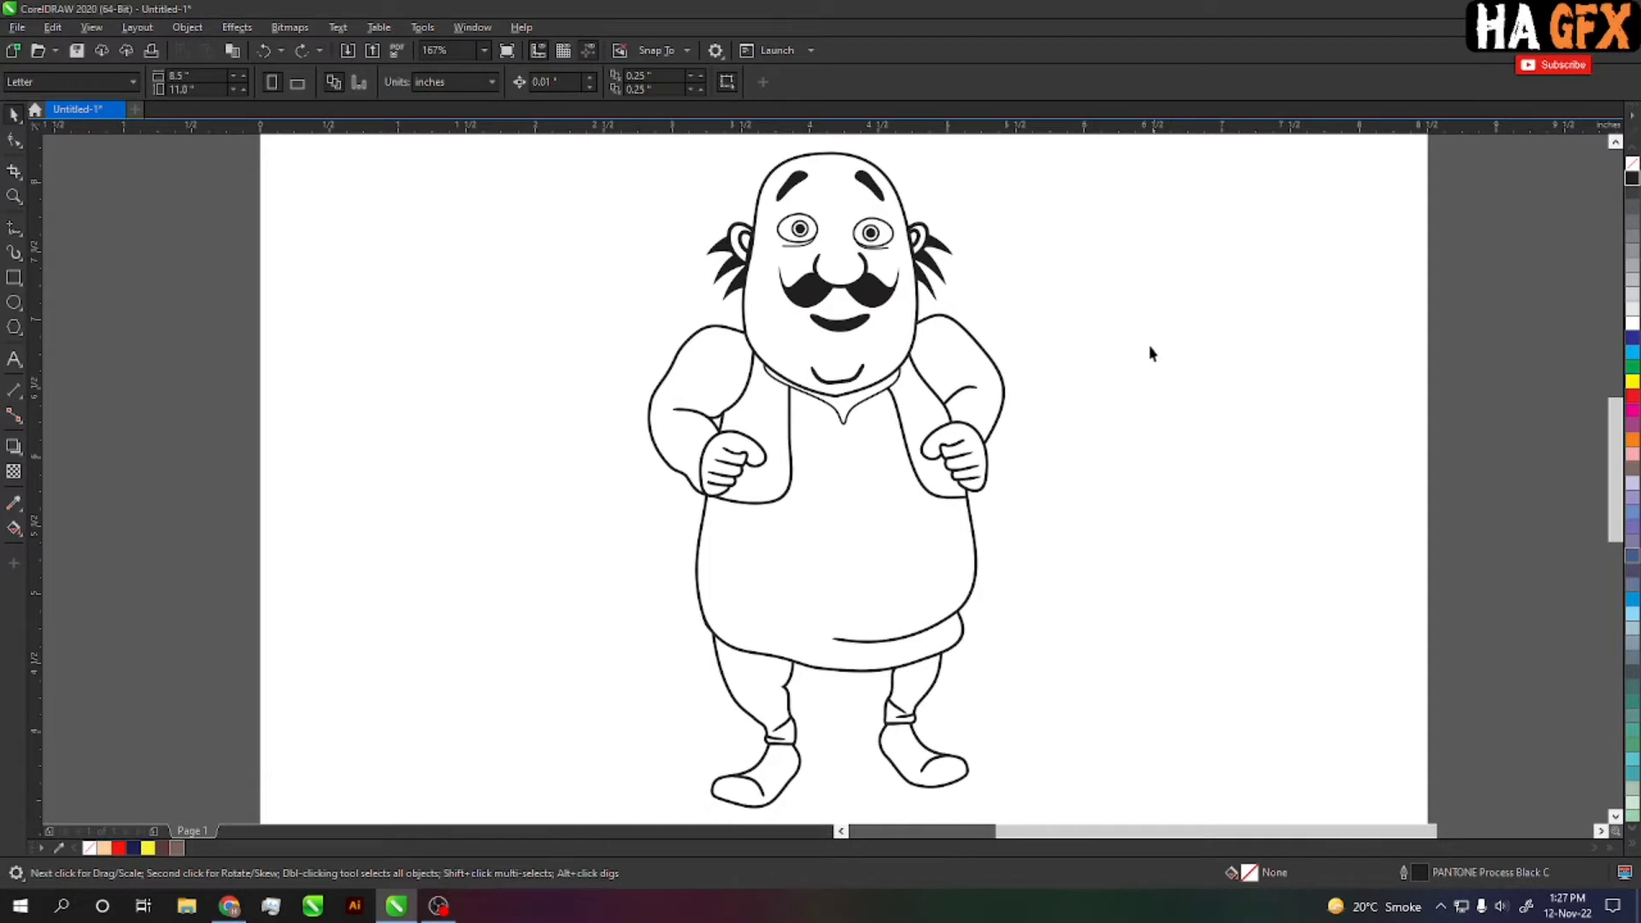
pyautogui.scroll(-3, 814, 419)
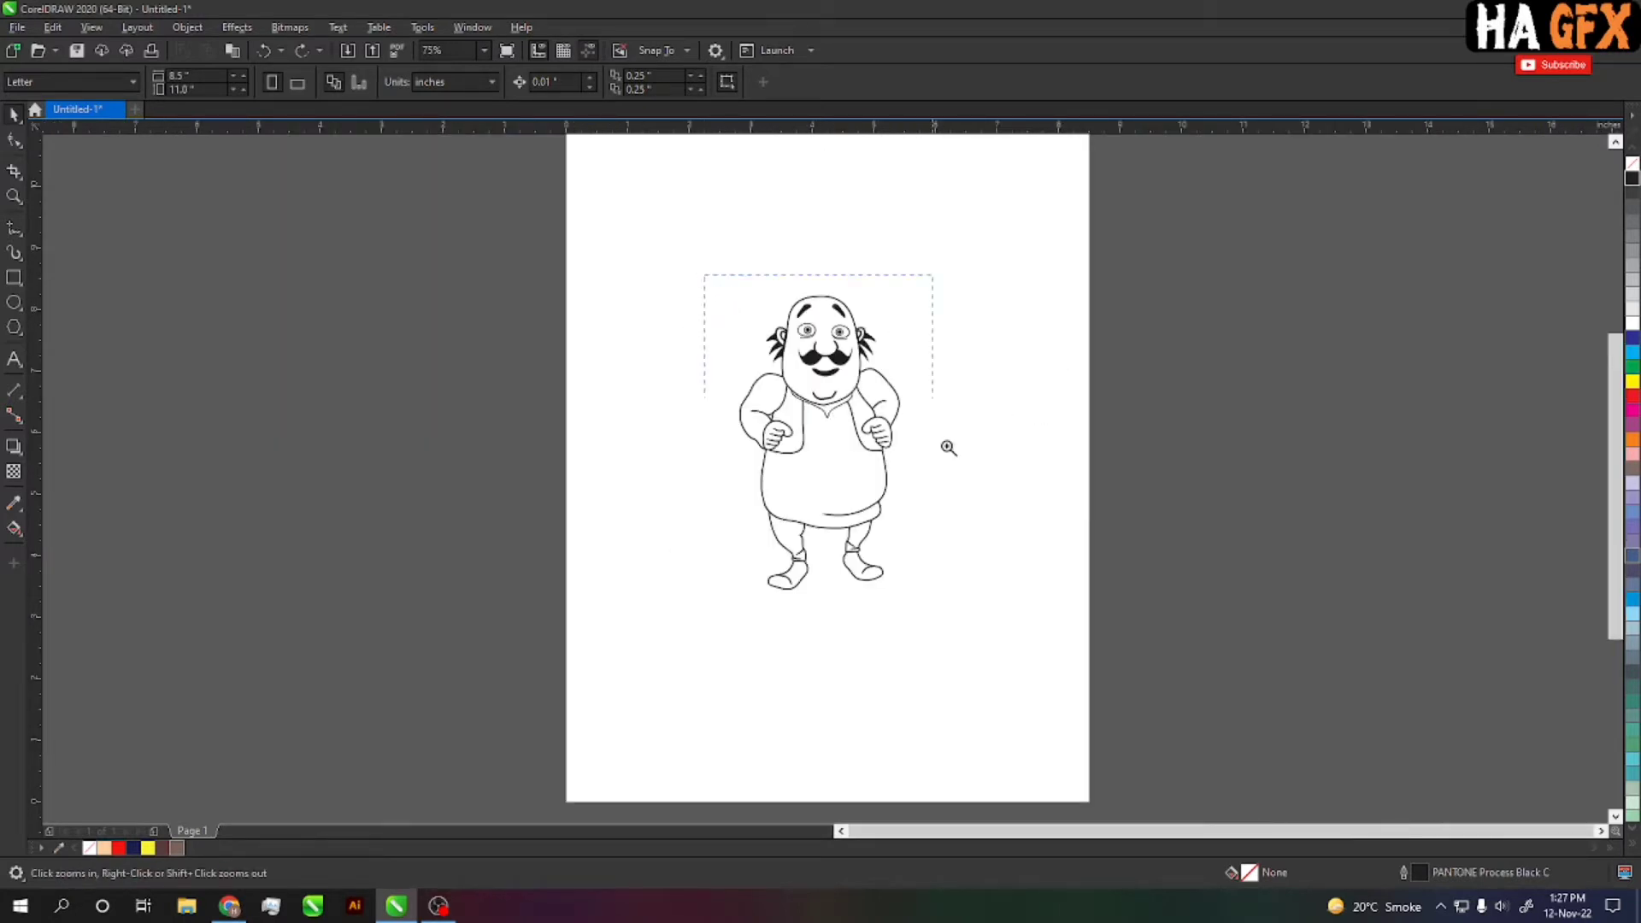
pyautogui.scroll(2, 945, 447)
# Duplicate the whole character, dropping a copy to the right of the original
pyautogui.press('space')
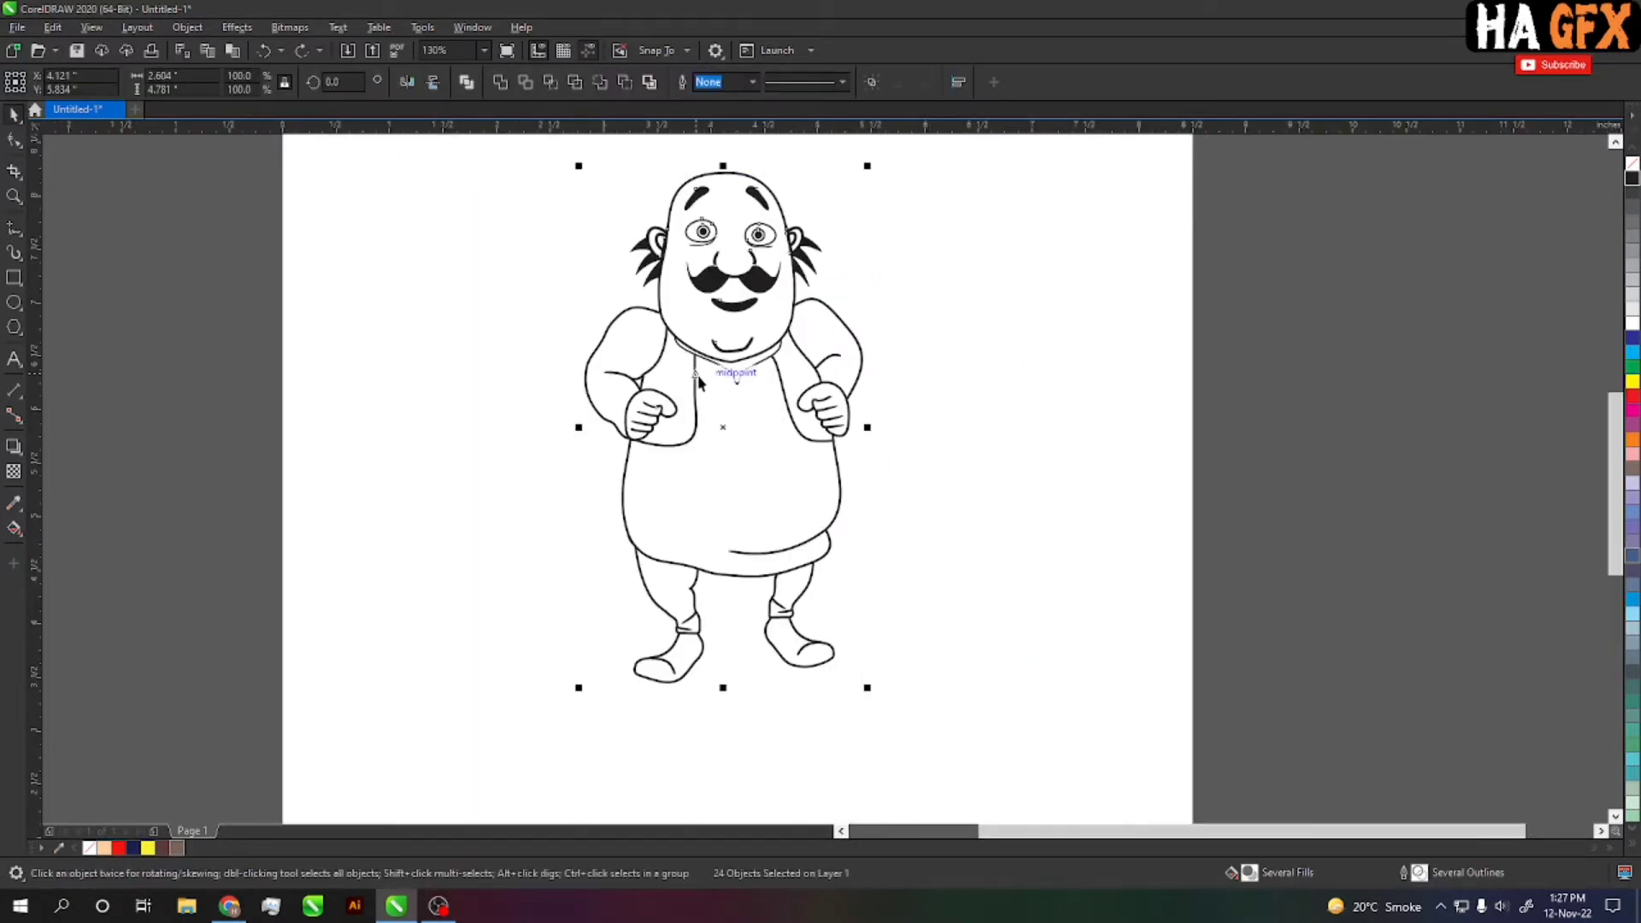
pyautogui.hscroll(2, 611, 404)
pyautogui.click(611, 405)
pyautogui.moveTo(414, 172); pyautogui.dragTo(753, 669)
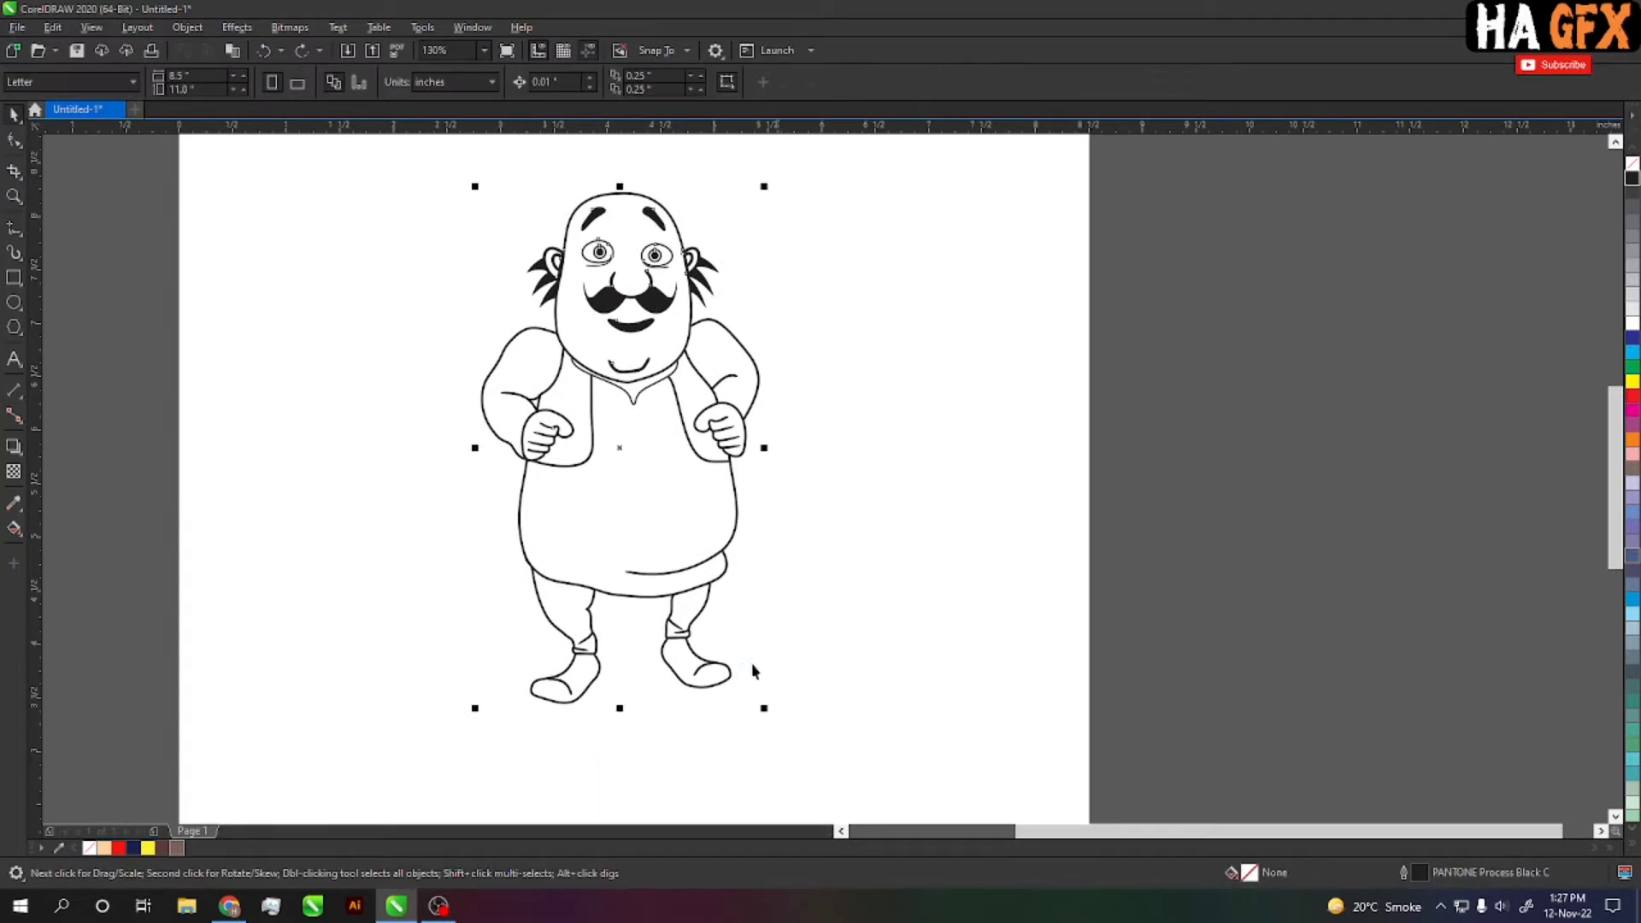
pyautogui.moveTo(615, 443)
pyautogui.mouseDown()
pyautogui.moveTo(400, 432)
pyautogui.moveTo(784, 433)
pyautogui.mouseUp()
pyautogui.rightClick(784, 432)
# Delete the eyebrows, eyes, nose, moustache and mouth from the copy's face
pyautogui.hscroll(-2, 1098, 558)
pyautogui.click(733, 311)
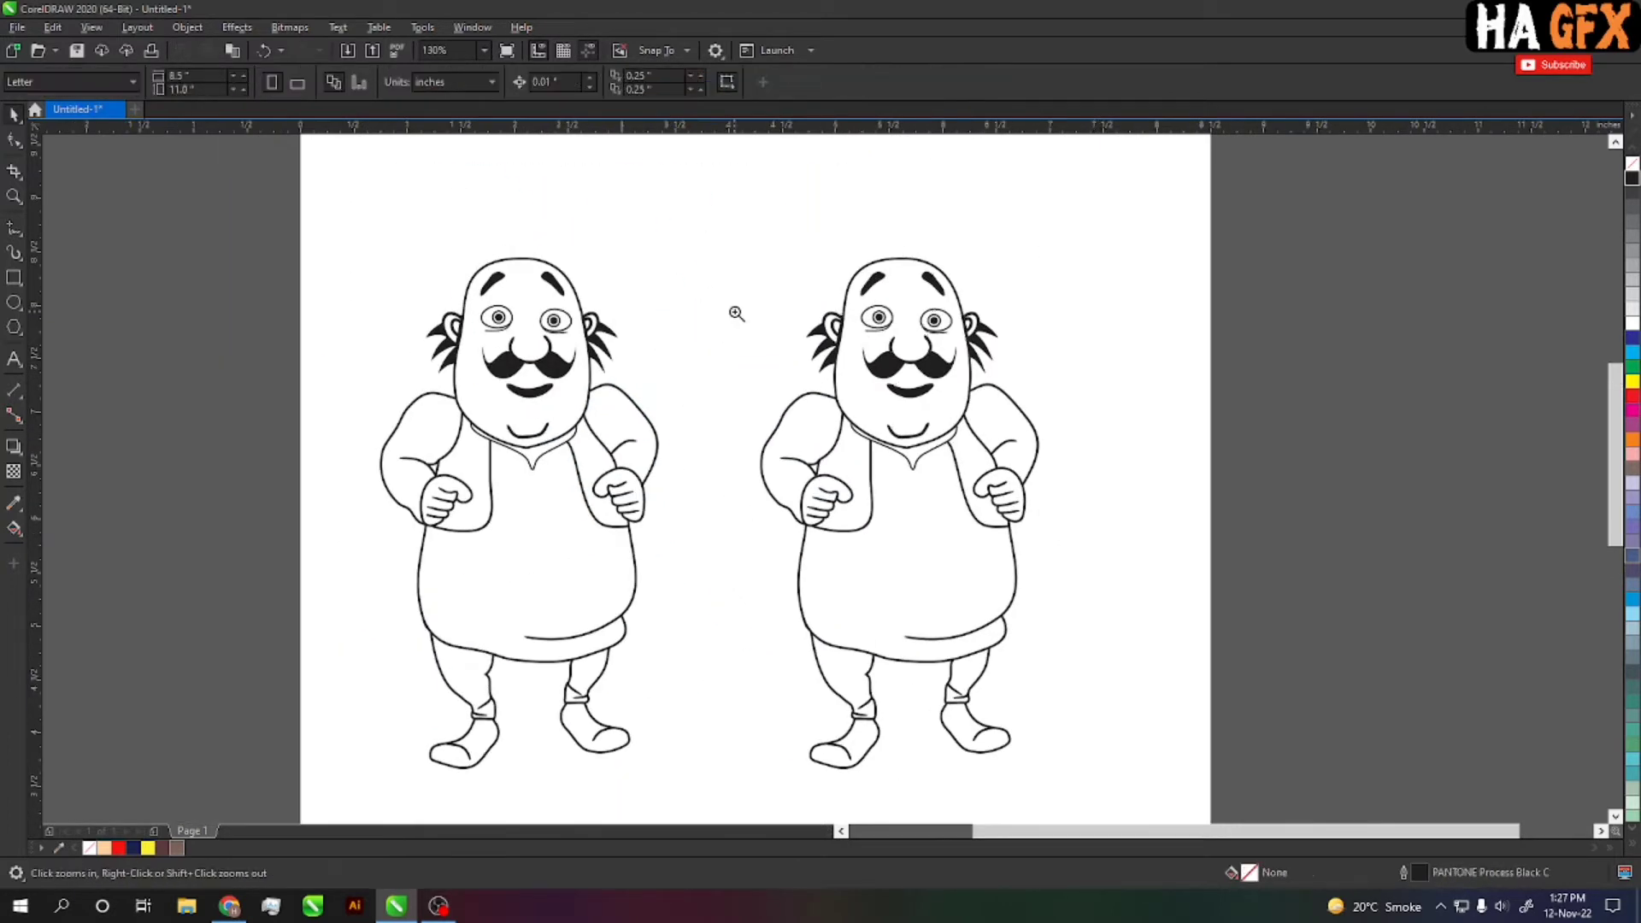
pyautogui.moveTo(732, 231); pyautogui.dragTo(1047, 530)
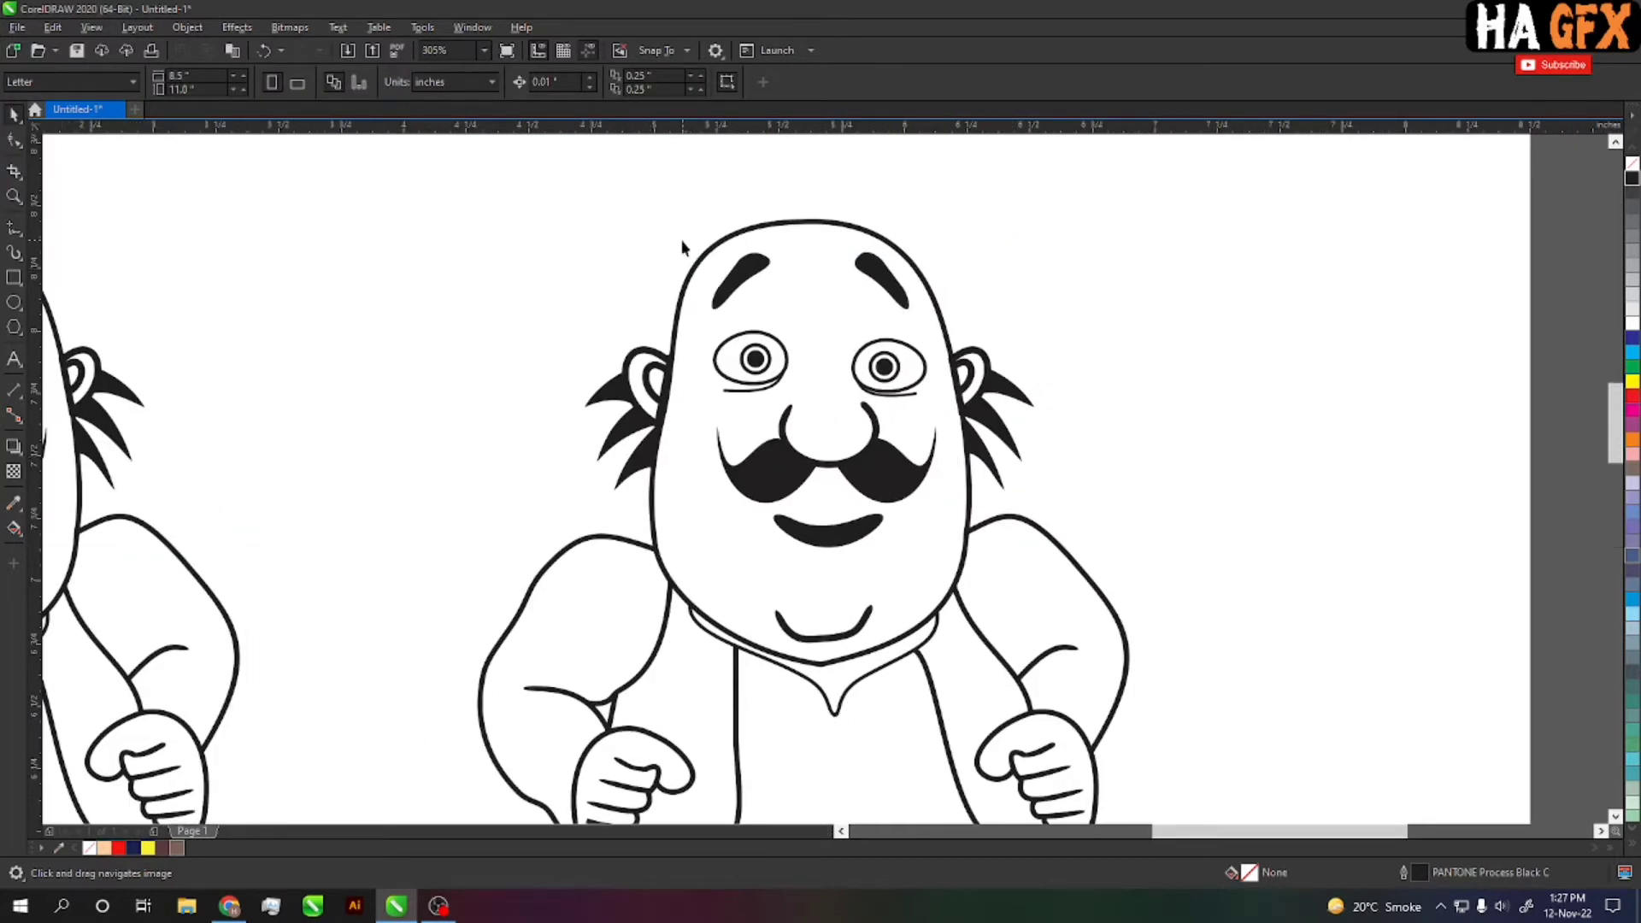
pyautogui.moveTo(682, 248); pyautogui.dragTo(953, 568)
pyautogui.press('Delete')
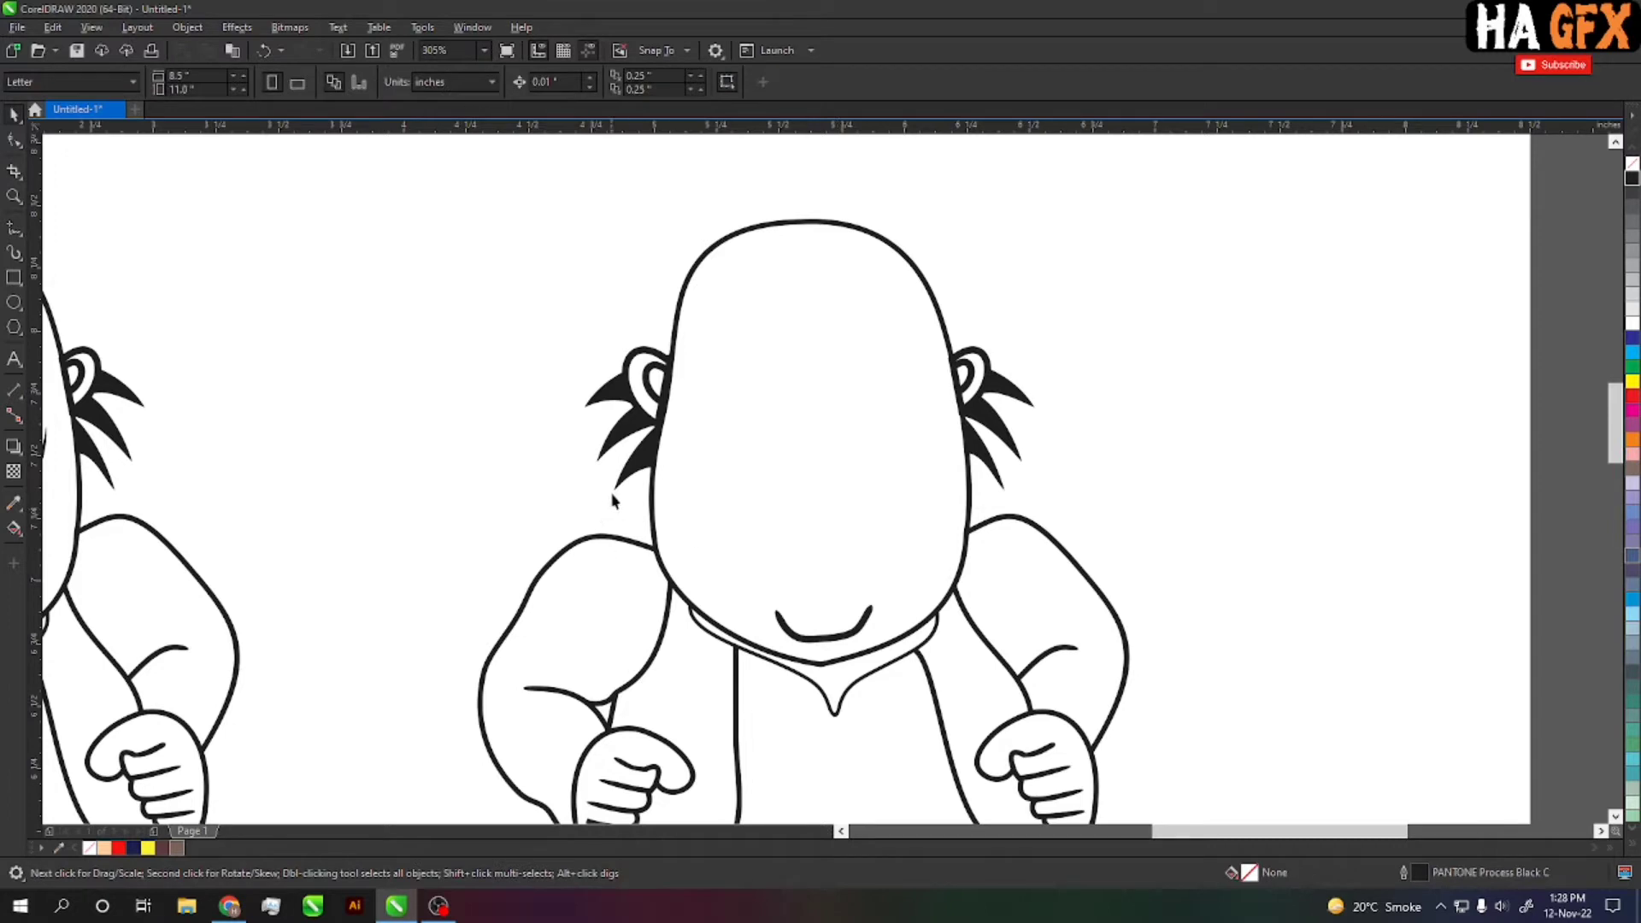
# Try moving the copy's body outline to the right, then undo the move
pyautogui.scroll(-2, 894, 672)
pyautogui.scroll(-2, 842, 577)
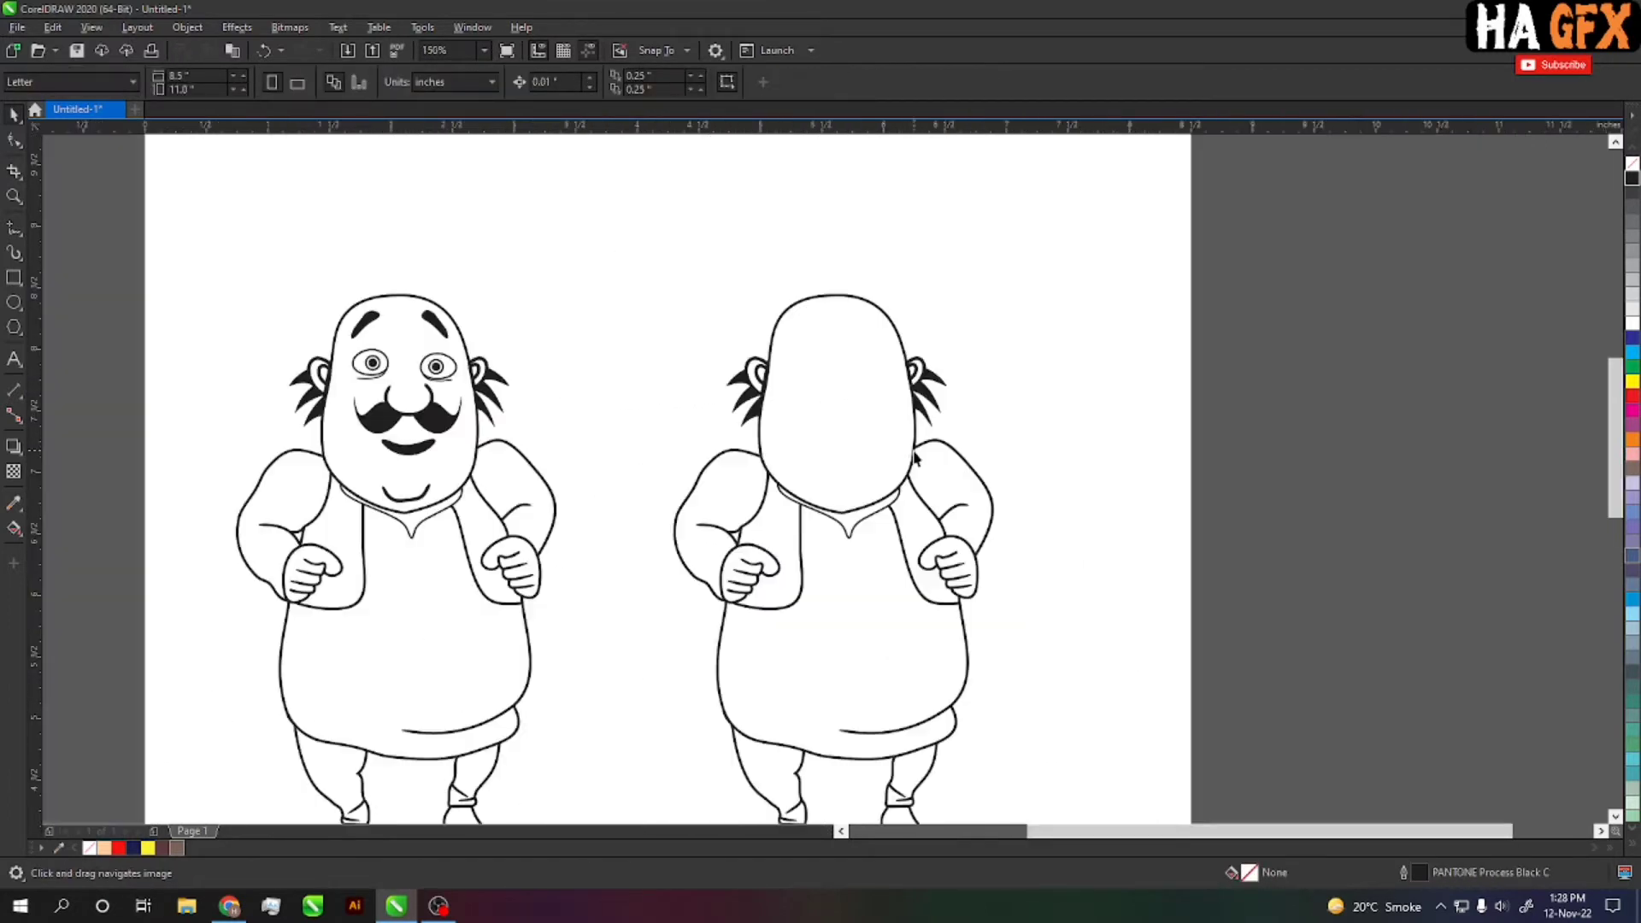
pyautogui.click(926, 442)
pyautogui.moveTo(925, 442); pyautogui.dragTo(1289, 425)
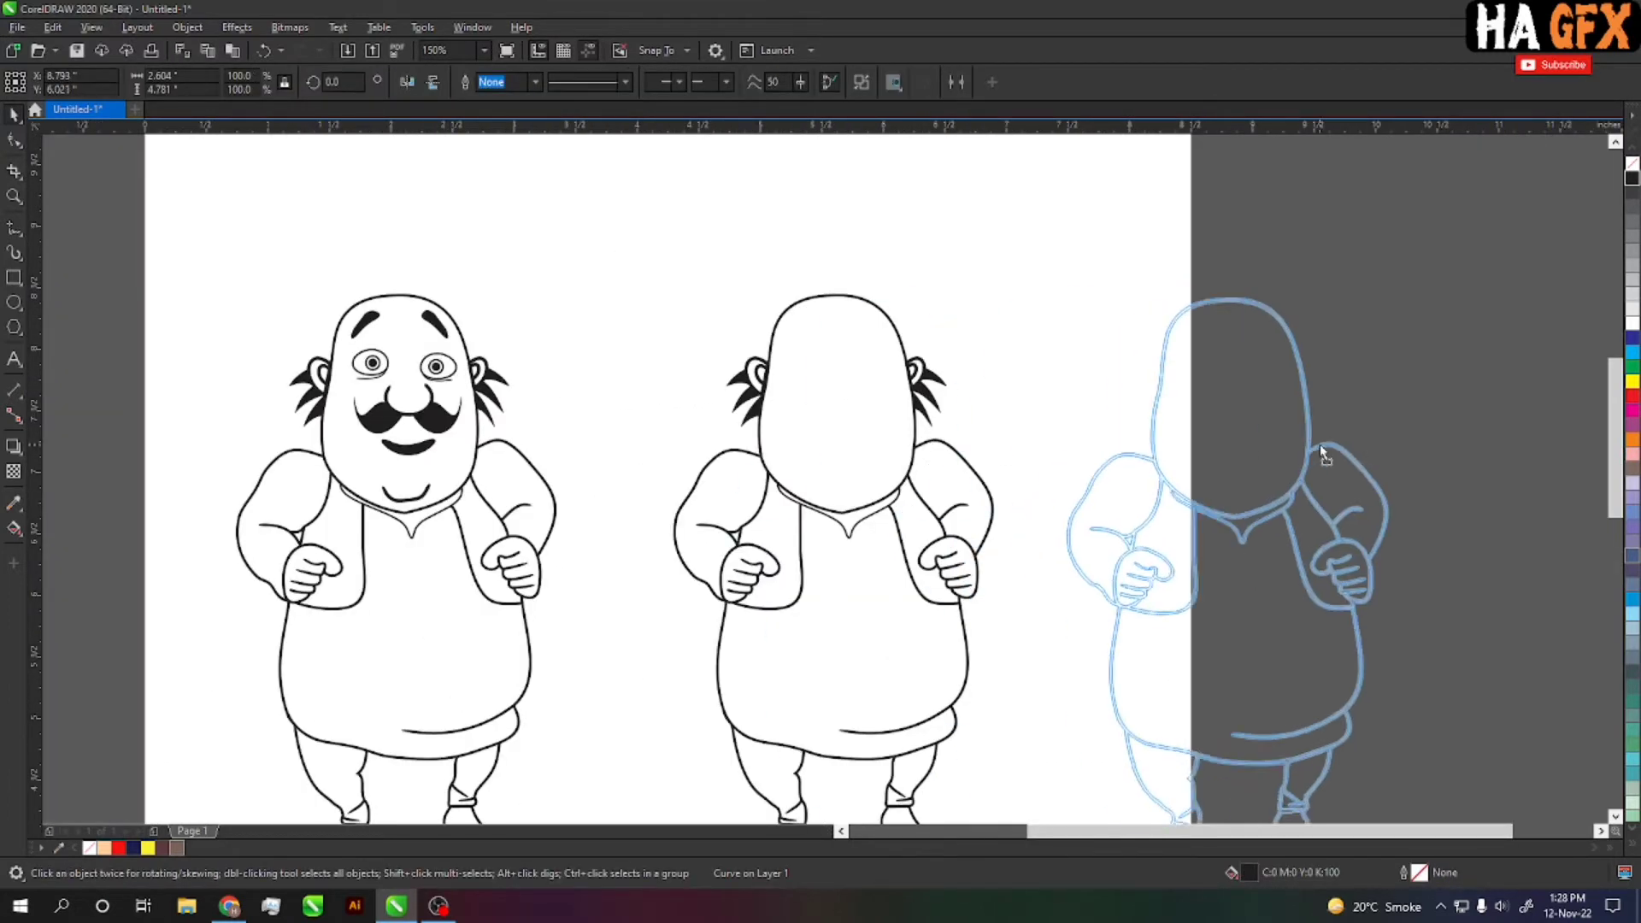
pyautogui.press('h')
pyautogui.moveTo(934, 685); pyautogui.dragTo(832, 570)
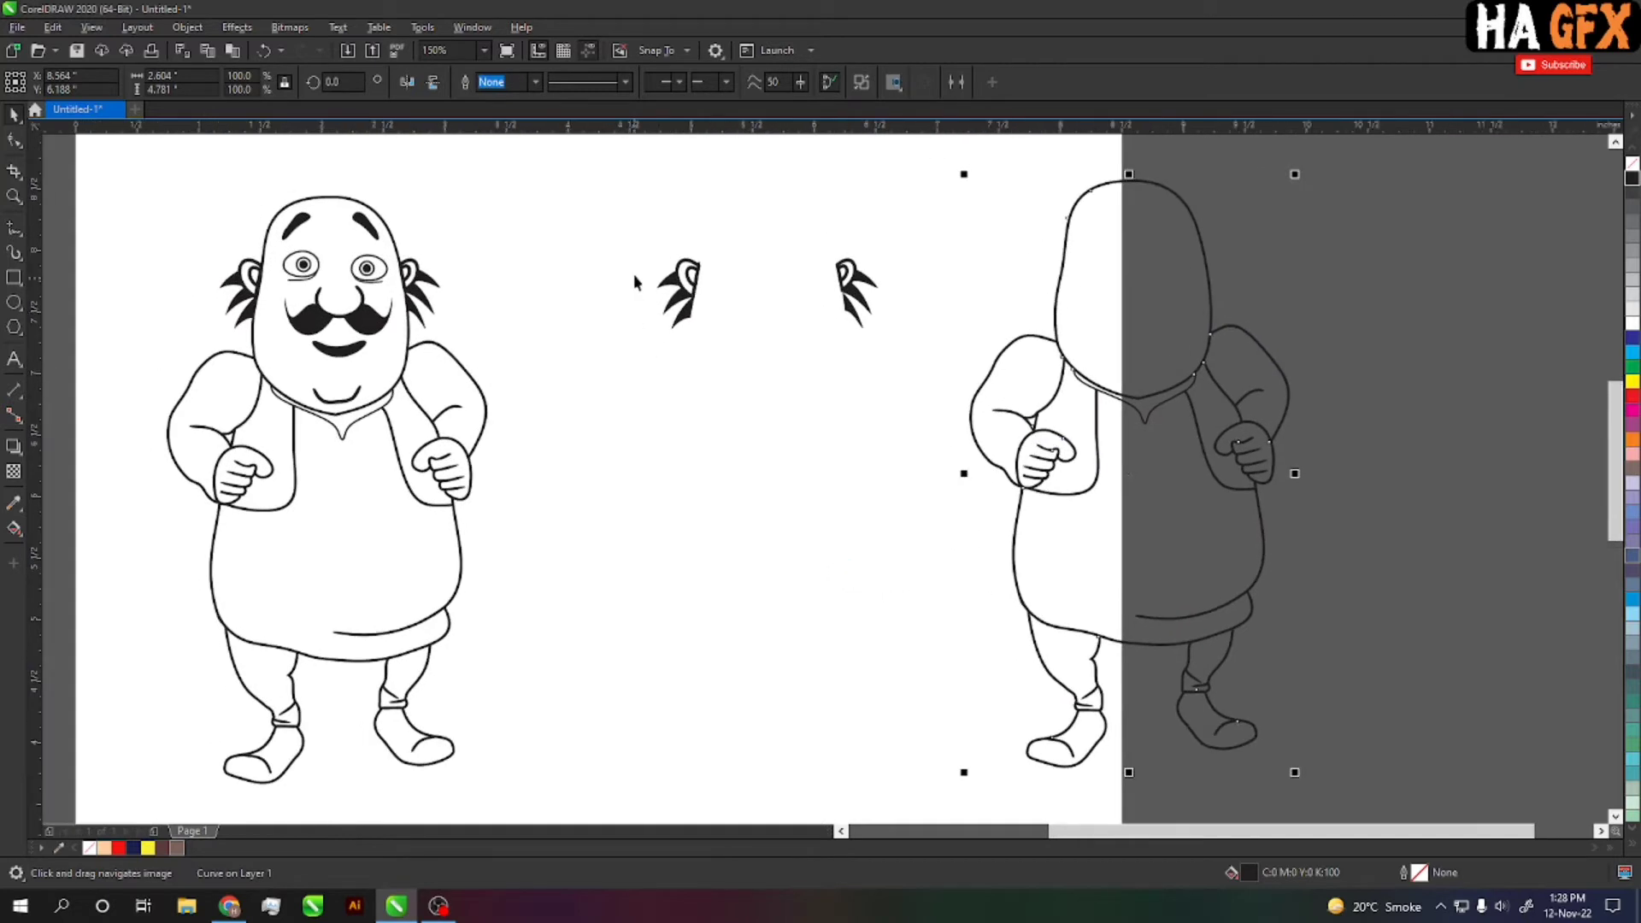
pyautogui.moveTo(629, 229); pyautogui.dragTo(886, 390)
pyautogui.hotkey('ctrl', 'z')
pyautogui.click(974, 403)
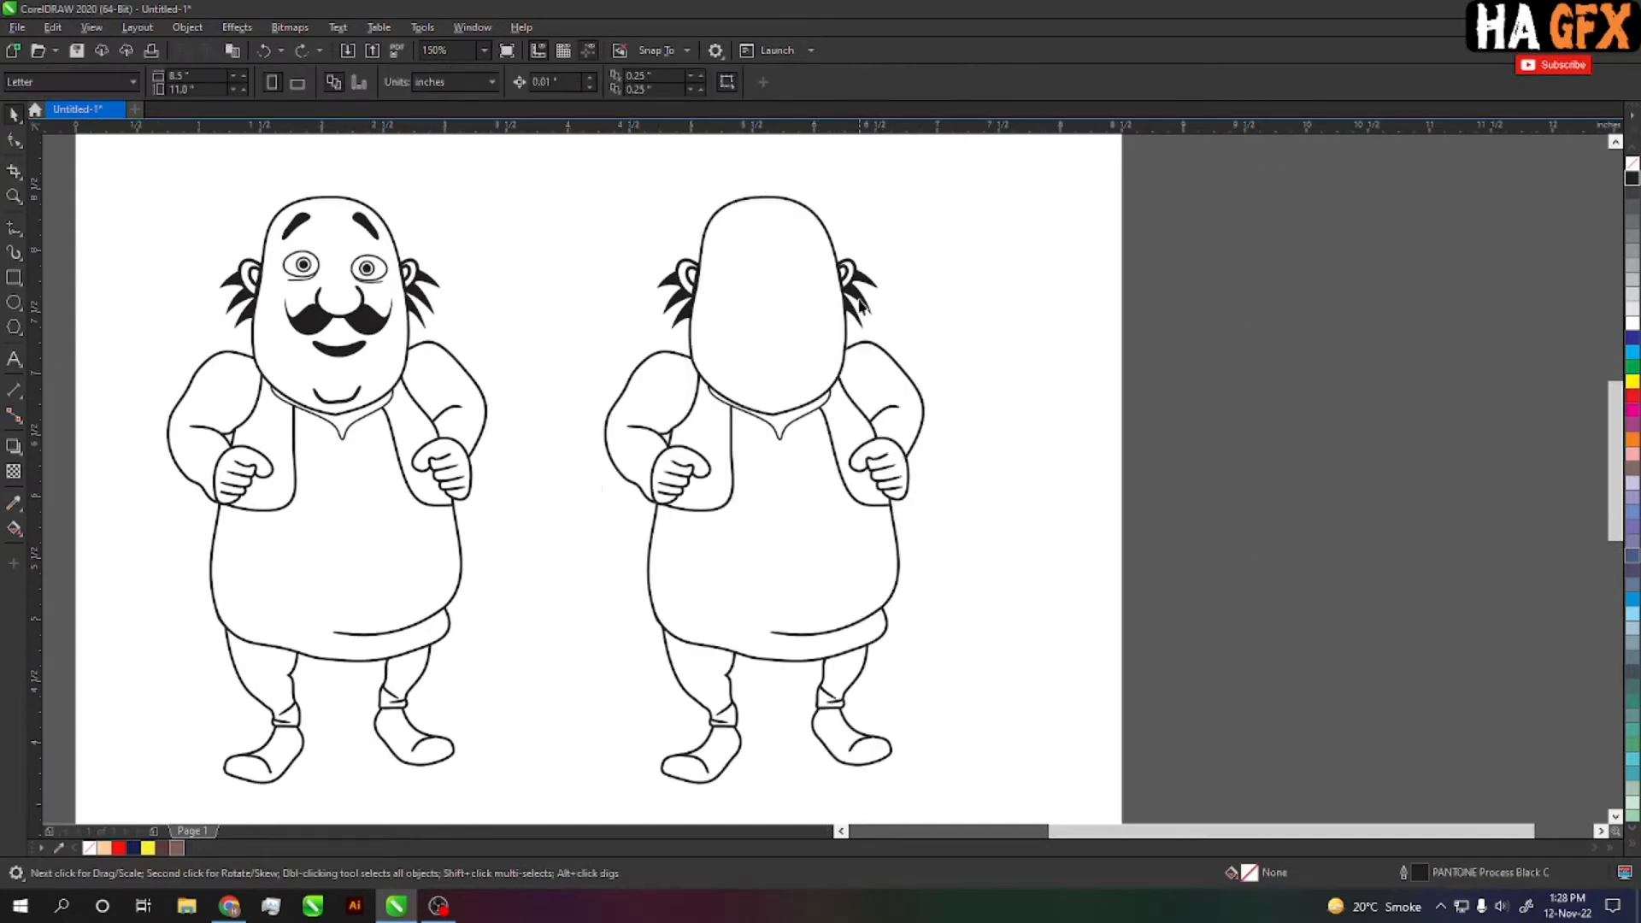
# Delete both hair tufts from the copy and pan to show both figures
pyautogui.click(859, 290)
pyautogui.press('Delete')
pyautogui.click(675, 310)
pyautogui.press('Delete')
pyautogui.press('h')
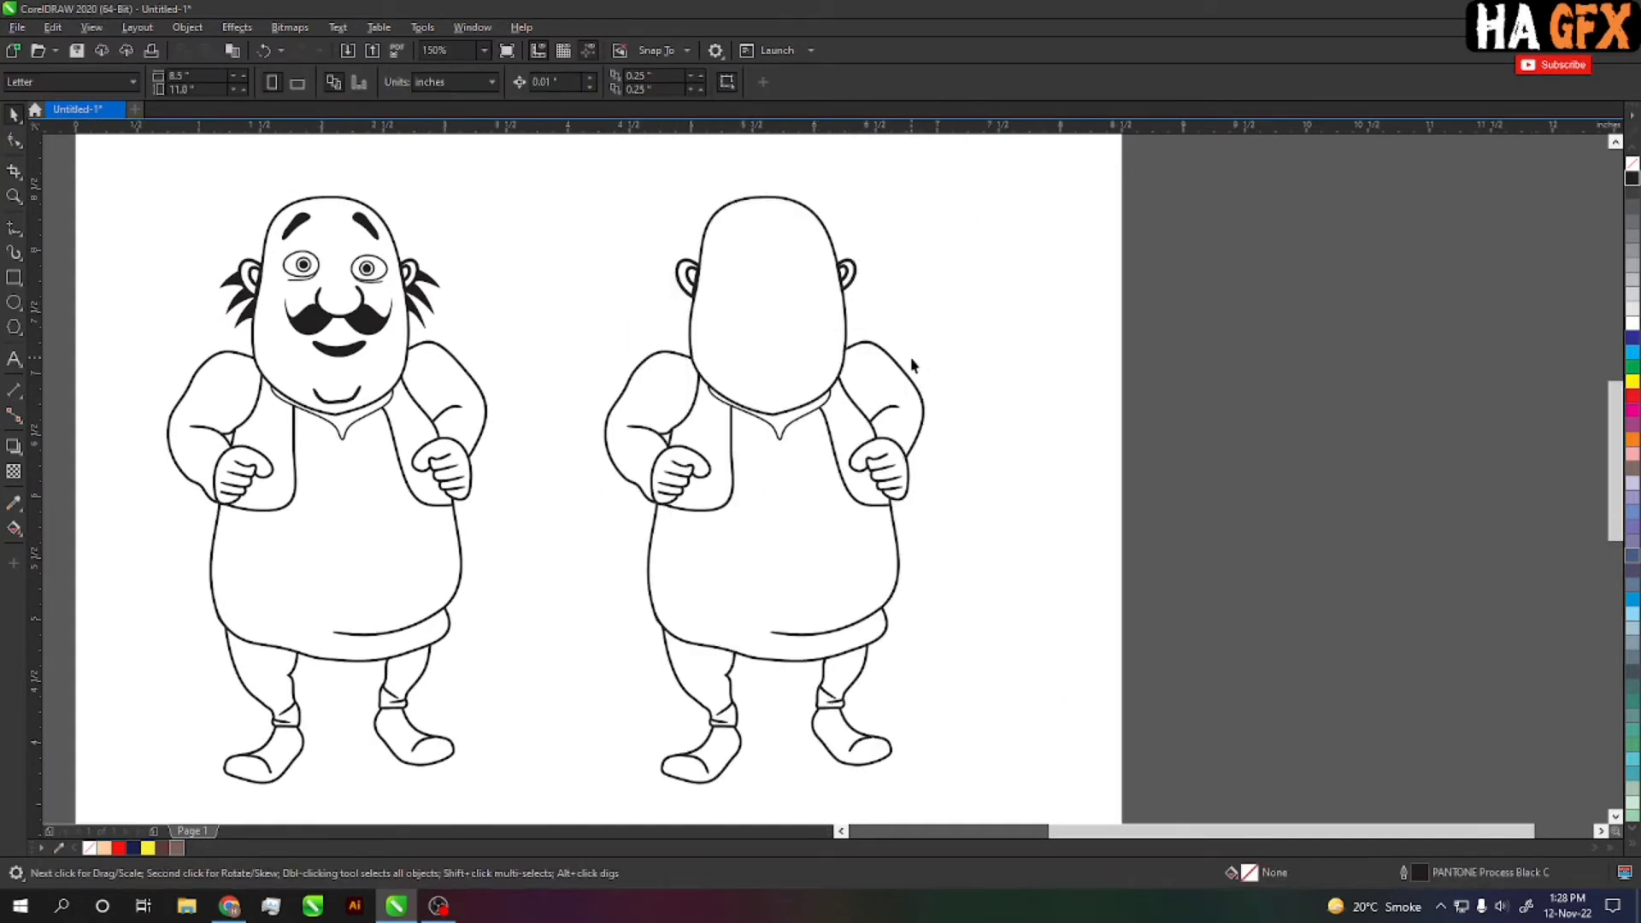
pyautogui.moveTo(957, 348); pyautogui.dragTo(978, 341)
pyautogui.moveTo(815, 371); pyautogui.dragTo(825, 391)
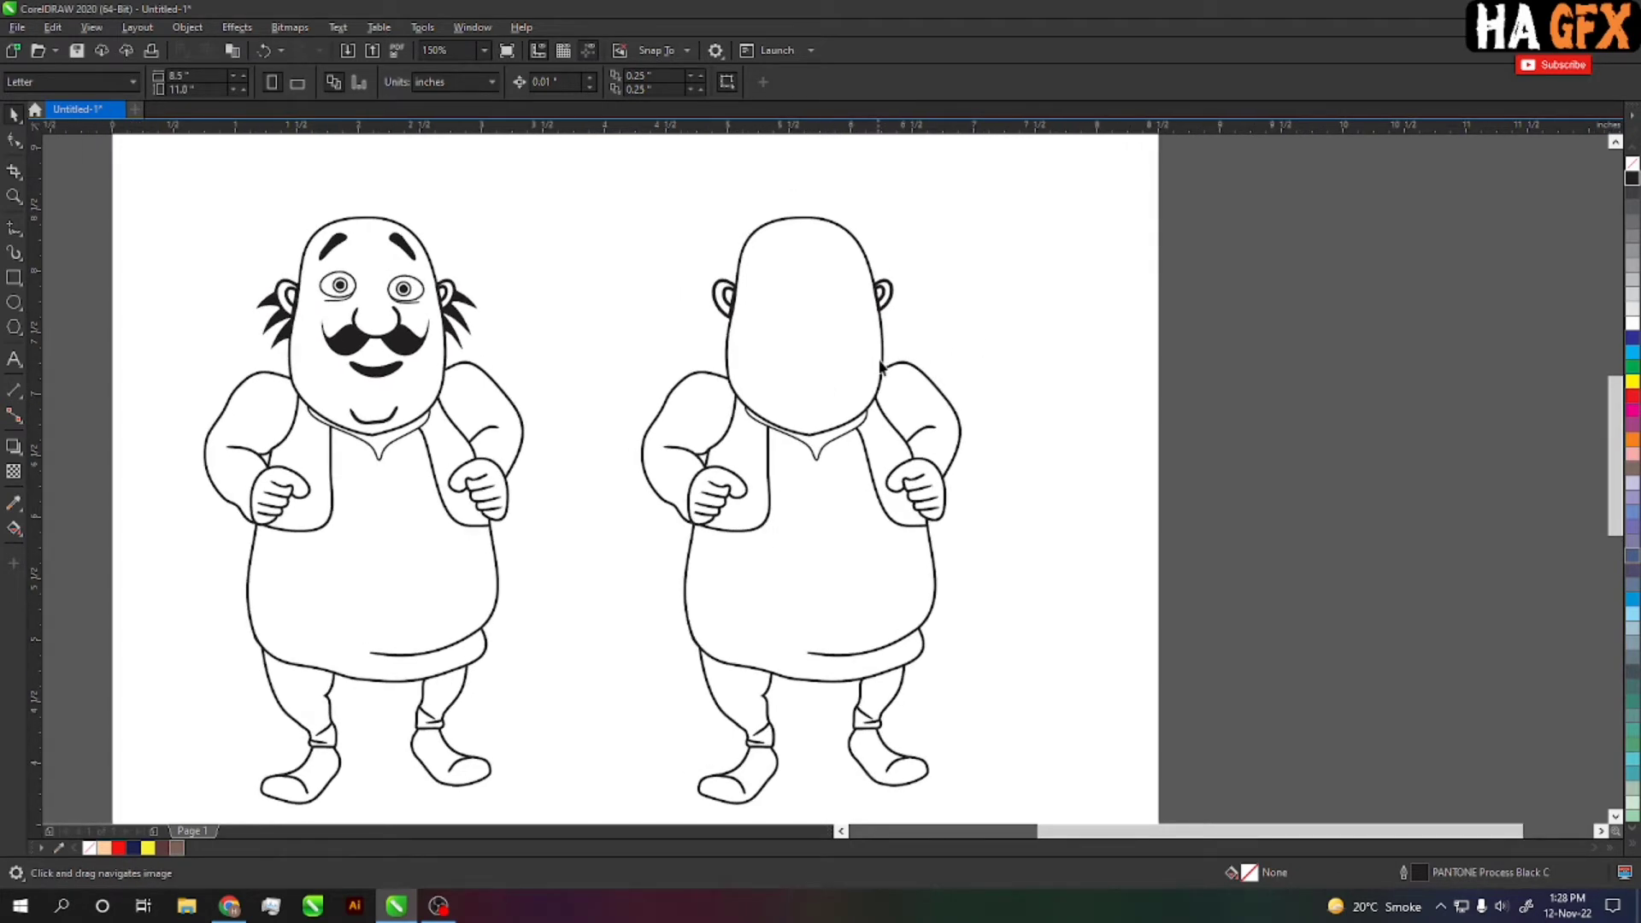
pyautogui.press('space')
pyautogui.click(884, 363)
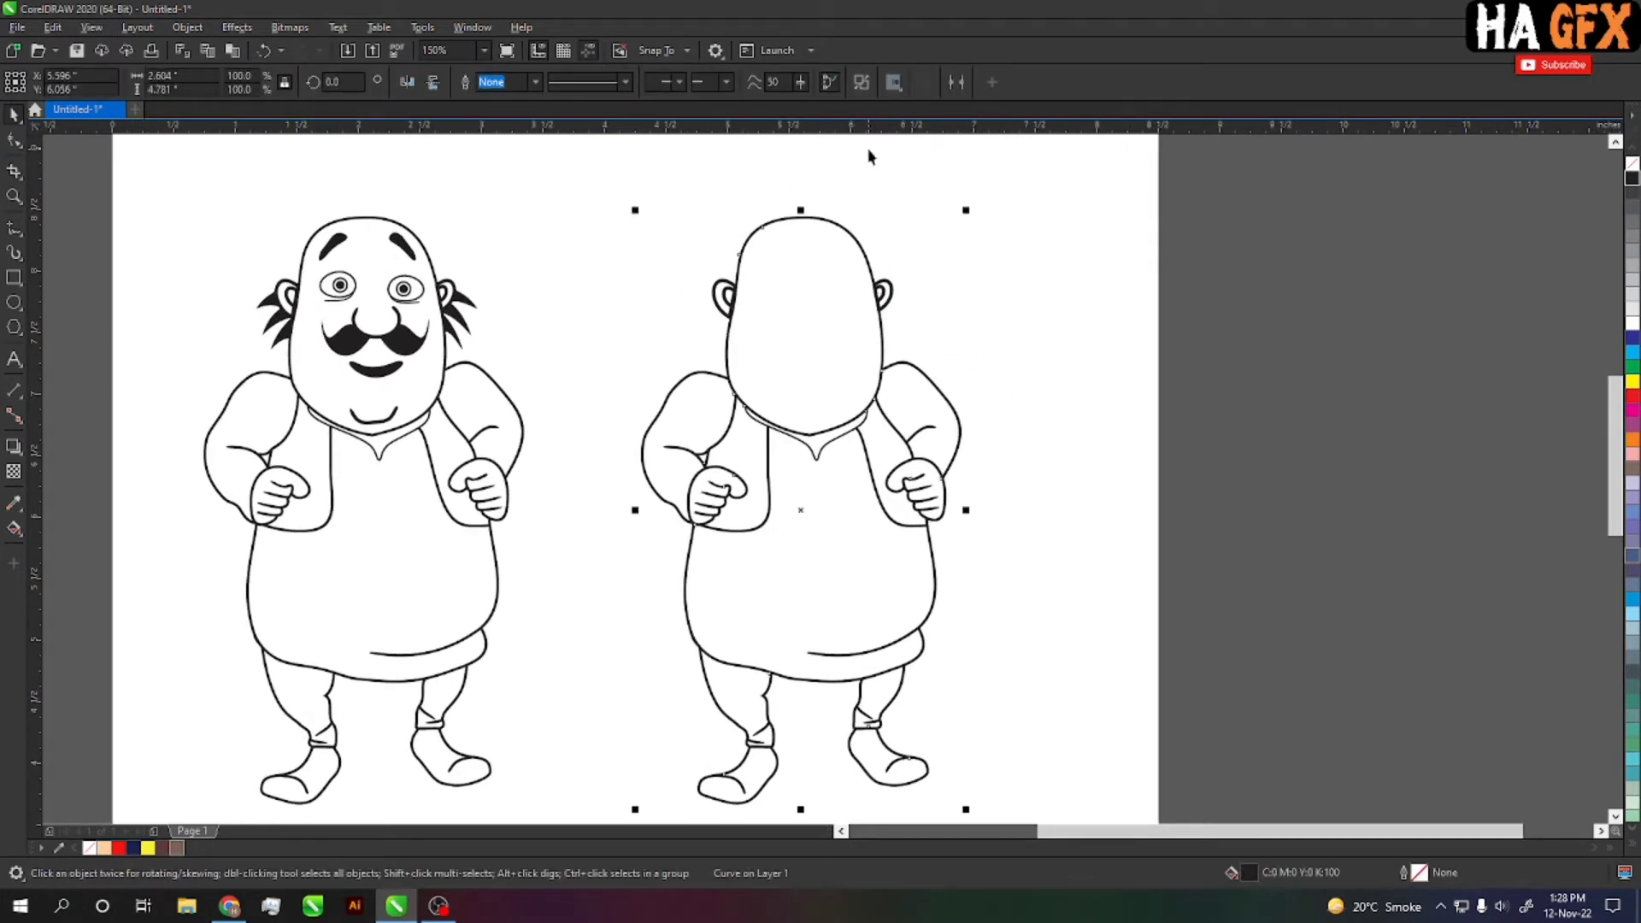
# Break the copy's outline apart with Break Curve Apart, then undo it
pyautogui.click(859, 89)
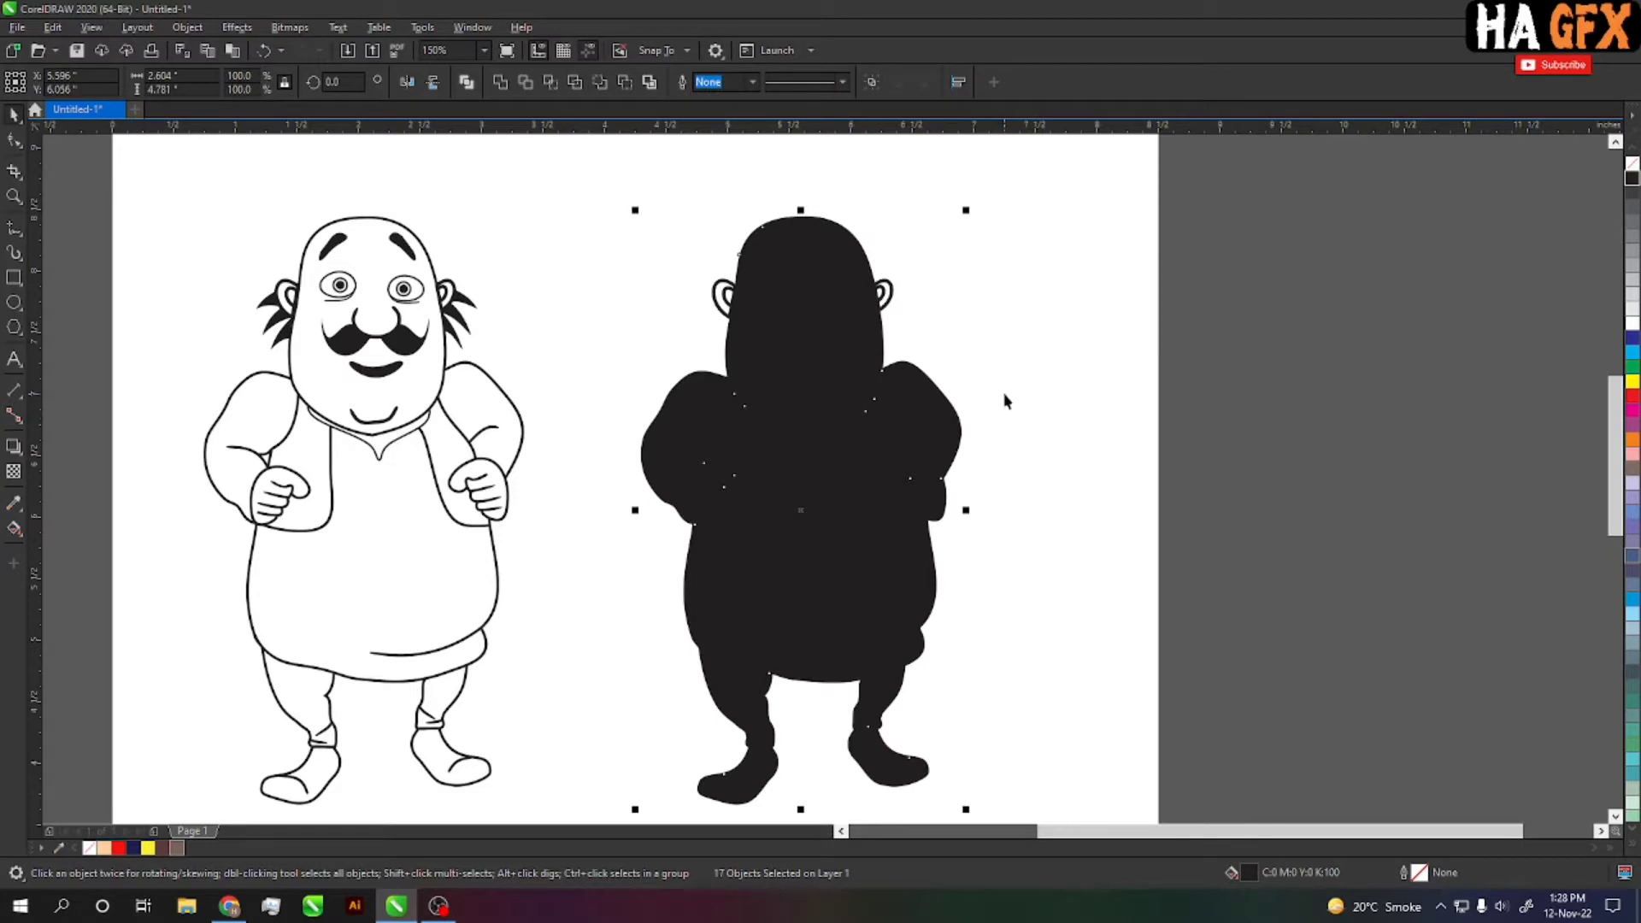
pyautogui.click(914, 300)
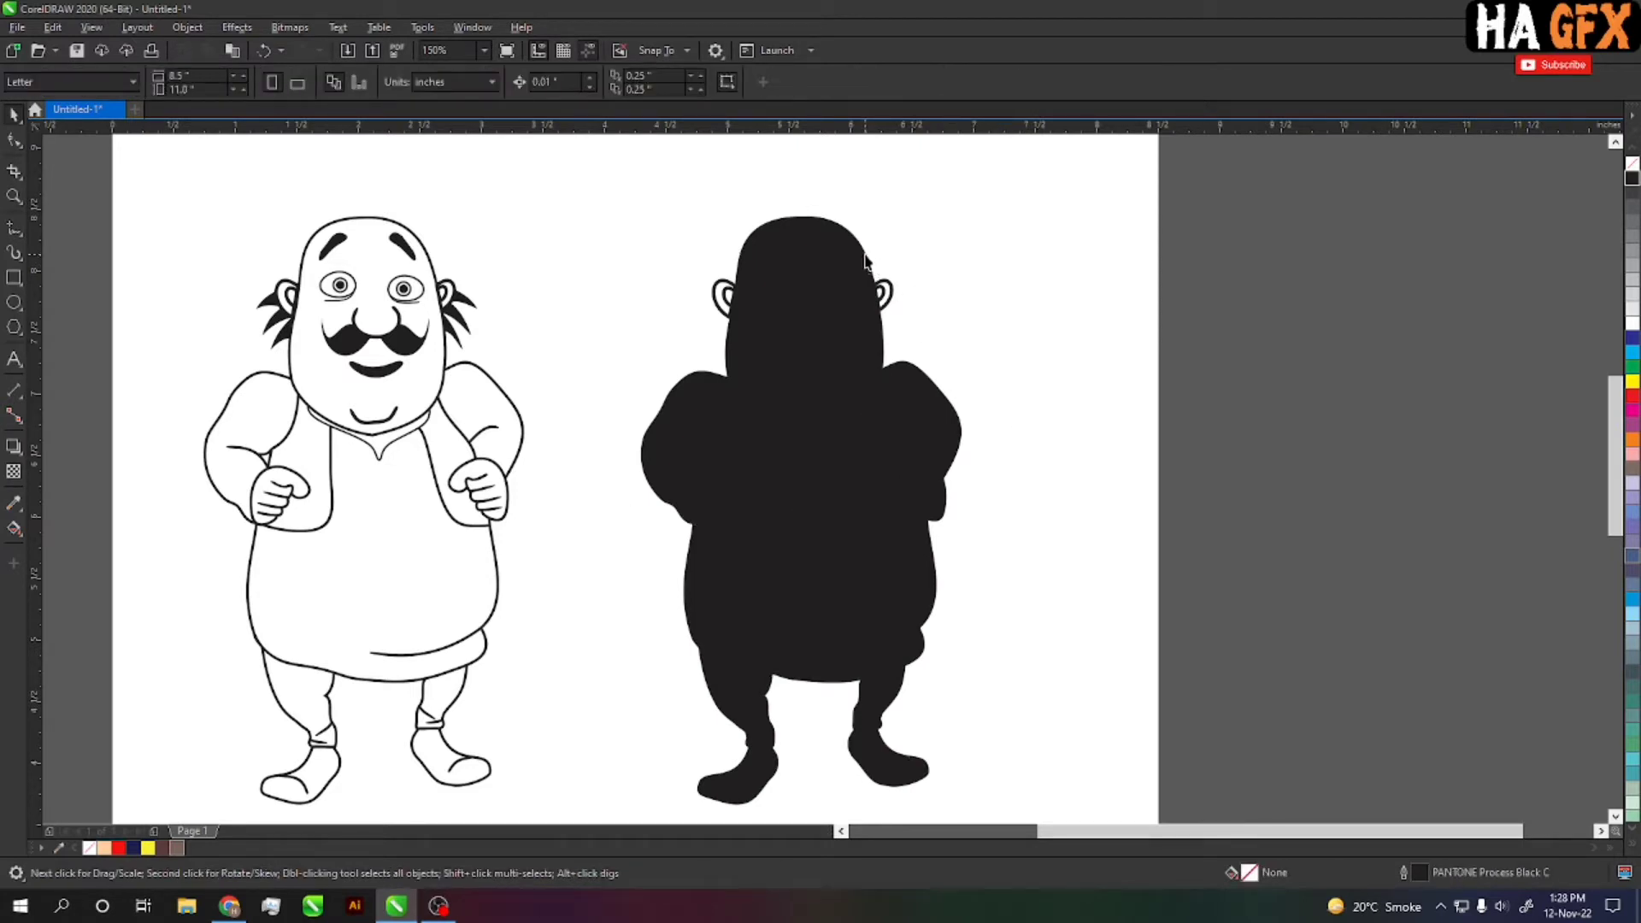
pyautogui.hotkey('ctrl', 'z')
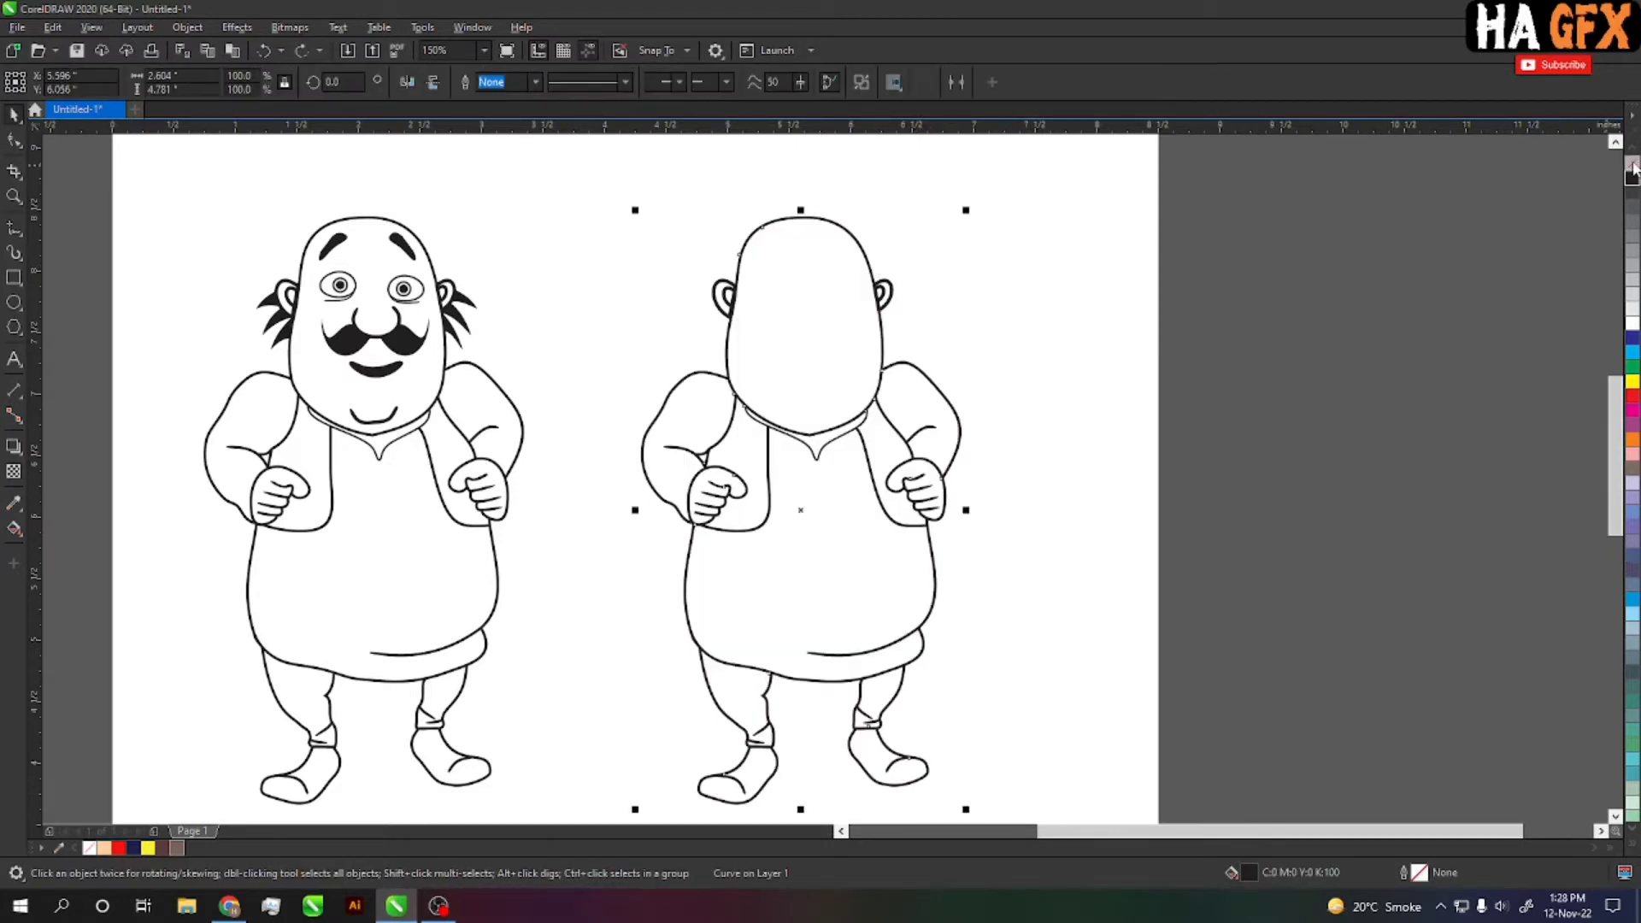
# Set the copied figure to no fill with a black outline
pyautogui.click(1633, 165)
pyautogui.rightClick(1633, 177)
pyautogui.scroll(2, 823, 264)
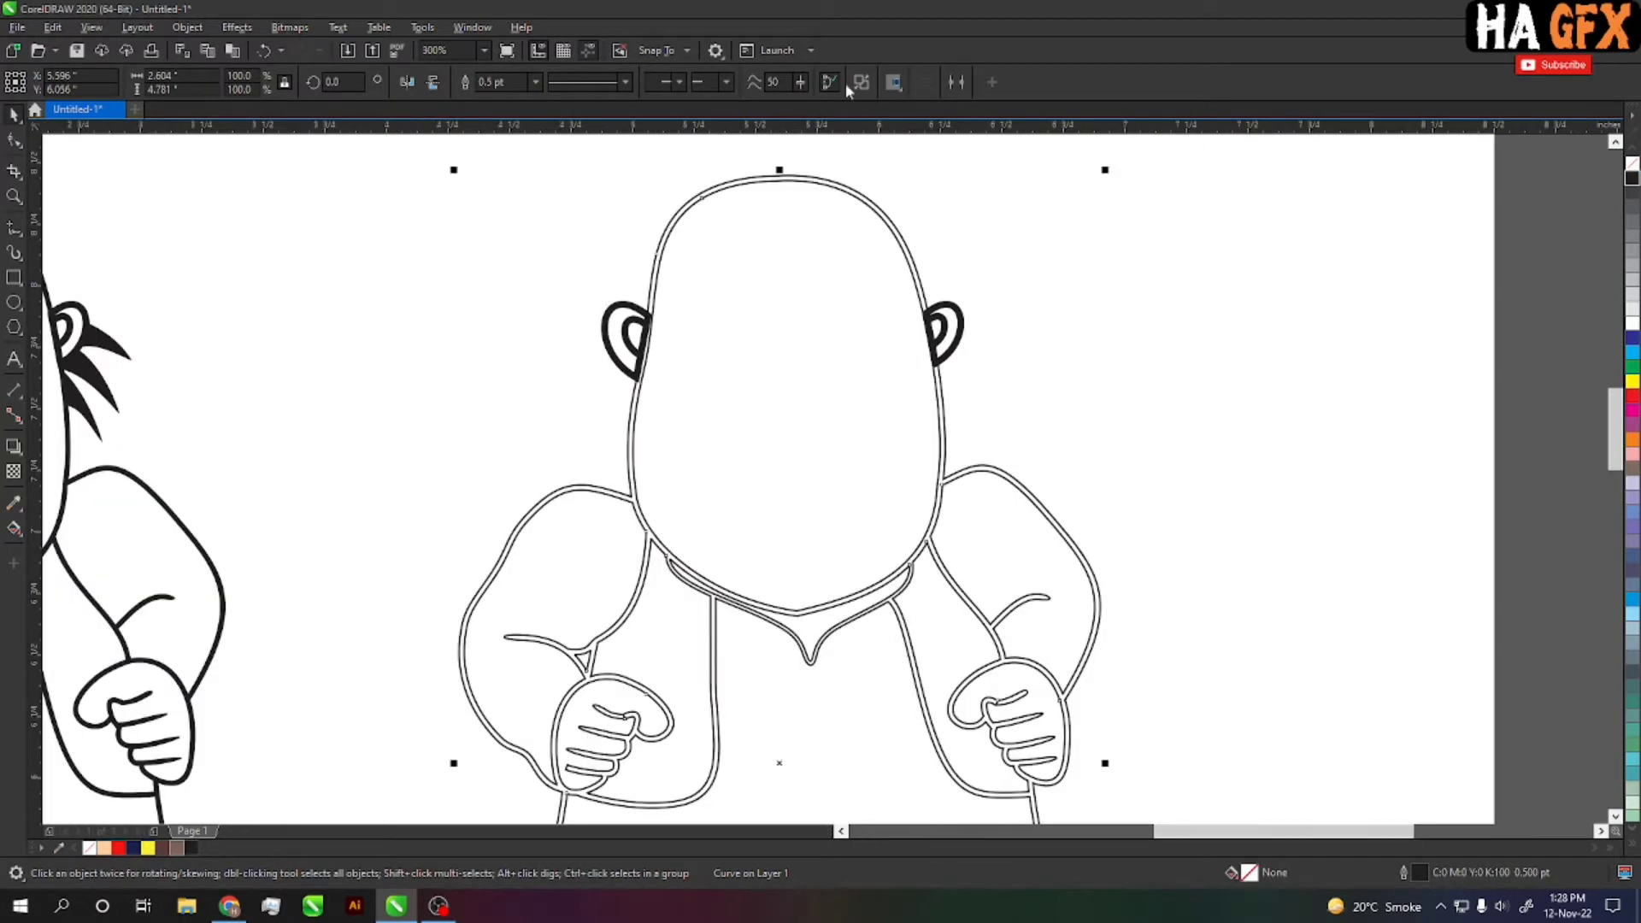
# Break the outline apart with Ctrl+K, then undo a trial move of the outer outline
pyautogui.hotkey('ctrl', 'k')
pyautogui.click(944, 410)
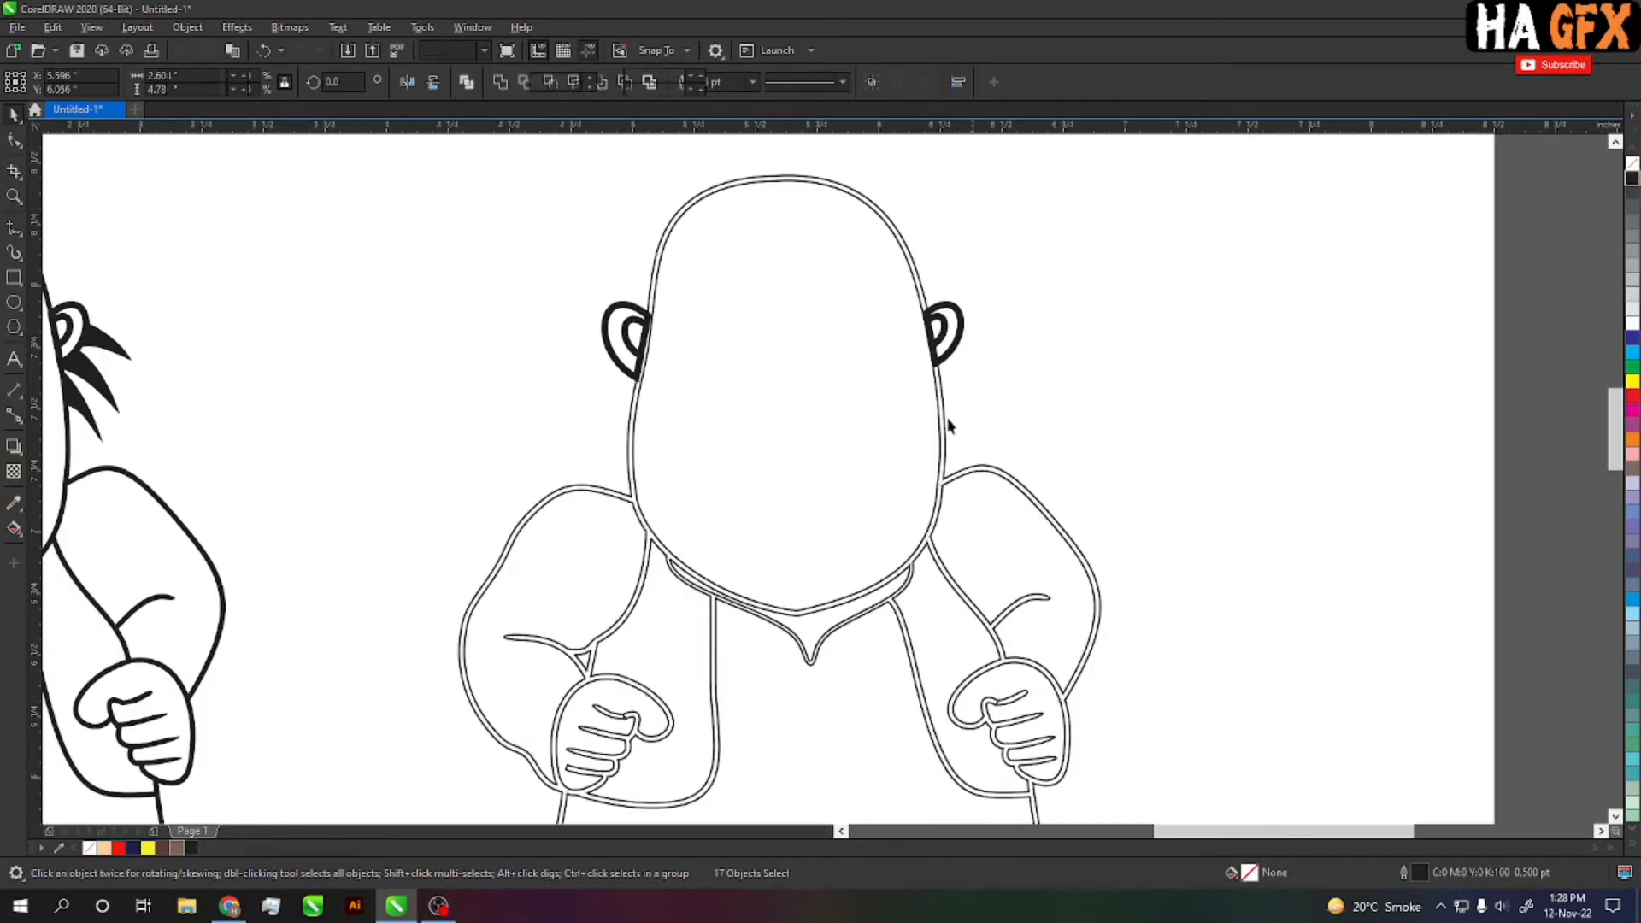
pyautogui.moveTo(944, 410); pyautogui.dragTo(1125, 382)
pyautogui.hotkey('ctrl', 'z')
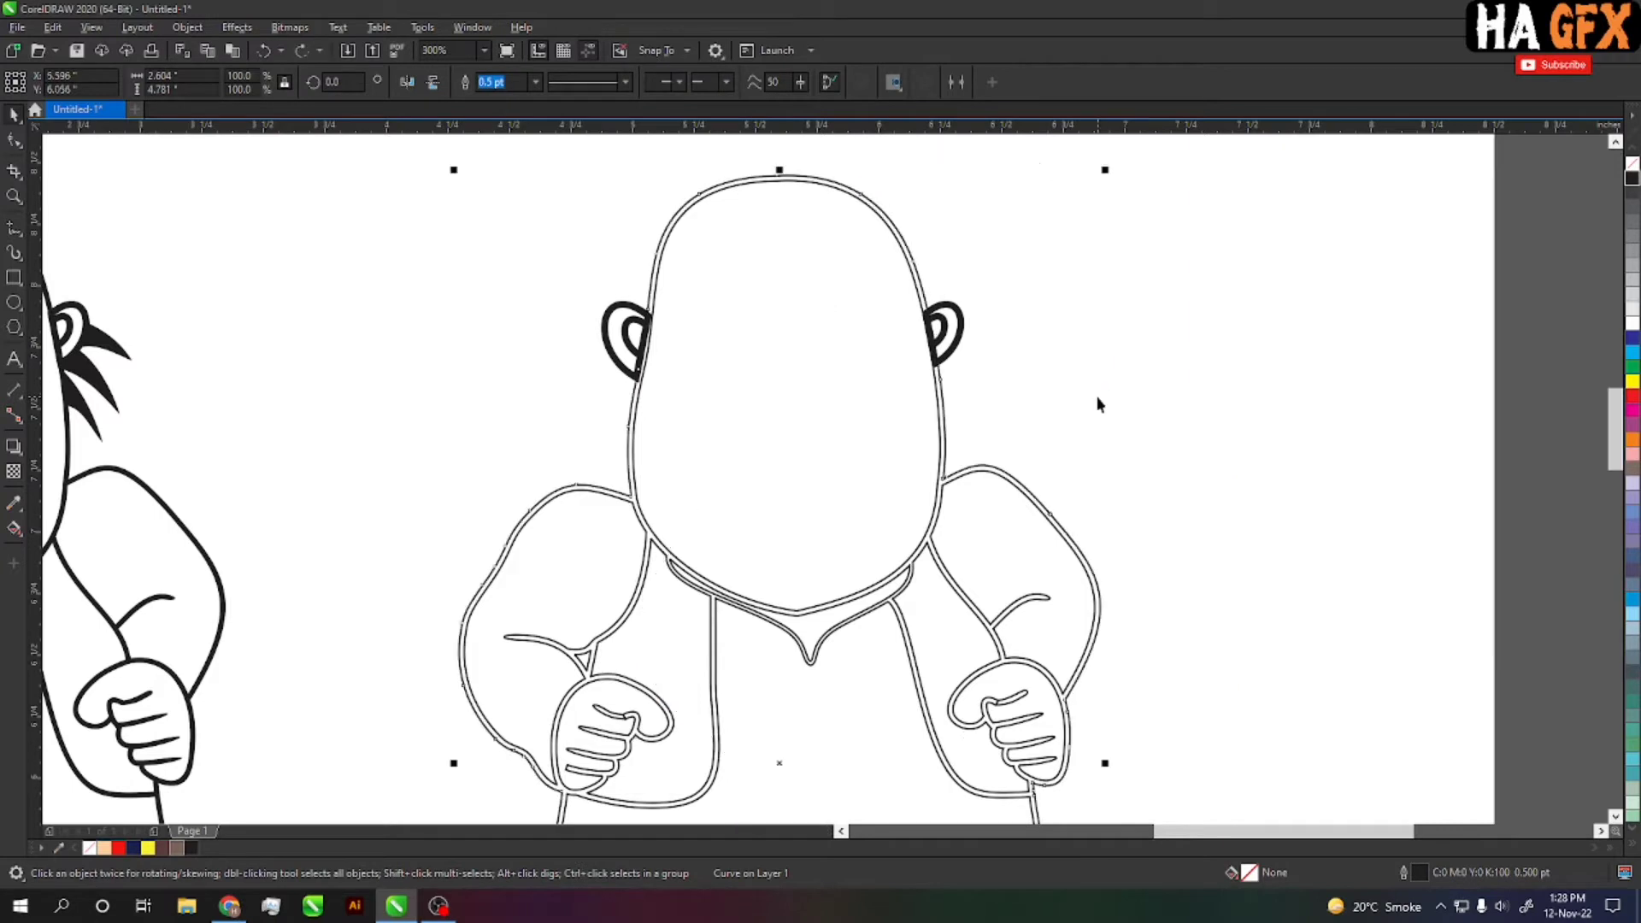
pyautogui.scroll(-2, 991, 397)
# Break the copied figure's outline apart to form a solid black silhouette
pyautogui.hotkey('ctrl', 'z')
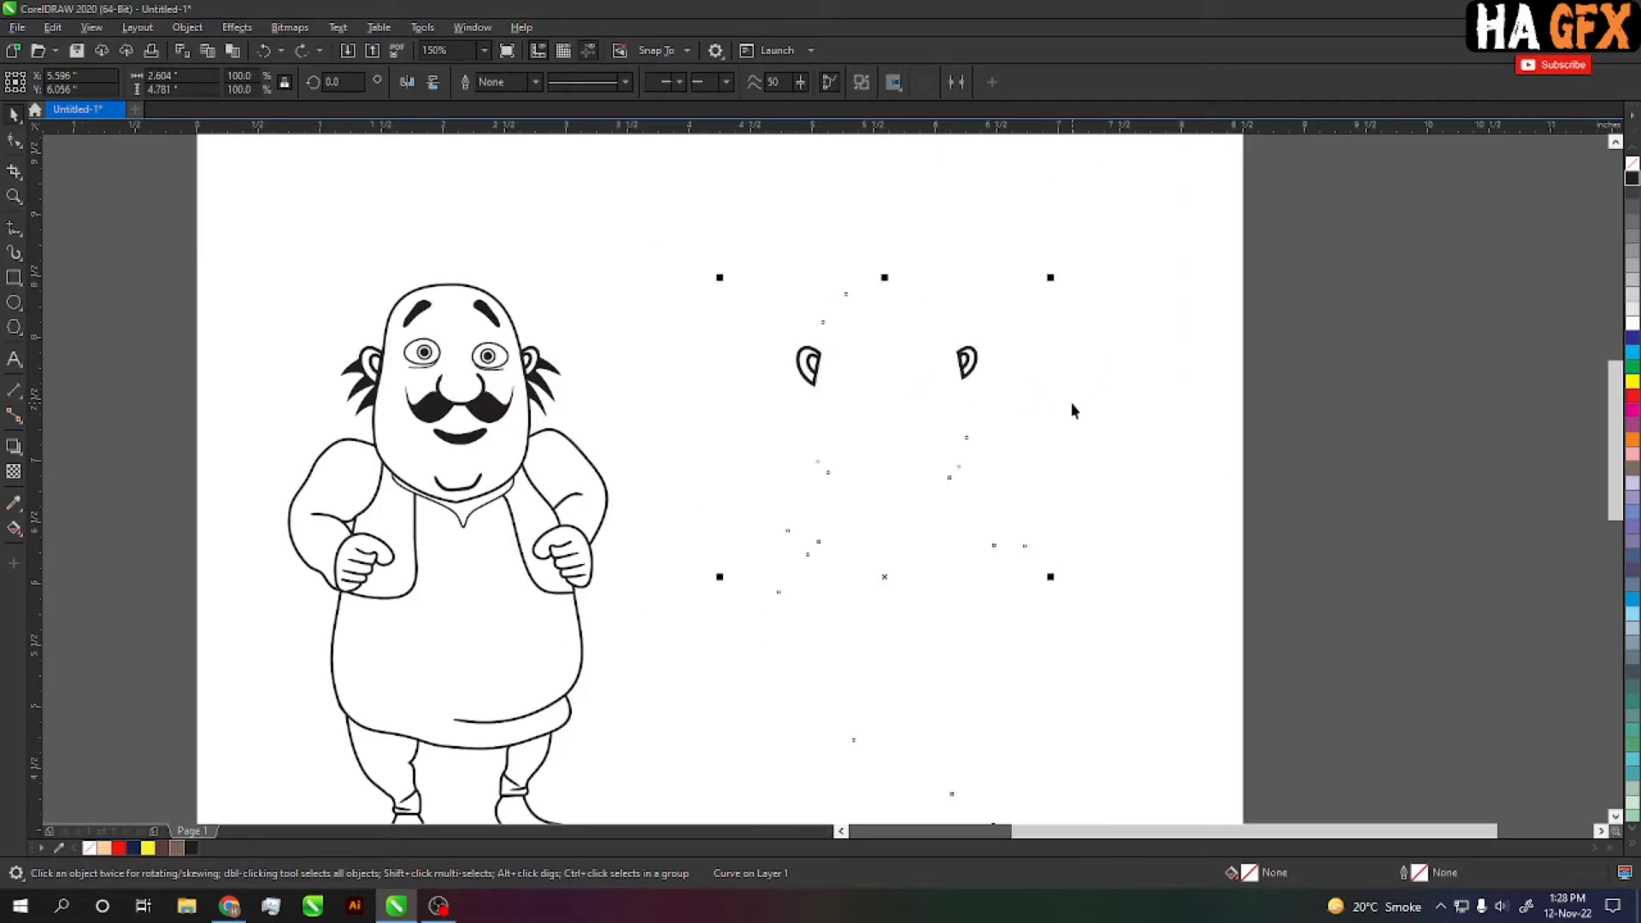
pyautogui.click(1073, 410)
pyautogui.click(951, 328)
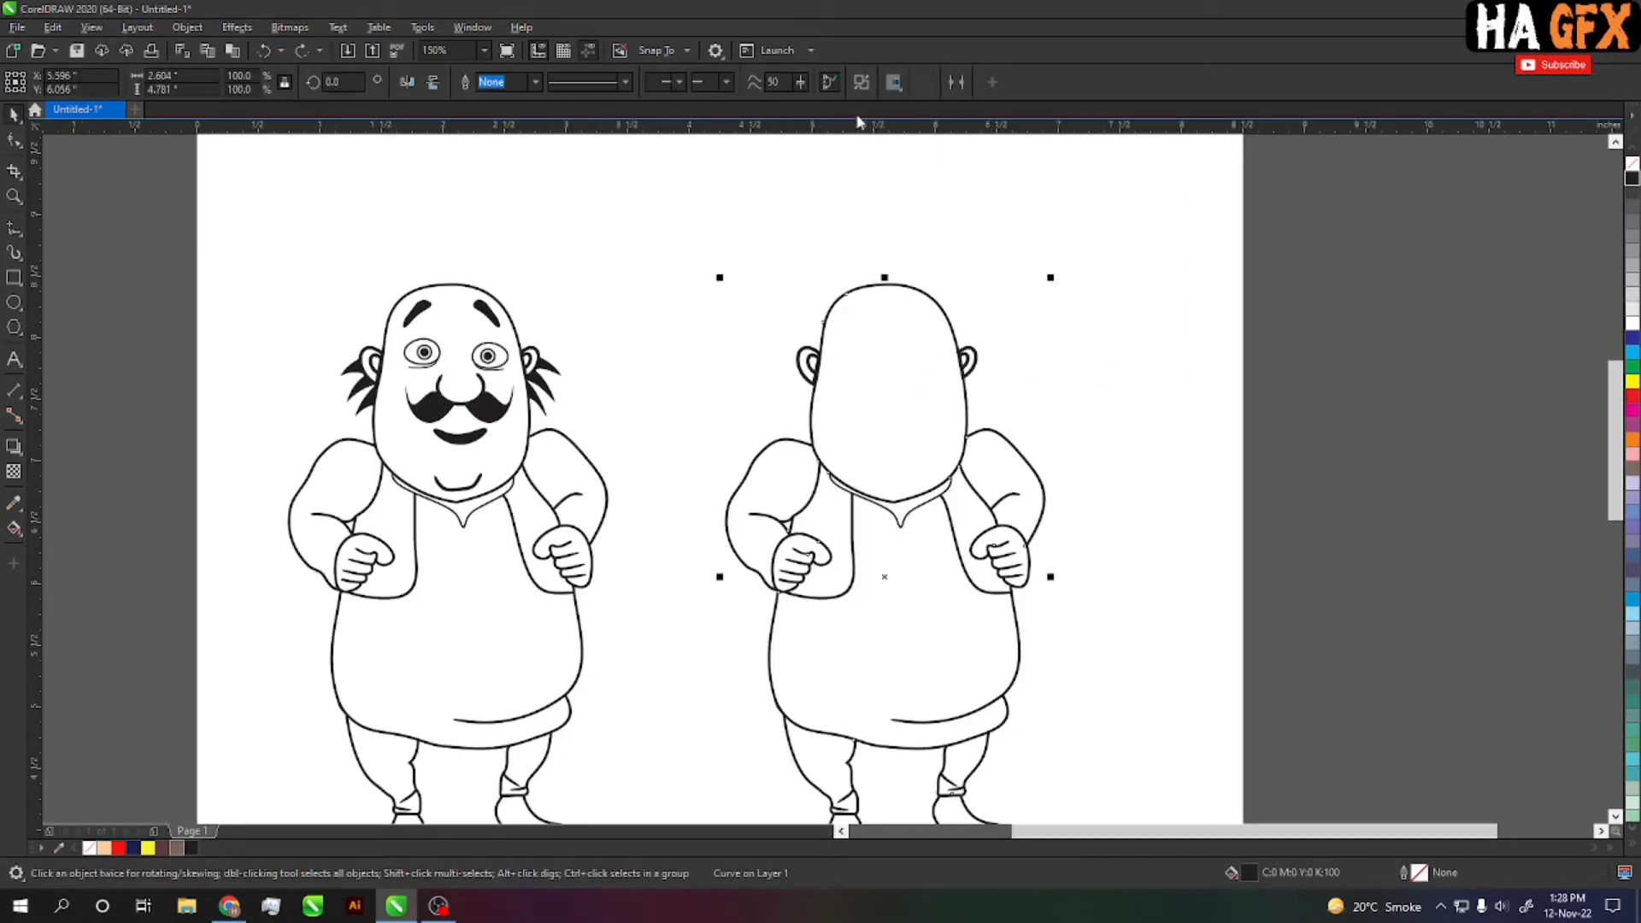
pyautogui.click(865, 87)
pyautogui.click(964, 285)
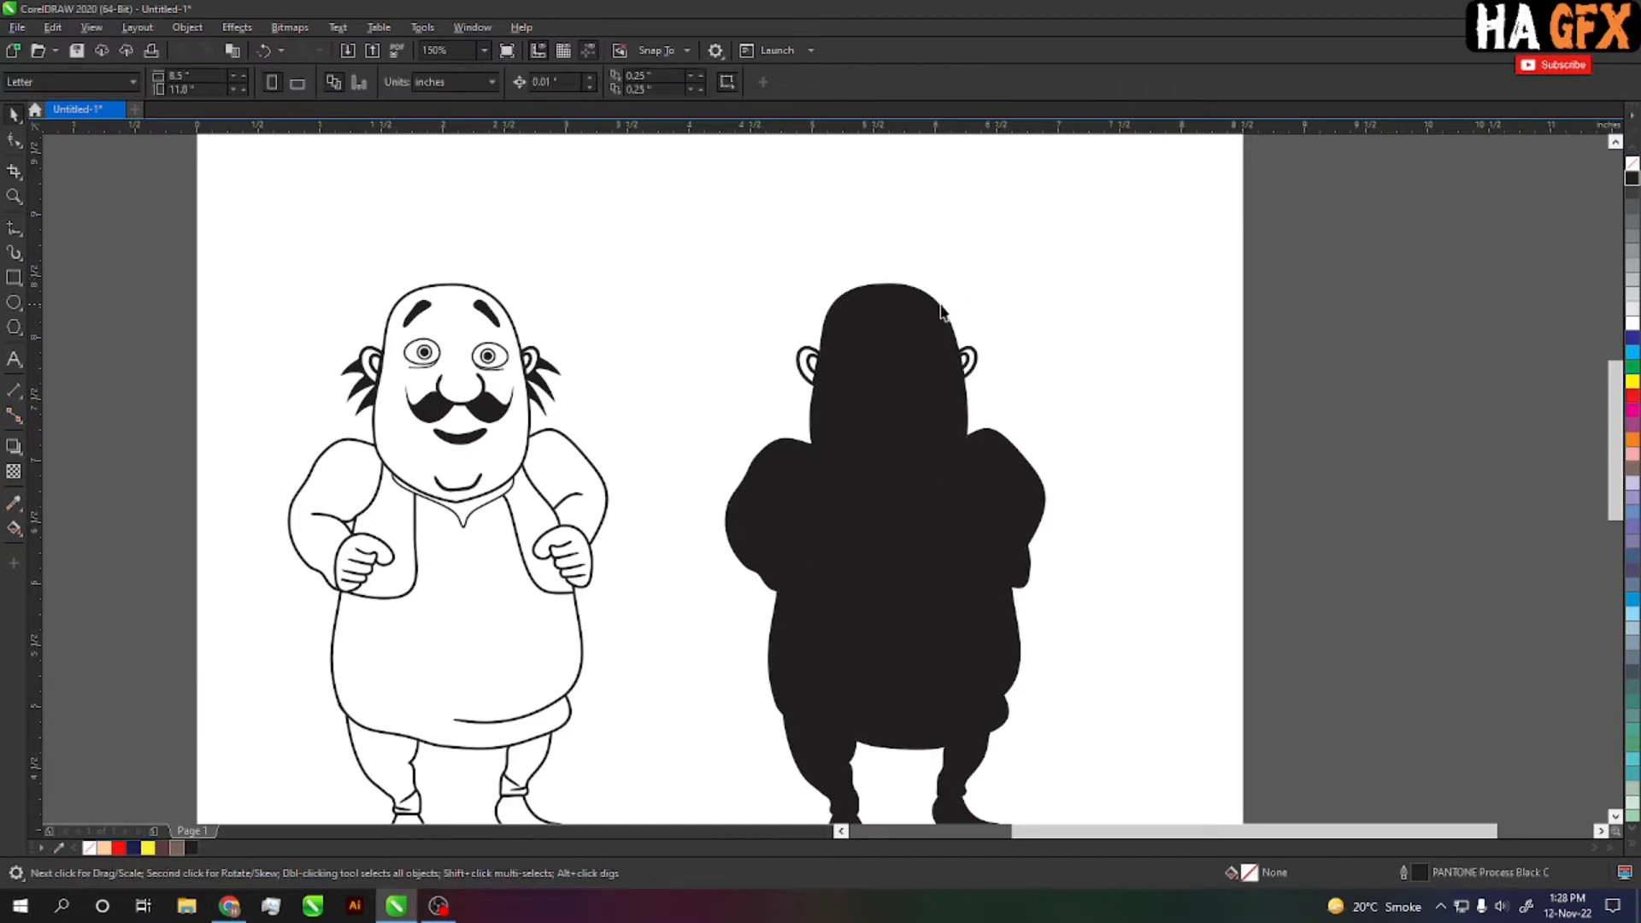
# Move the black silhouette to the right of the middle figure
pyautogui.scroll(2, 943, 310)
pyautogui.moveTo(934, 308); pyautogui.dragTo(1416, 302)
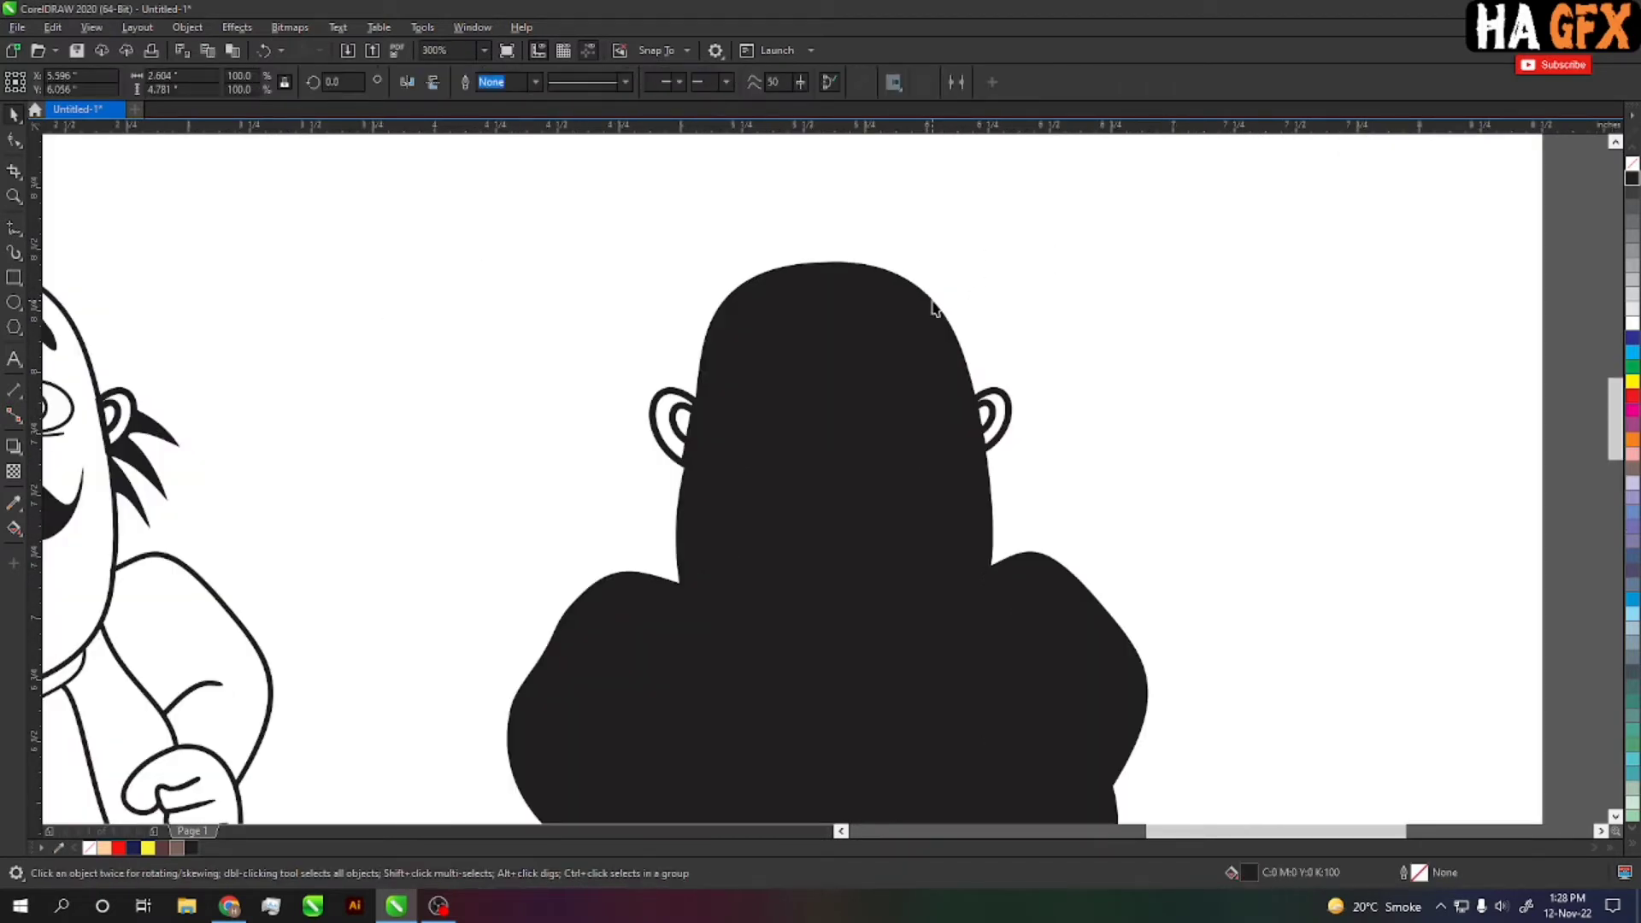
pyautogui.scroll(-2, 978, 342)
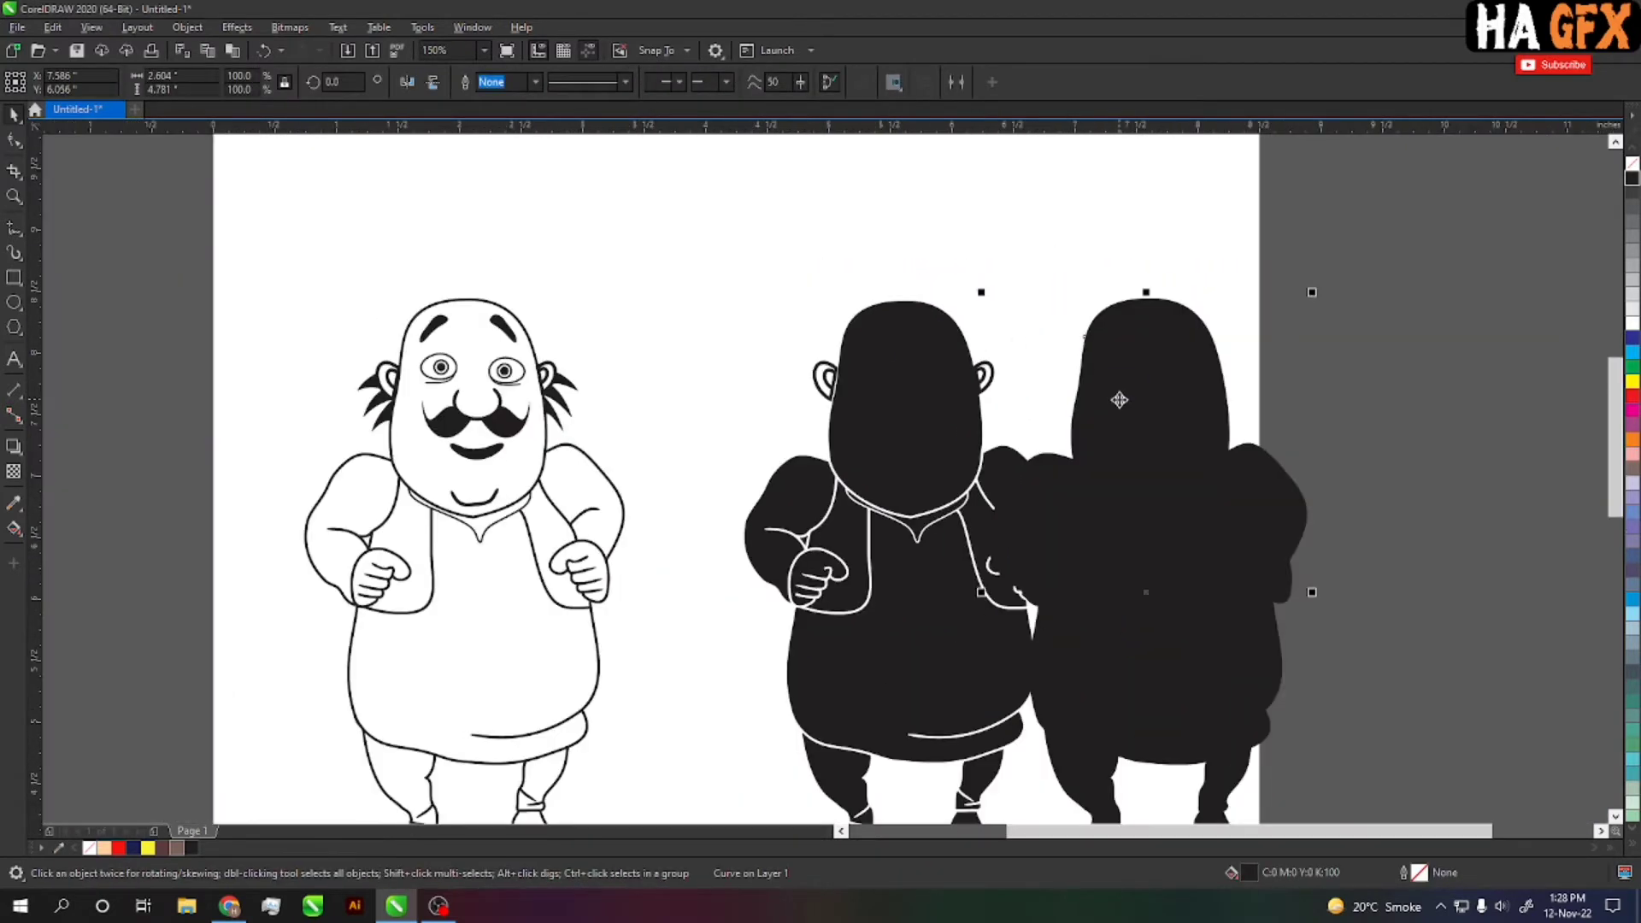
pyautogui.moveTo(1102, 401); pyautogui.dragTo(1280, 403)
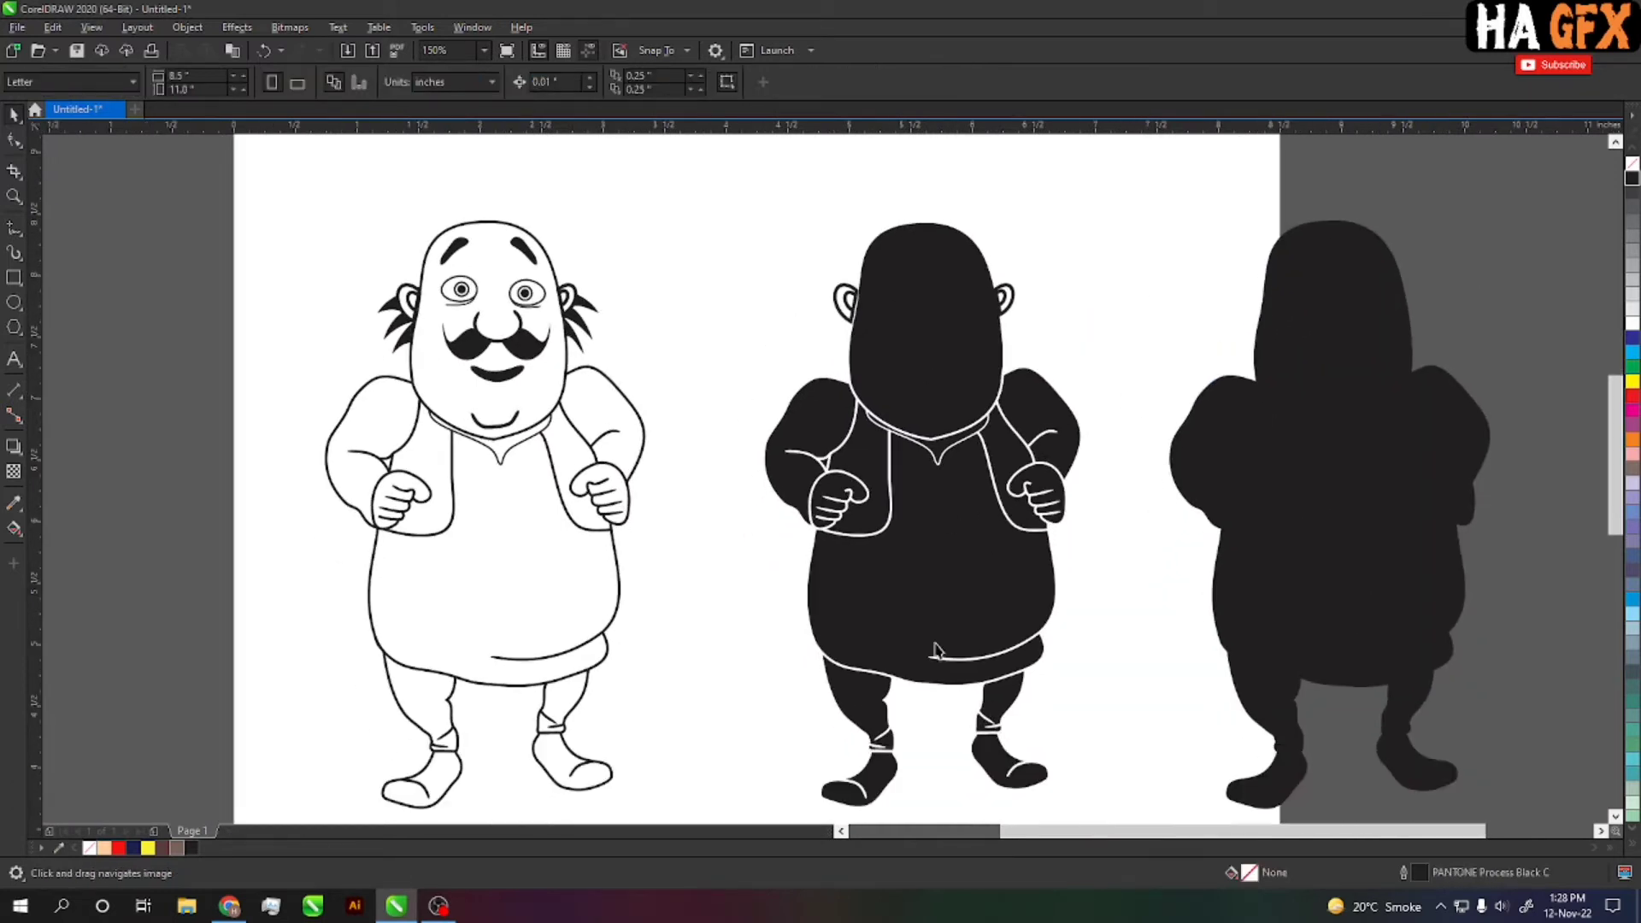
# Zoom in closely on the middle silhouette's head and ears
pyautogui.moveTo(1142, 626)
pyautogui.mouseDown()
pyautogui.moveTo(1172, 596)
pyautogui.moveTo(1161, 575)
pyautogui.mouseUp()
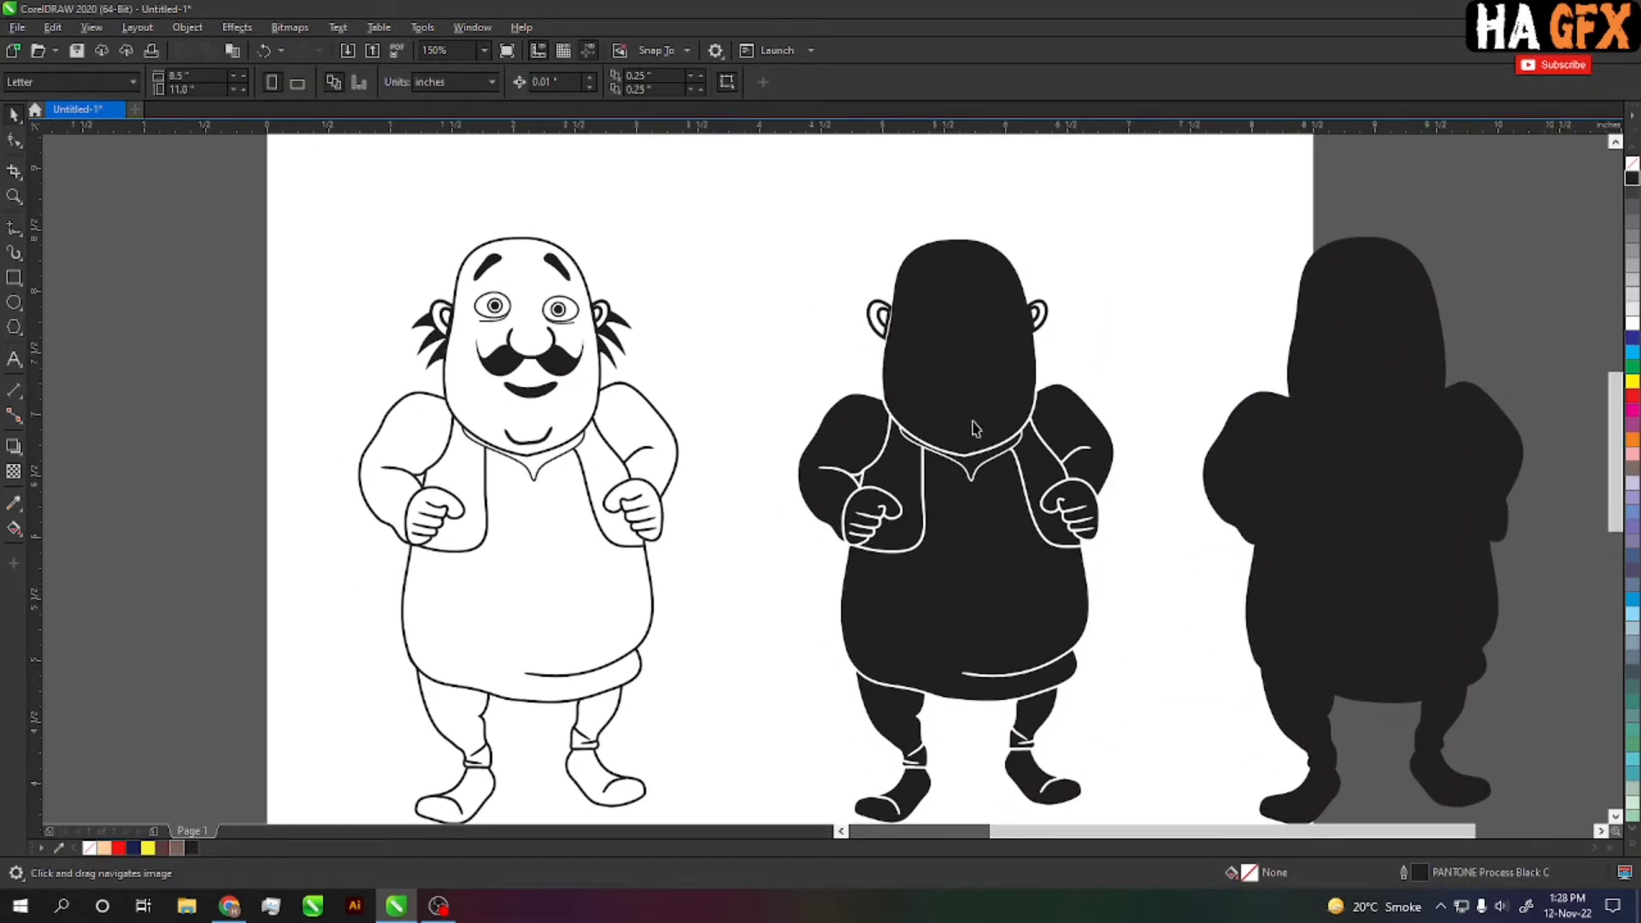
pyautogui.press('z')
pyautogui.moveTo(812, 280); pyautogui.dragTo(1059, 366)
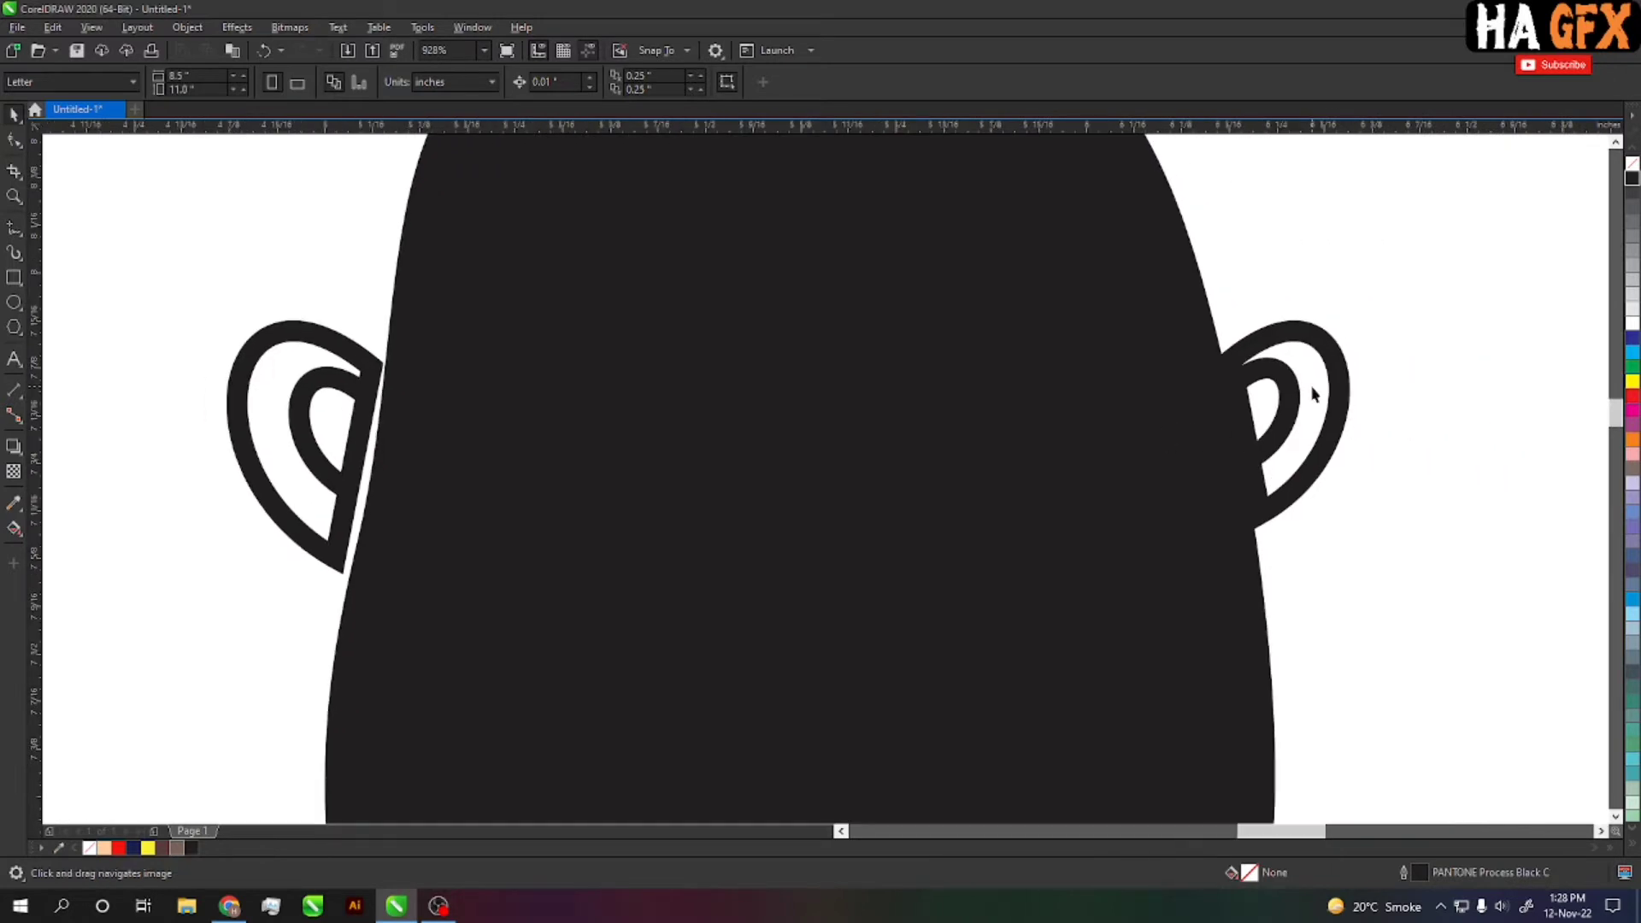
# Delete the inner ear lines from both ears of the middle silhouette
pyautogui.press('space')
pyautogui.click(1289, 402)
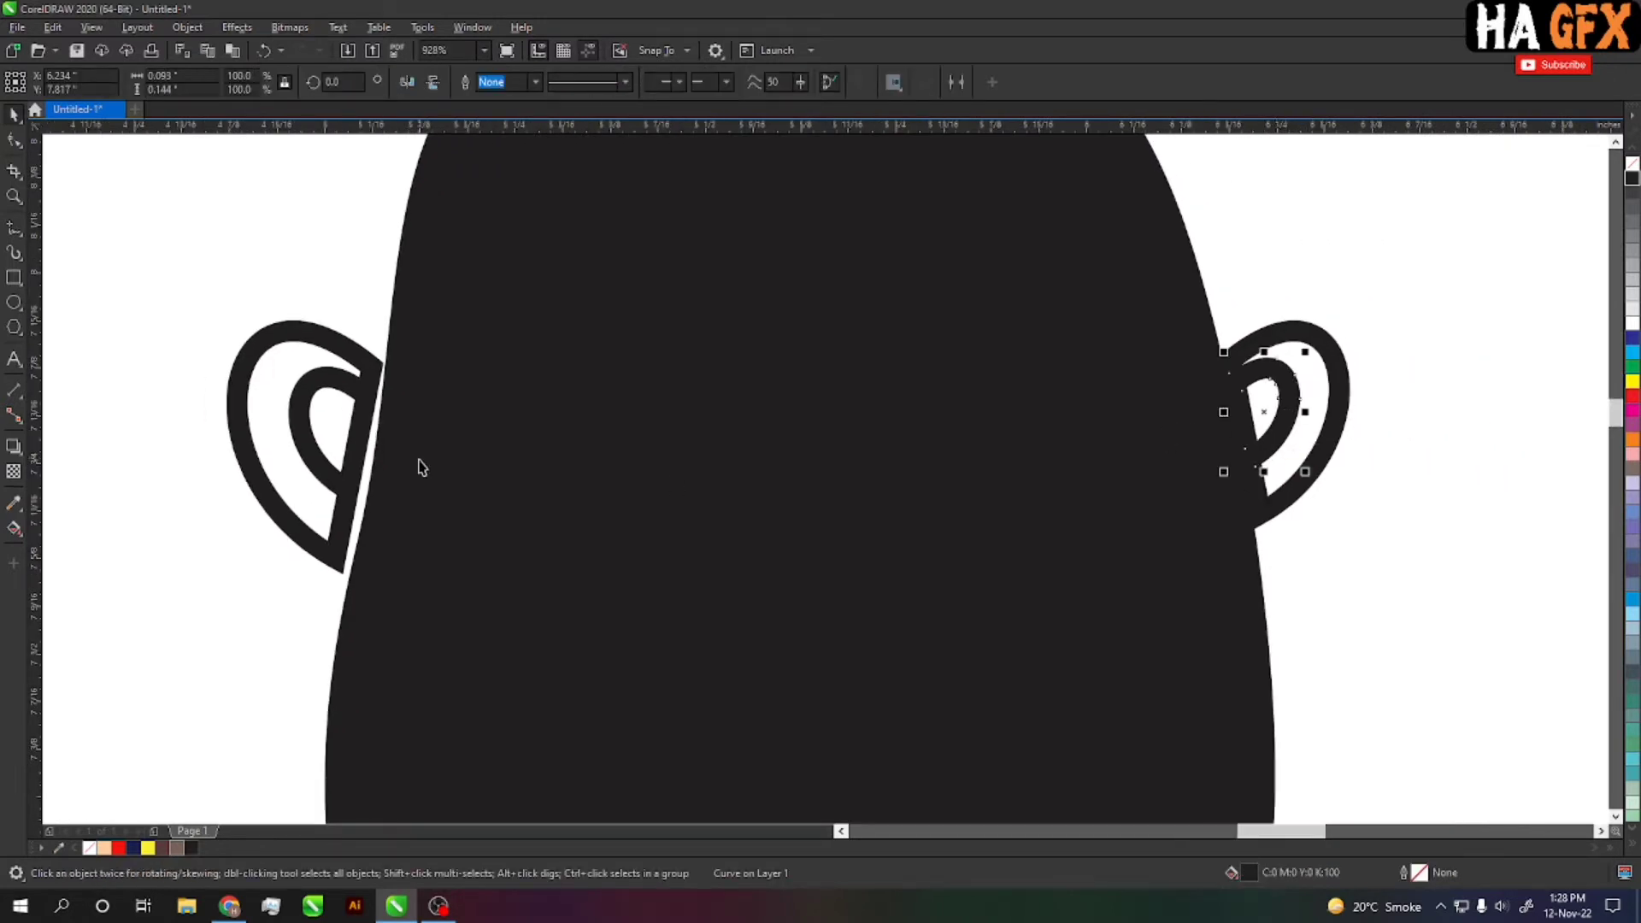
pyautogui.press('Delete')
pyautogui.click(323, 370)
pyautogui.press('Delete')
# Break apart the right and left ear outlines into solid pieces
pyautogui.click(391, 369)
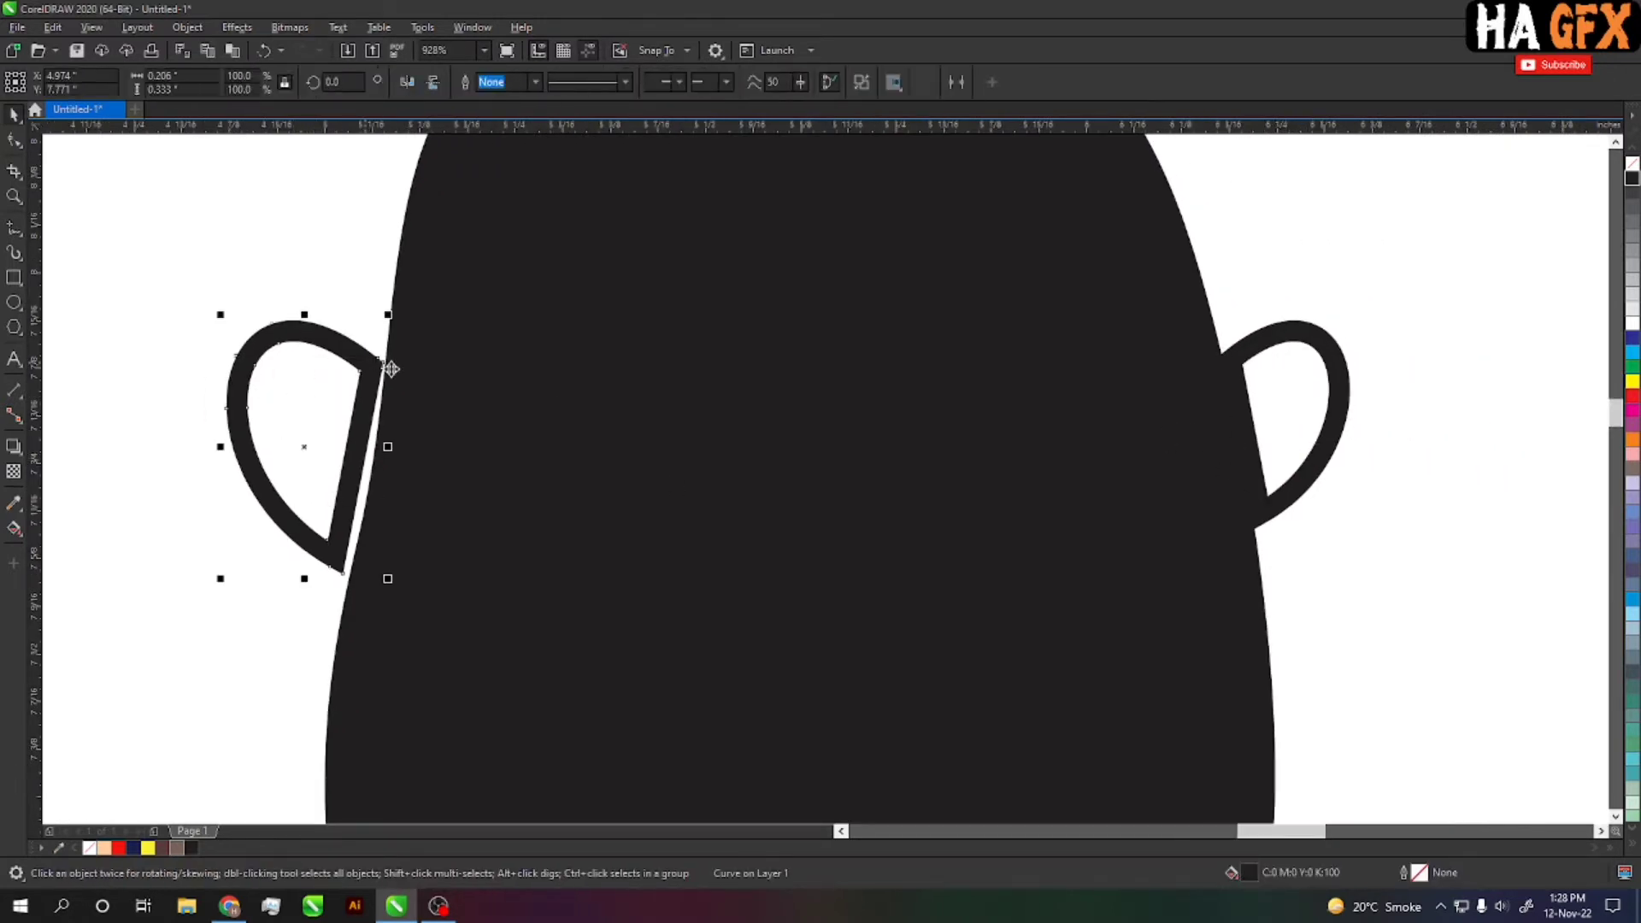
pyautogui.keyDown('shift'); pyautogui.click(1320, 353); pyautogui.keyUp('shift')
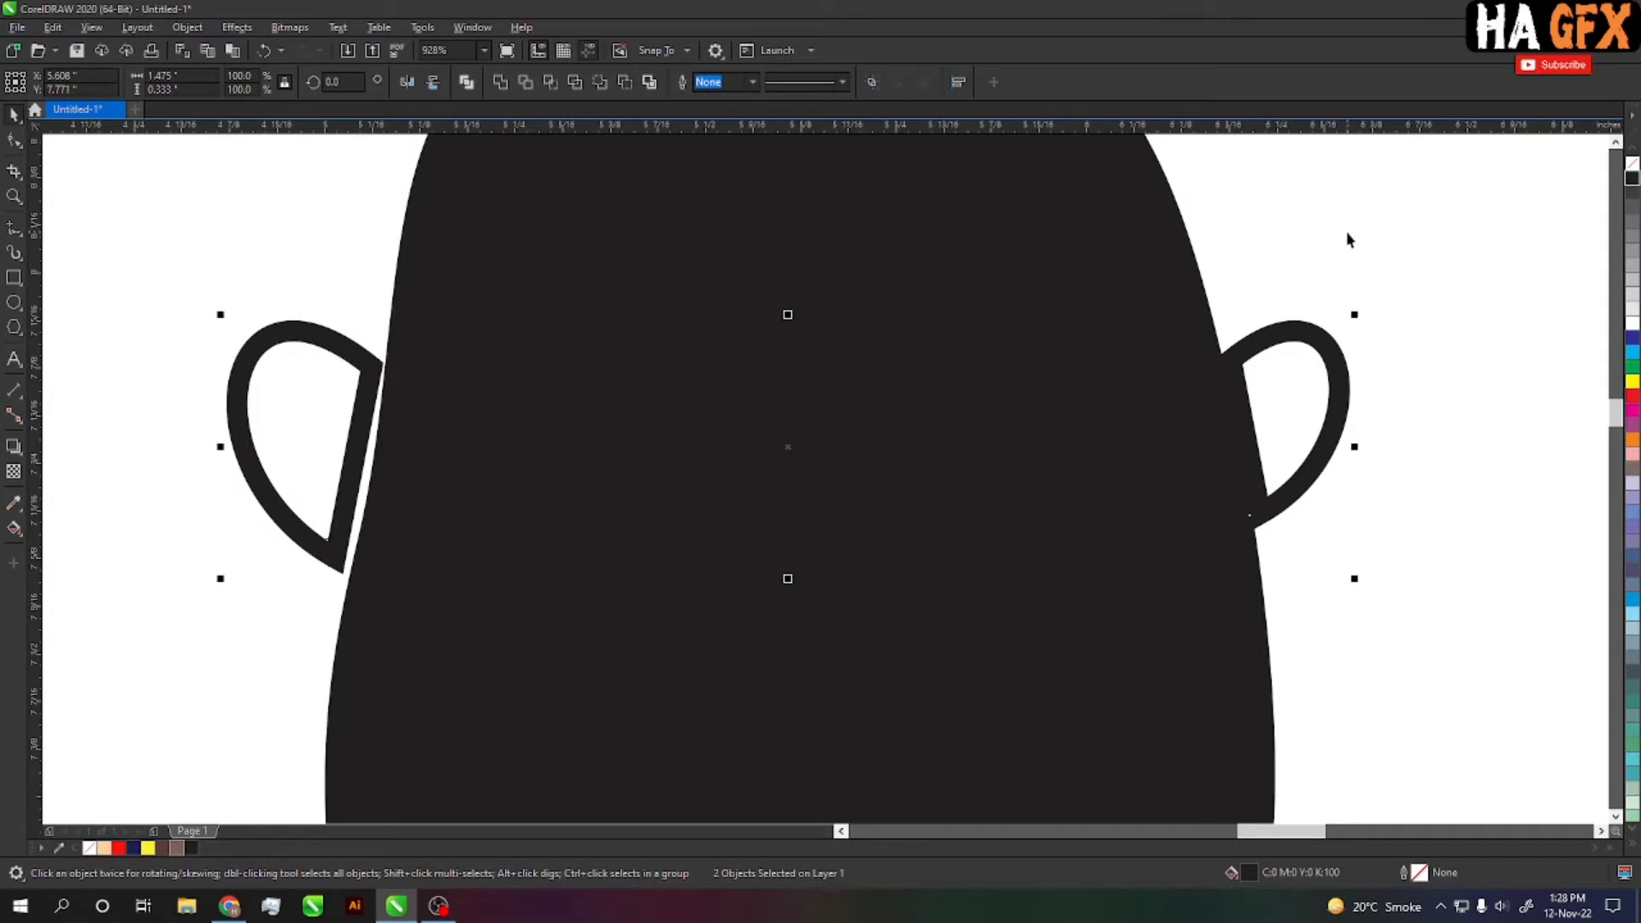
pyautogui.click(1348, 239)
pyautogui.click(1316, 333)
pyautogui.click(869, 85)
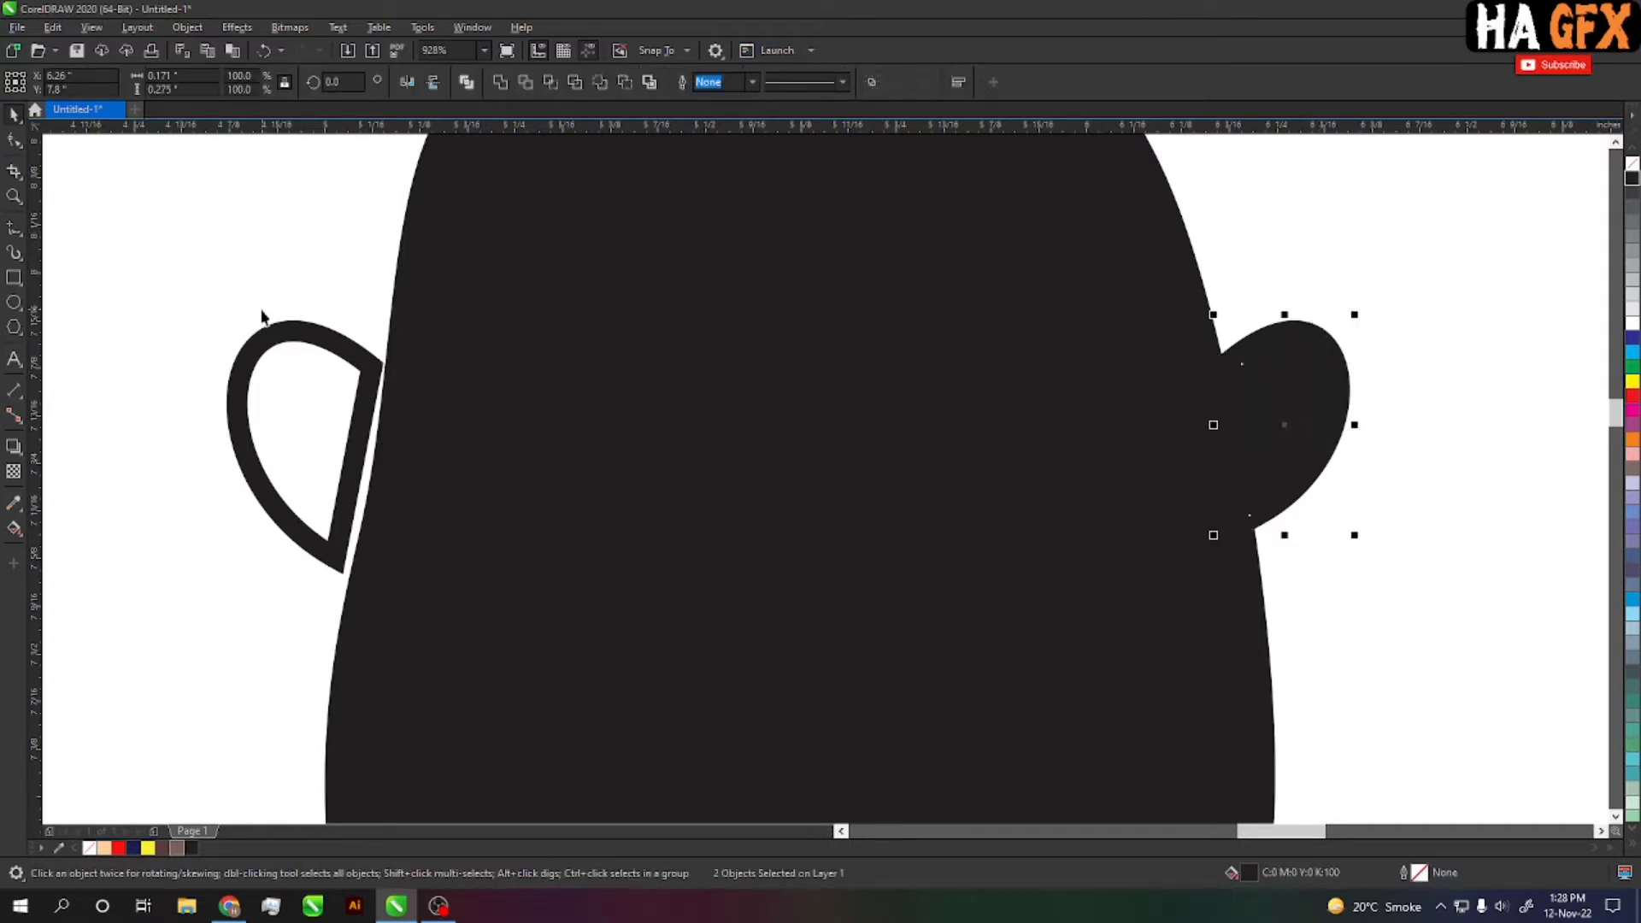
pyautogui.click(289, 330)
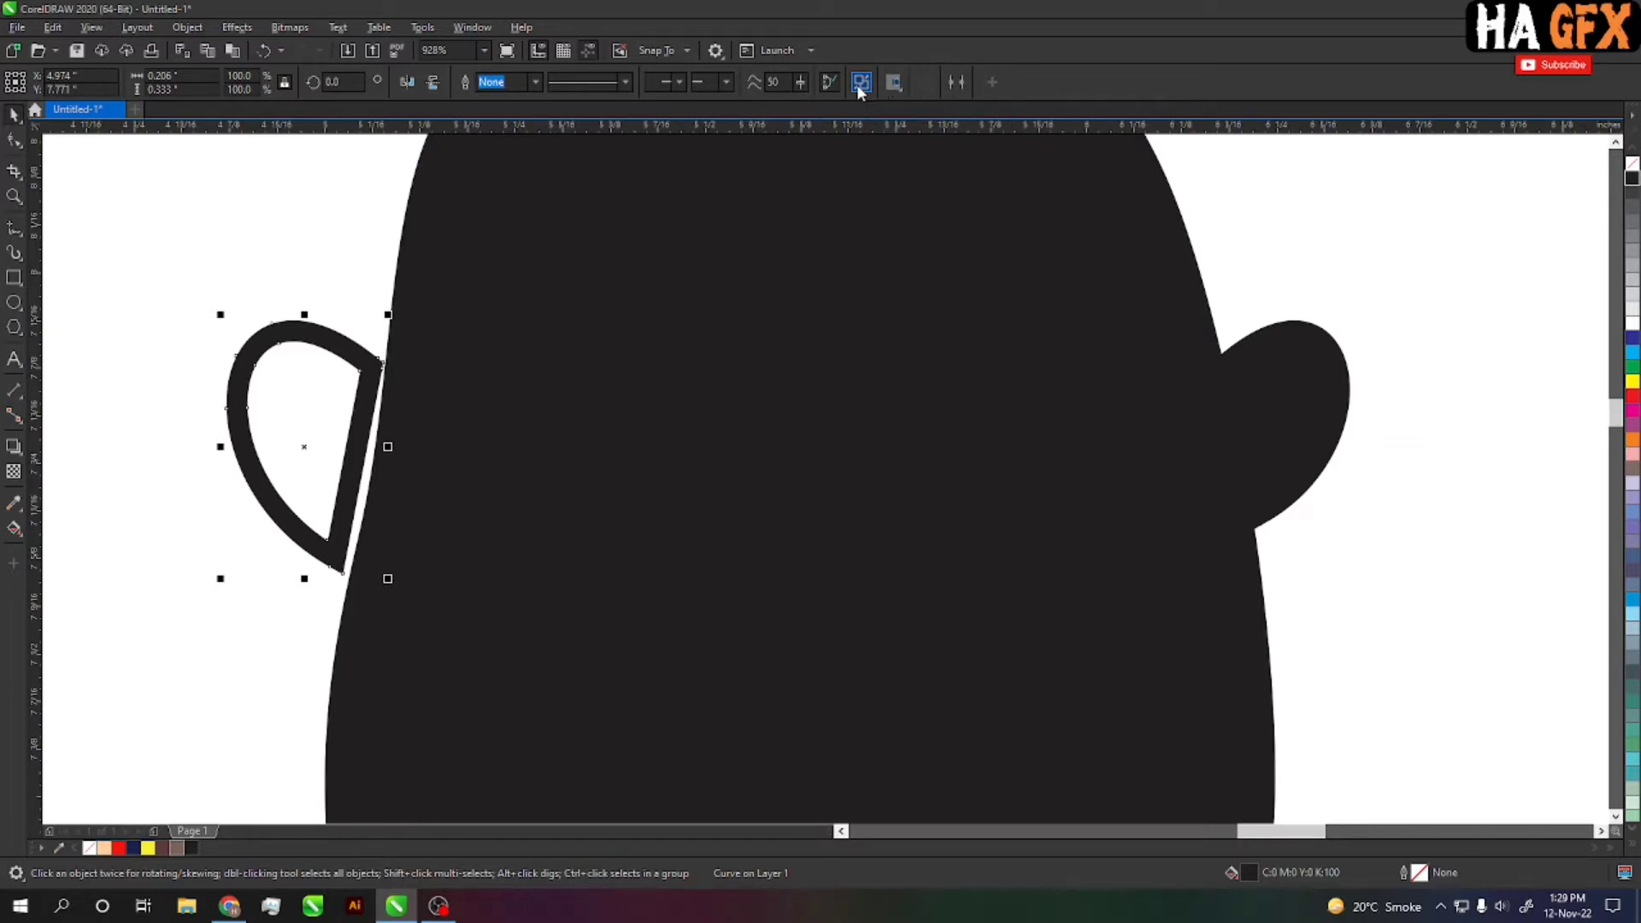
pyautogui.click(860, 86)
pyautogui.click(320, 326)
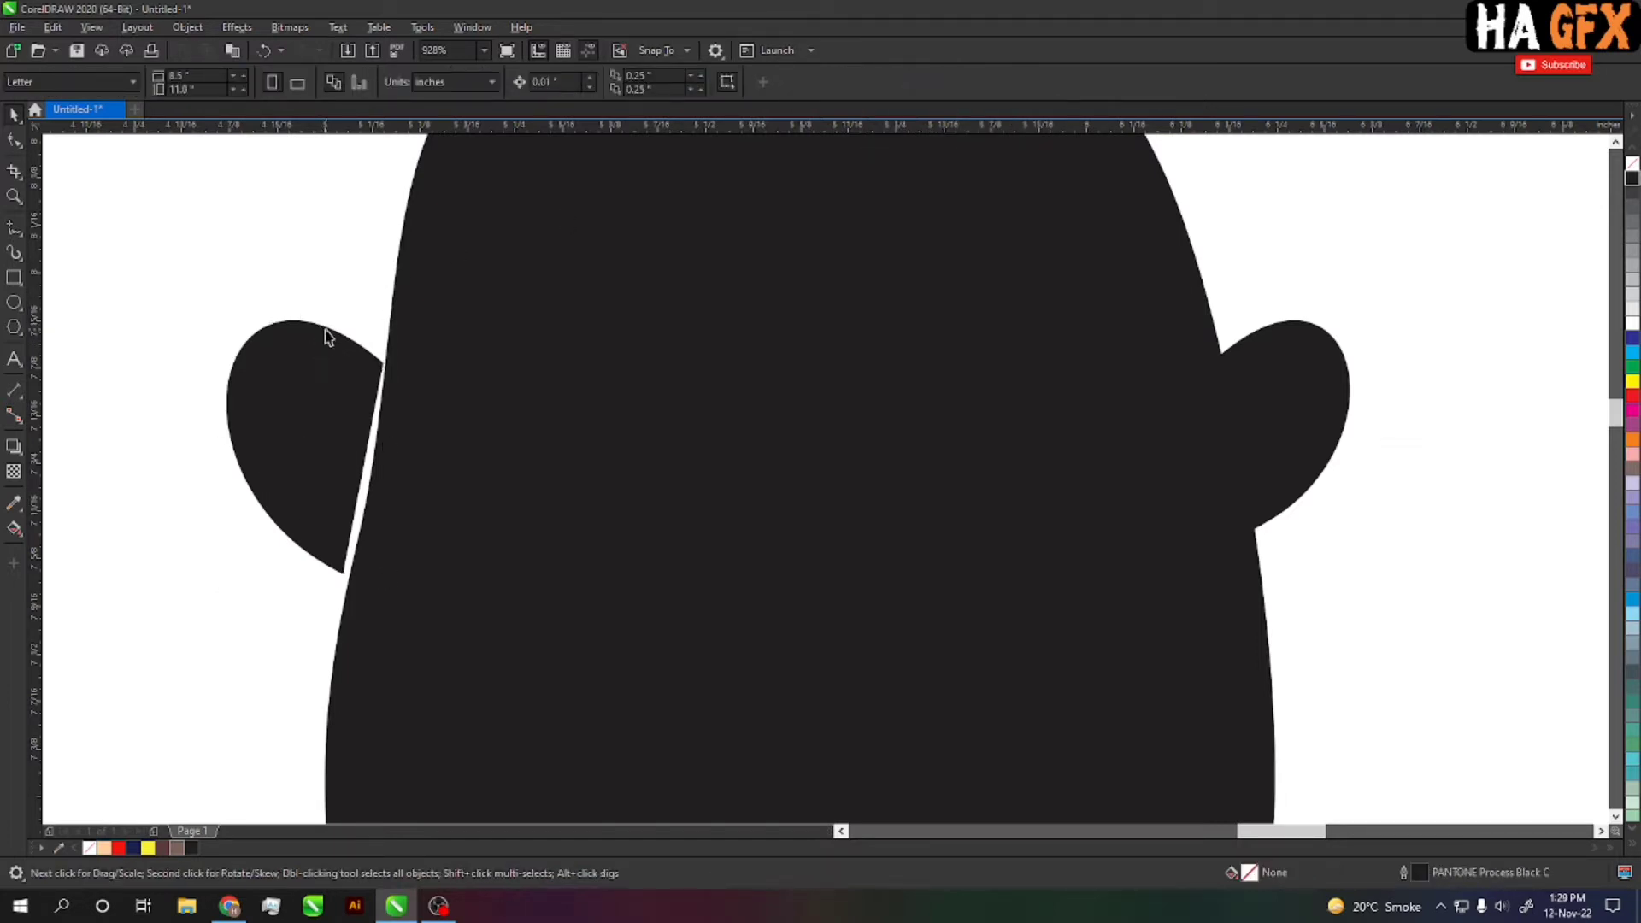
# Delete the oversized leftover ear shapes, keeping the small solid ears, and zoom out
pyautogui.click(321, 407)
pyautogui.click(1252, 405)
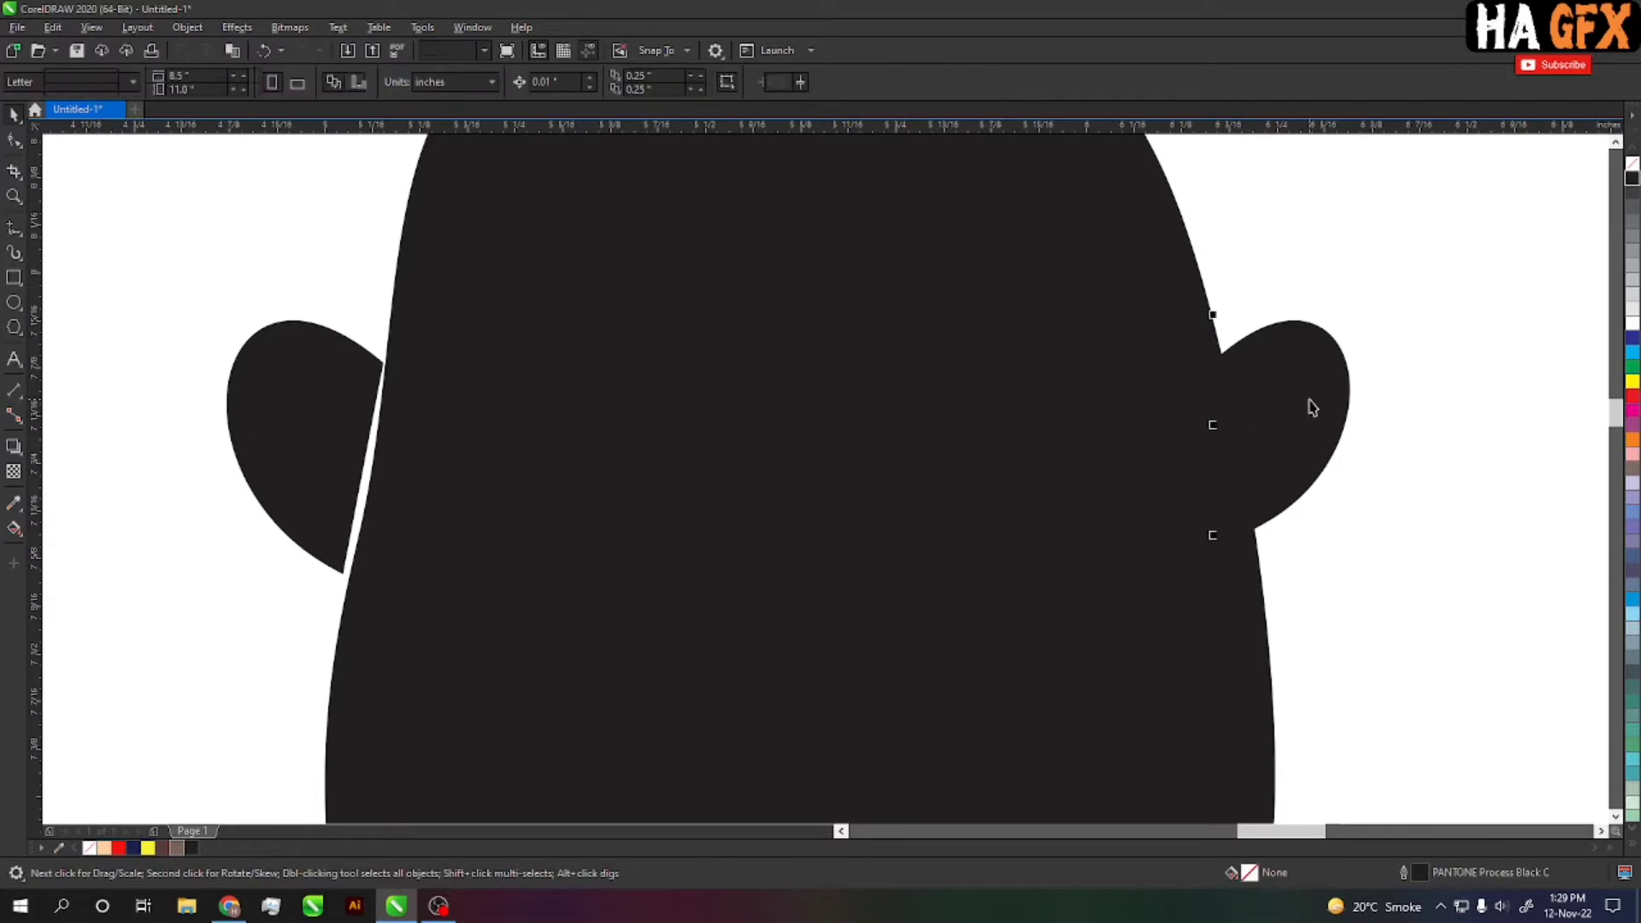
pyautogui.press('Delete')
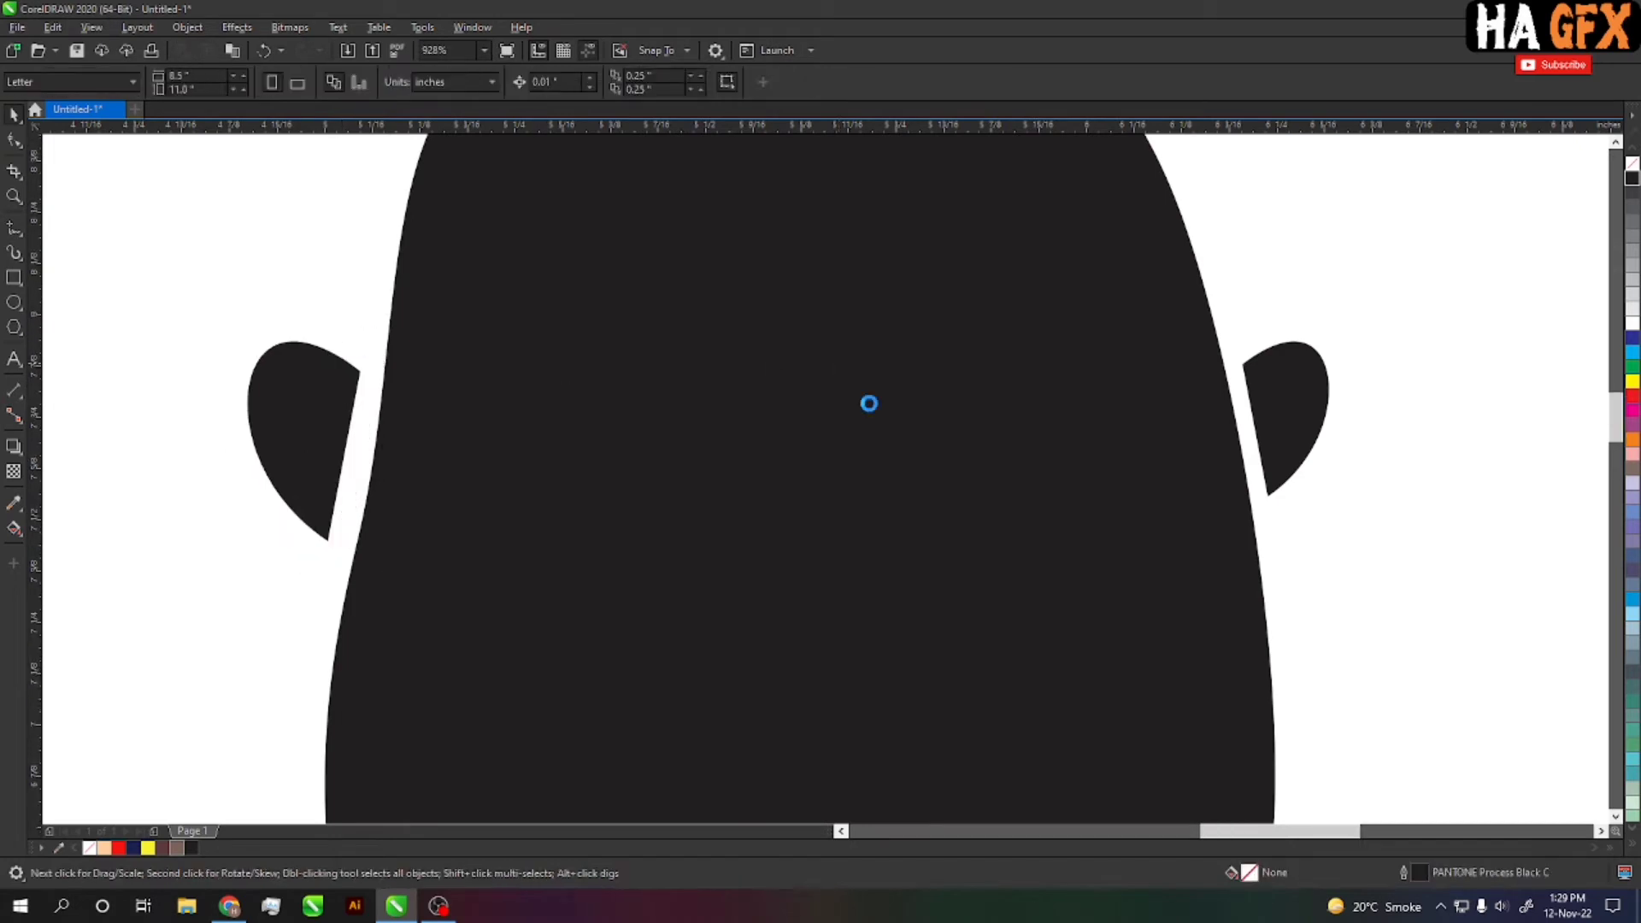
pyautogui.scroll(-4, 1022, 432)
pyautogui.scroll(-2, 1030, 474)
# Move the right-hand silhouette further right, partly beyond the page edge
pyautogui.press('z')
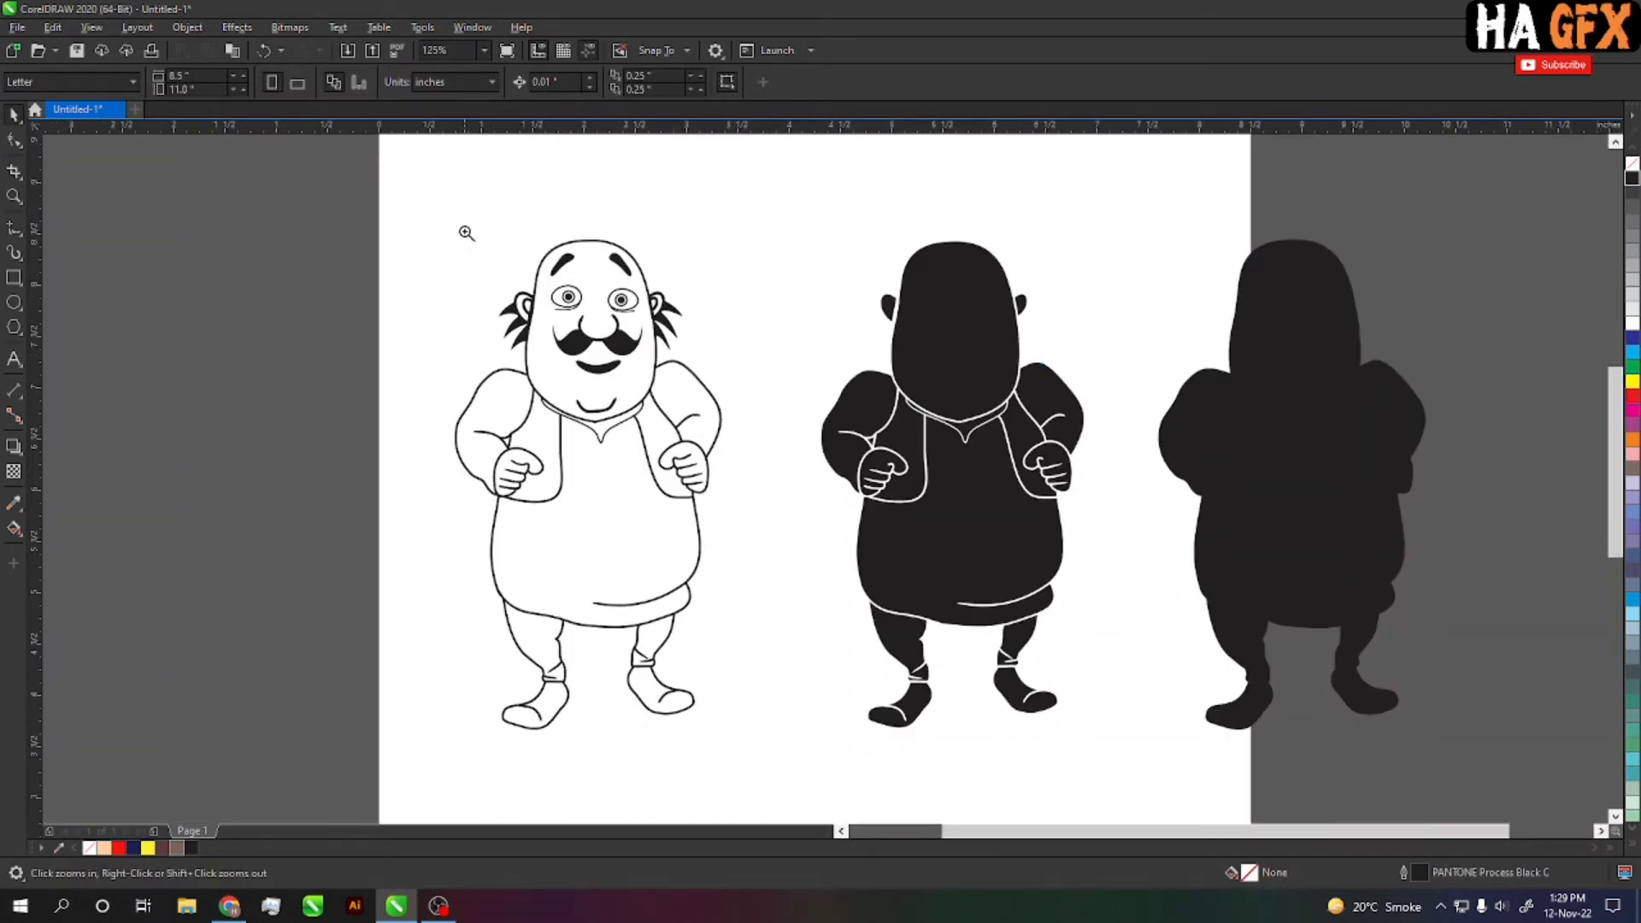
pyautogui.moveTo(465, 231); pyautogui.dragTo(1436, 733)
pyautogui.press('space')
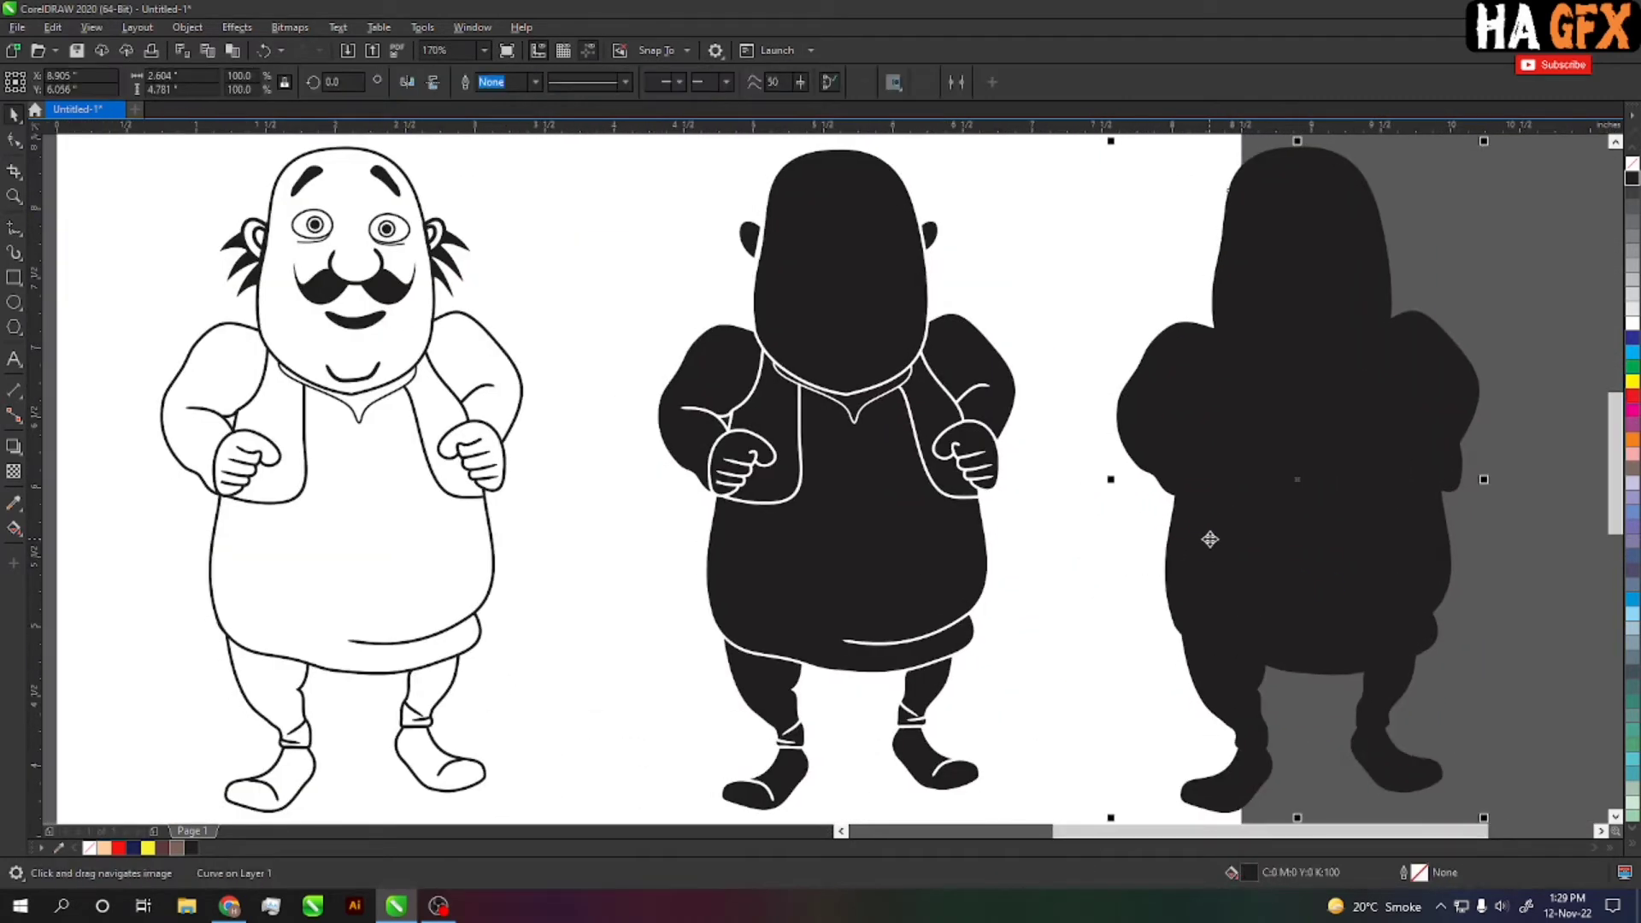
pyautogui.moveTo(1209, 539); pyautogui.dragTo(1366, 538)
# Pan across the page and select the middle silhouette's head
pyautogui.press('h')
pyautogui.moveTo(1115, 538); pyautogui.dragTo(1275, 540)
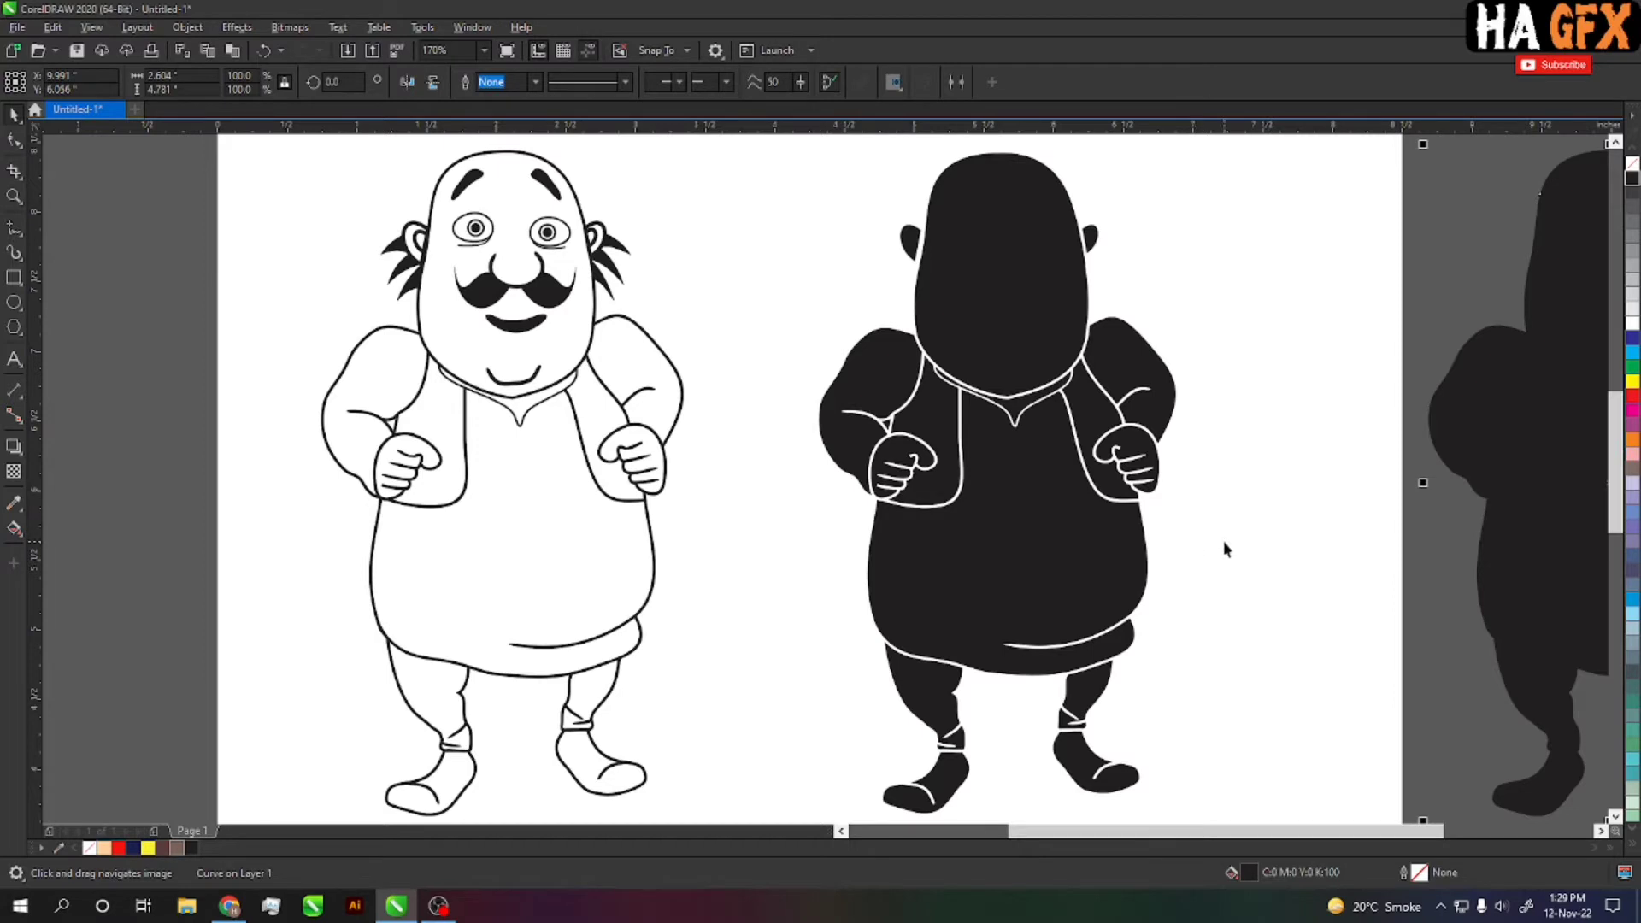
pyautogui.moveTo(1229, 546); pyautogui.dragTo(1208, 557)
pyautogui.press('space')
pyautogui.click(1193, 564)
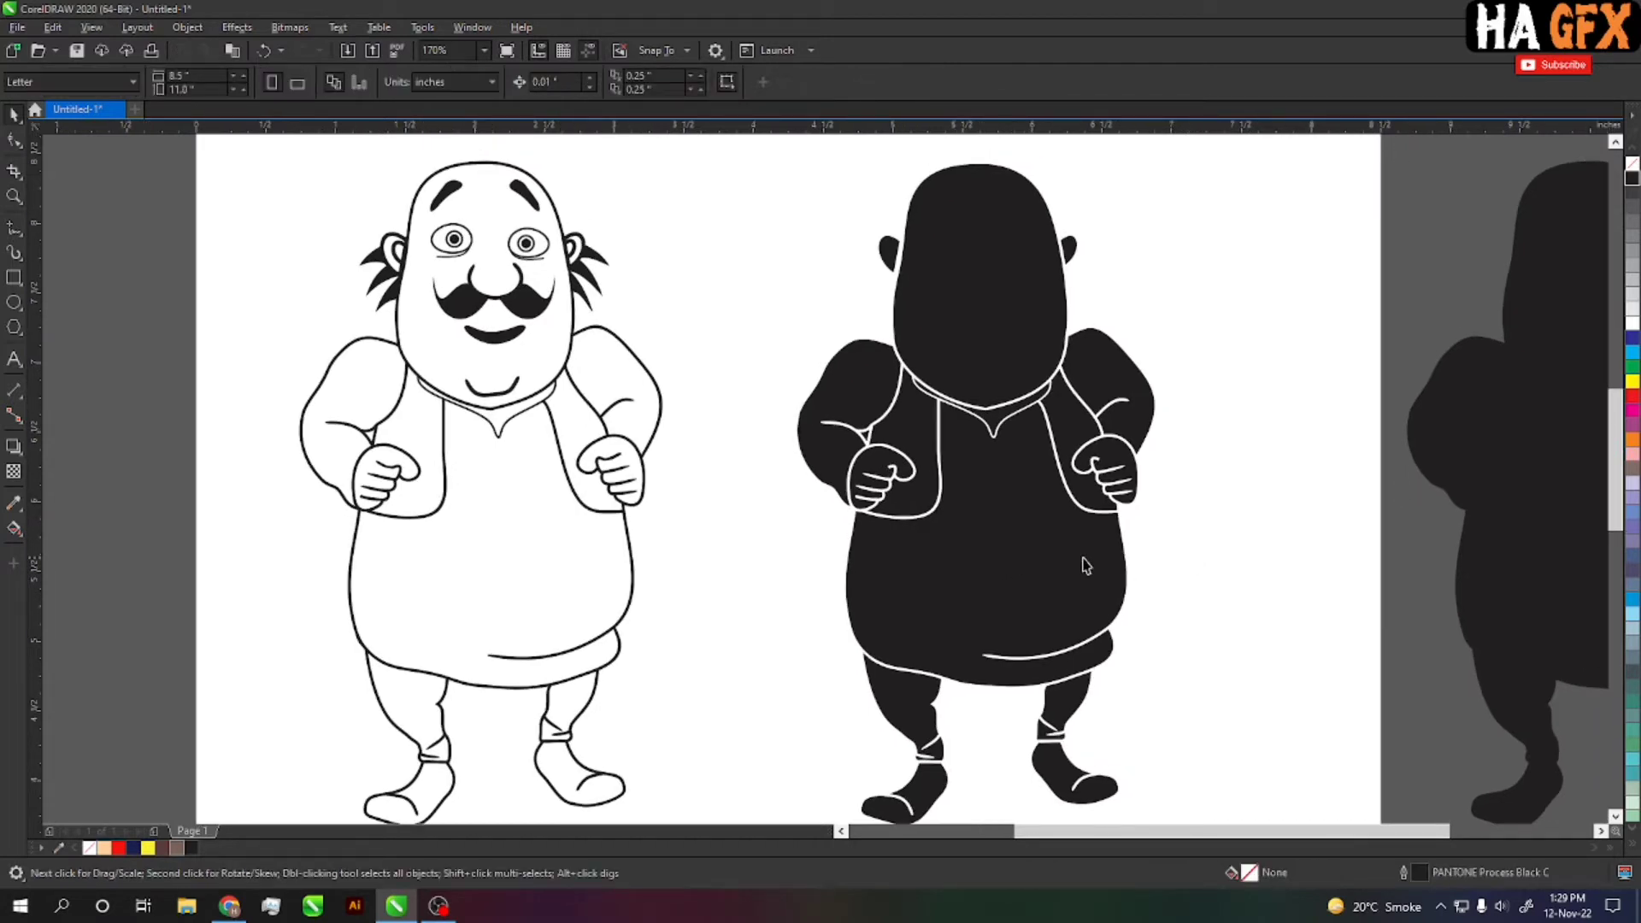
pyautogui.click(912, 356)
pyautogui.scroll(2, 912, 356)
# Fill the middle figure's head, left ear and right ear with the peach swatch (R254 G206 B158)
pyautogui.moveTo(915, 355); pyautogui.dragTo(859, 392)
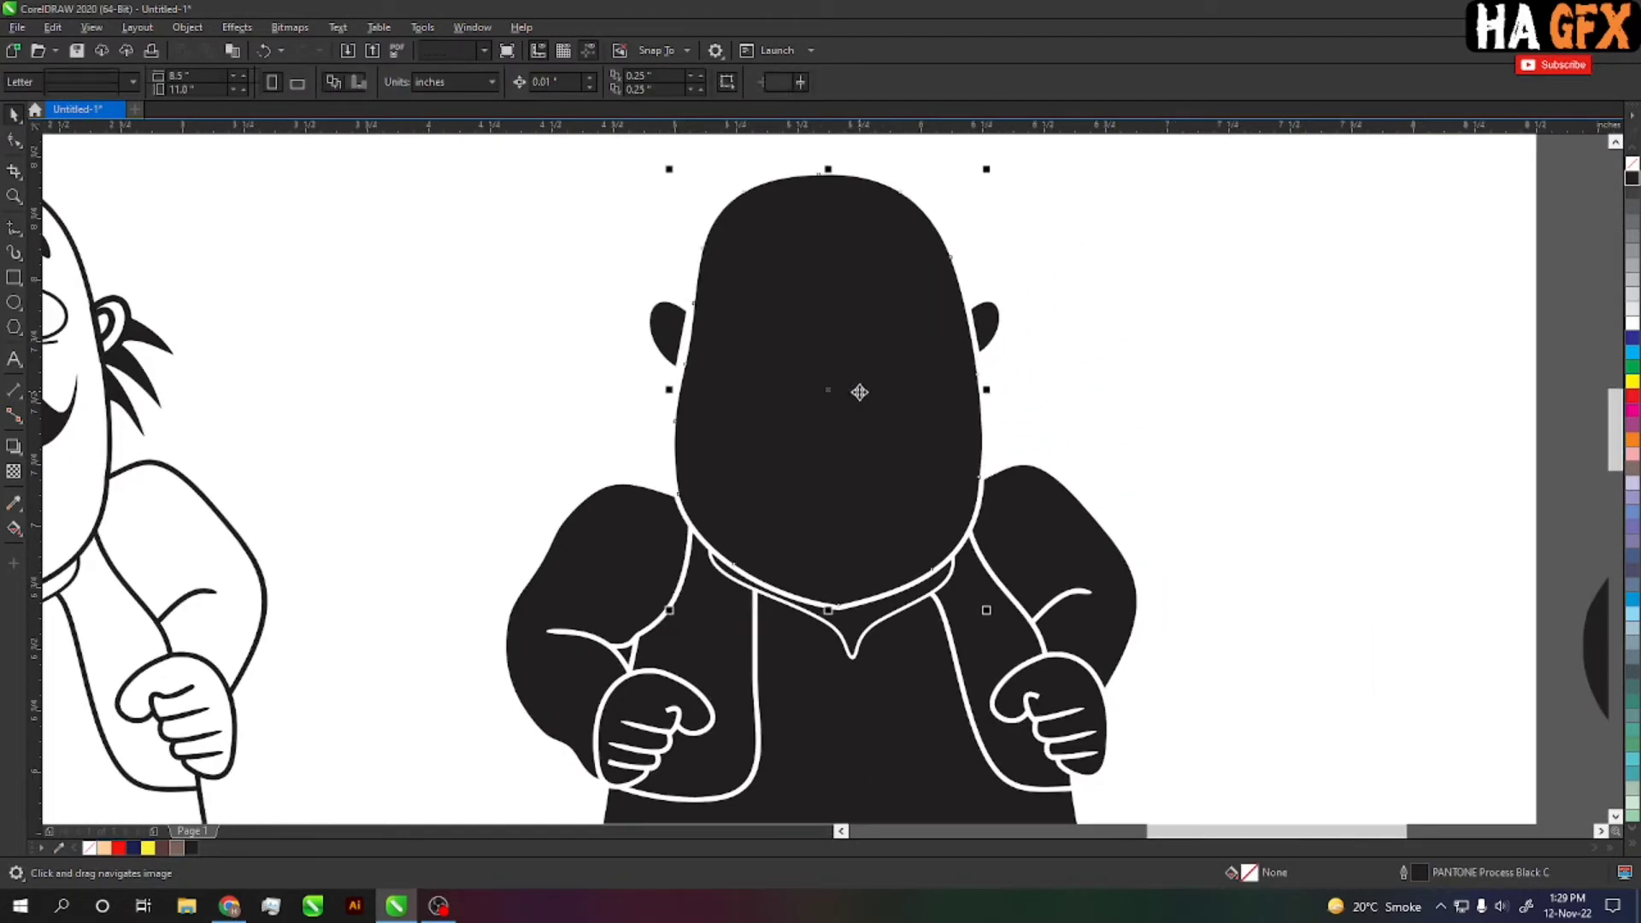
pyautogui.click(104, 848)
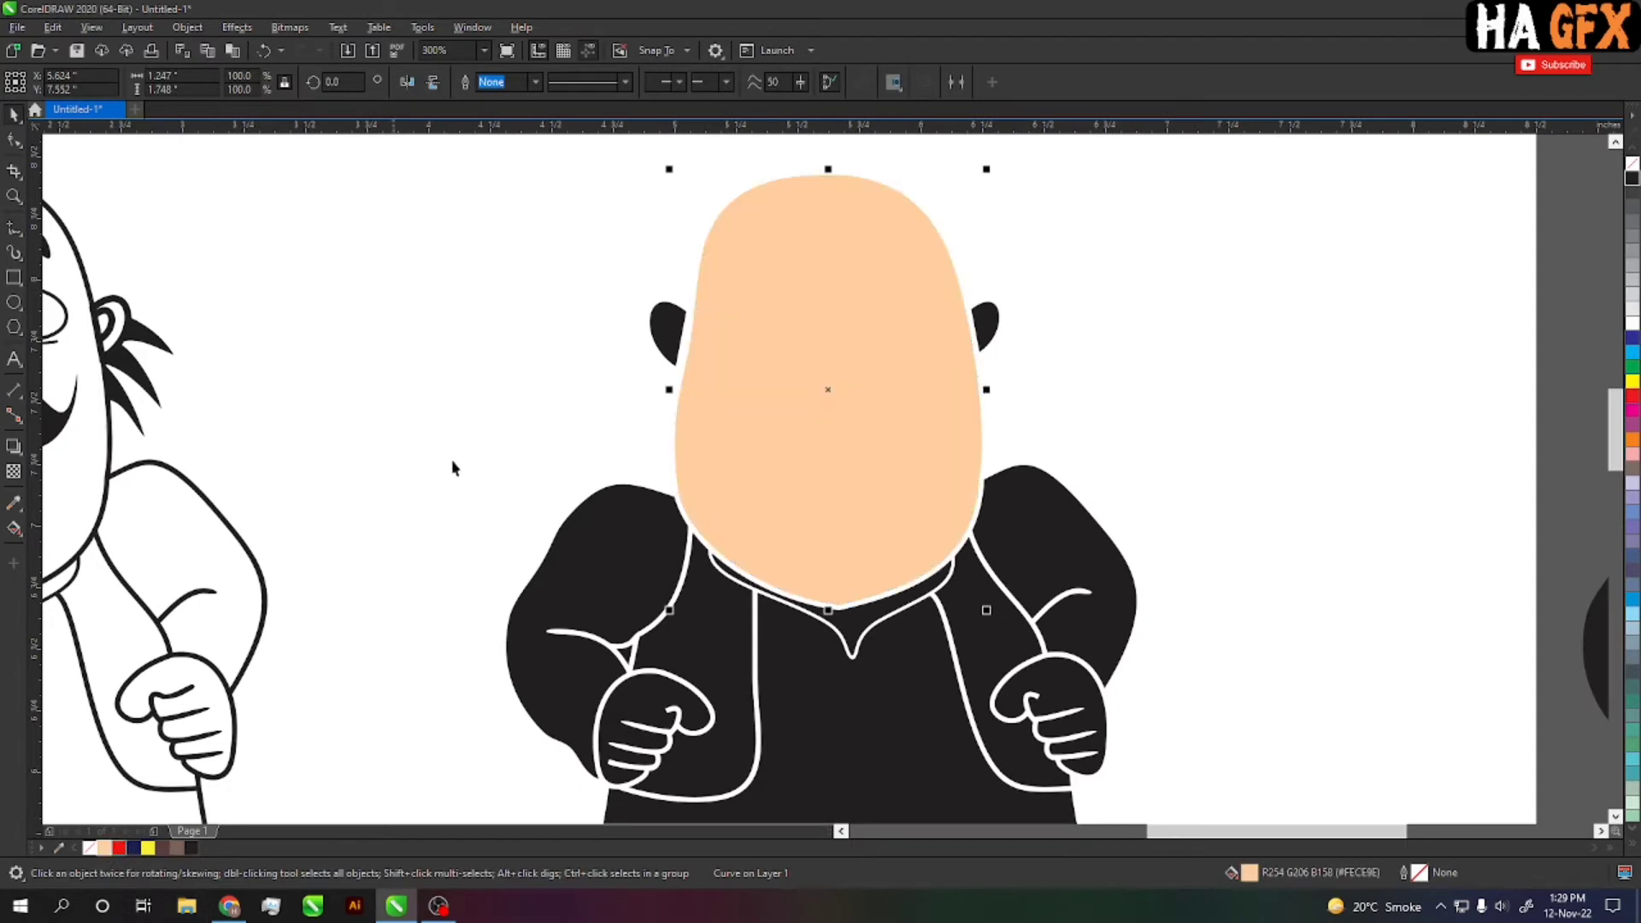
pyautogui.click(658, 338)
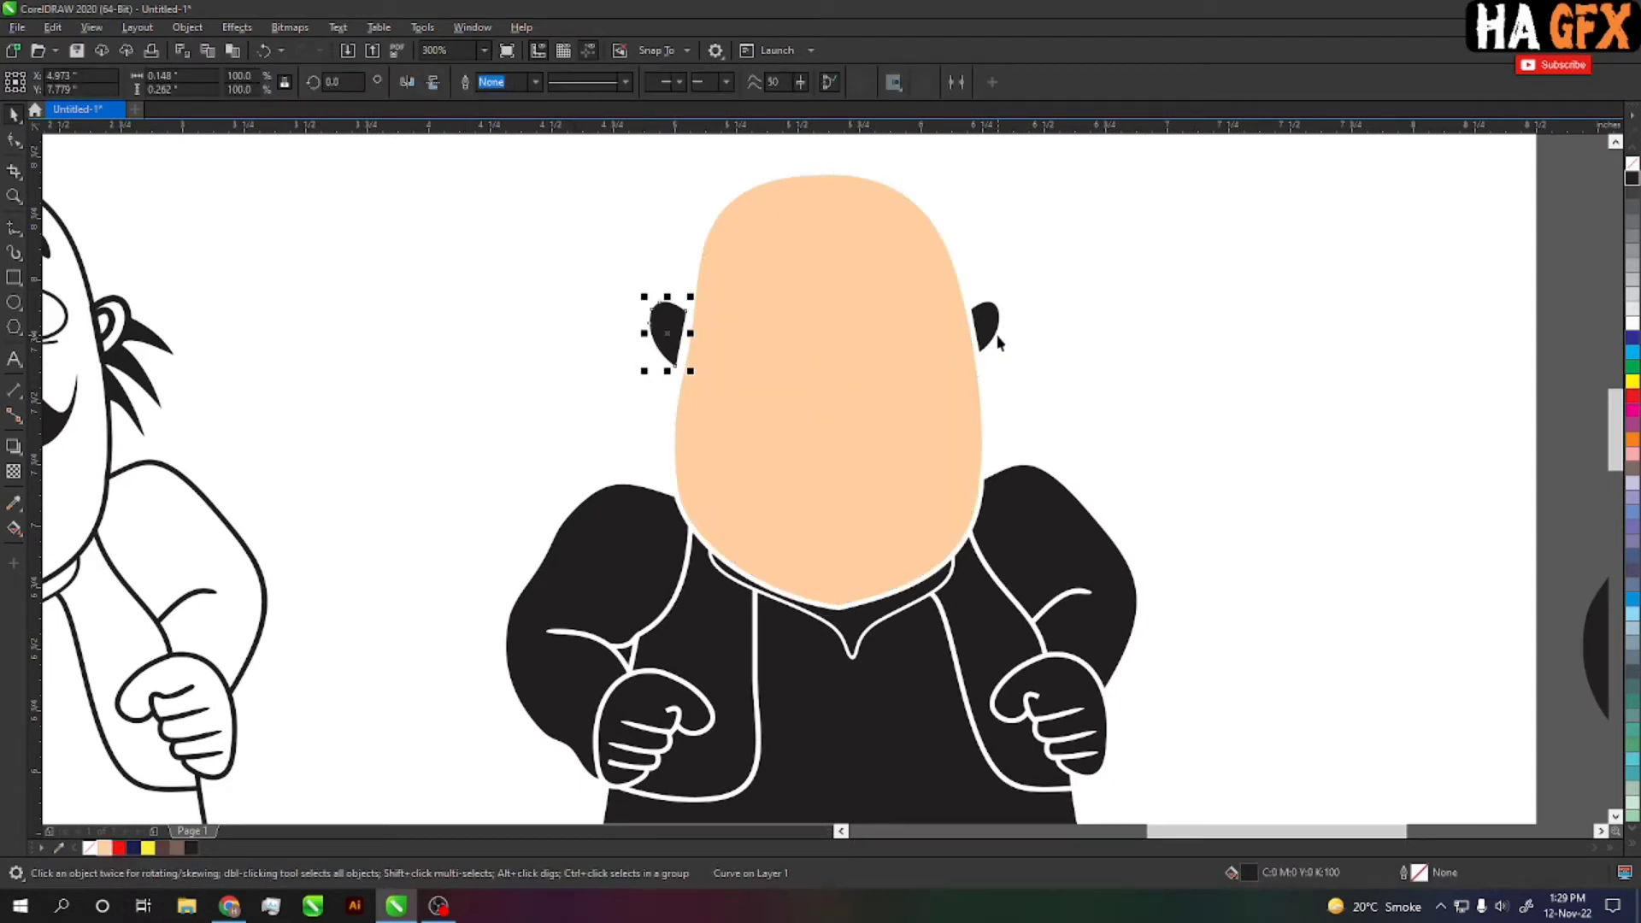
pyautogui.click(104, 848)
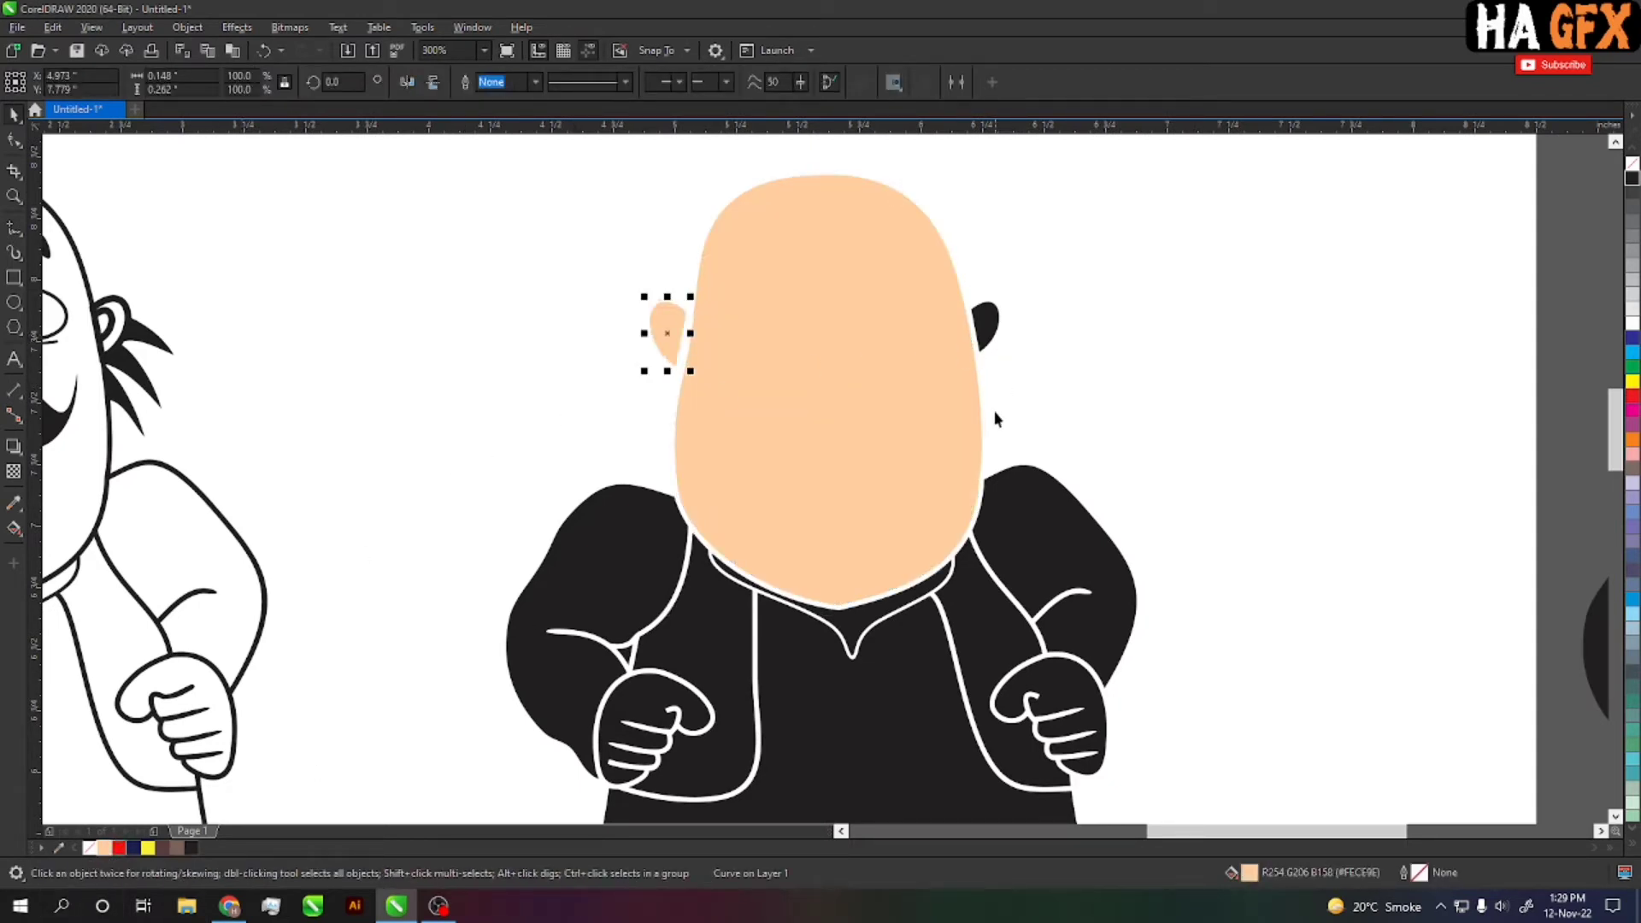
pyautogui.click(997, 329)
pyautogui.click(104, 848)
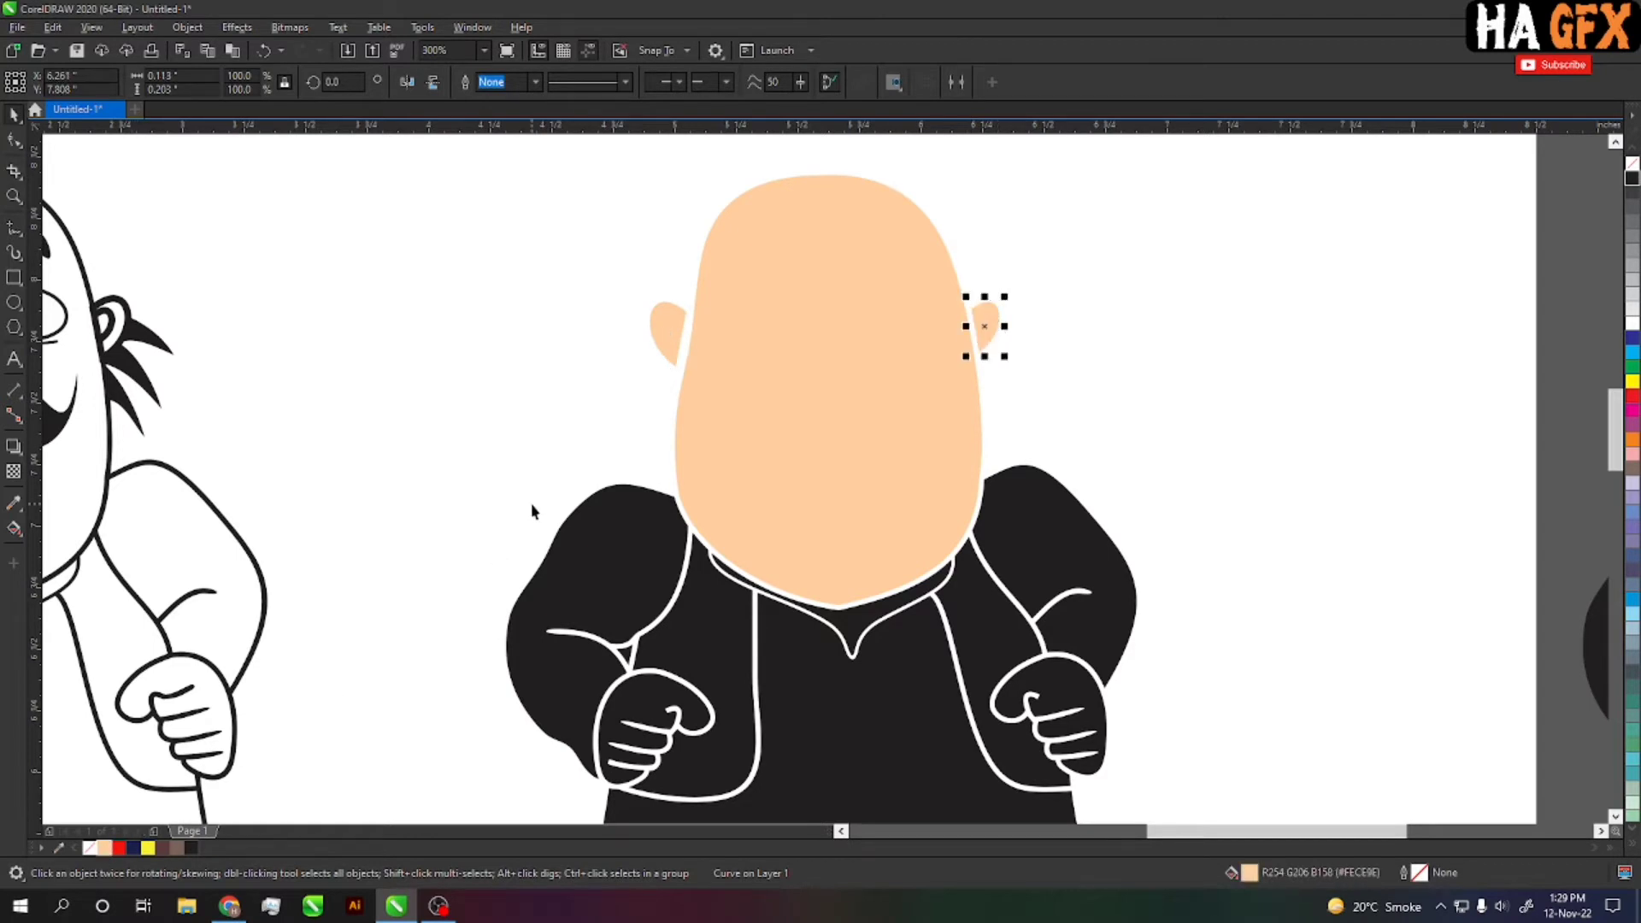
pyautogui.scroll(-1, 526, 478)
pyautogui.click(453, 542)
pyautogui.scroll(-2, 436, 504)
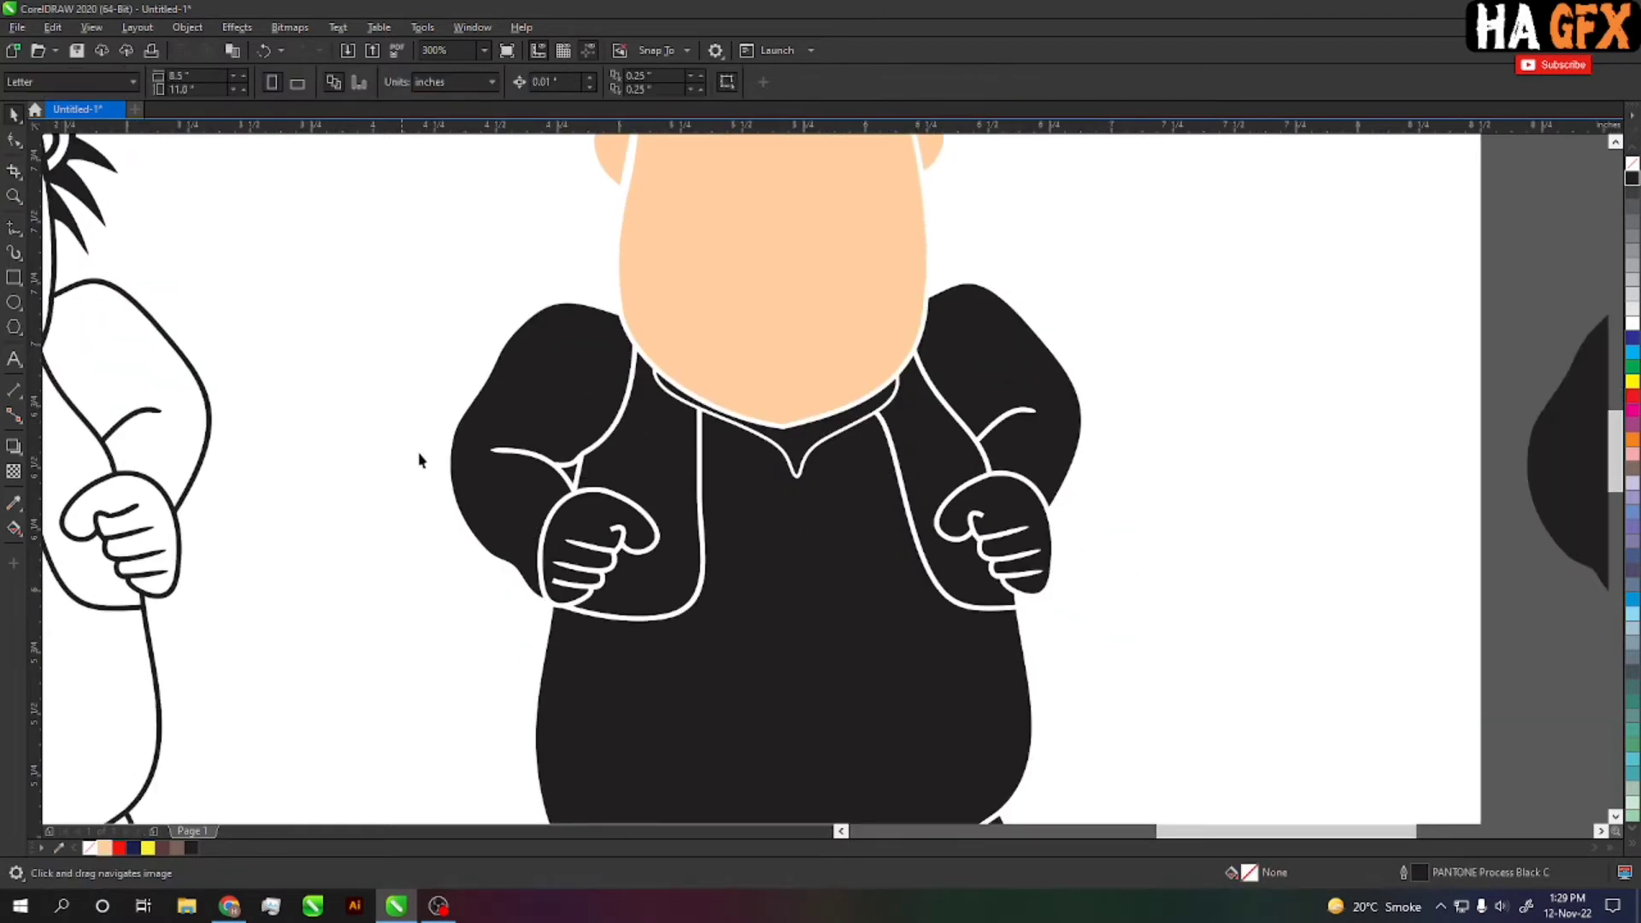
# Fill both arms and the shirt body red
pyautogui.click(529, 424)
pyautogui.scroll(1, 528, 430)
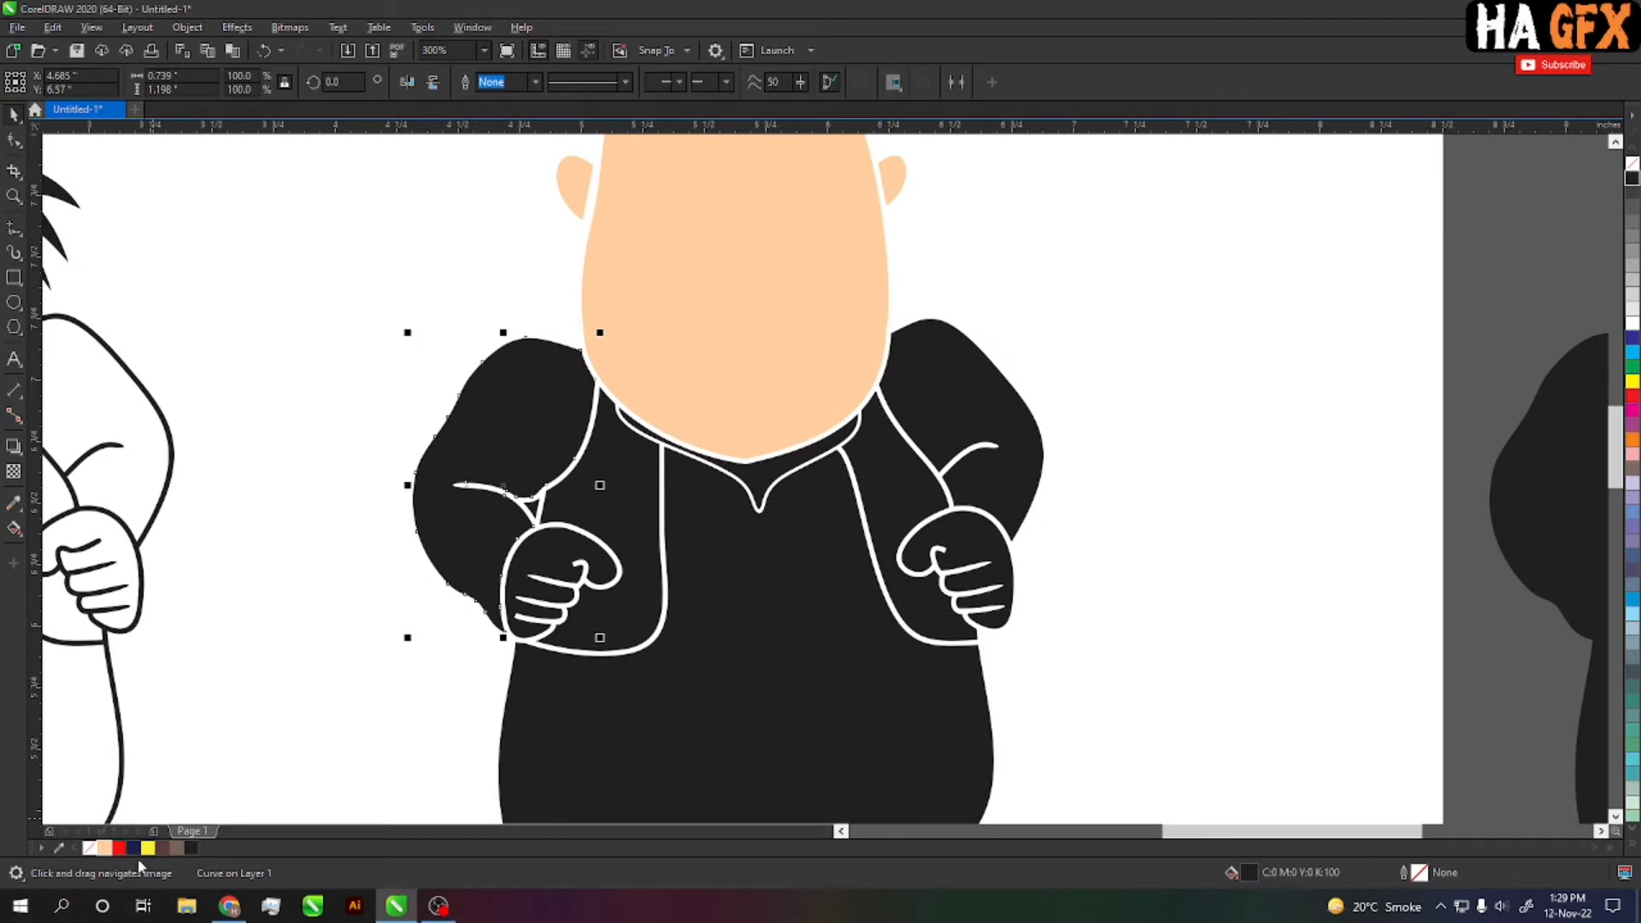
pyautogui.click(117, 849)
pyautogui.click(940, 429)
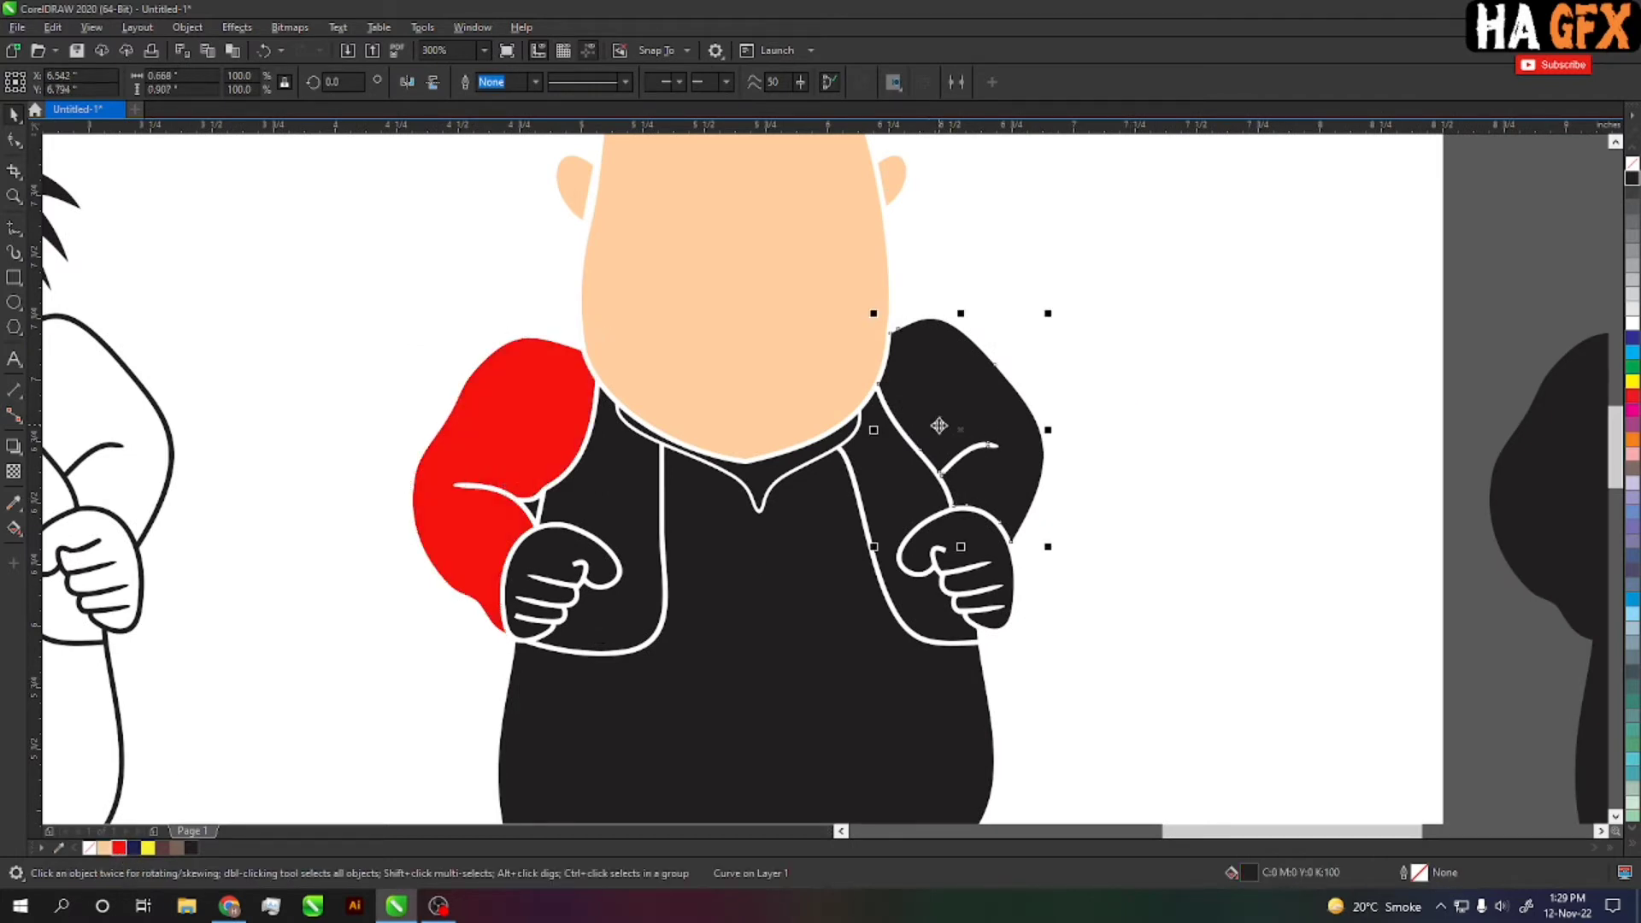
pyautogui.hotkey('ctrl', 'r')
pyautogui.click(820, 535)
pyautogui.hotkey('ctrl', 'r')
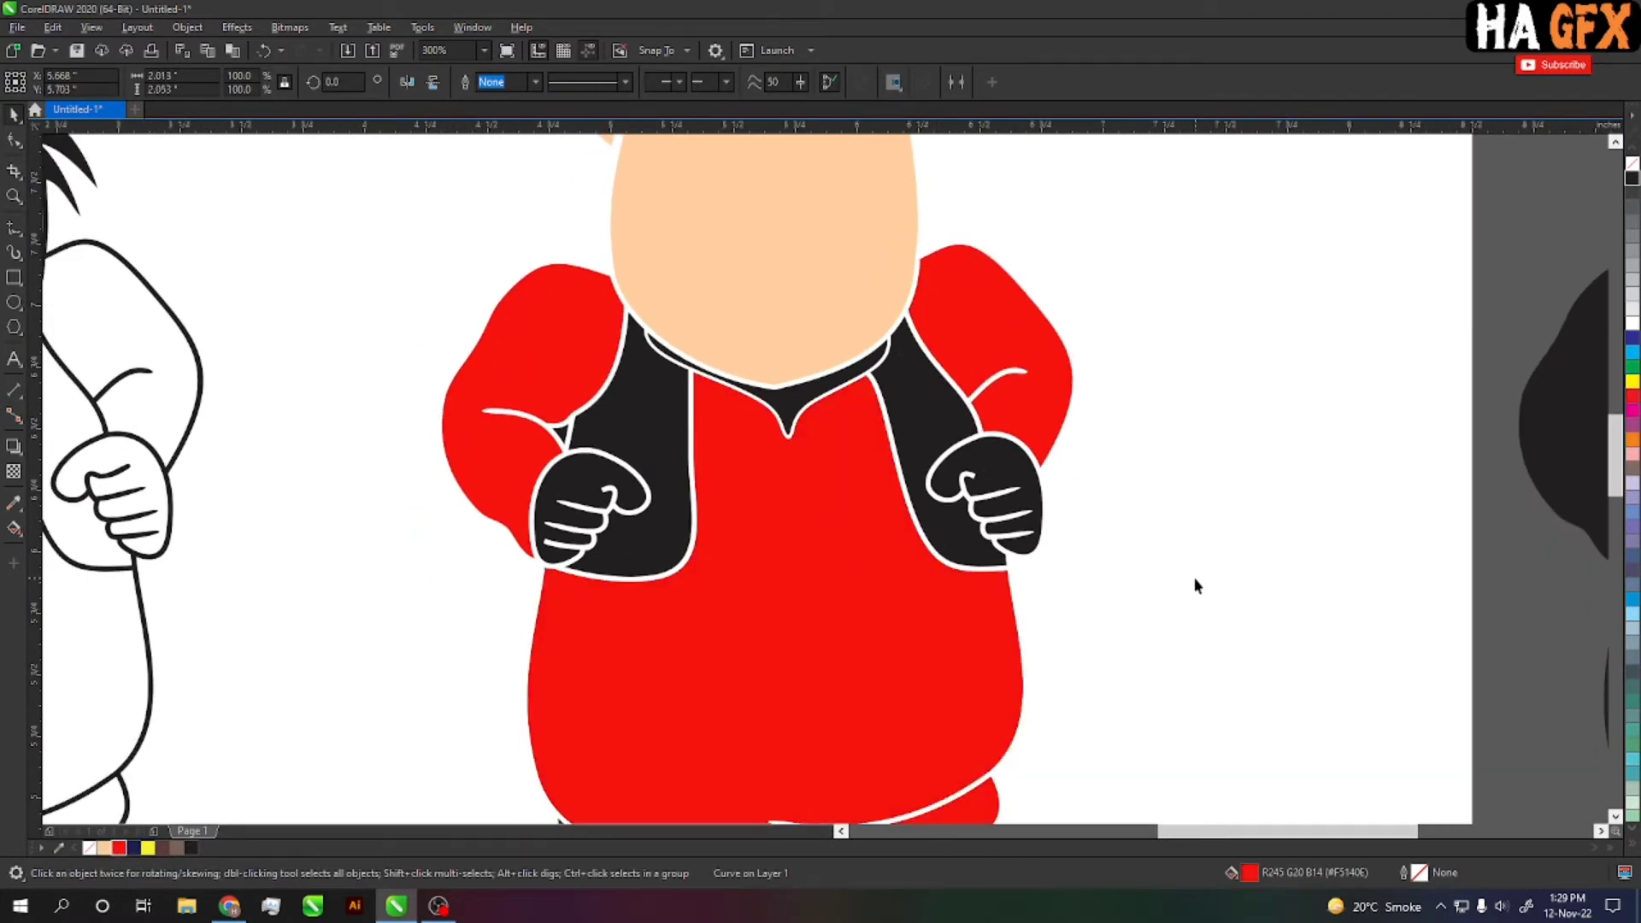
pyautogui.scroll(1, 876, 568)
# Fill the collar piece under the chin with the peach skin colour
pyautogui.click(827, 551)
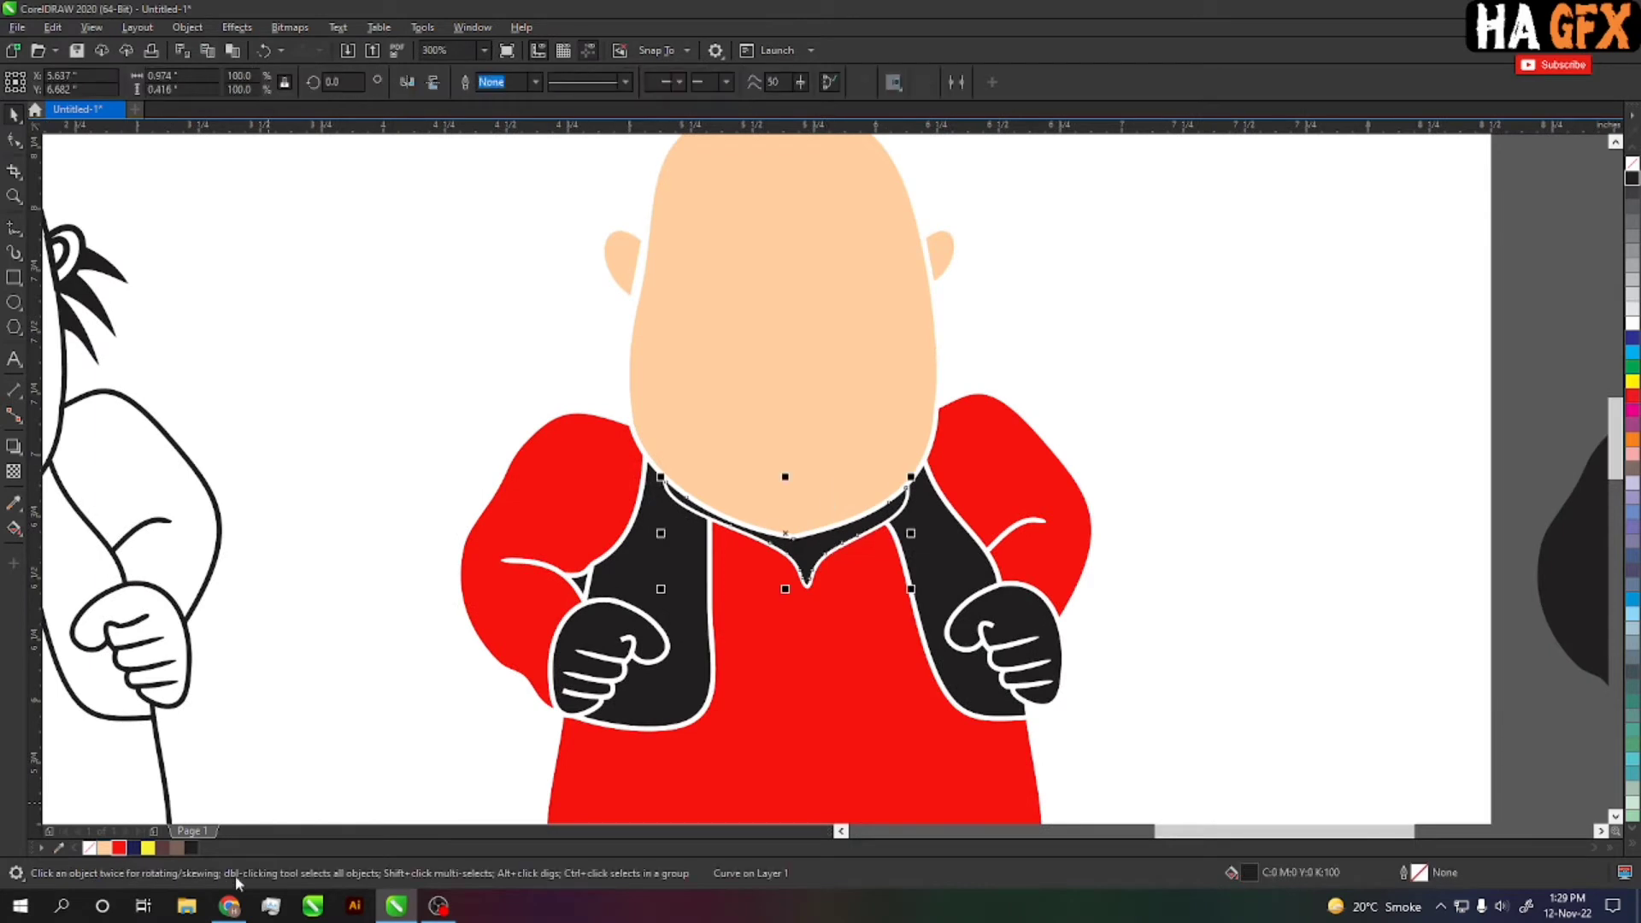
pyautogui.click(104, 848)
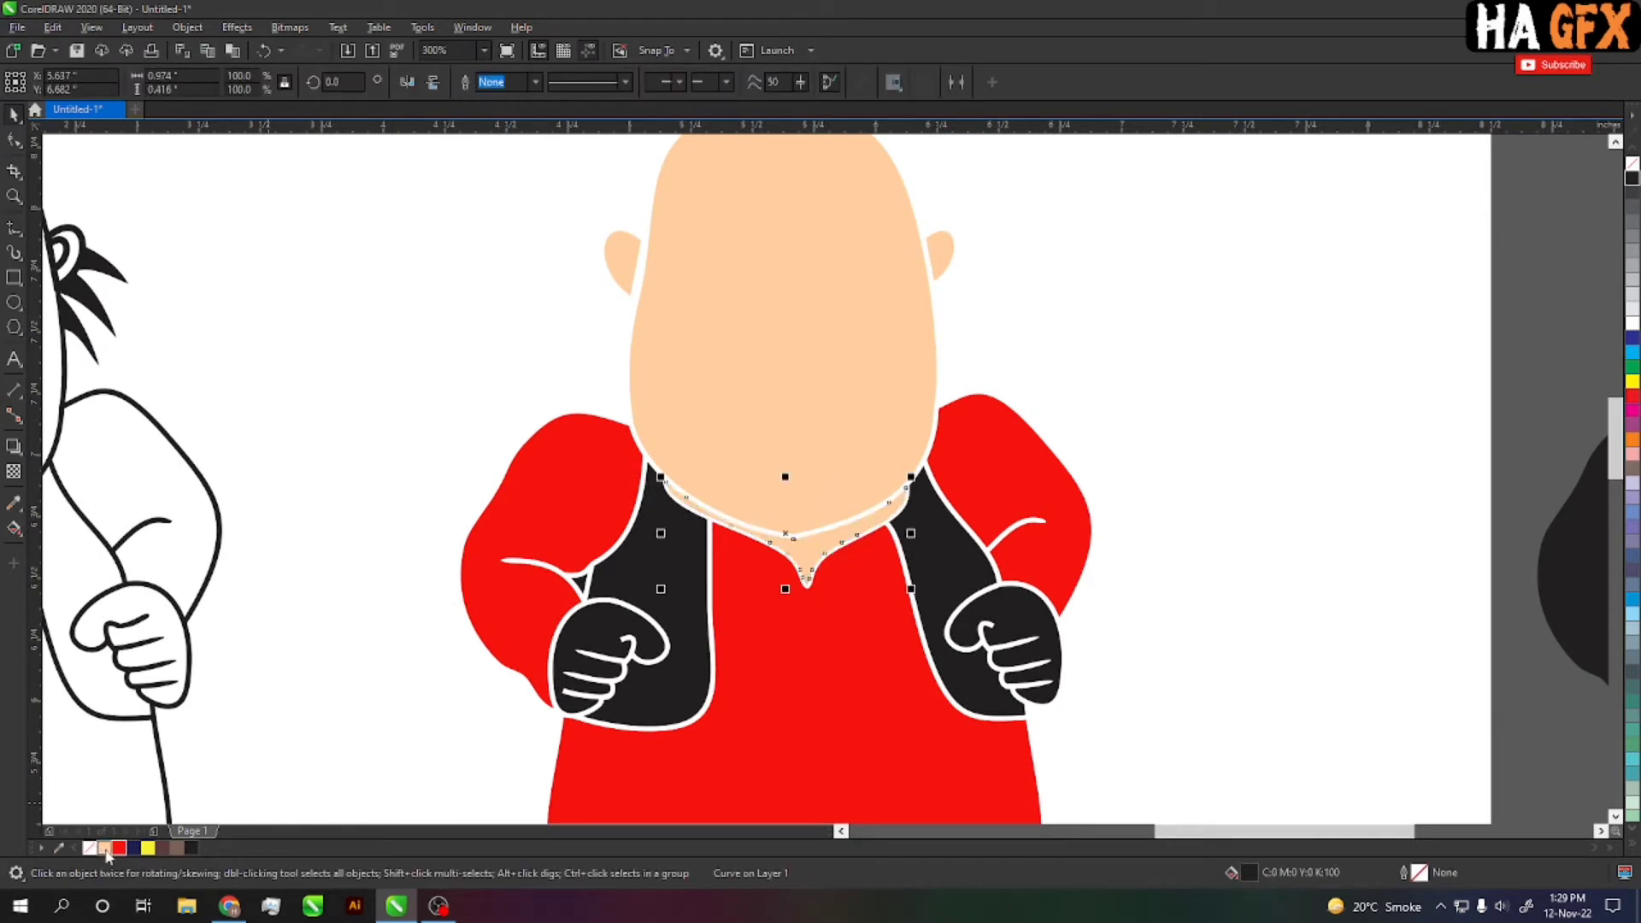
pyautogui.click(1228, 660)
pyautogui.scroll(-1, 1214, 632)
# Fill both hands with the same peach skin tone as the face
pyautogui.click(1013, 564)
pyautogui.hotkey('ctrl', 'r')
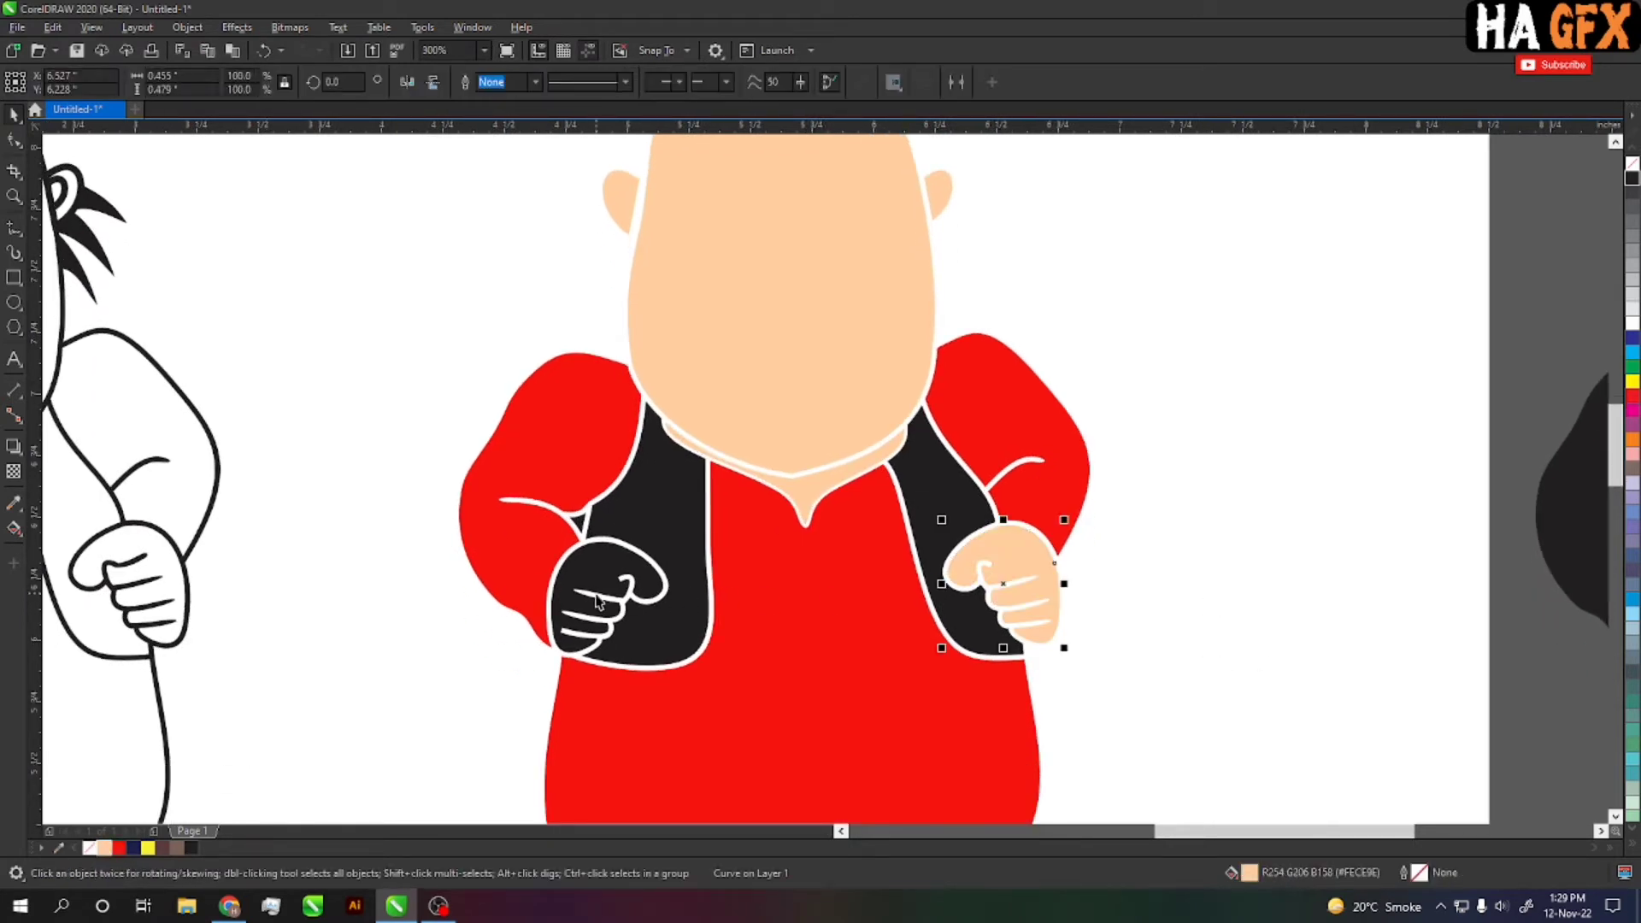
pyautogui.click(598, 583)
pyautogui.click(624, 579)
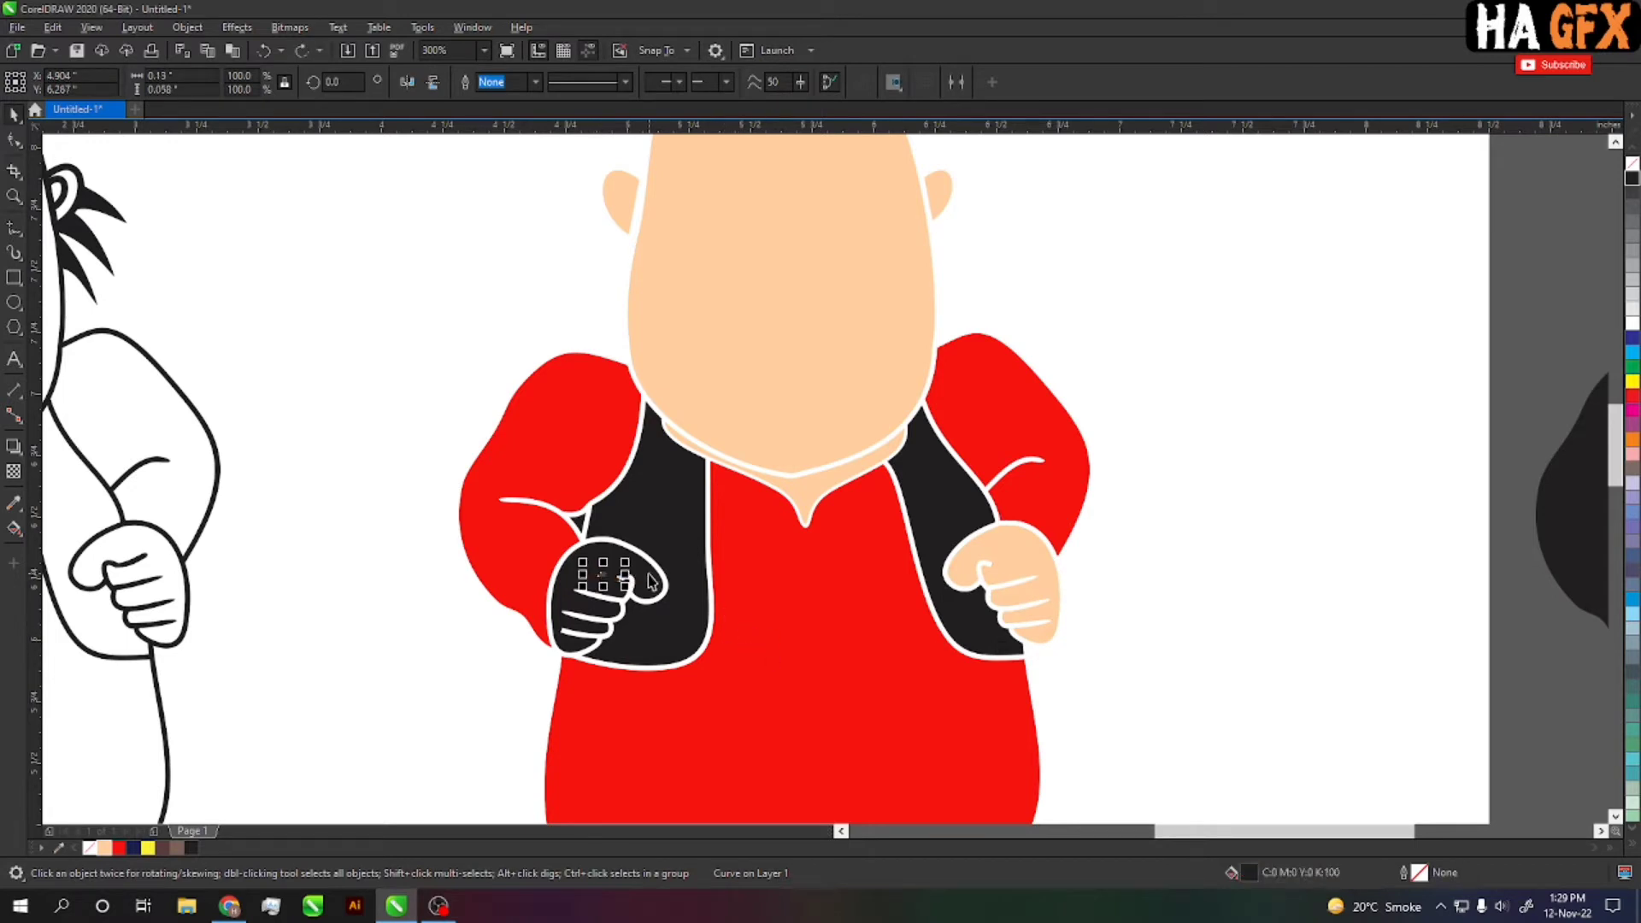
pyautogui.hotkey('ctrl', 'r')
pyautogui.click(1263, 612)
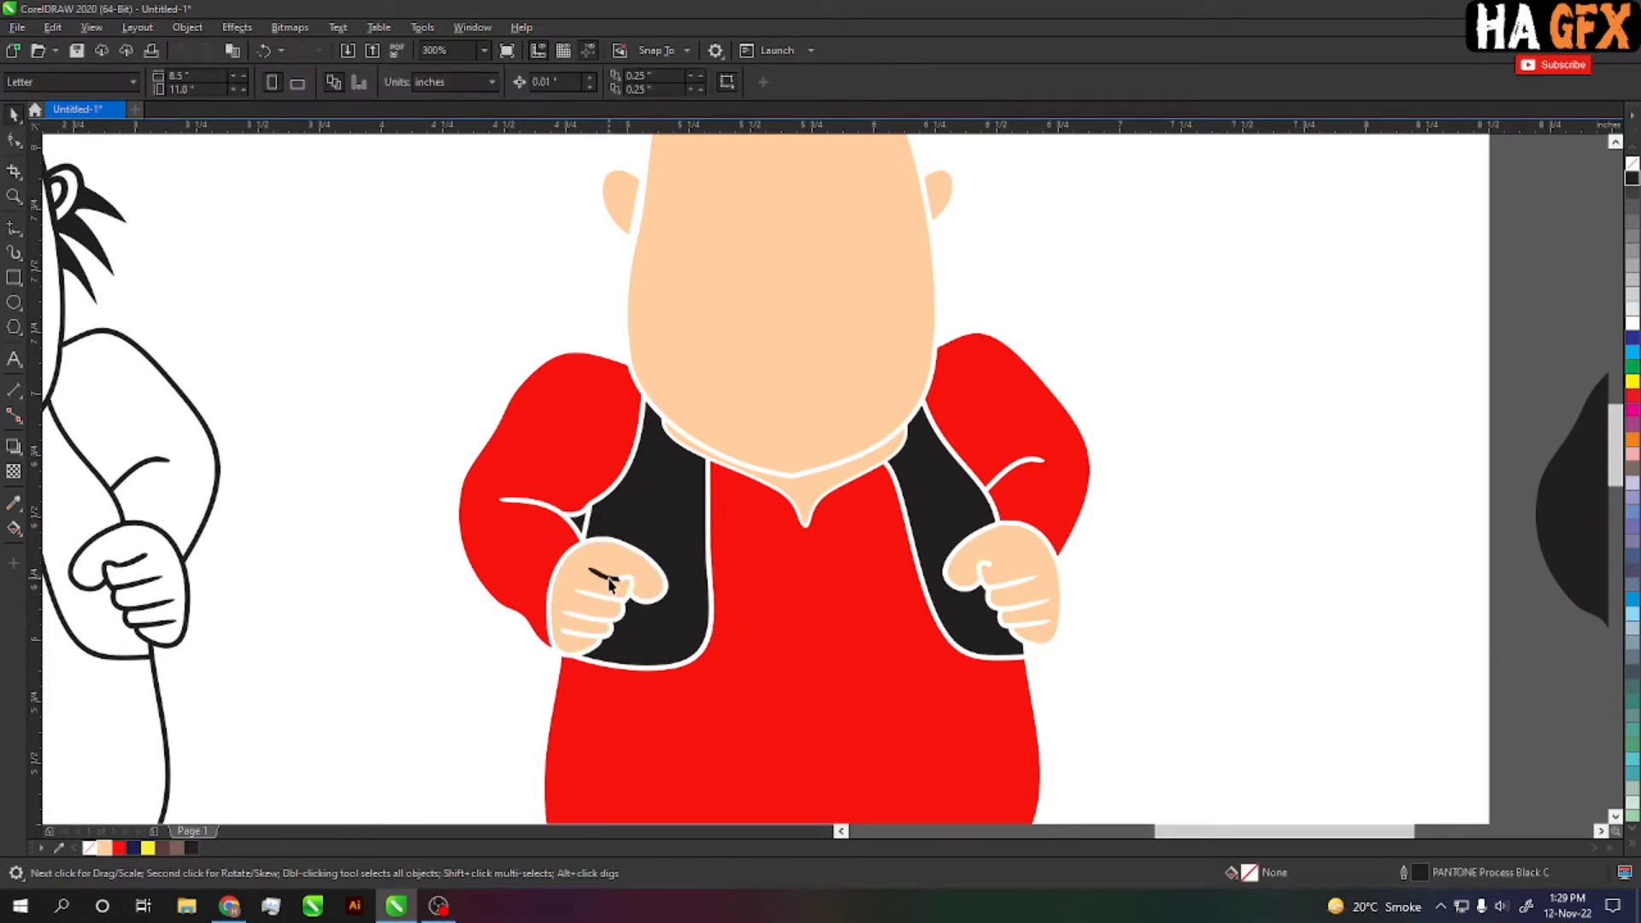
pyautogui.click(609, 581)
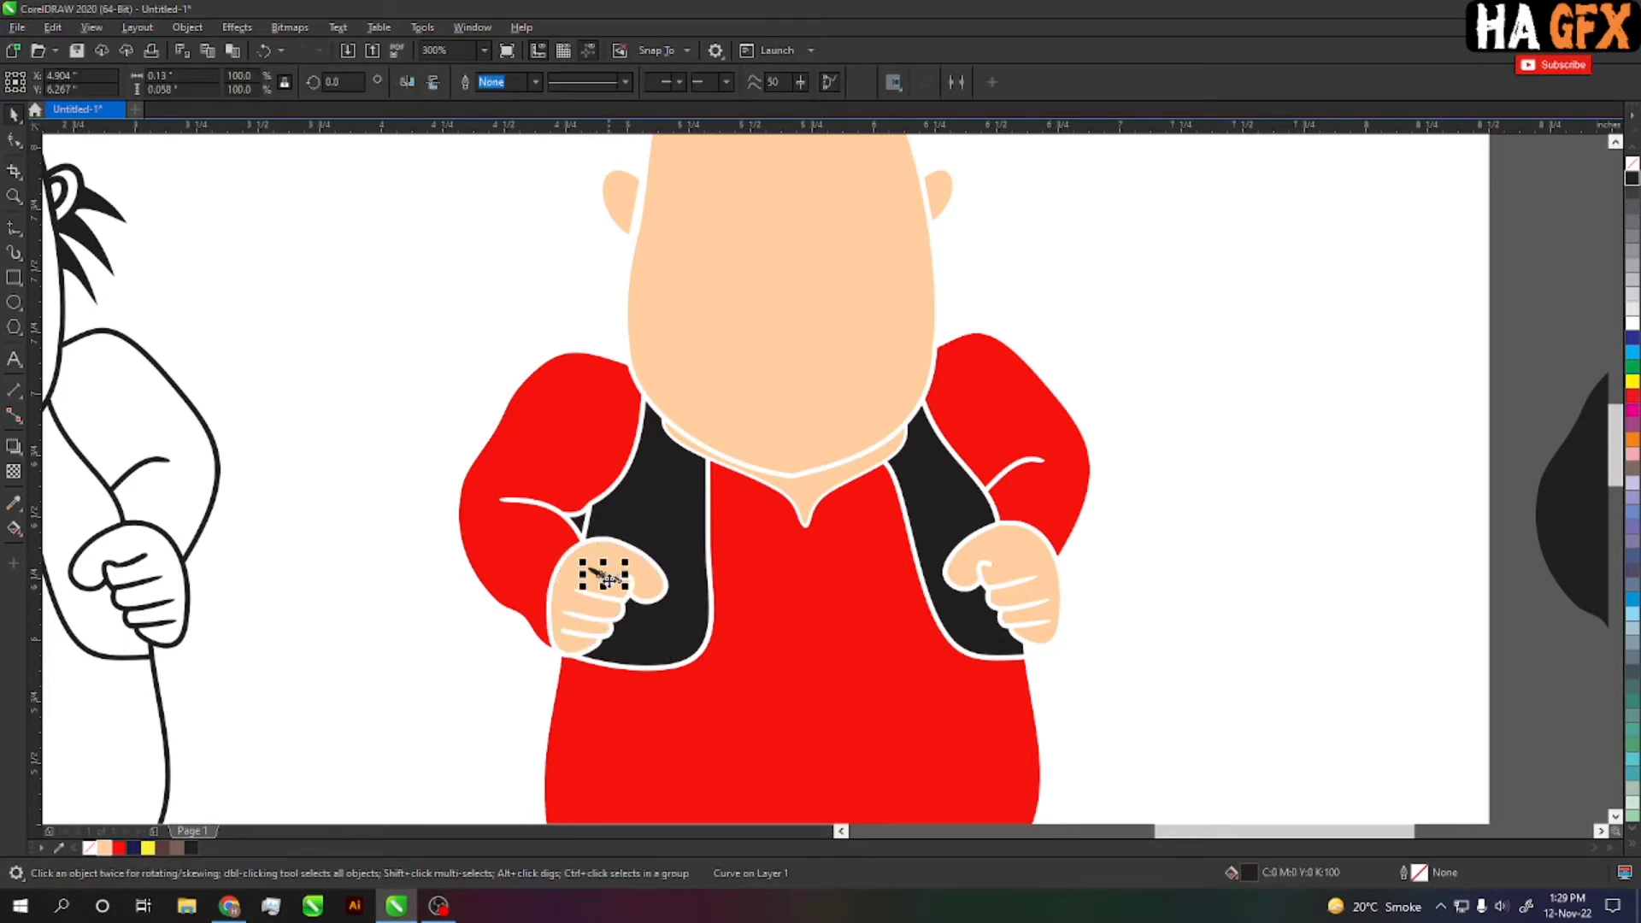
pyautogui.click(1097, 636)
pyautogui.scroll(-1, 1111, 638)
pyautogui.scroll(-1, 1197, 615)
pyautogui.scroll(-1, 1023, 612)
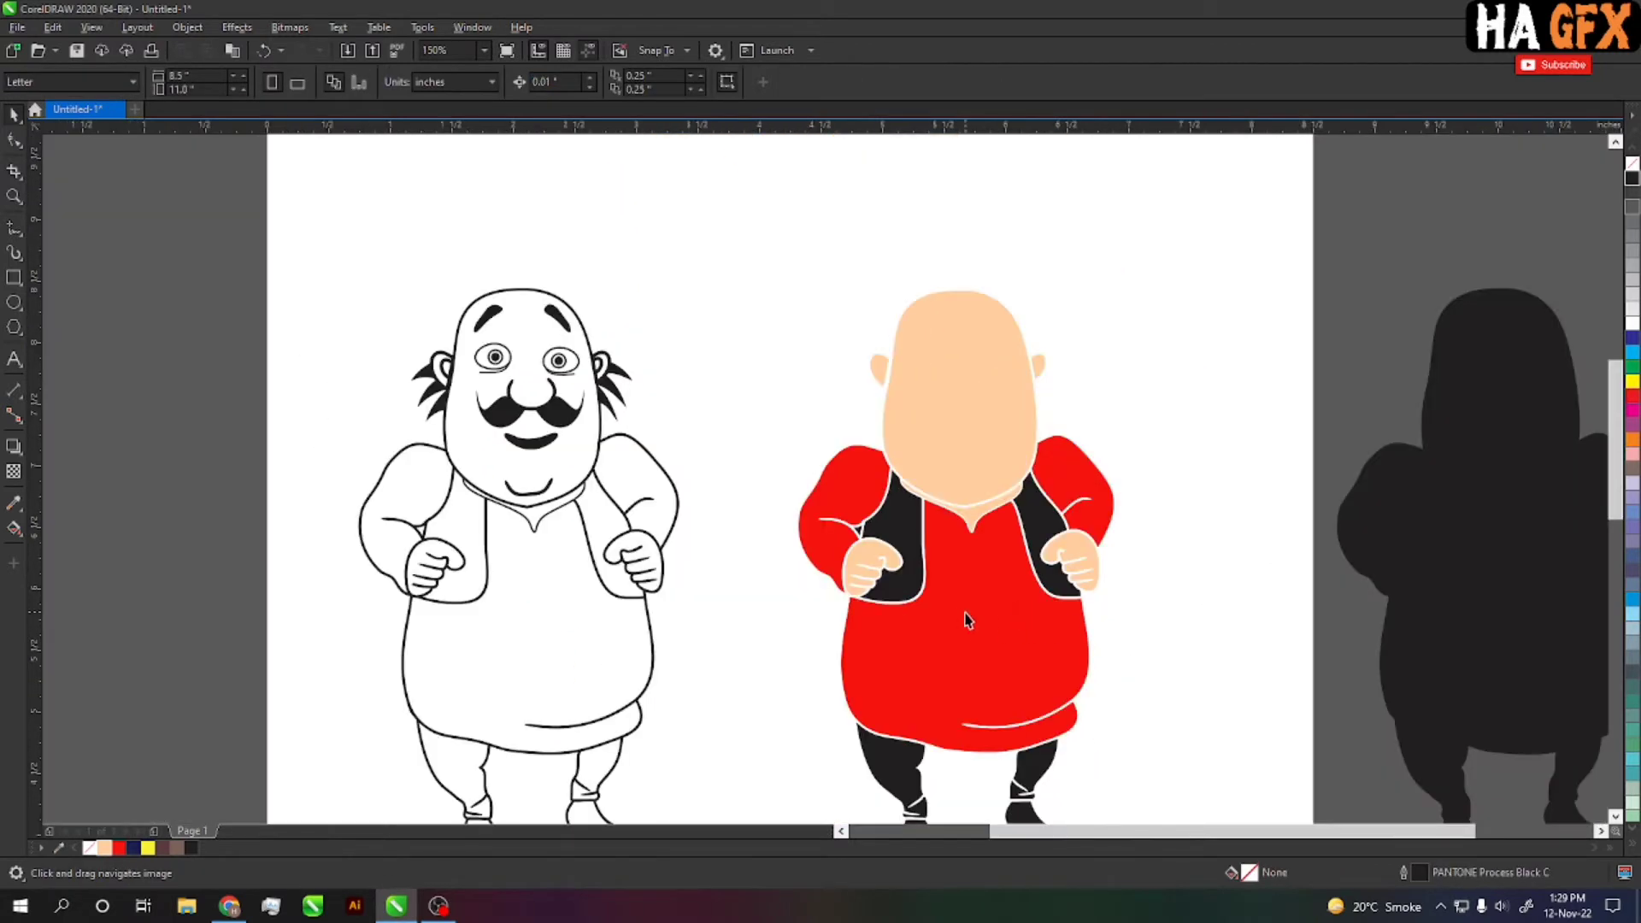
# Fill both vest pieces navy, repeating the fill on the right piece with Ctrl+R
pyautogui.scroll(1, 968, 620)
pyautogui.scroll(1, 1018, 578)
pyautogui.scroll(2, 820, 608)
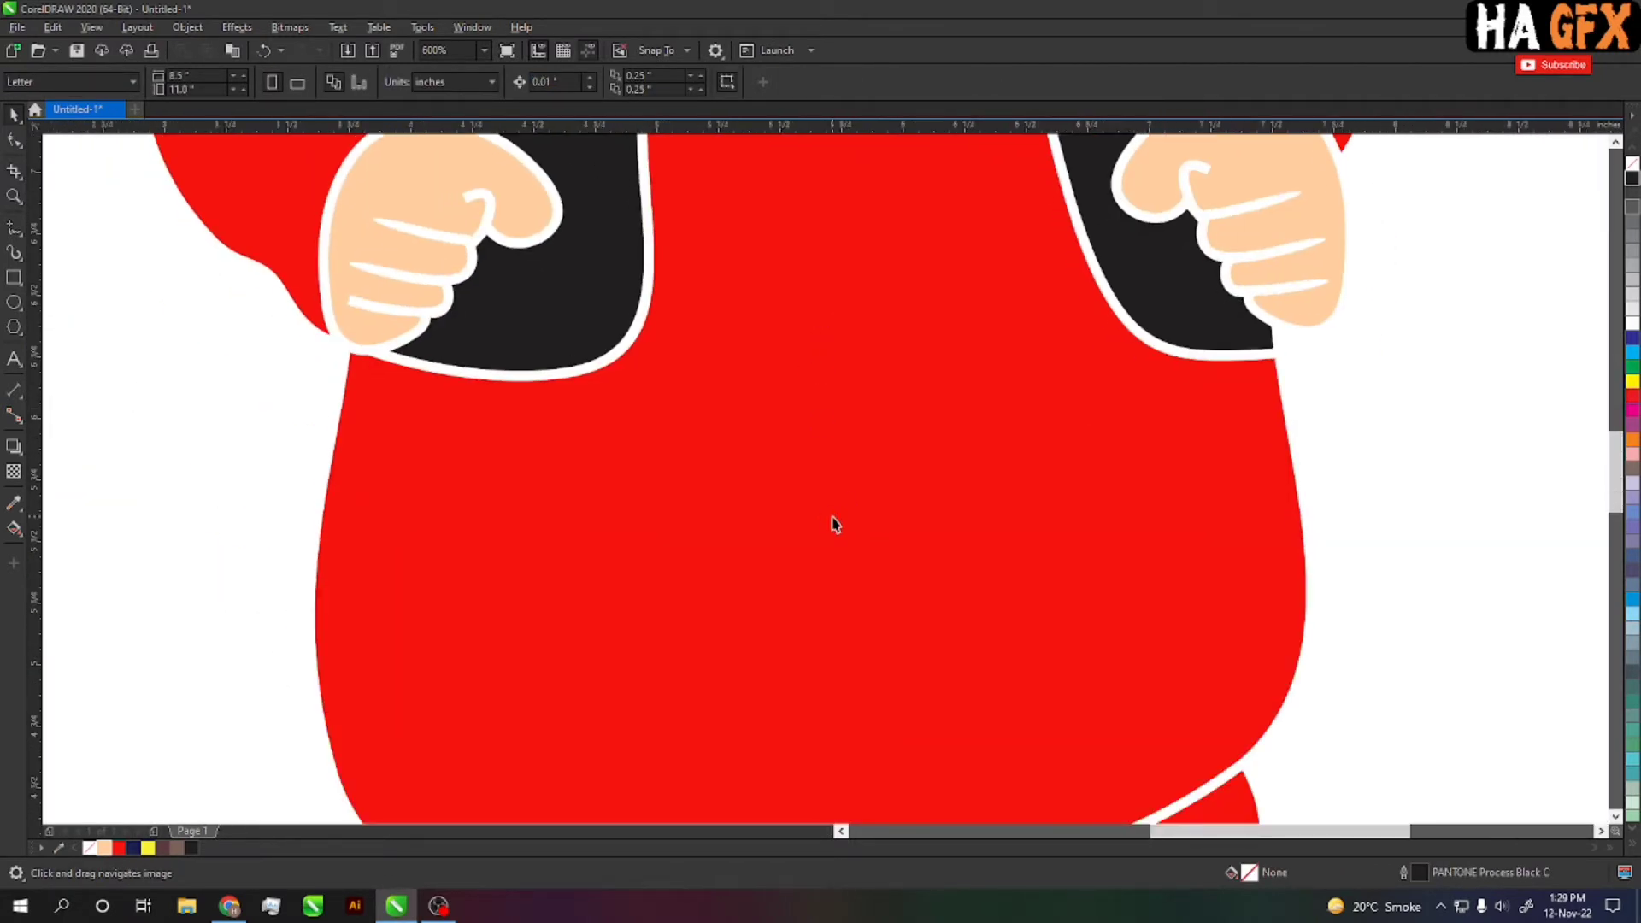
pyautogui.scroll(-2, 835, 525)
pyautogui.click(634, 514)
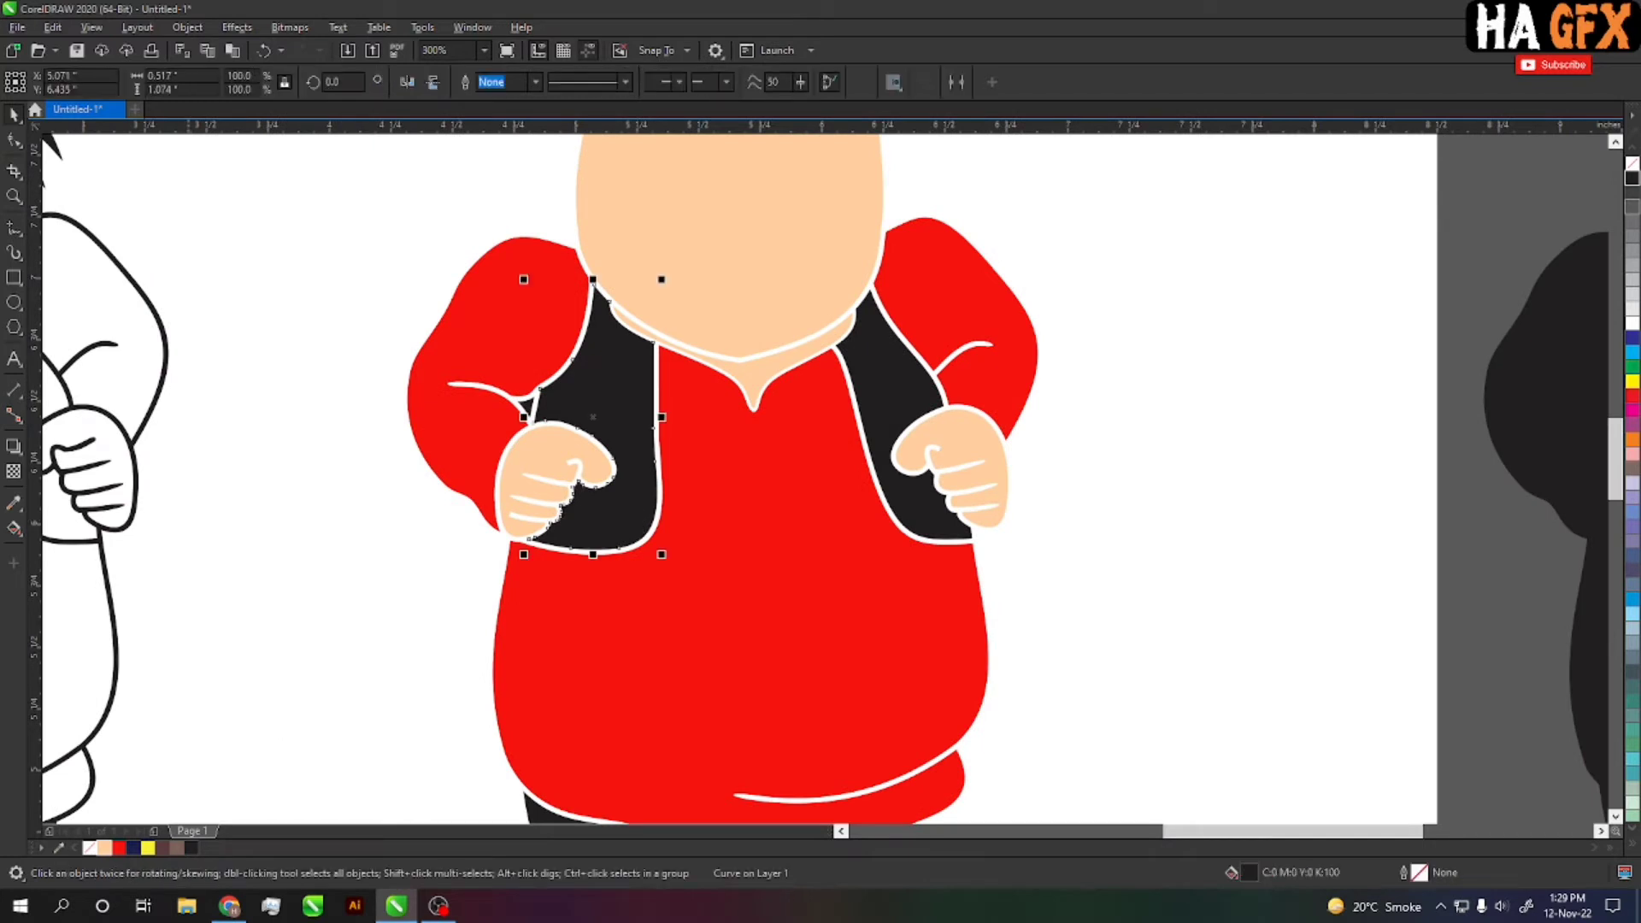
pyautogui.click(134, 849)
pyautogui.click(903, 494)
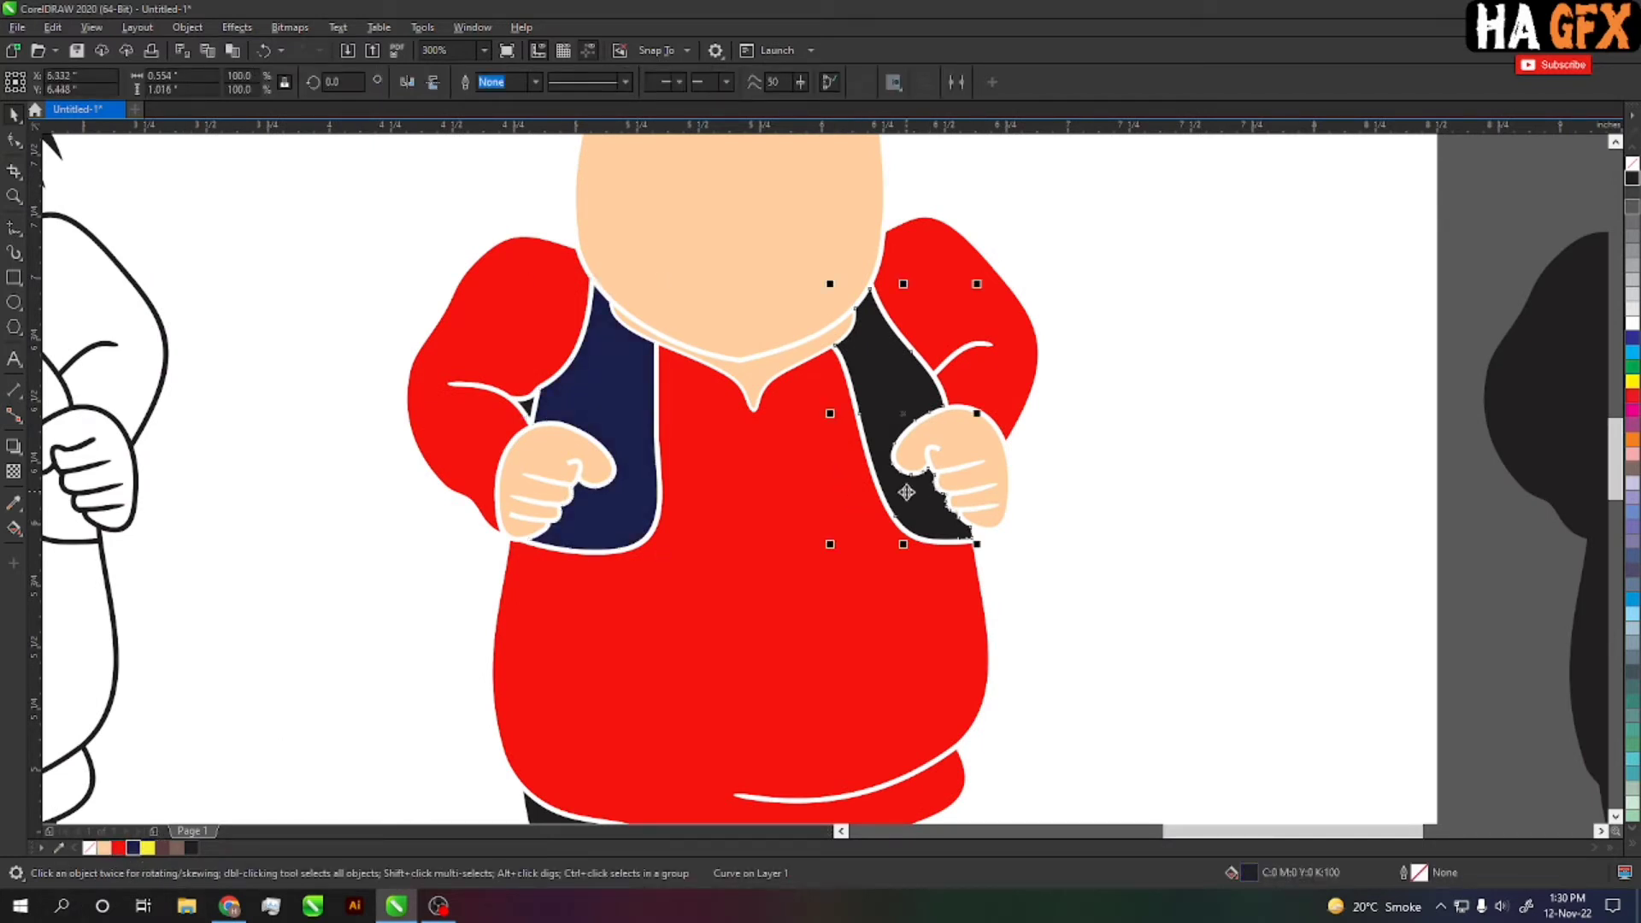
pyautogui.hotkey('ctrl', 'r')
pyautogui.click(1088, 616)
# Fill both upper legs of the trousers yellow
pyautogui.moveTo(1113, 663); pyautogui.dragTo(1128, 509)
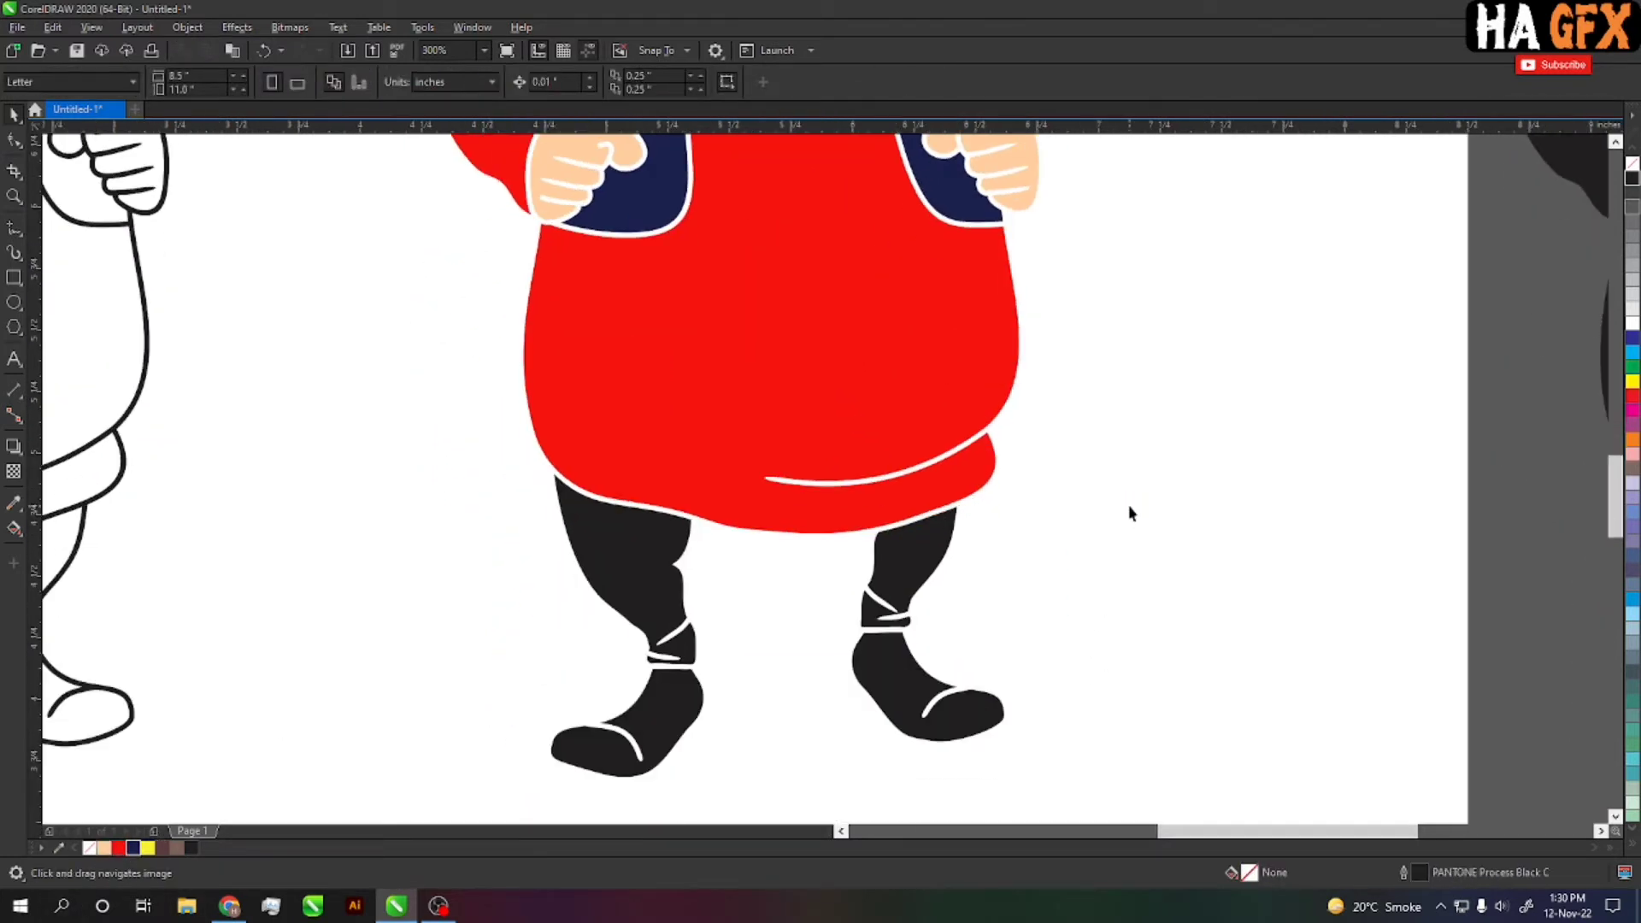
pyautogui.click(870, 591)
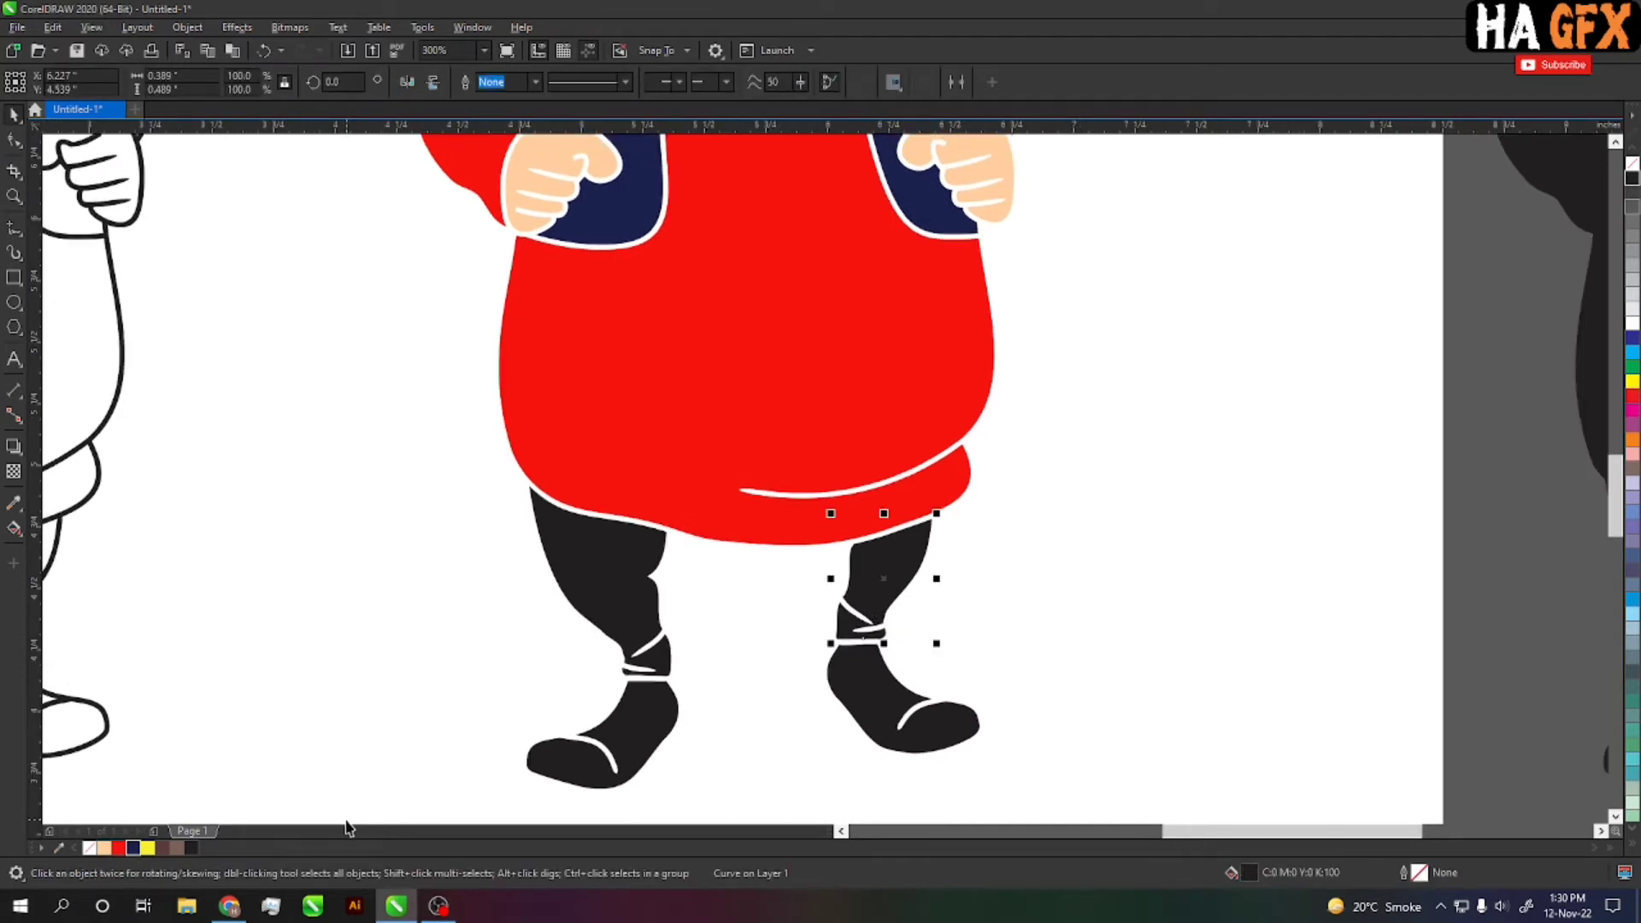
pyautogui.click(148, 848)
pyautogui.click(593, 603)
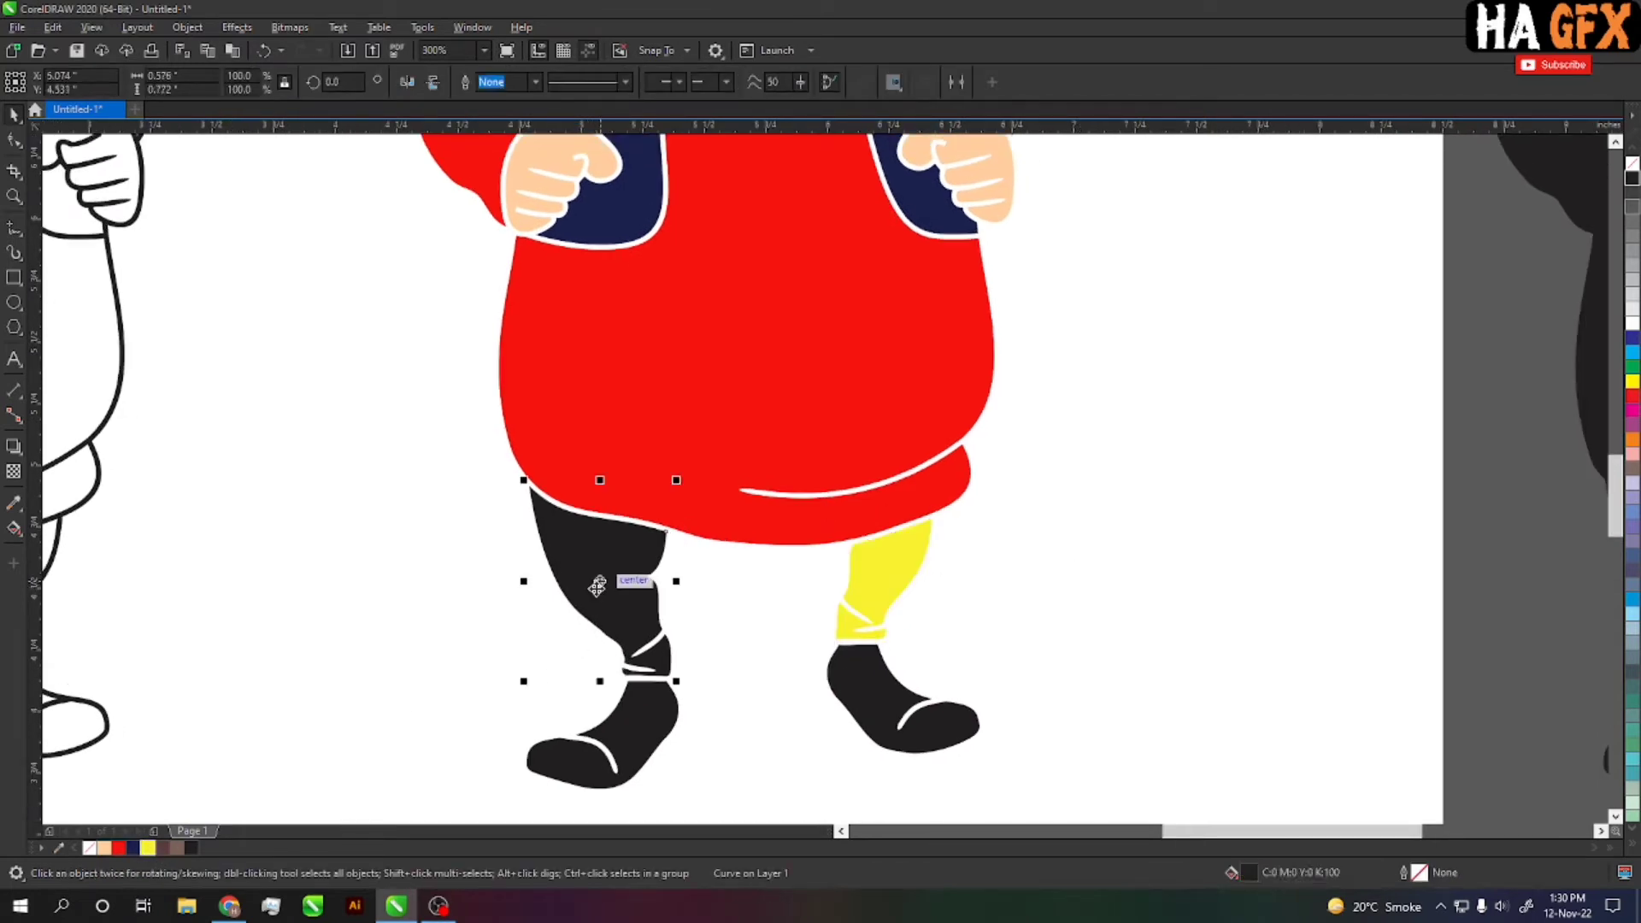
pyautogui.hotkey('ctrl', 'r')
pyautogui.click(385, 716)
# Fill both shoes brown together
pyautogui.click(668, 716)
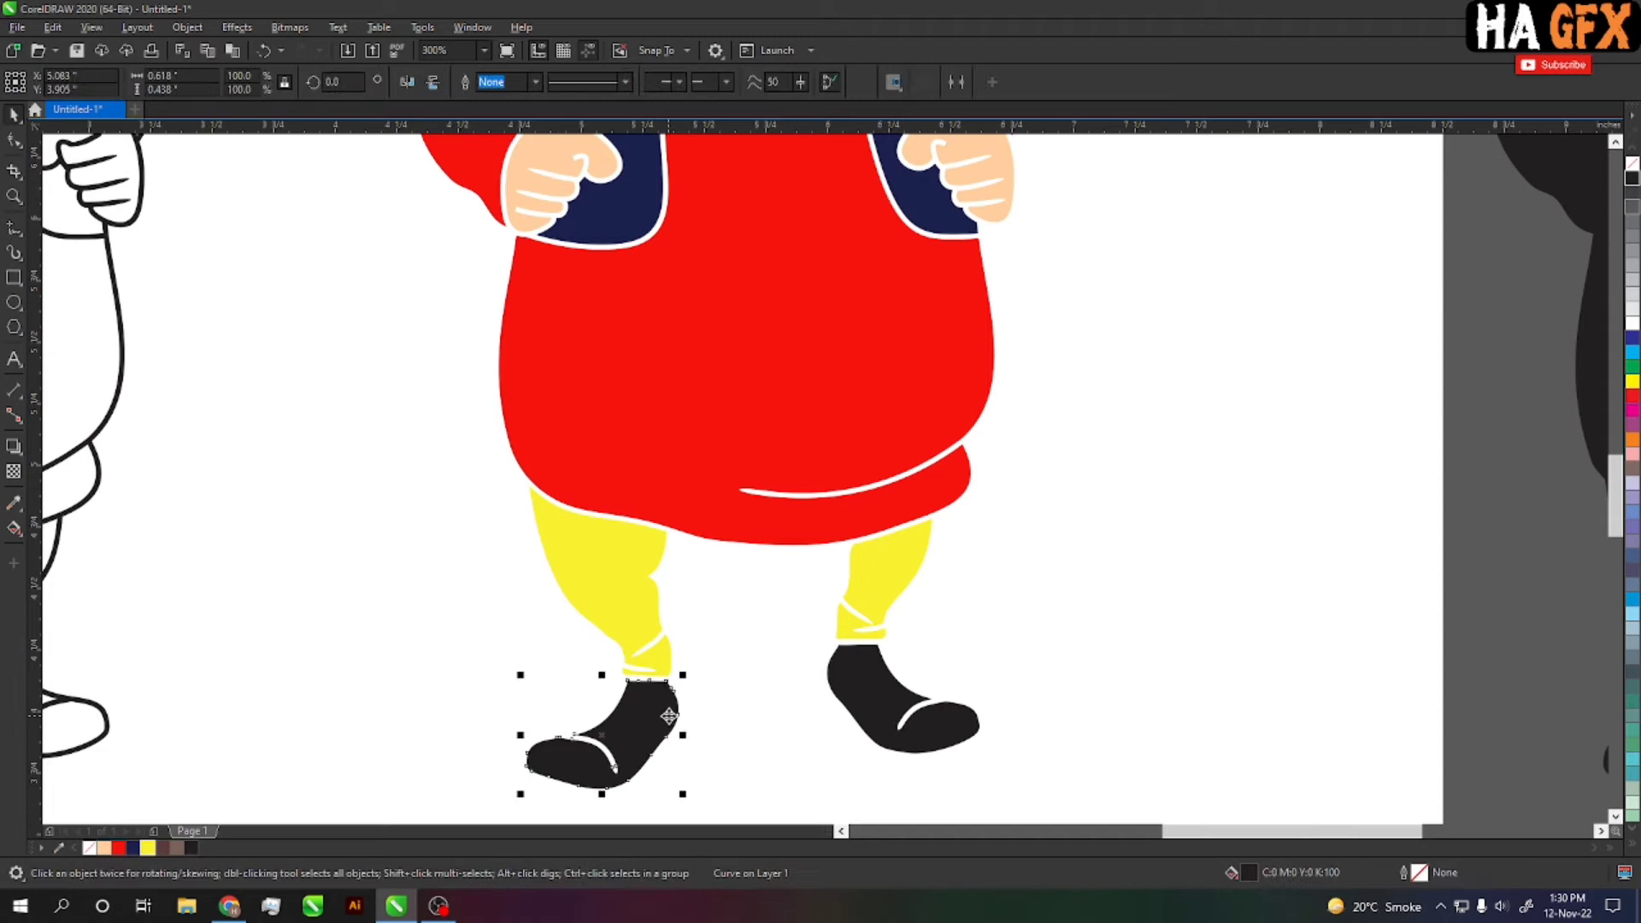
pyautogui.keyDown('shift'); pyautogui.click(855, 714); pyautogui.keyUp('shift')
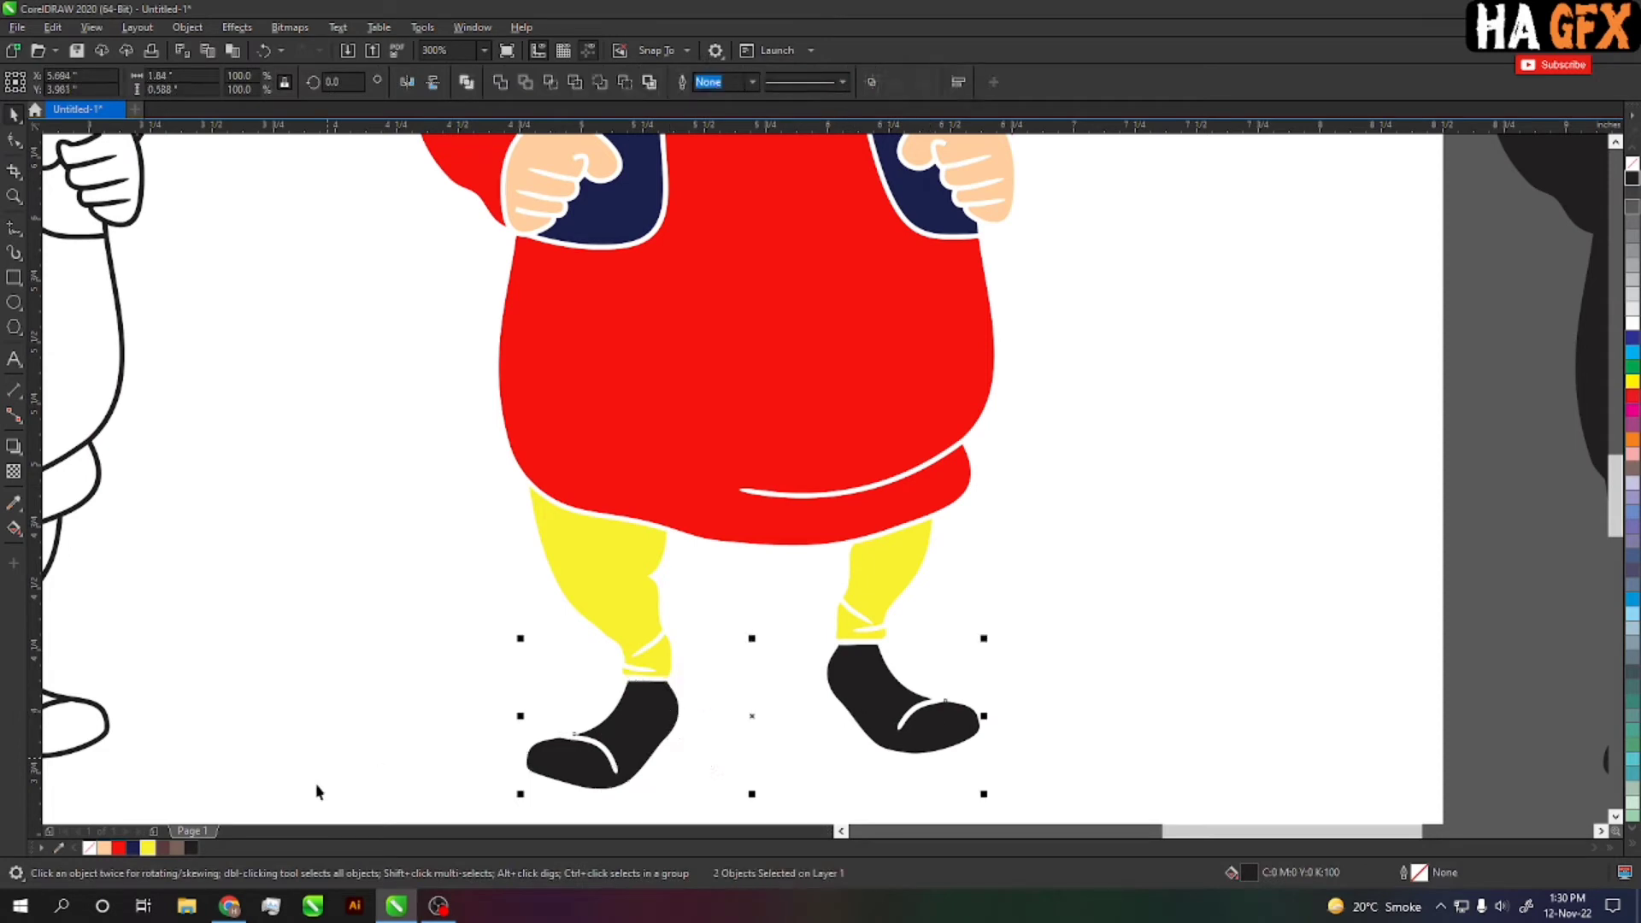
pyautogui.click(163, 848)
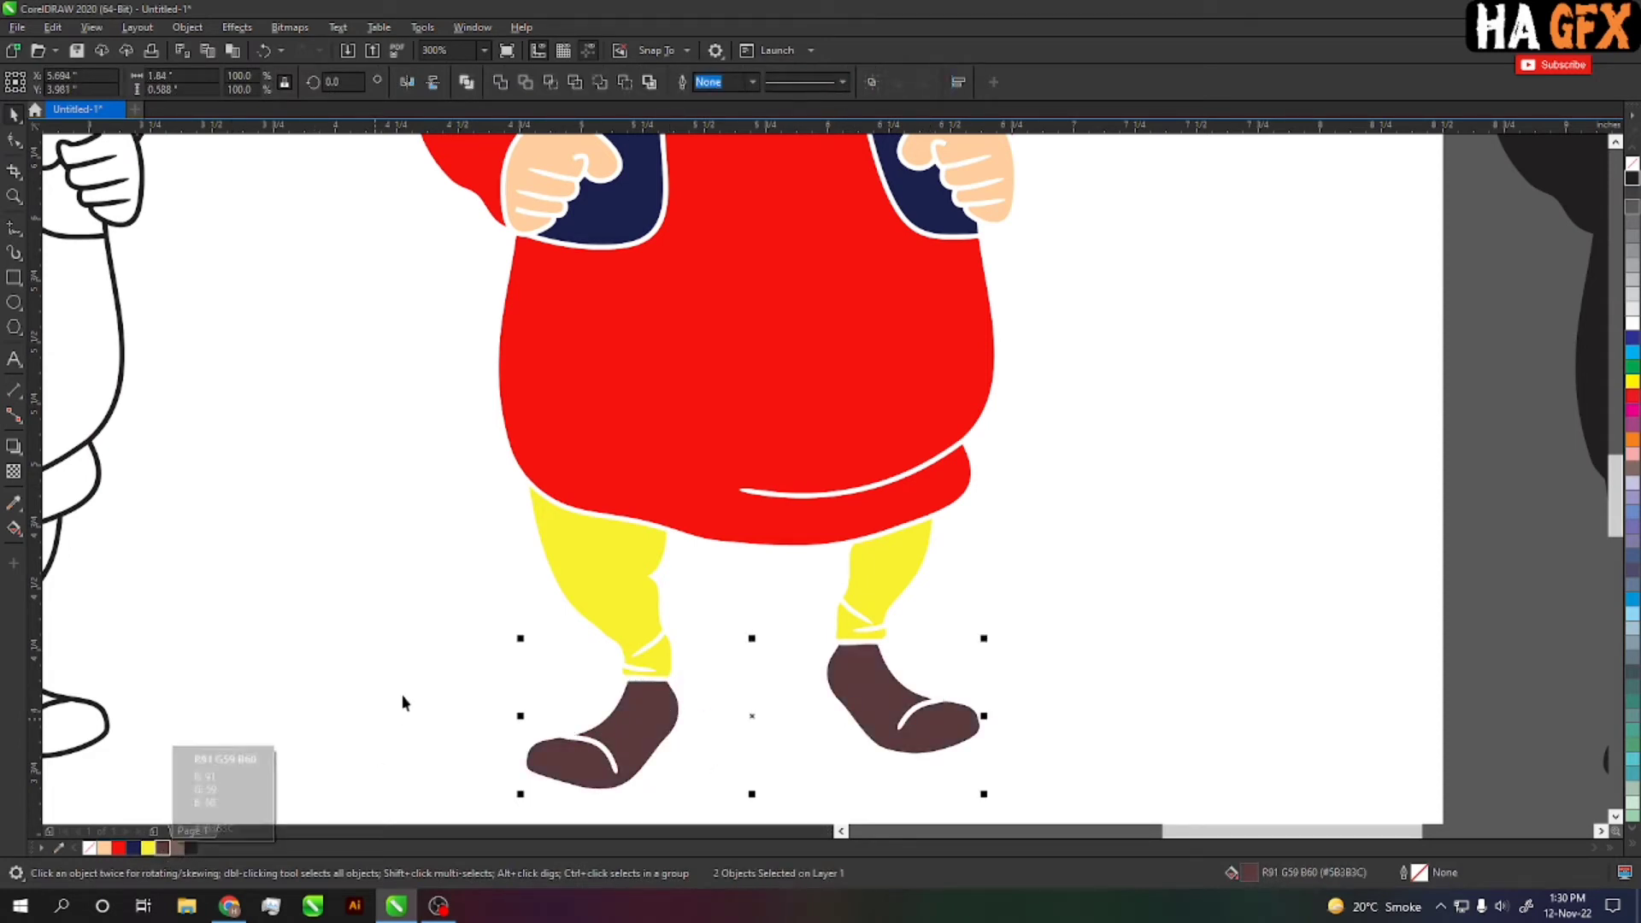
pyautogui.click(363, 728)
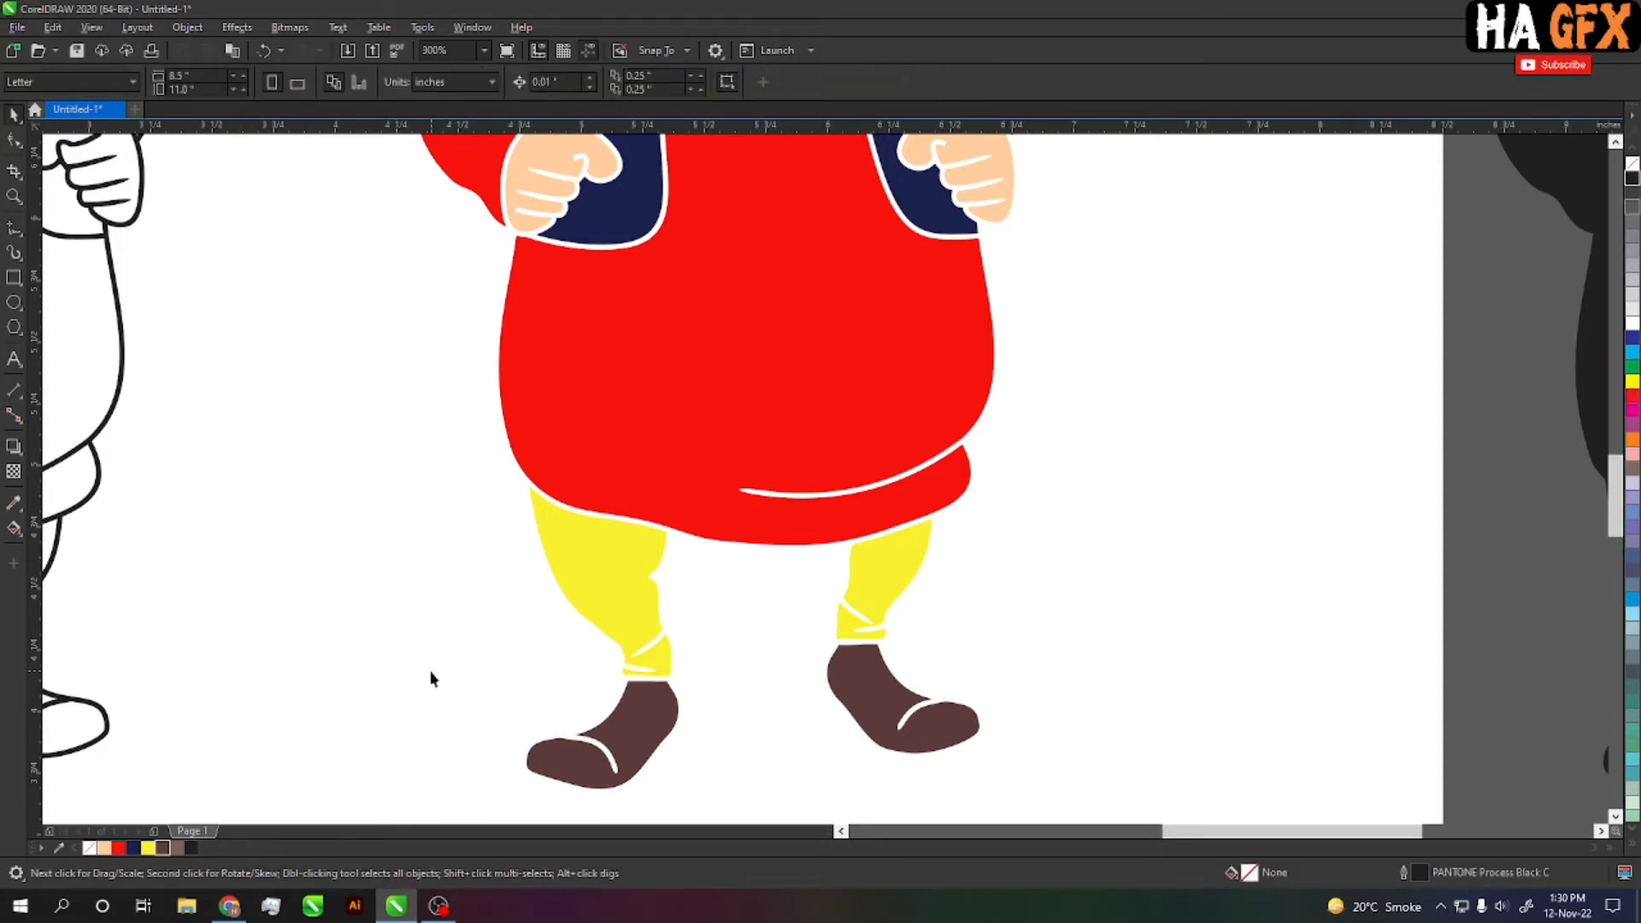
# Zoom in on both figures and group the coloured character's 17 pieces
pyautogui.scroll(-1, 432, 679)
pyautogui.scroll(-1, 444, 282)
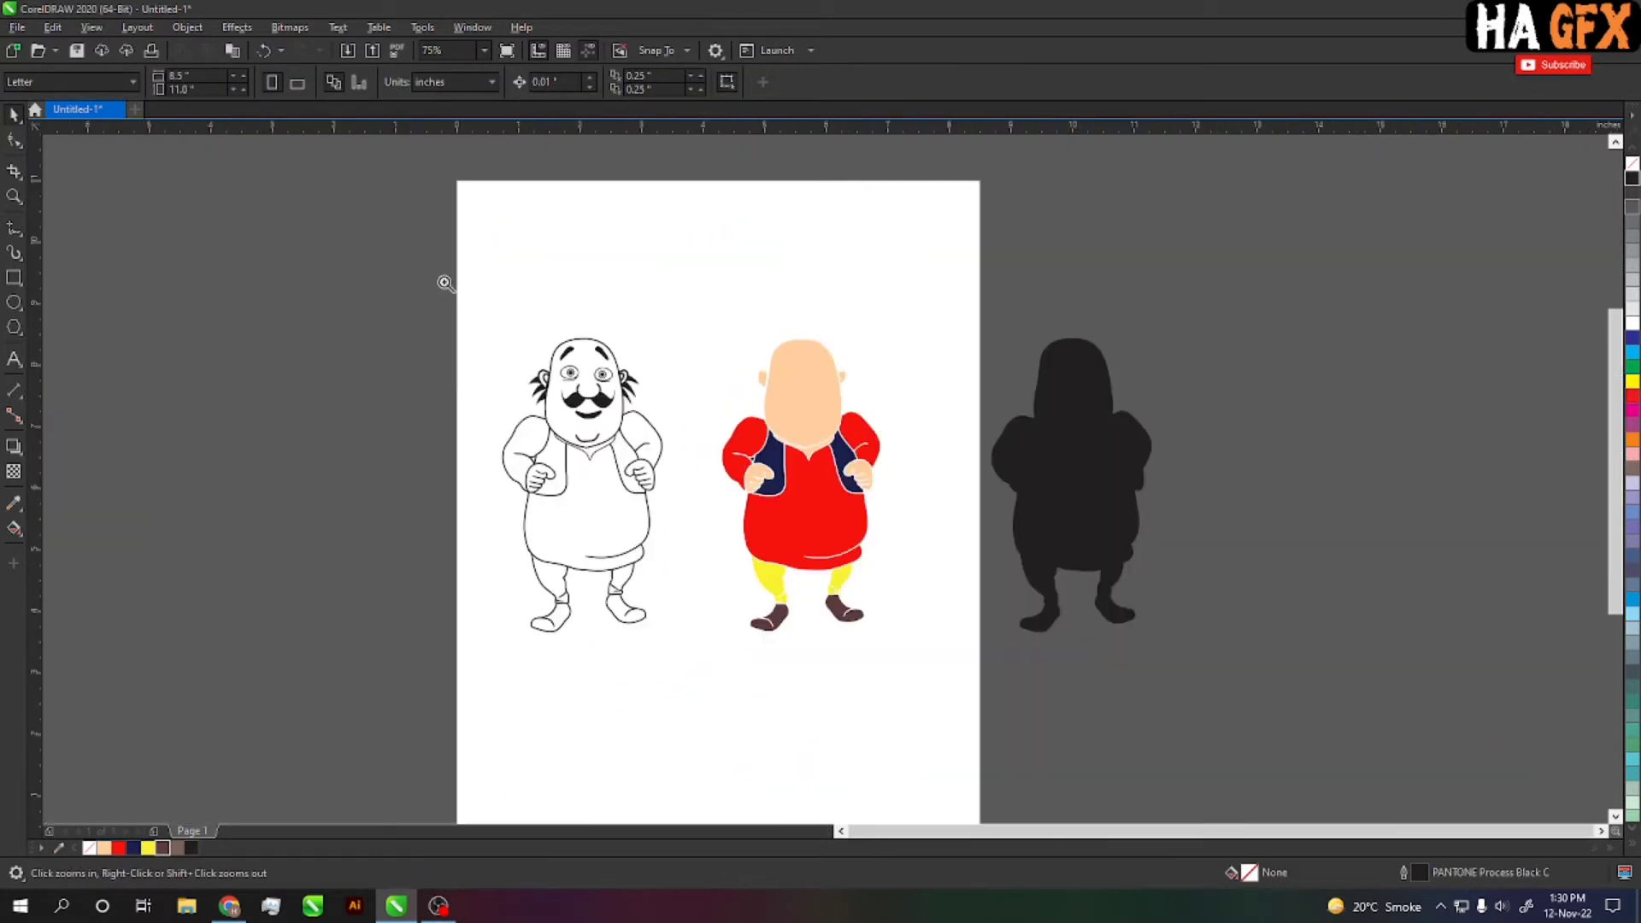
pyautogui.press('z')
pyautogui.moveTo(445, 281); pyautogui.dragTo(952, 694)
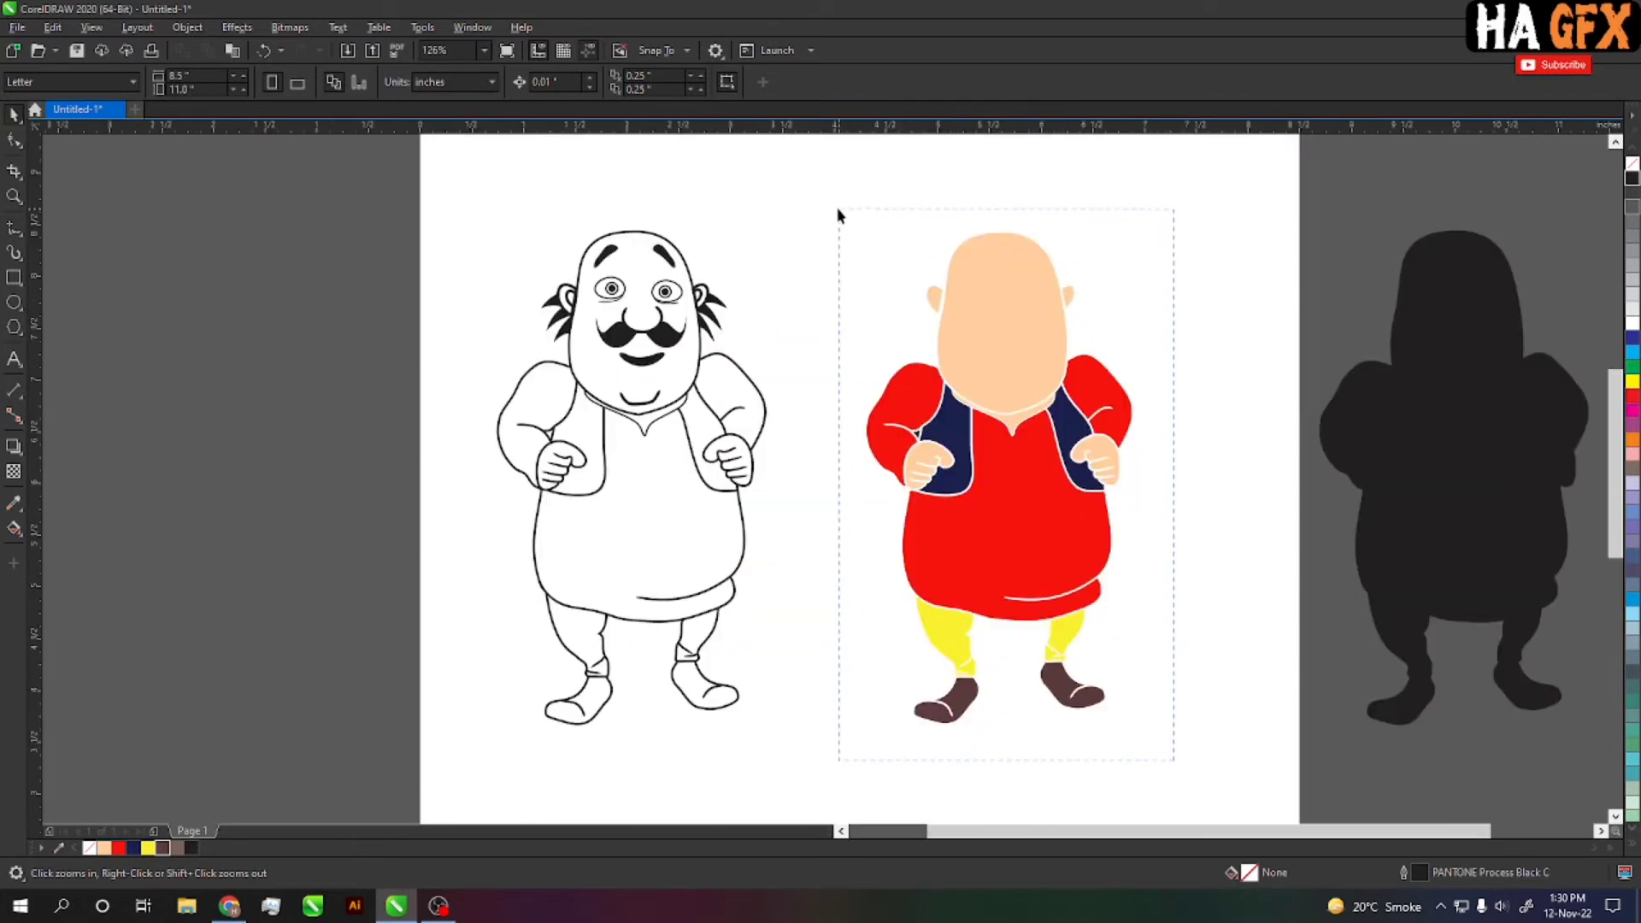
pyautogui.moveTo(860, 229); pyautogui.dragTo(835, 214)
pyautogui.click(872, 83)
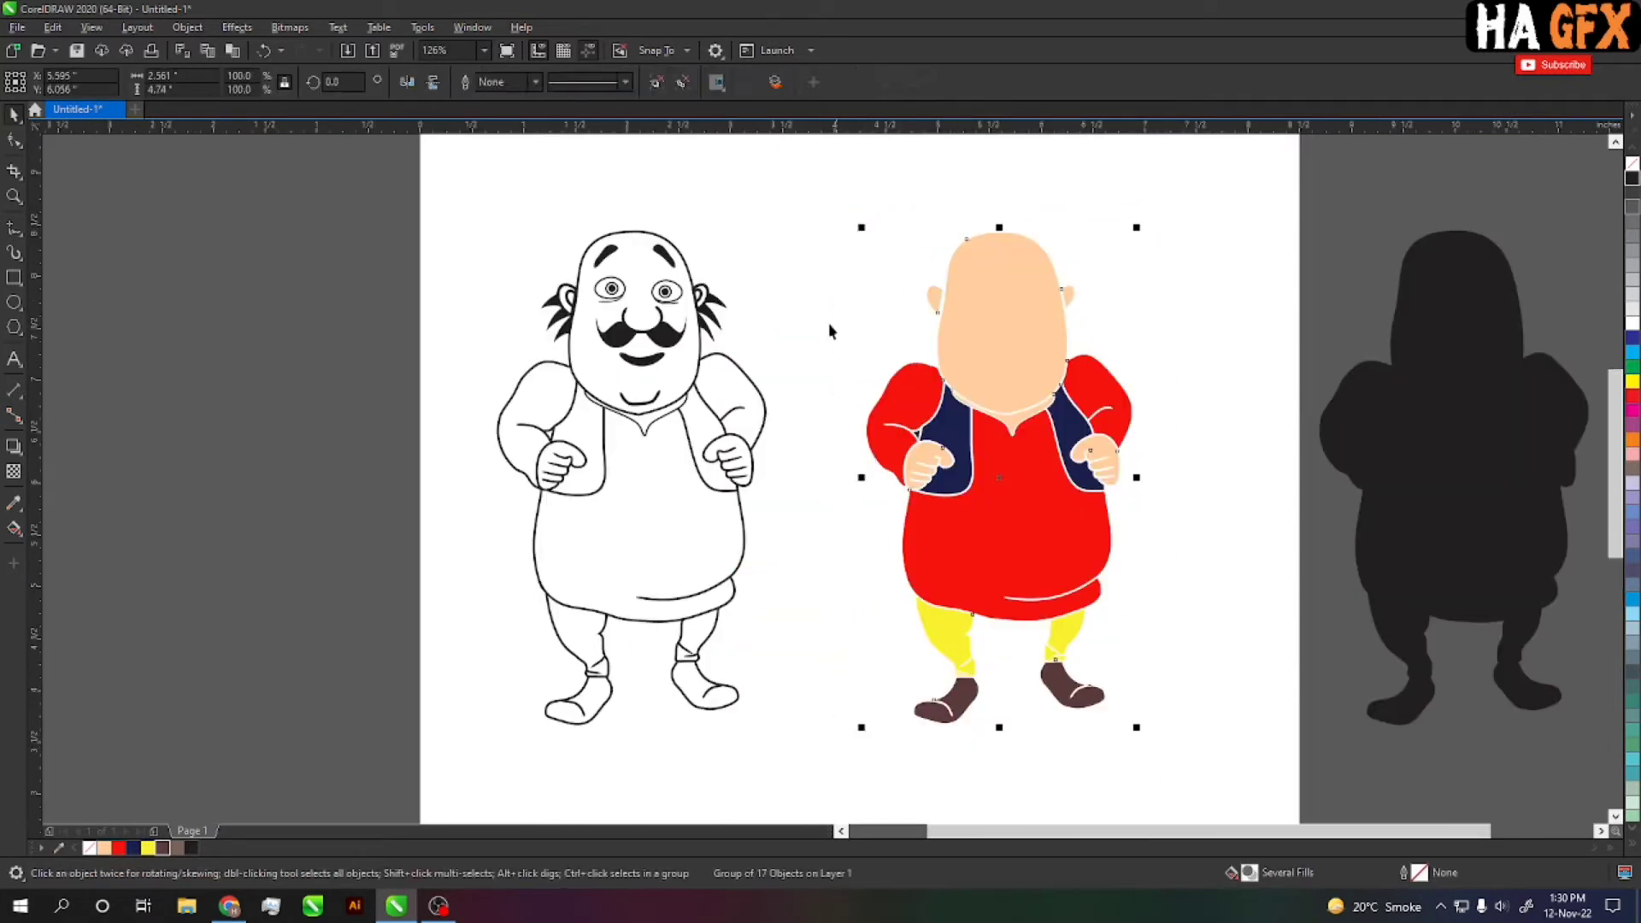
# Centre-align the coloured group over the black outline drawing
pyautogui.scroll(1, 1009, 756)
pyautogui.scroll(1, 1044, 721)
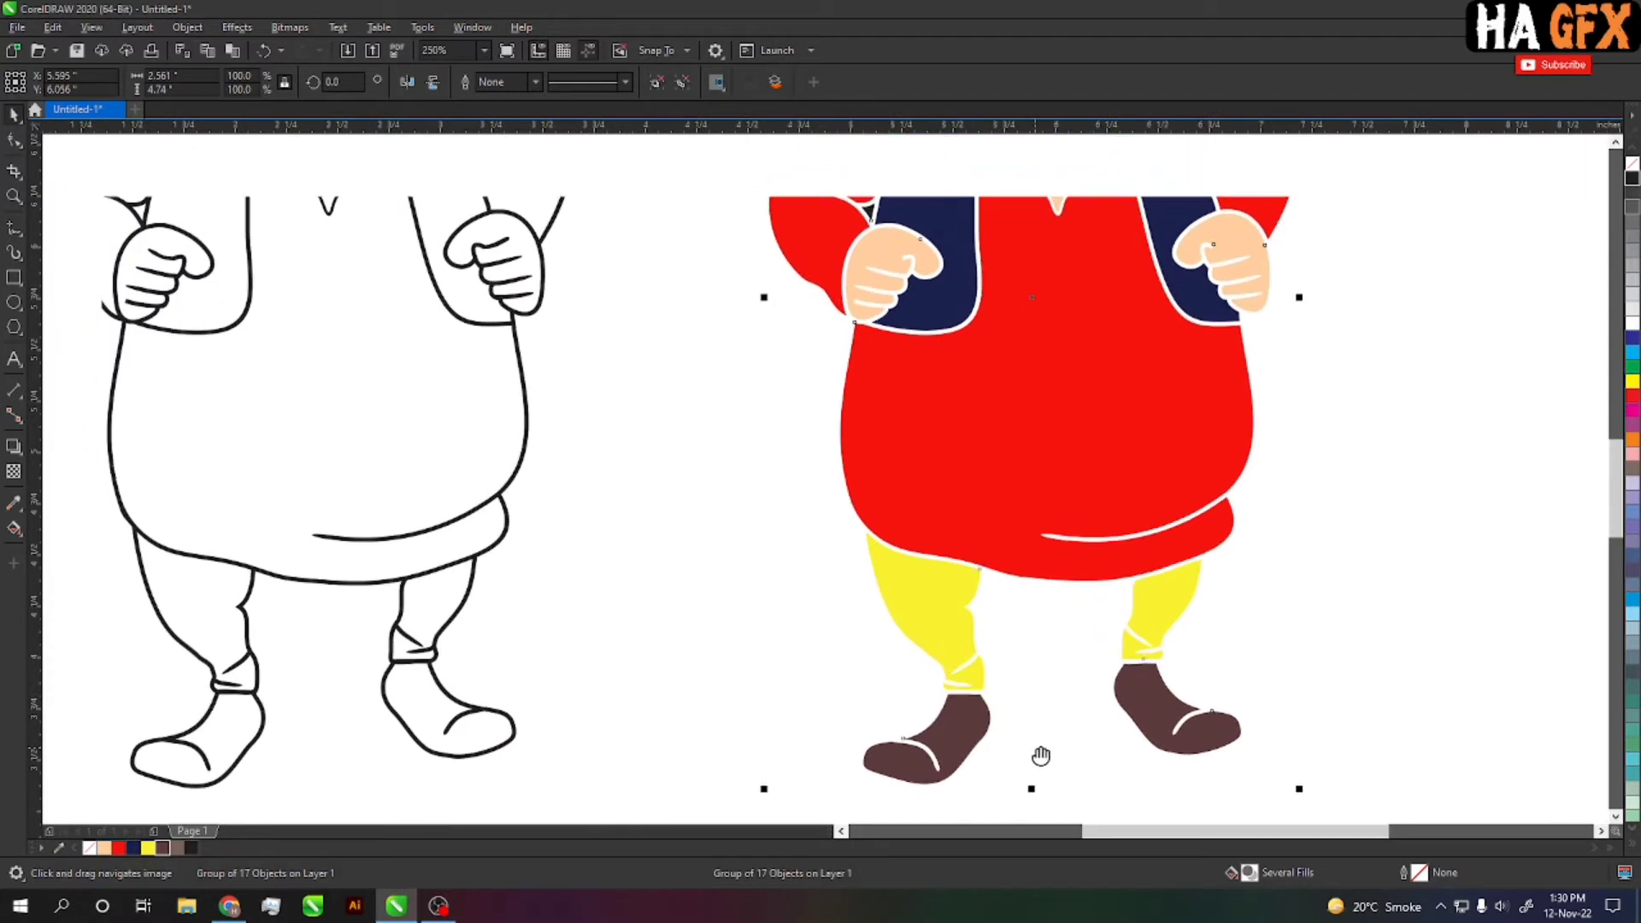
pyautogui.keyDown('shift'); pyautogui.click(499, 544); pyautogui.keyUp('shift')
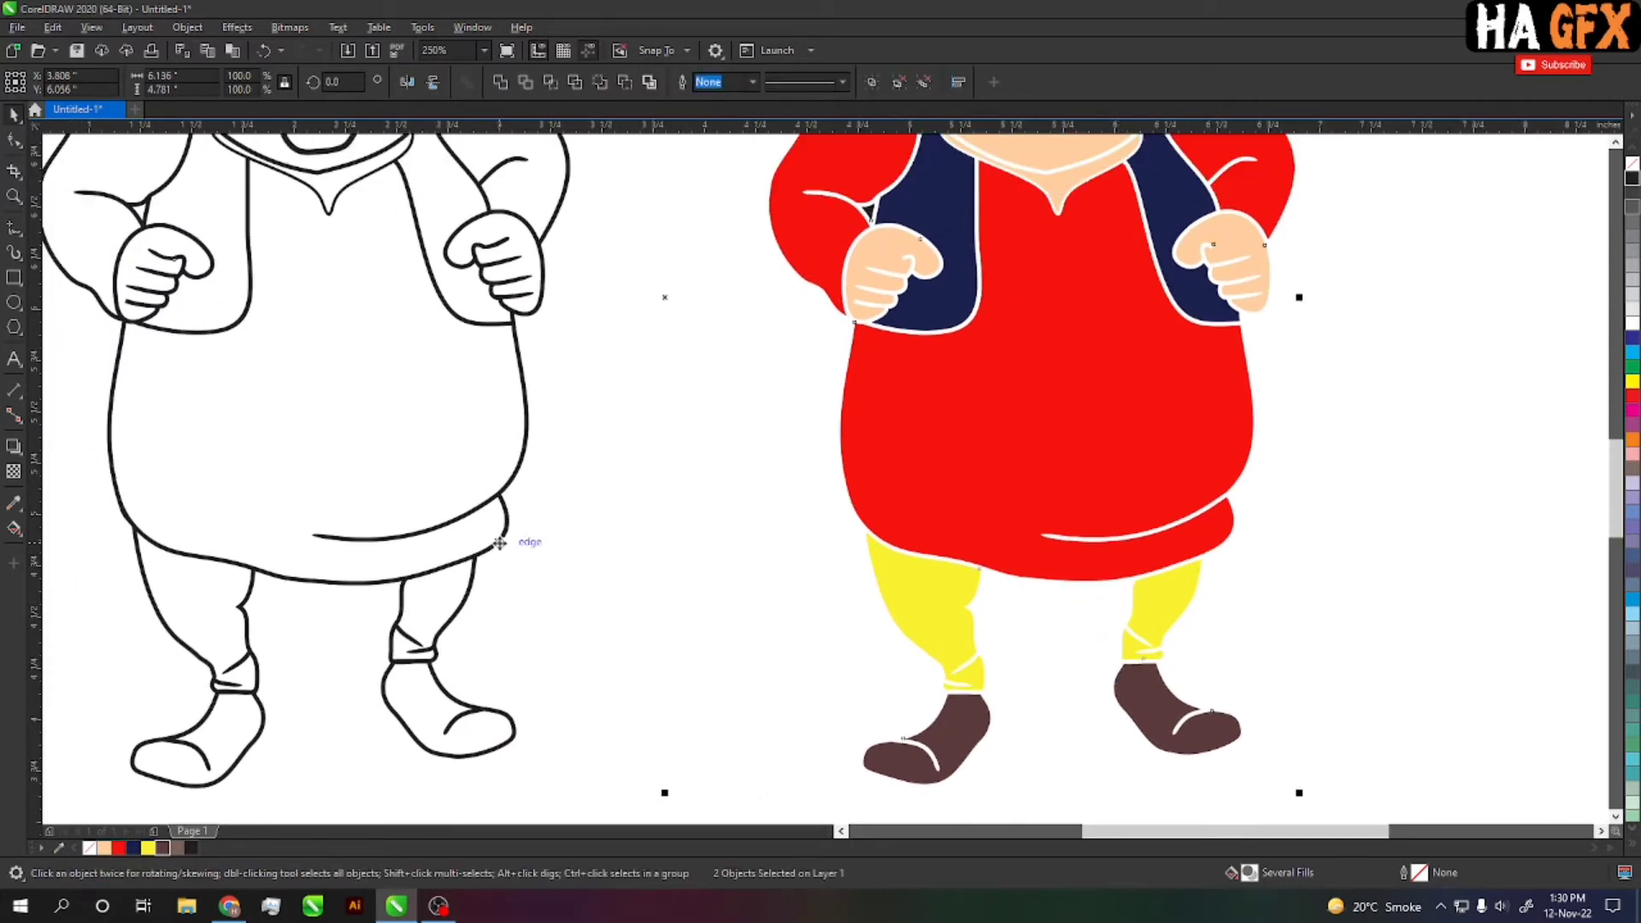
pyautogui.press('c')
pyautogui.press('Escape')
# Zoom deep on the vest edge and snap the group's corner onto the outline's tip
pyautogui.moveTo(593, 630); pyautogui.dragTo(1063, 652)
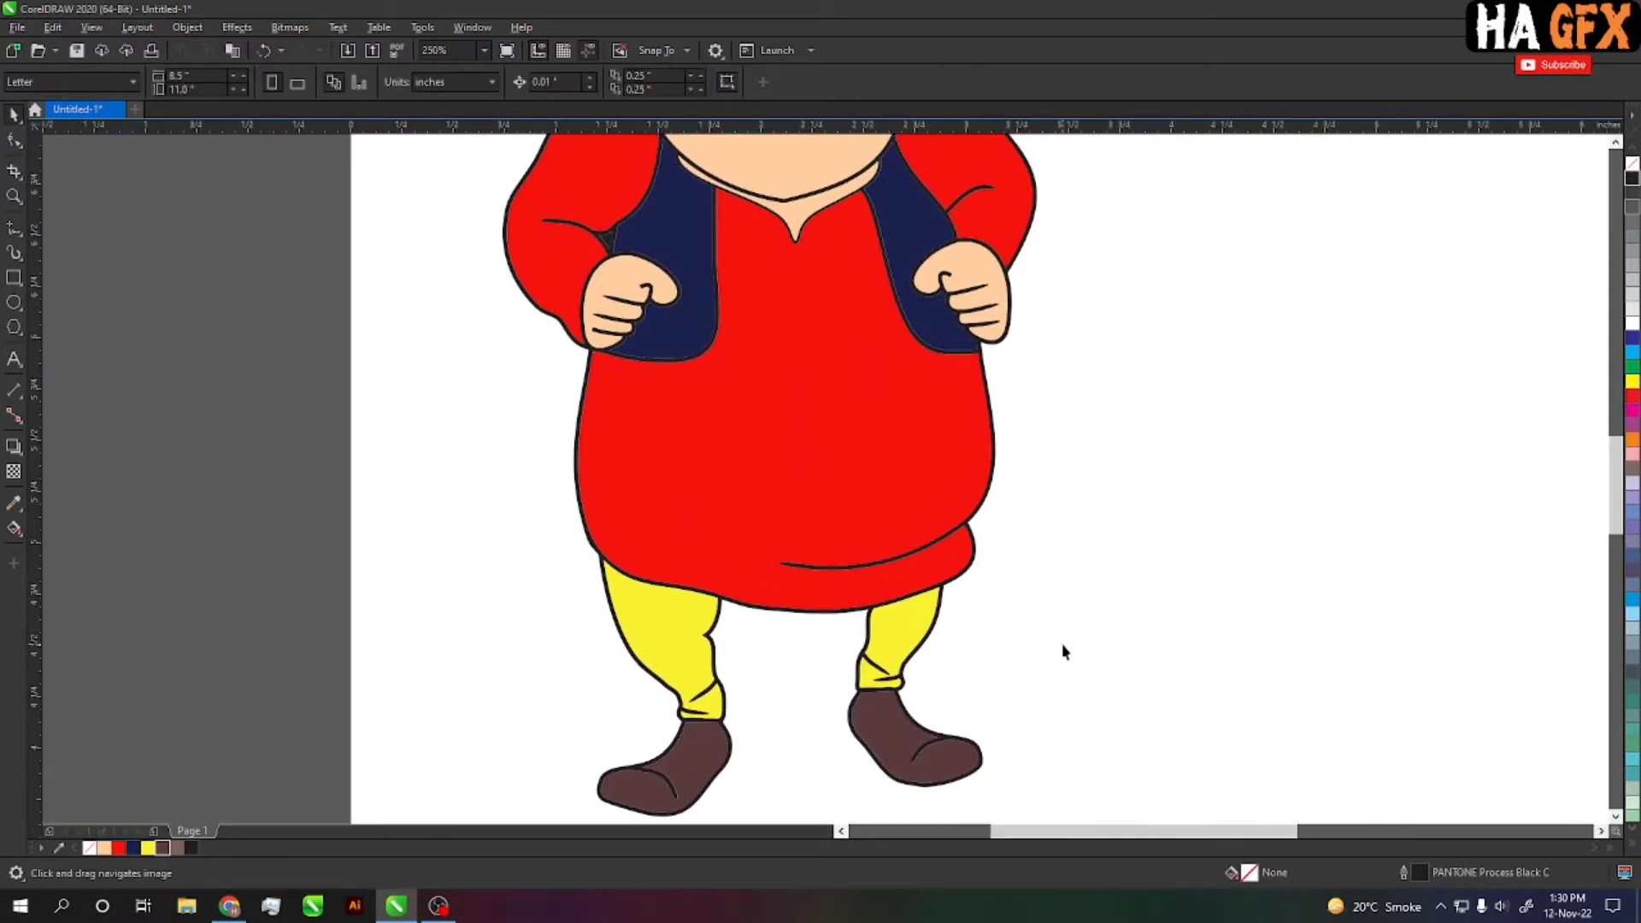
pyautogui.scroll(-2, 1064, 652)
pyautogui.press('z')
pyautogui.scroll(3, 963, 567)
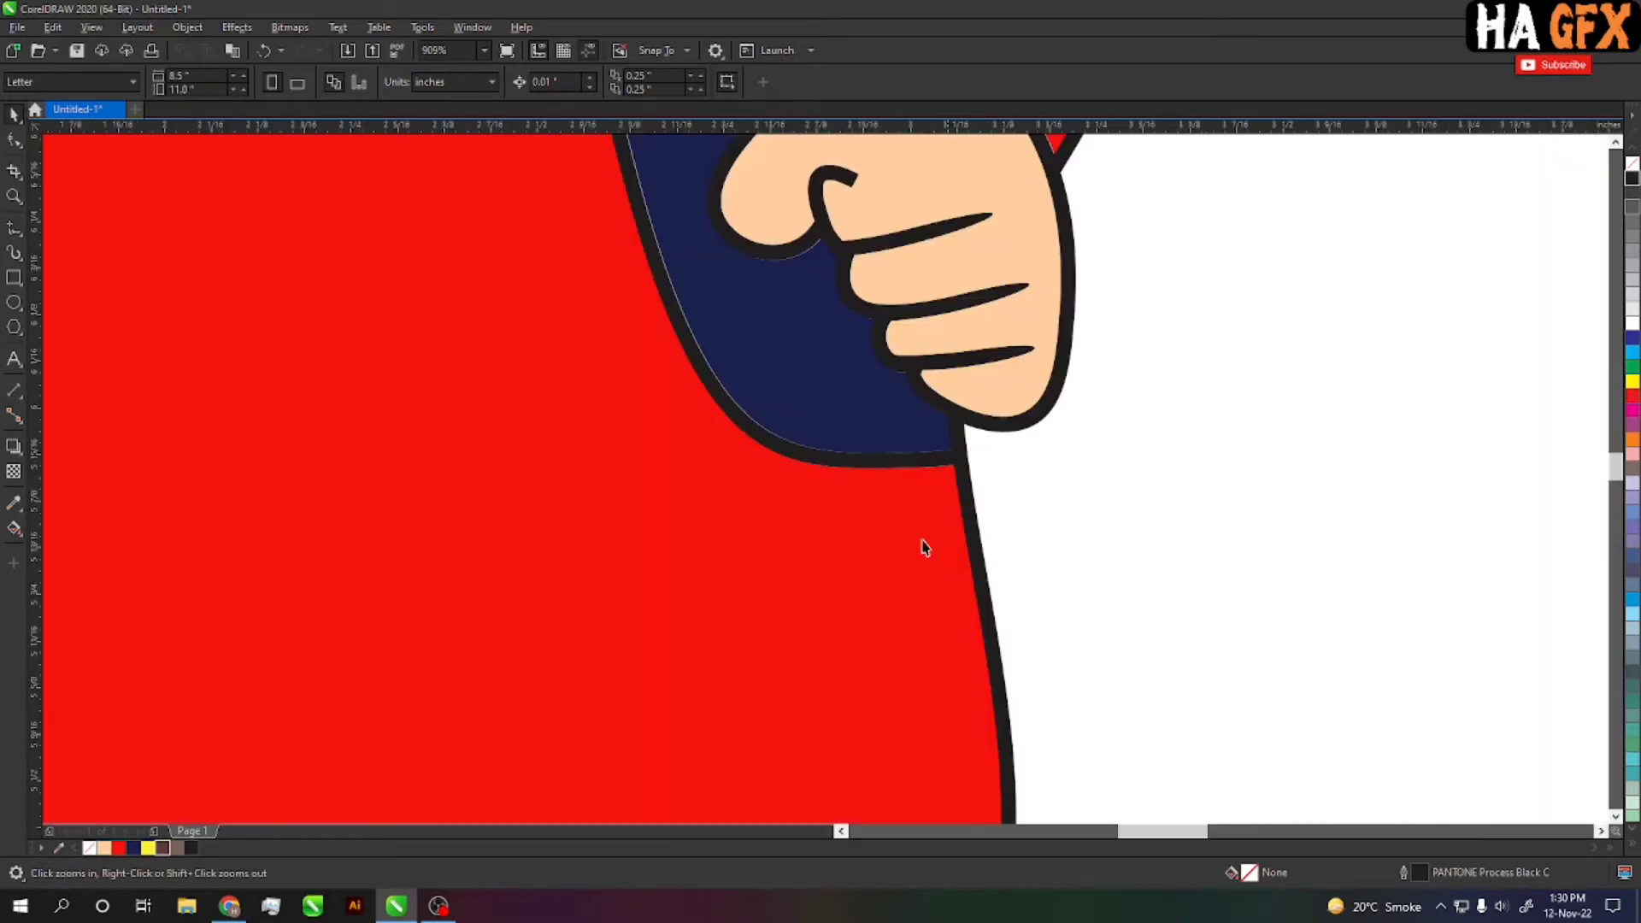
pyautogui.scroll(3, 923, 546)
pyautogui.scroll(-3, 663, 424)
pyautogui.scroll(3, 854, 433)
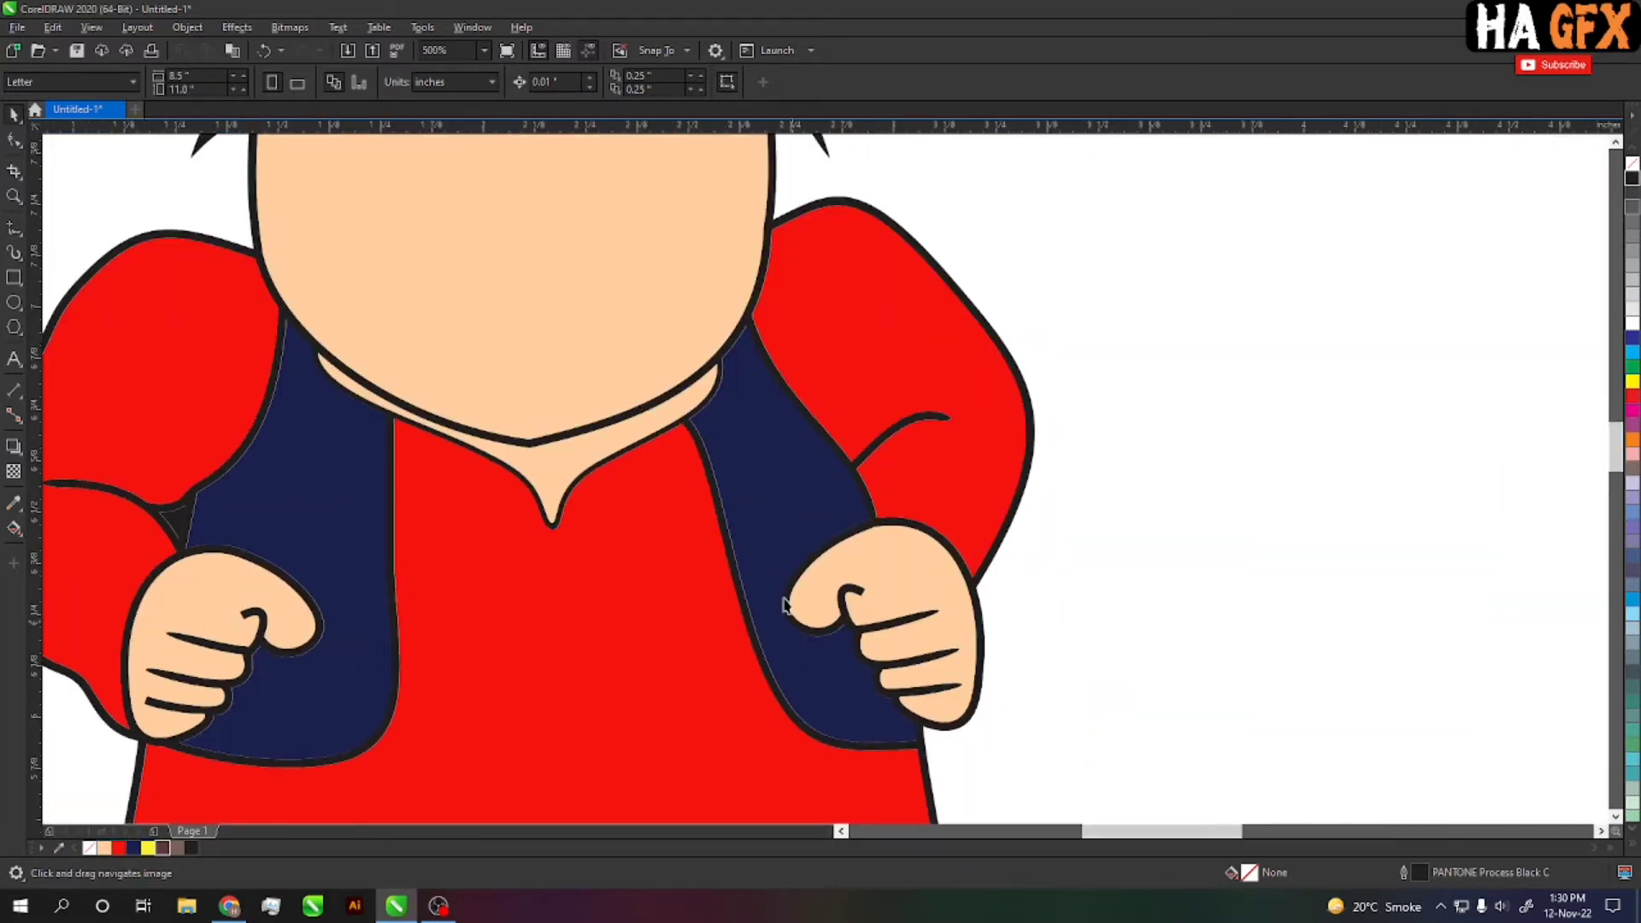
pyautogui.scroll(2, 710, 440)
pyautogui.scroll(1, 709, 438)
pyautogui.moveTo(766, 659)
pyautogui.mouseDown()
pyautogui.moveTo(857, 649)
pyautogui.moveTo(798, 630)
pyautogui.moveTo(806, 659)
pyautogui.moveTo(716, 678)
pyautogui.moveTo(716, 627)
pyautogui.mouseUp()
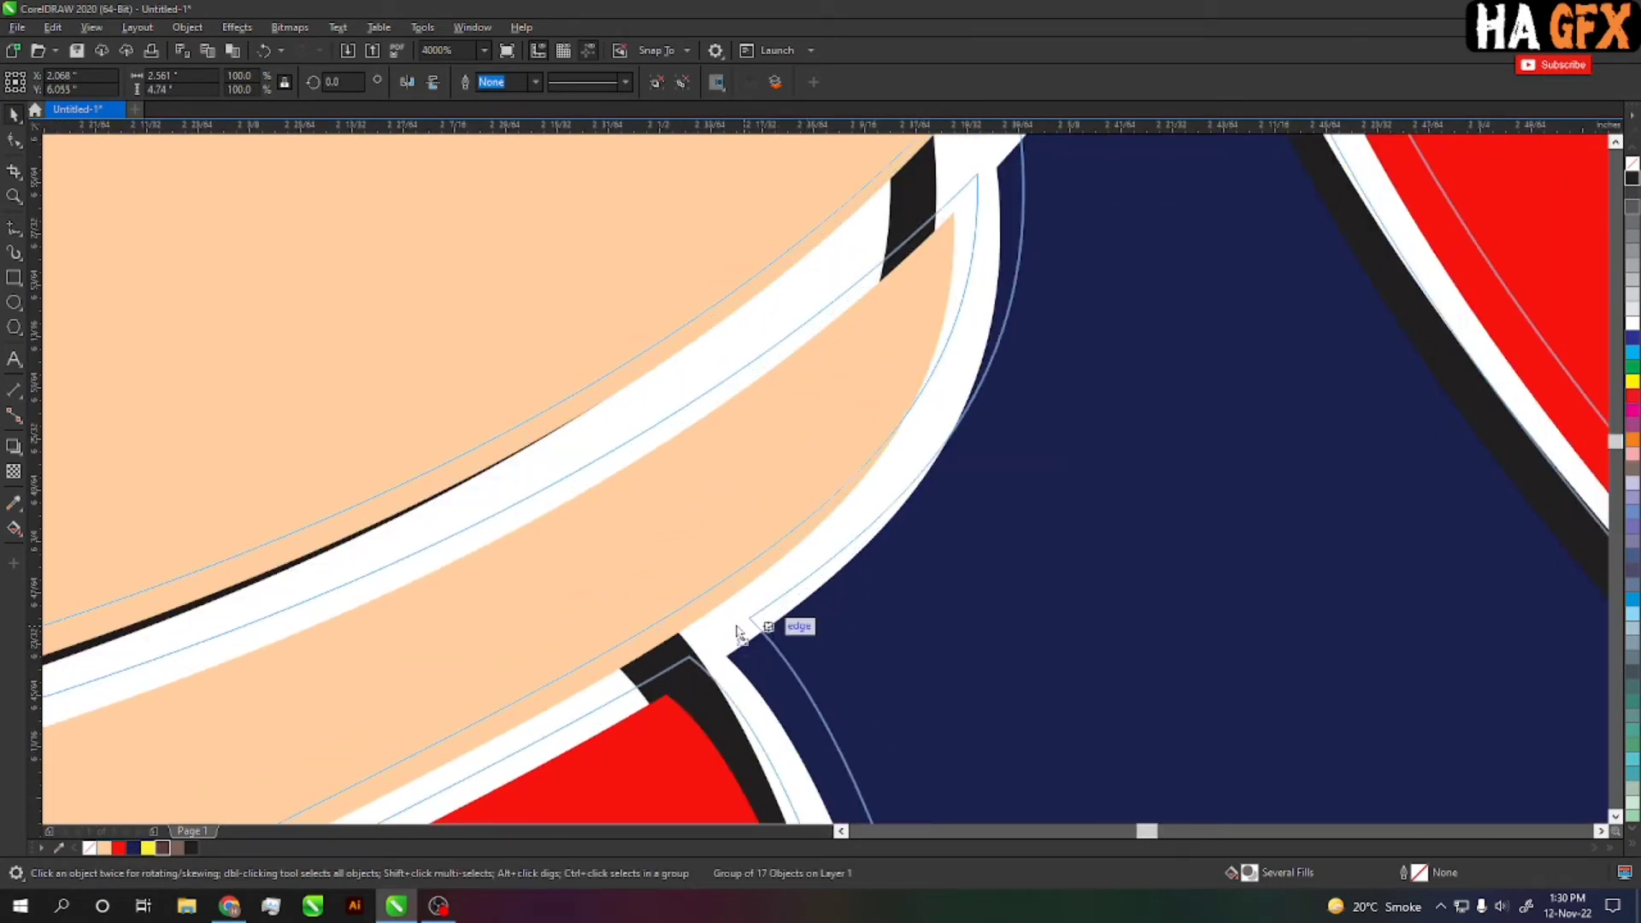
pyautogui.scroll(2, 726, 641)
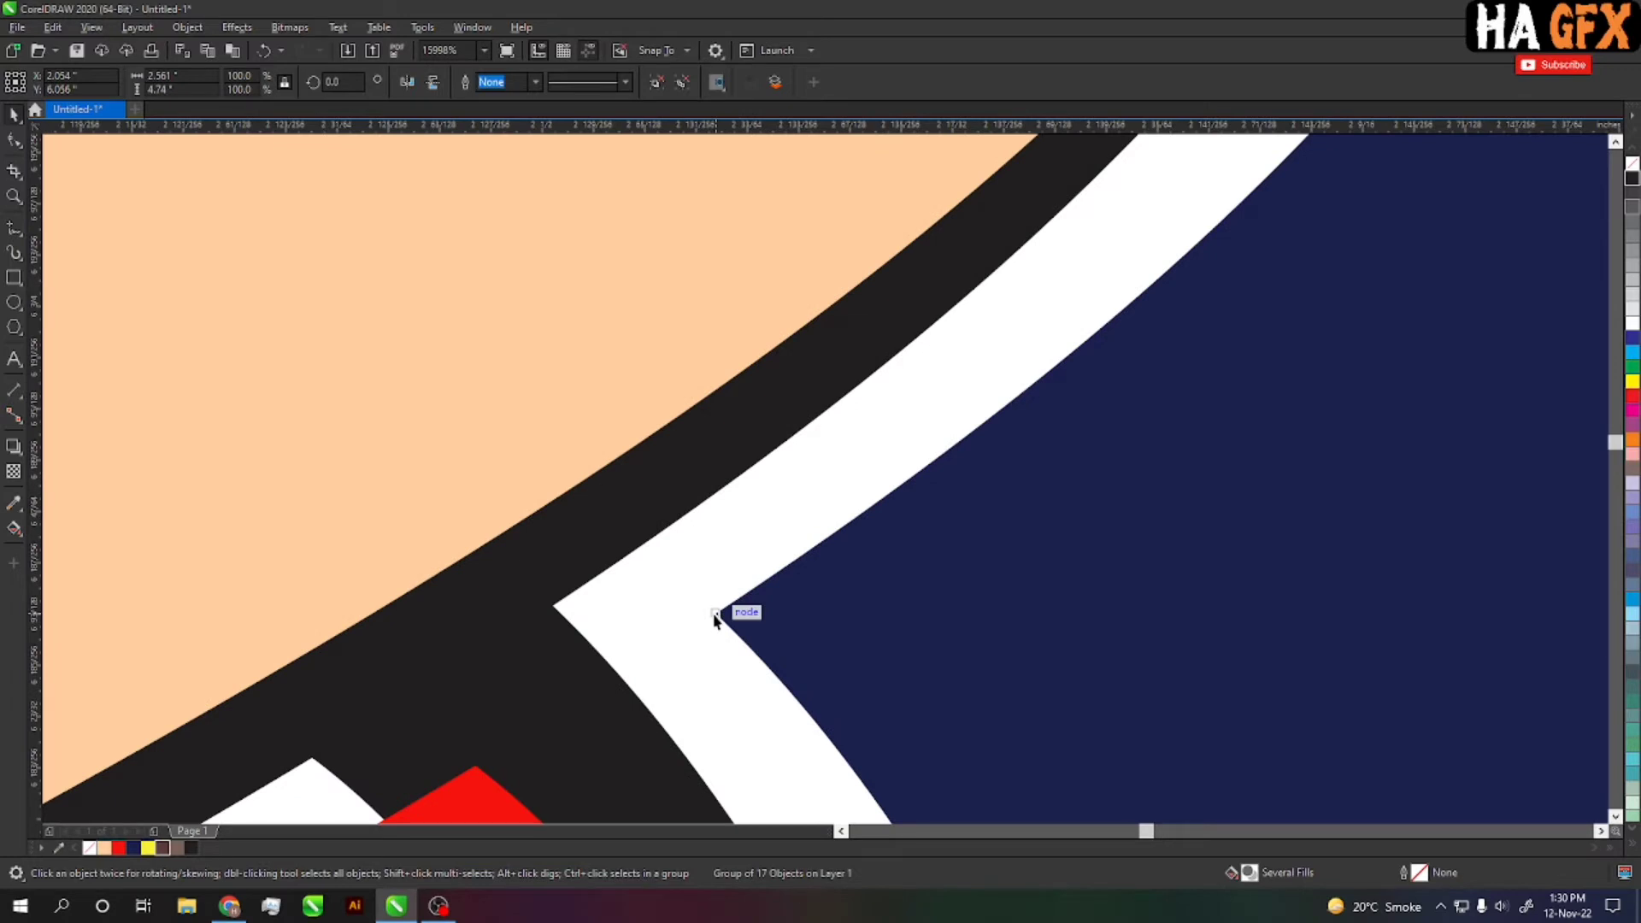
pyautogui.moveTo(718, 614); pyautogui.dragTo(553, 602)
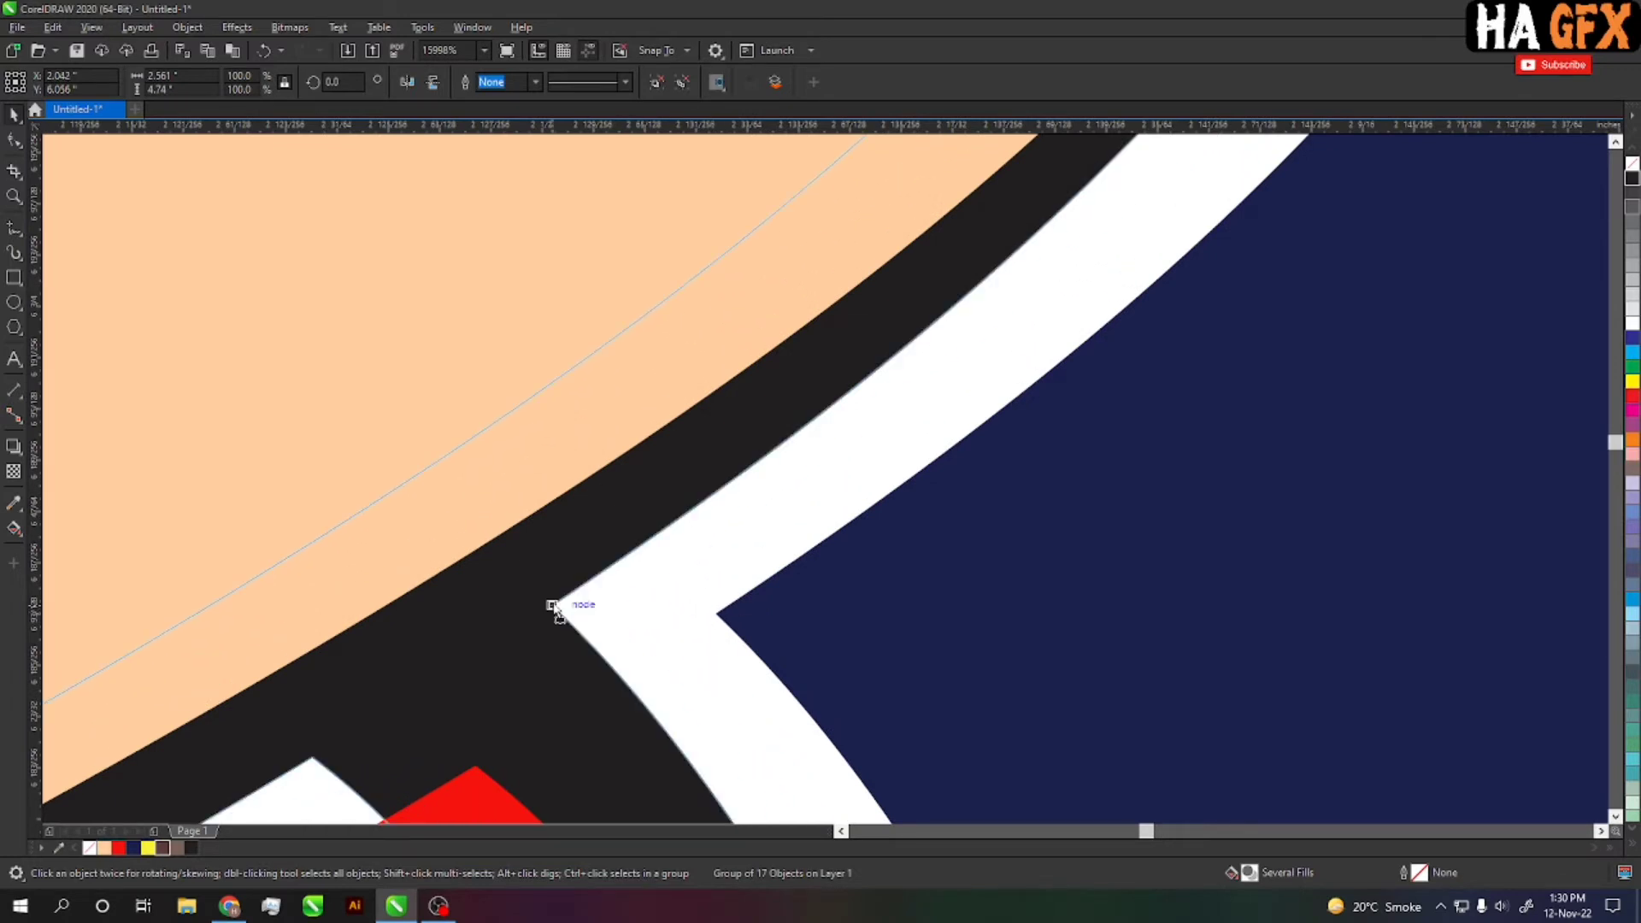
# Zoom out to check the hands and shirt, then zoom in on the head
pyautogui.scroll(-2, 575, 626)
pyautogui.scroll(-2, 696, 492)
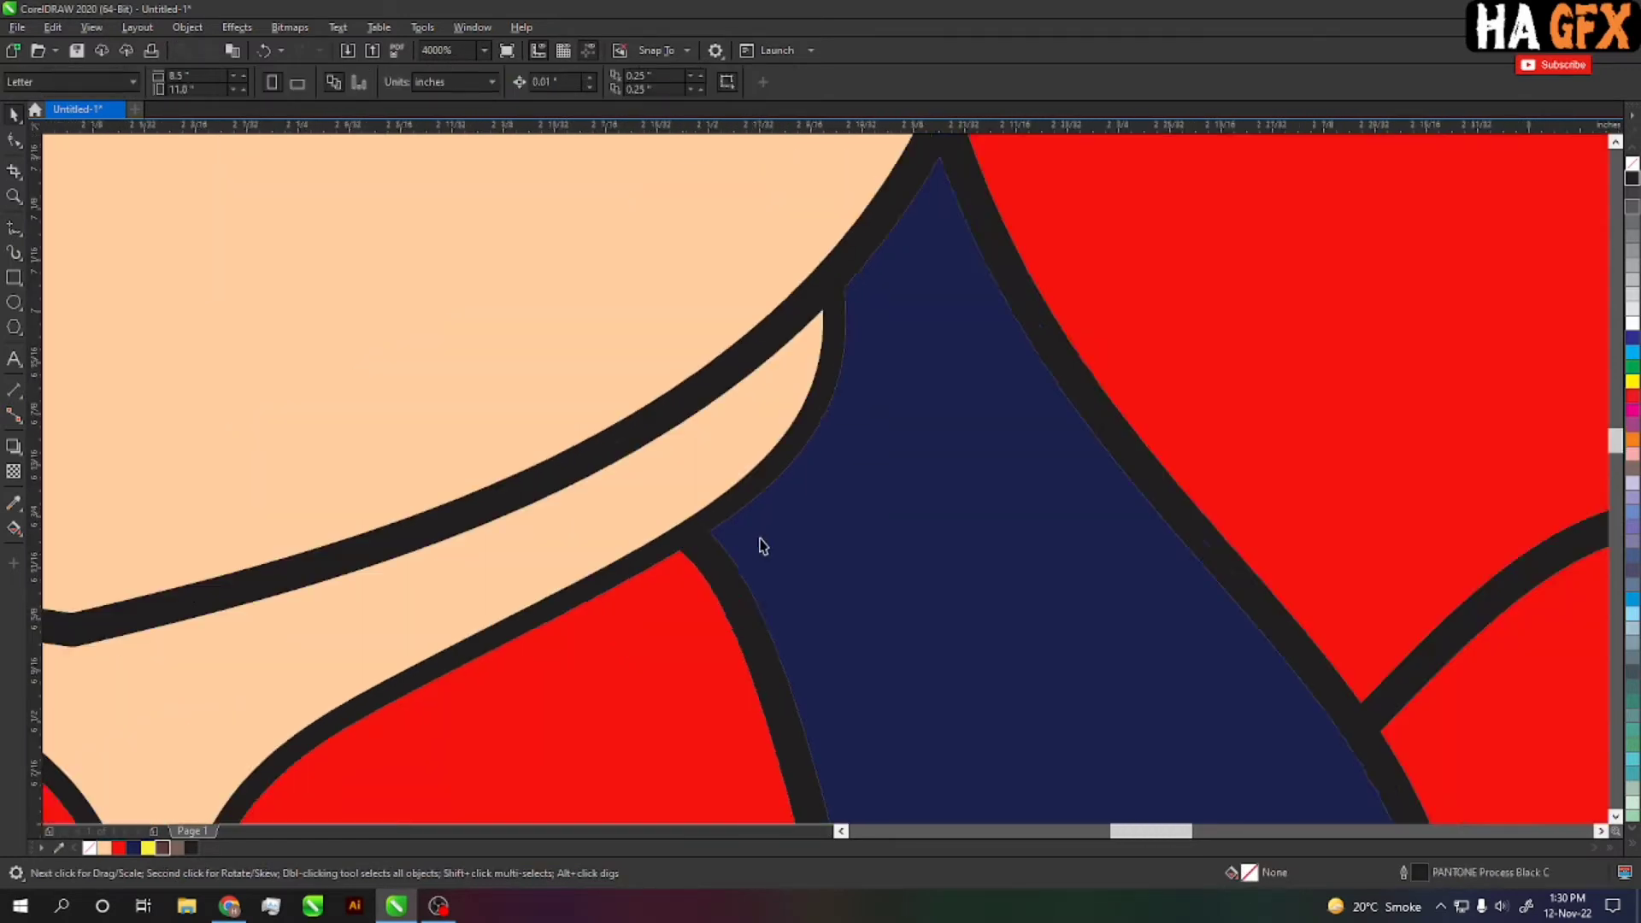
pyautogui.scroll(-3, 762, 543)
pyautogui.scroll(-1, 743, 557)
pyautogui.scroll(-1, 766, 556)
pyautogui.moveTo(765, 556)
pyautogui.mouseDown()
pyautogui.moveTo(762, 440)
pyautogui.moveTo(821, 377)
pyautogui.moveTo(826, 332)
pyautogui.mouseUp()
pyautogui.scroll(-2, 884, 494)
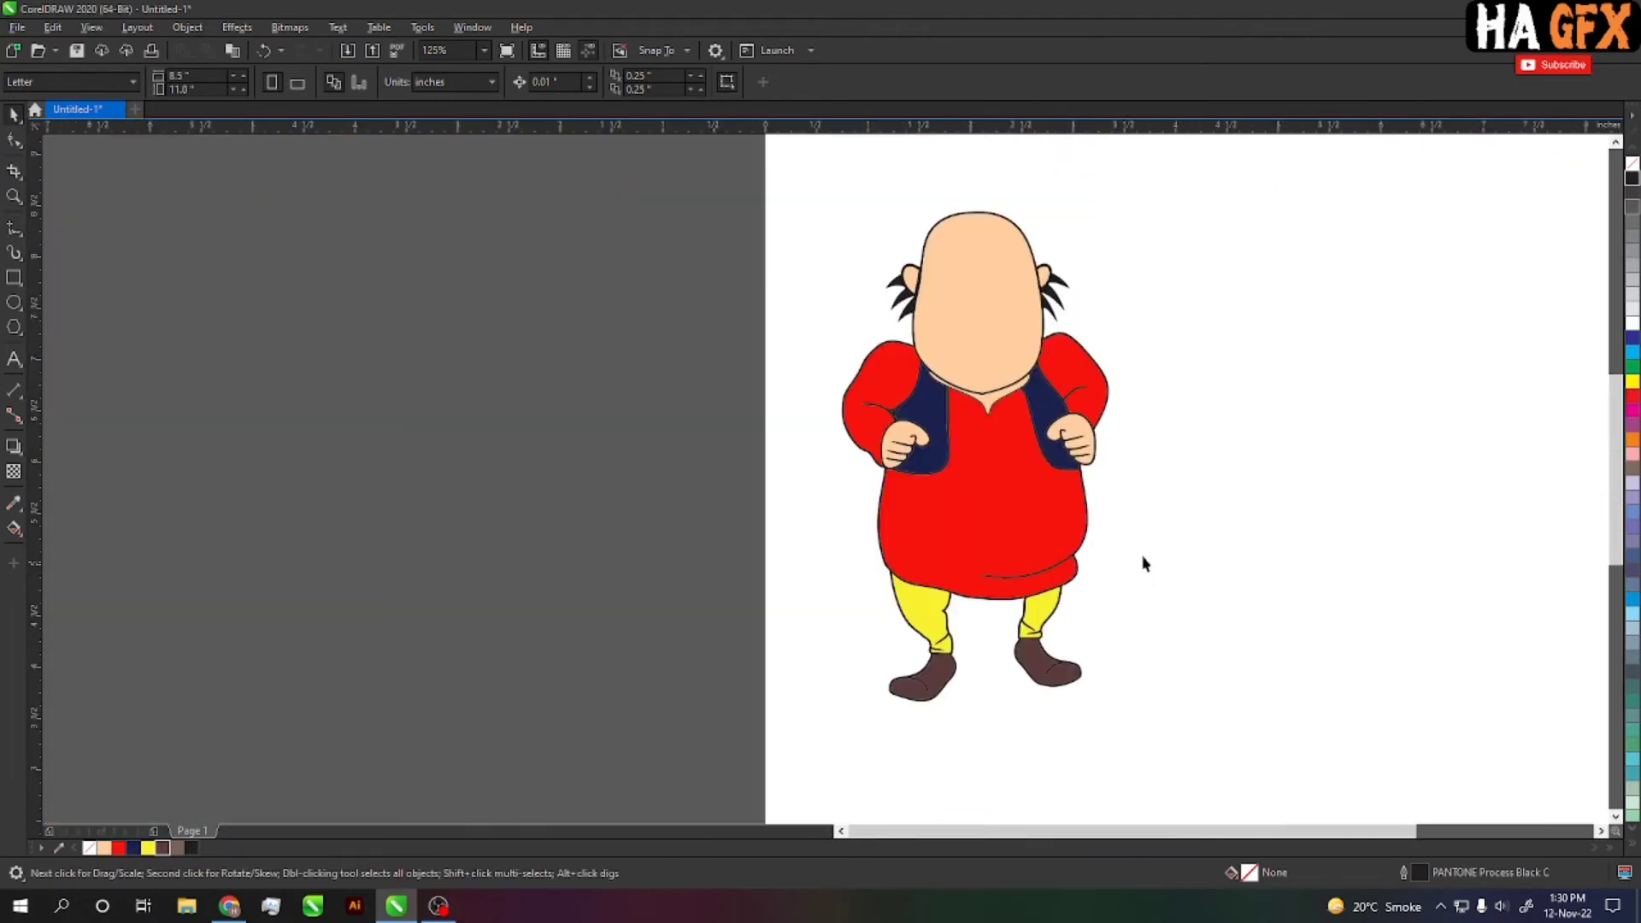
pyautogui.scroll(-1, 1142, 560)
pyautogui.press('z')
pyautogui.moveTo(558, 219); pyautogui.dragTo(812, 460)
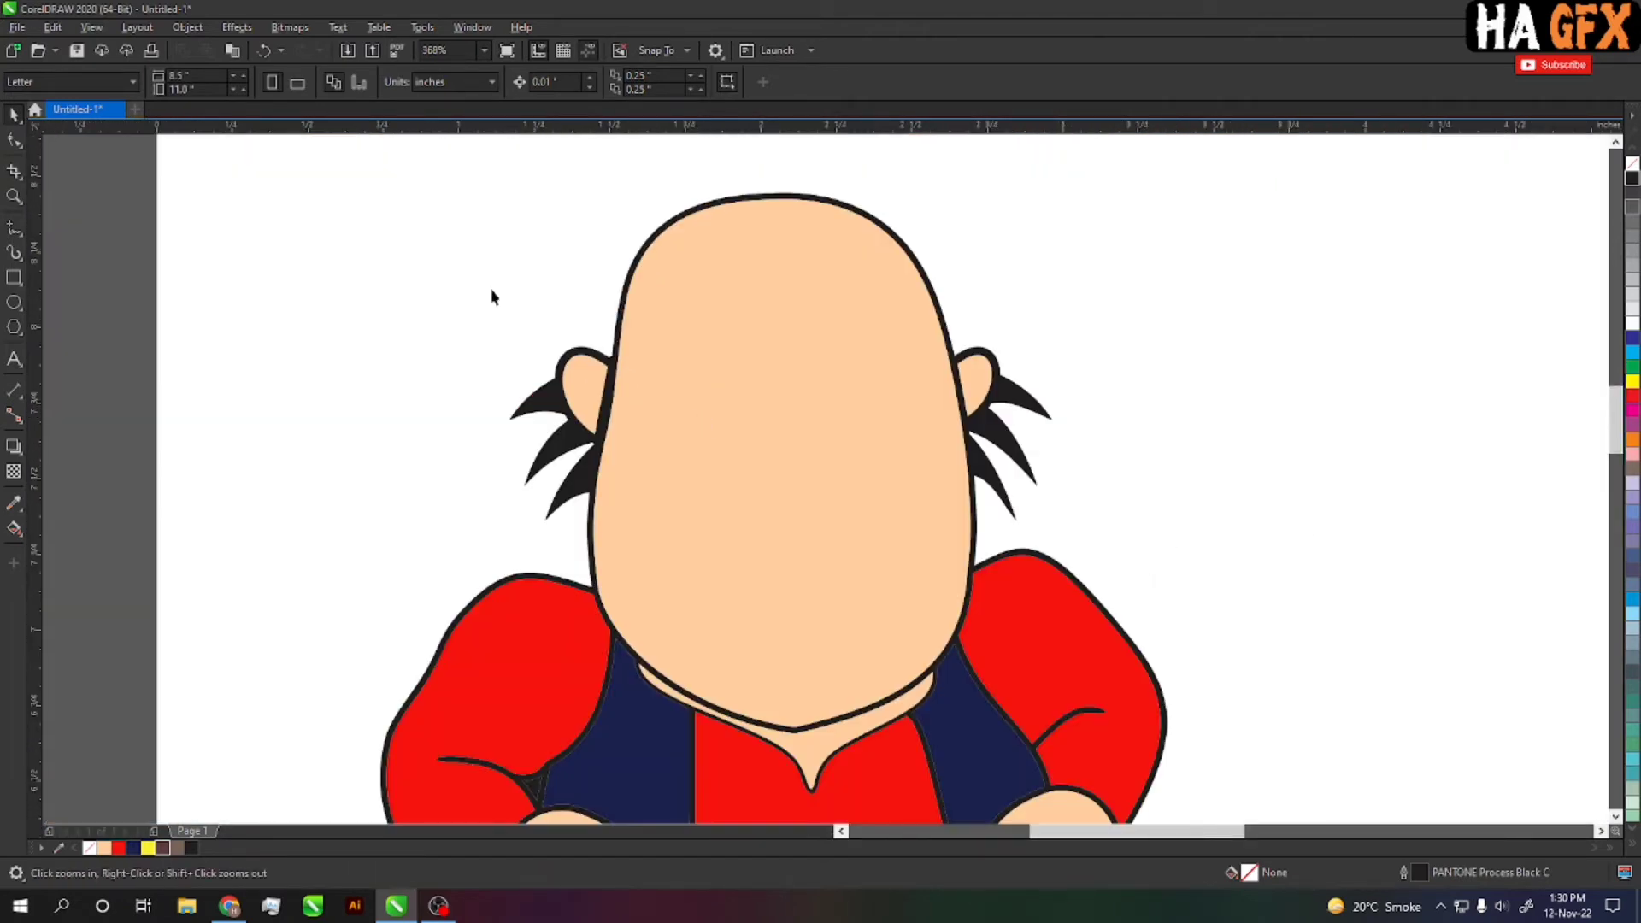
pyautogui.press('space')
# Compare states with undo and redo, keeping the face details visible
pyautogui.click(899, 424)
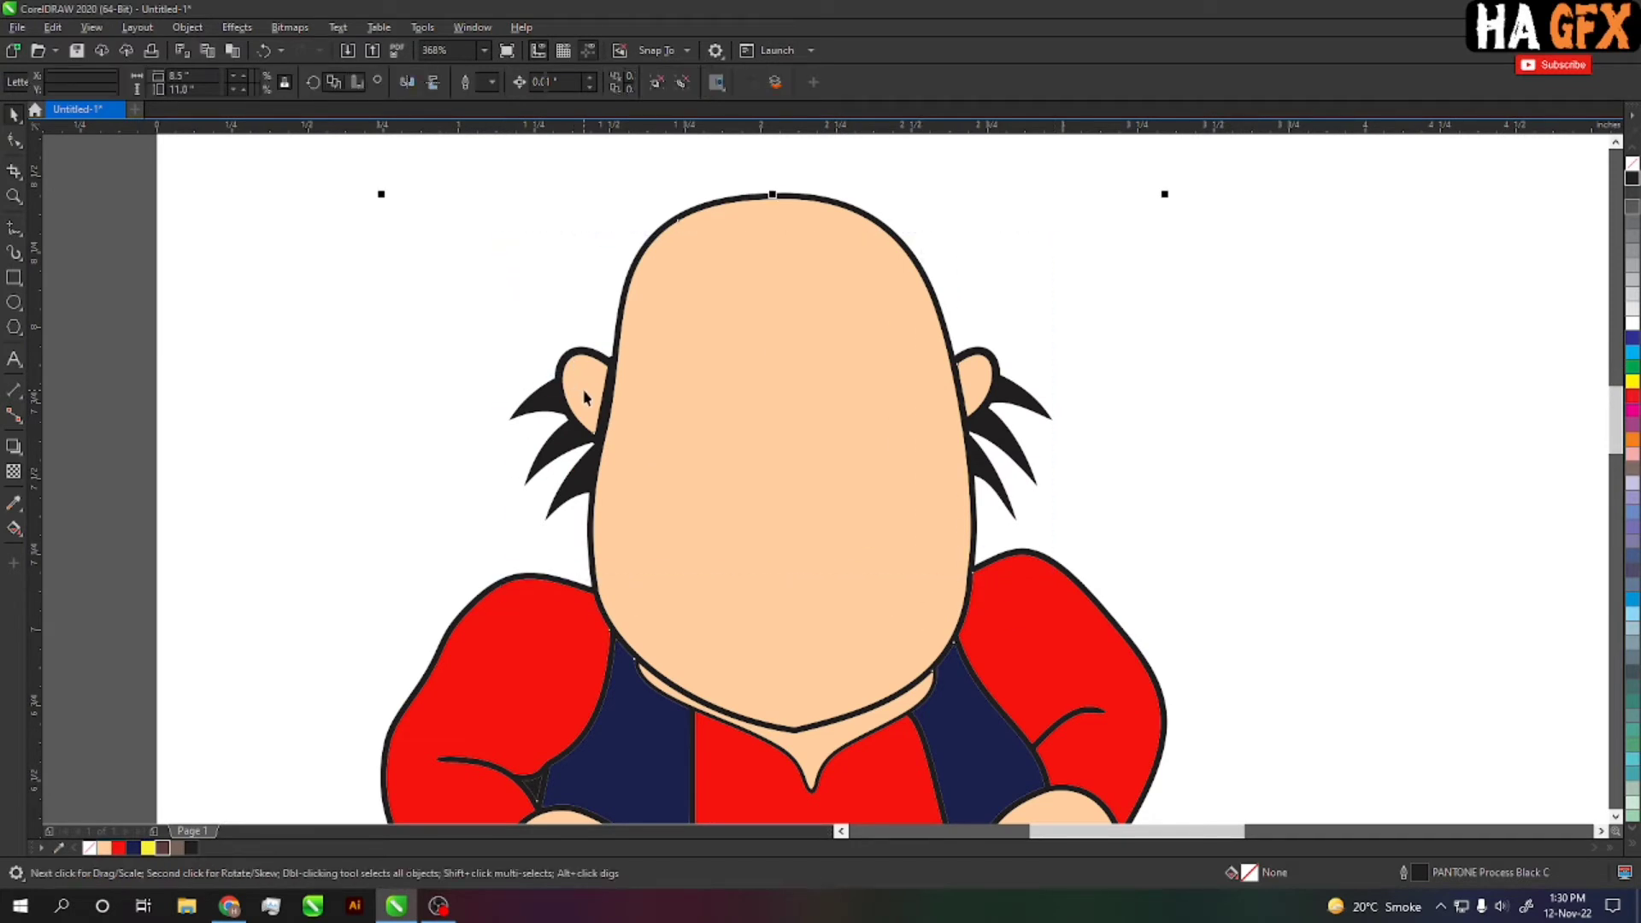
pyautogui.hotkey('ctrl', 'z')
pyautogui.hotkey('ctrl', 'shift', 'z')
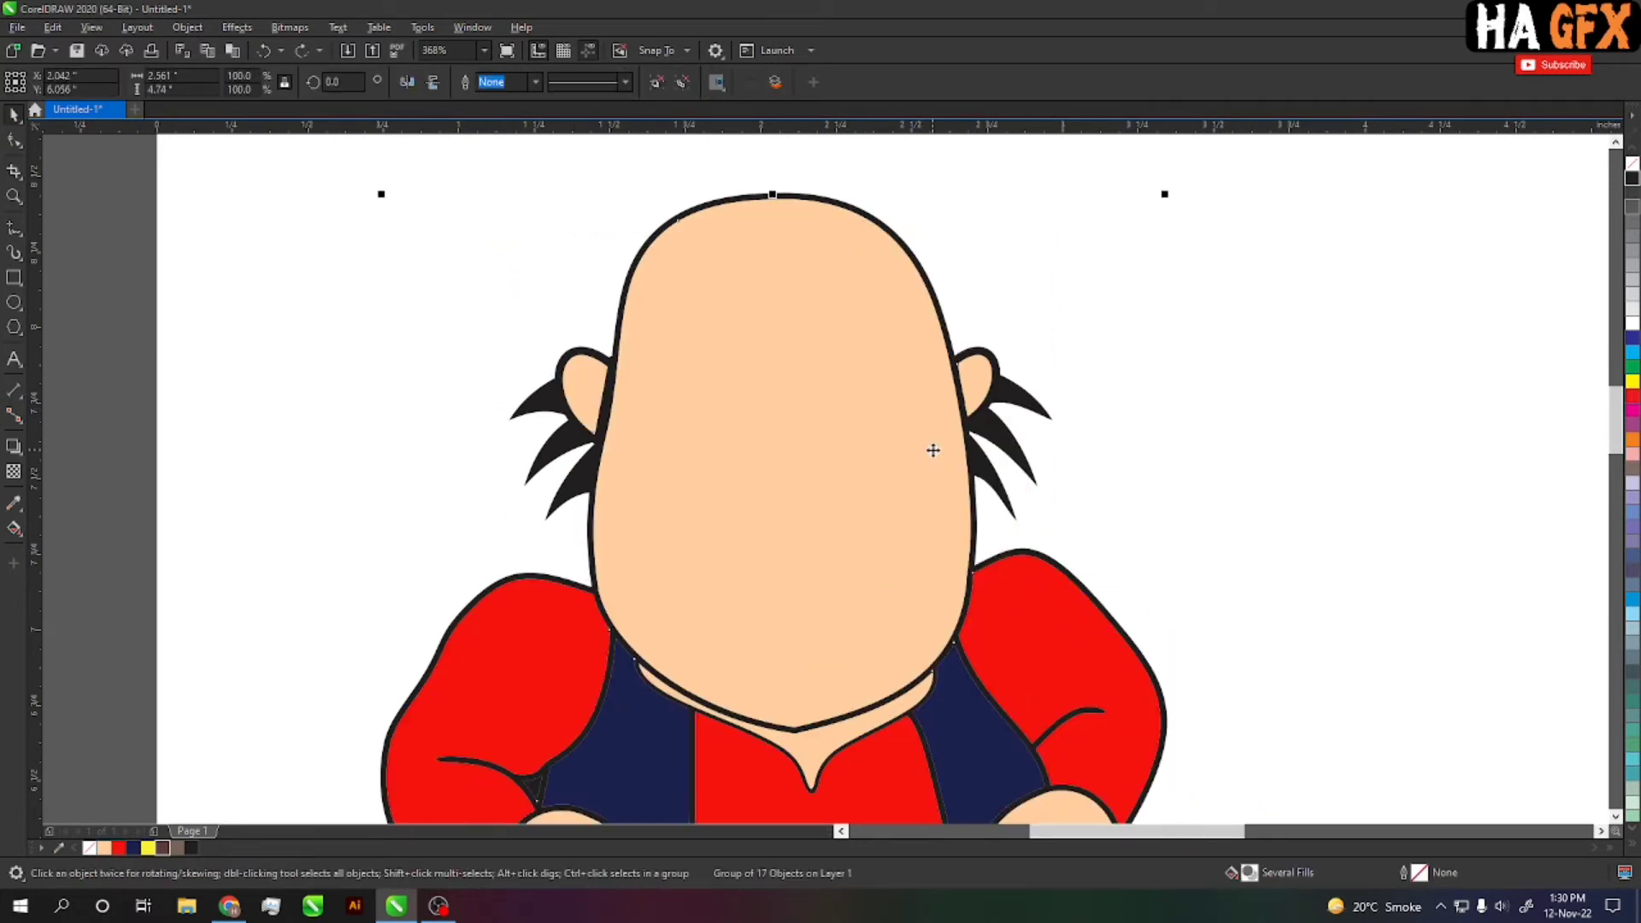
pyautogui.hotkey('ctrl', 'shift', 'z')
pyautogui.click(1193, 455)
# Select both eyes' outer black rings and drag copies onto empty canvas
pyautogui.scroll(-3, 1022, 476)
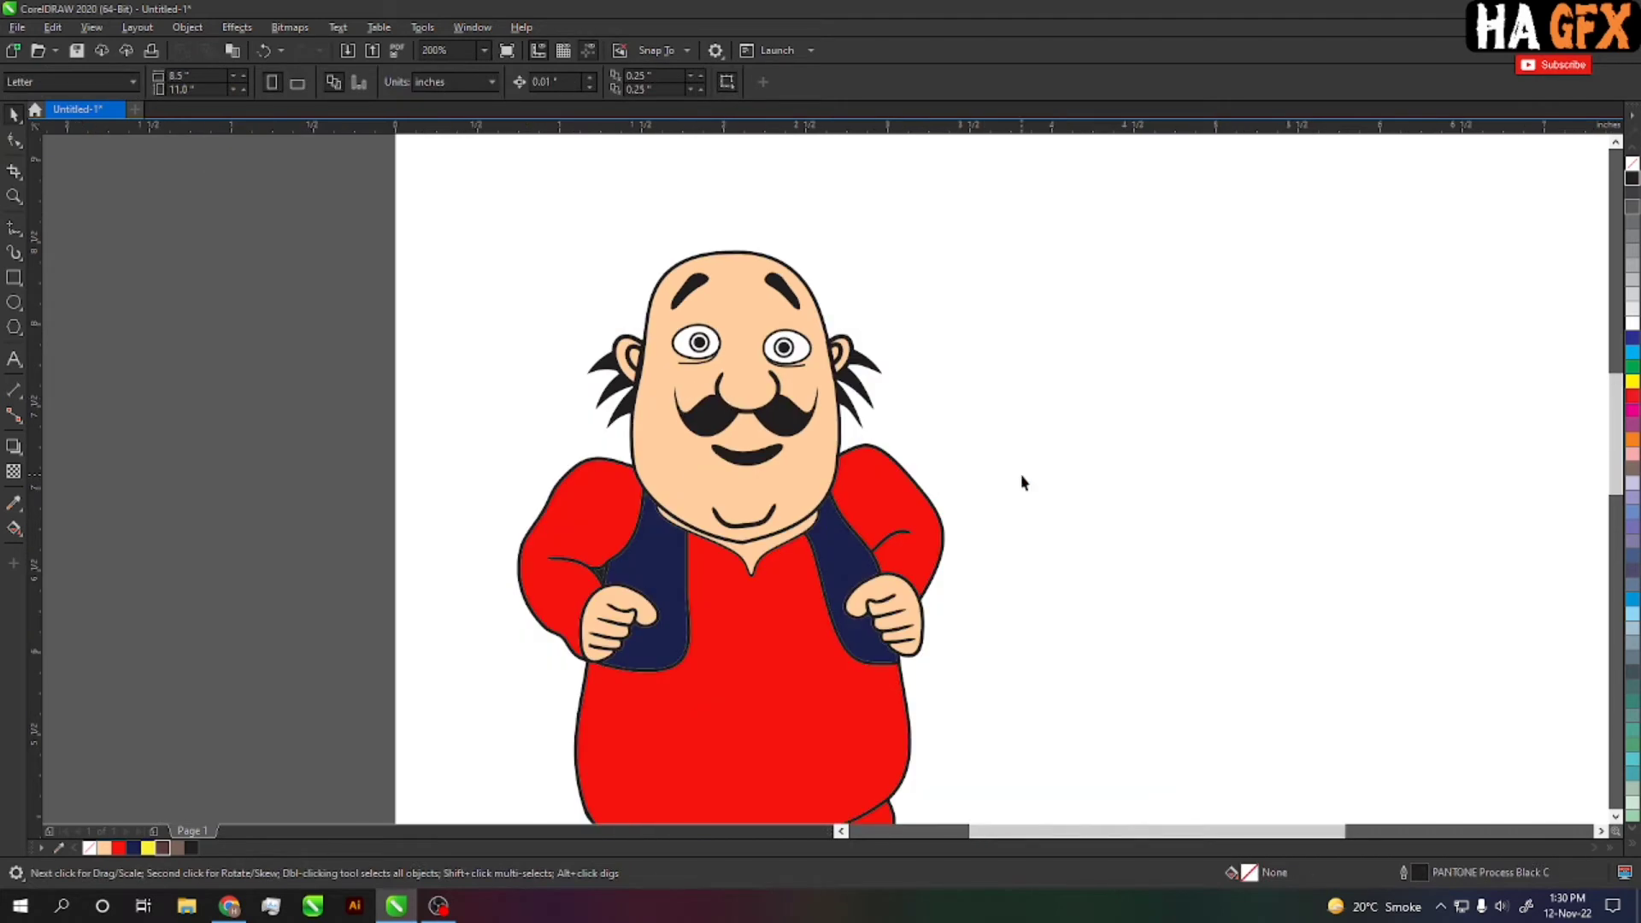
pyautogui.moveTo(596, 346); pyautogui.dragTo(913, 549)
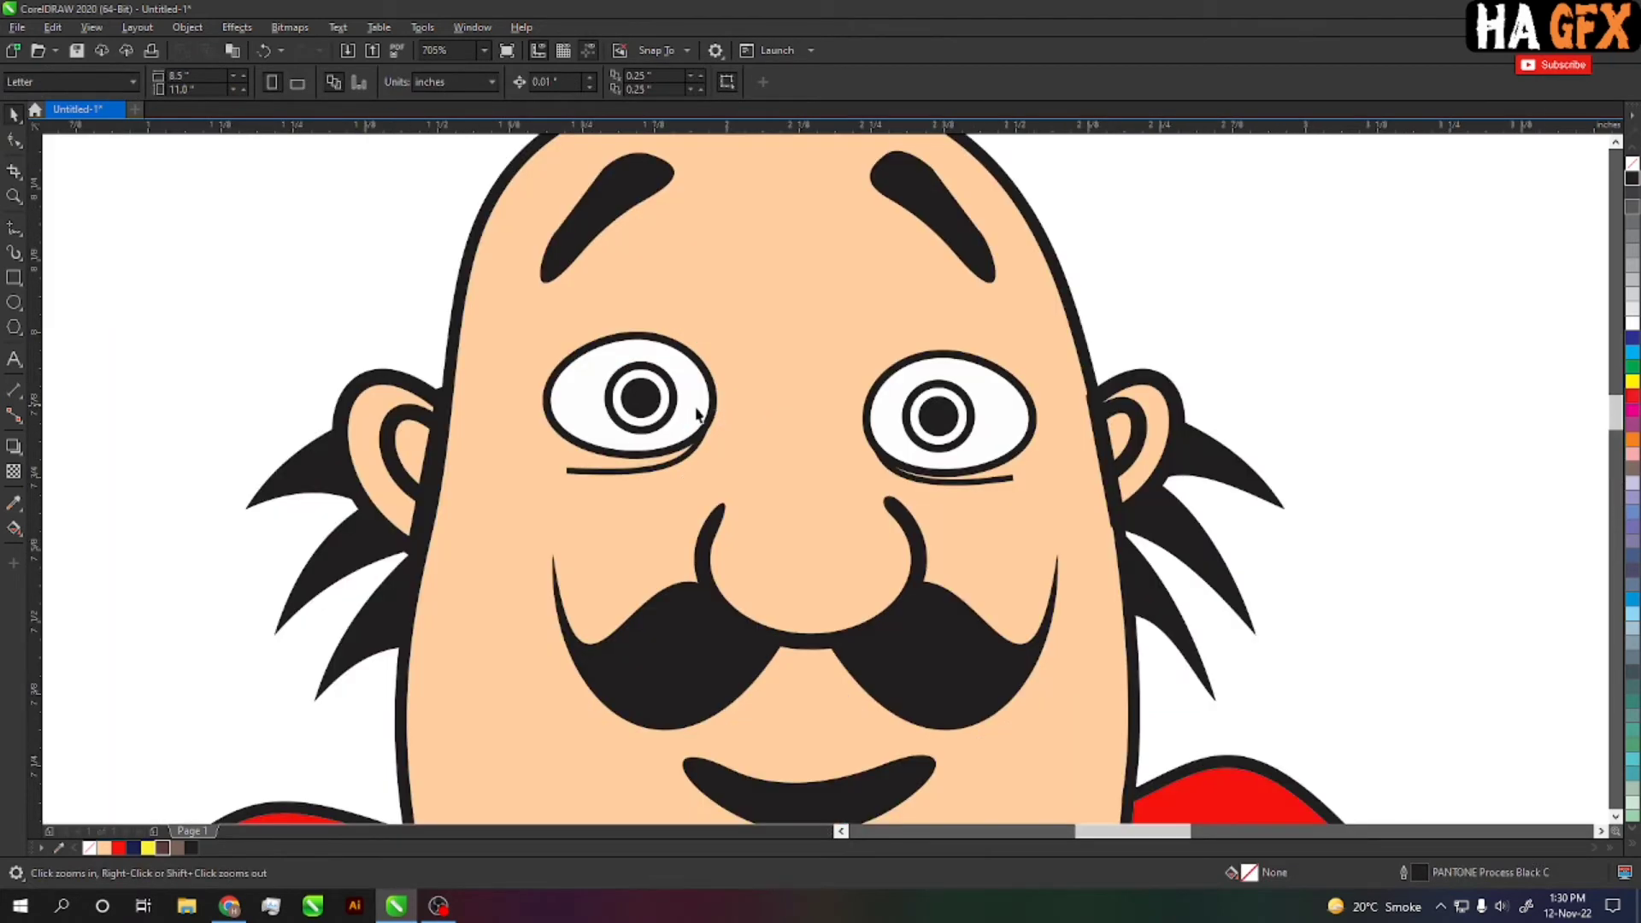
pyautogui.scroll(3, 687, 406)
pyautogui.press('space')
pyautogui.click(533, 470)
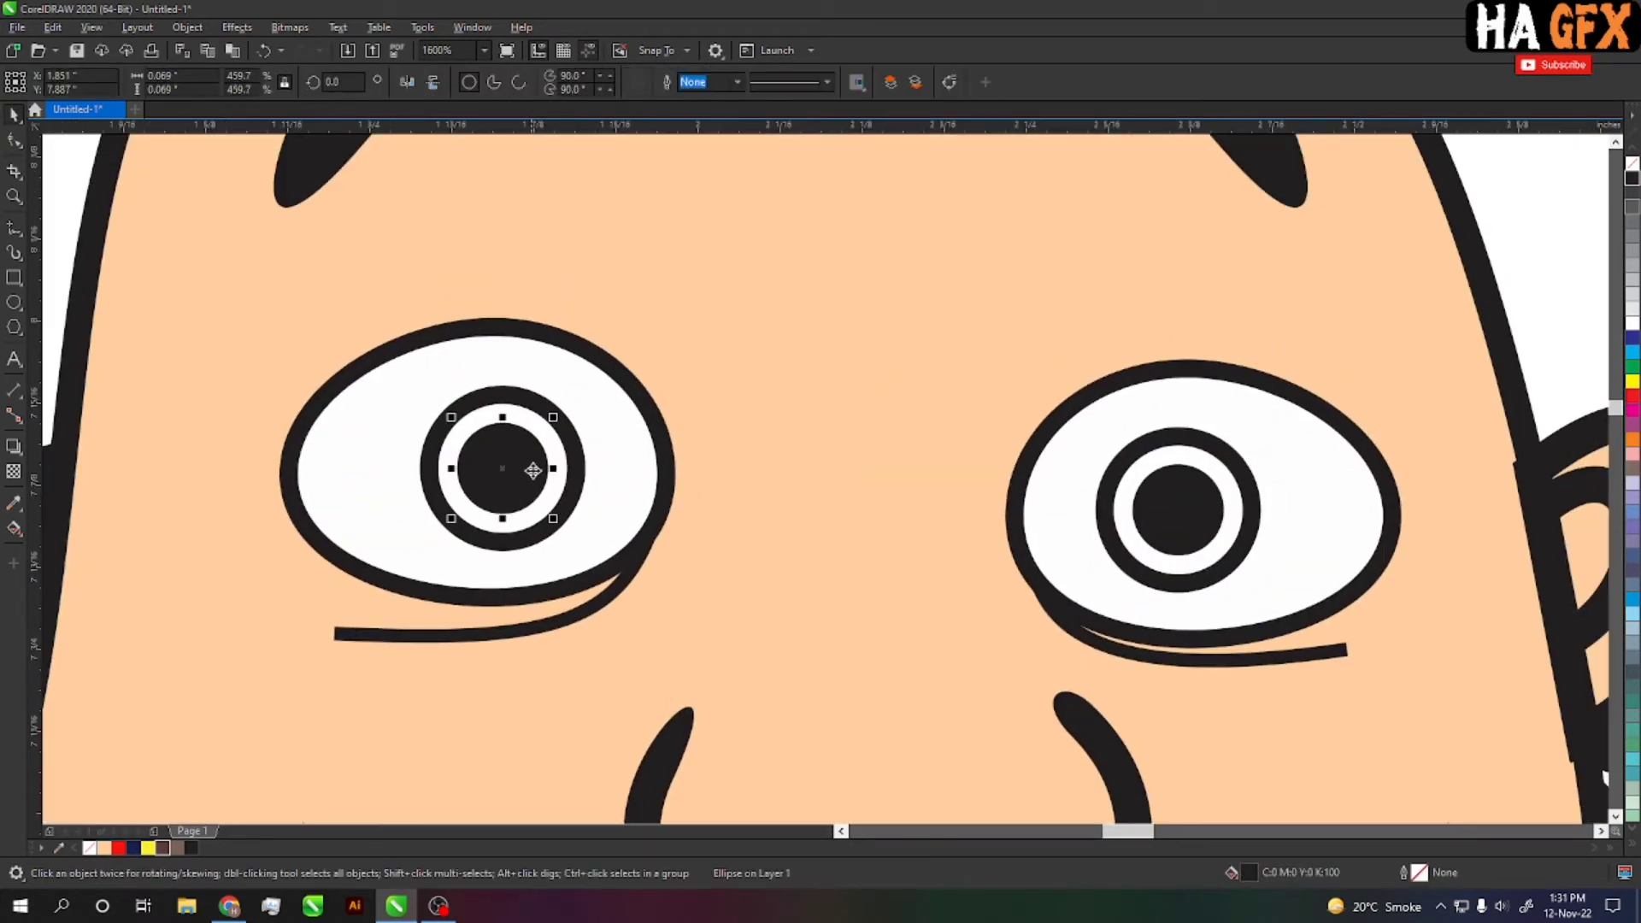
pyautogui.click(577, 470)
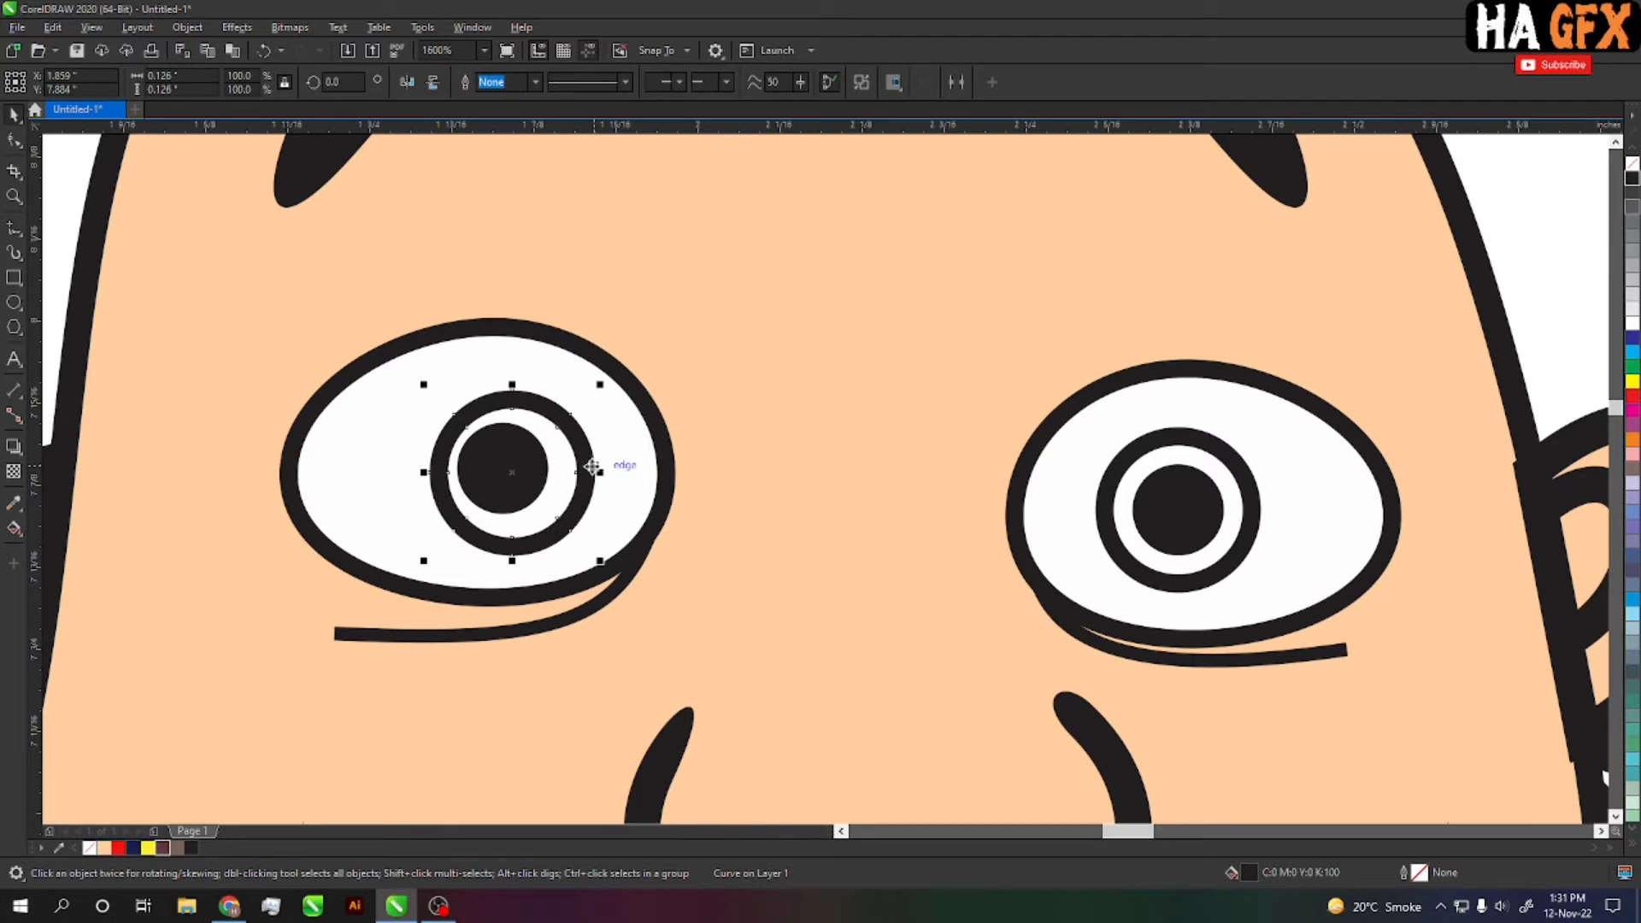
pyautogui.keyDown('shift'); pyautogui.click(1214, 453); pyautogui.keyUp('shift')
pyautogui.scroll(-4, 532, 539)
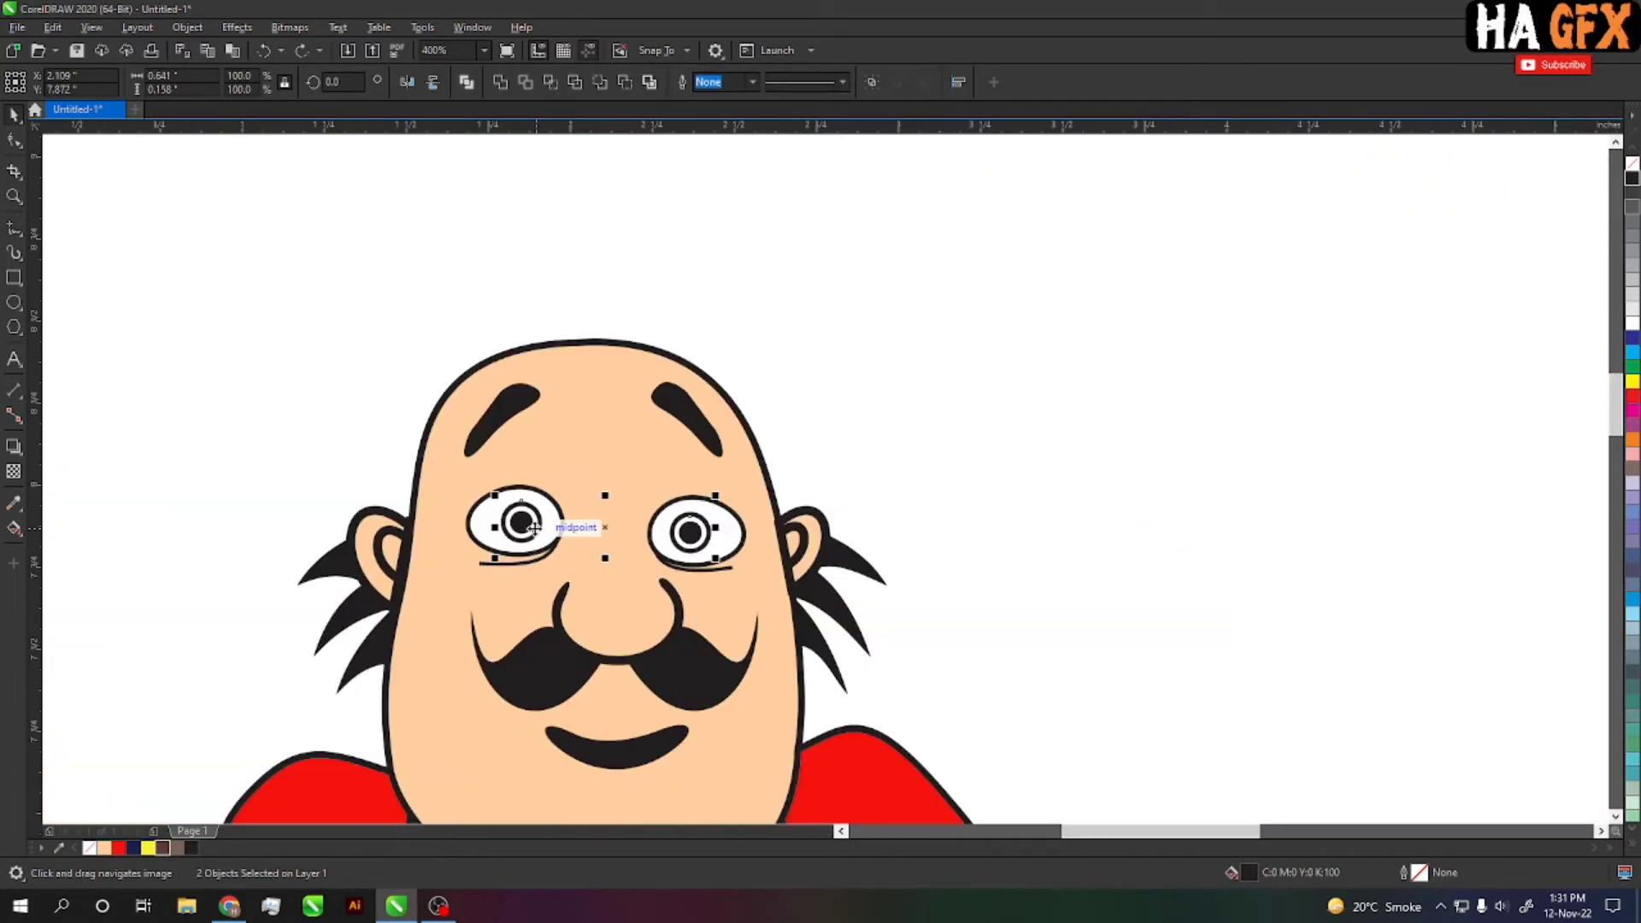
pyautogui.scroll(2, 534, 527)
pyautogui.moveTo(534, 527); pyautogui.dragTo(1306, 527)
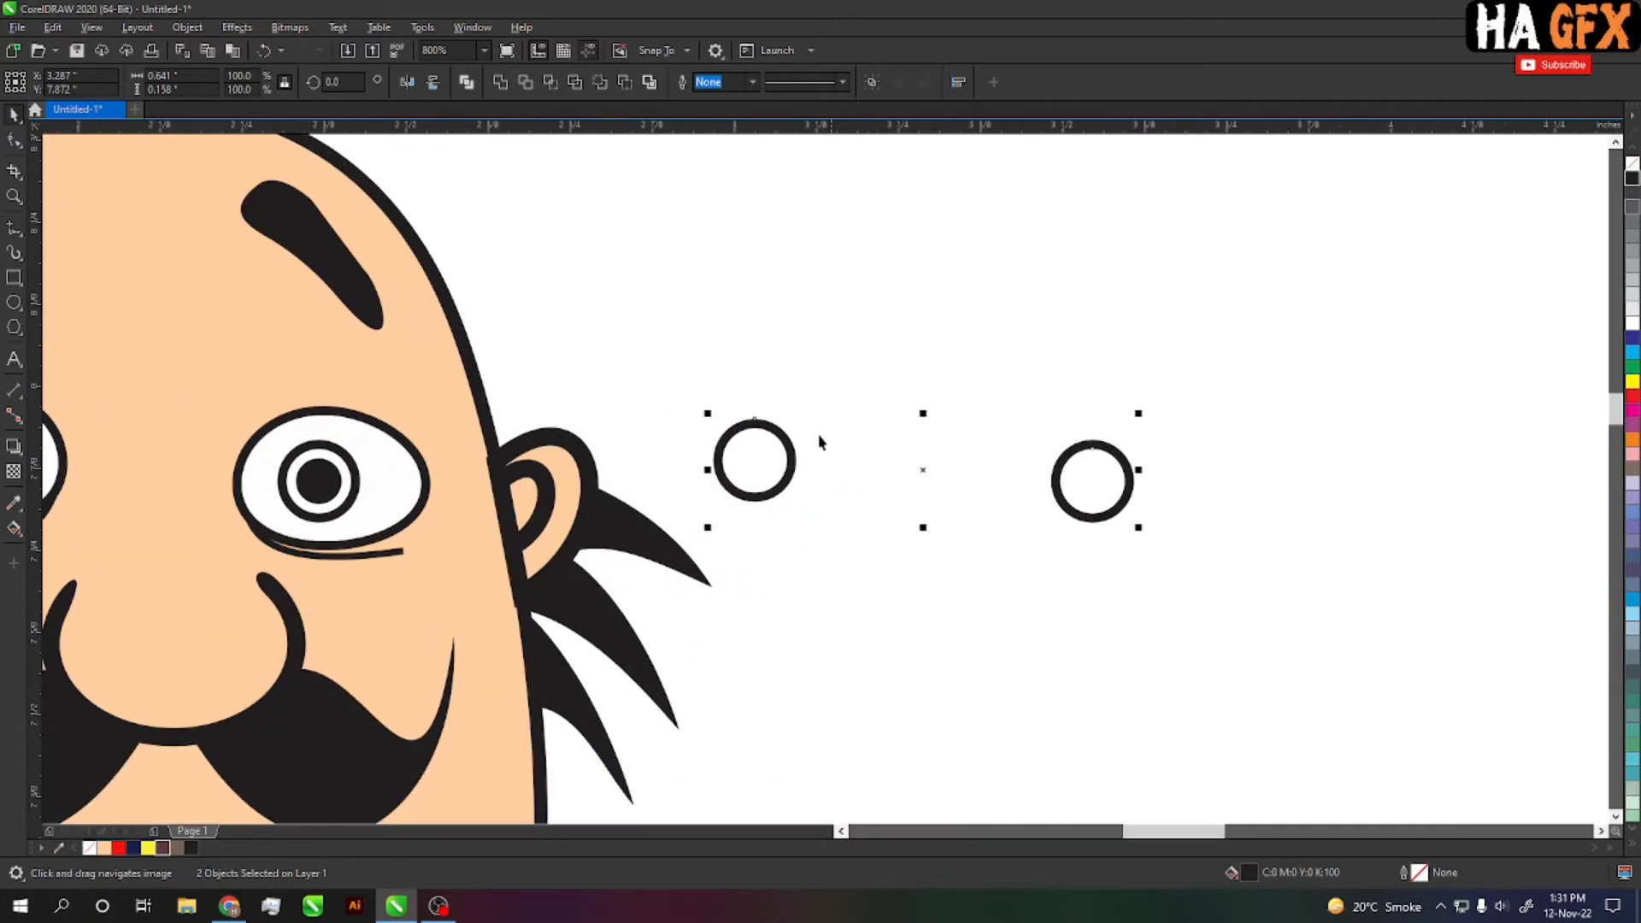
# Break apart both copied rings into separate circles
pyautogui.press('z')
pyautogui.moveTo(623, 348); pyautogui.dragTo(1324, 660)
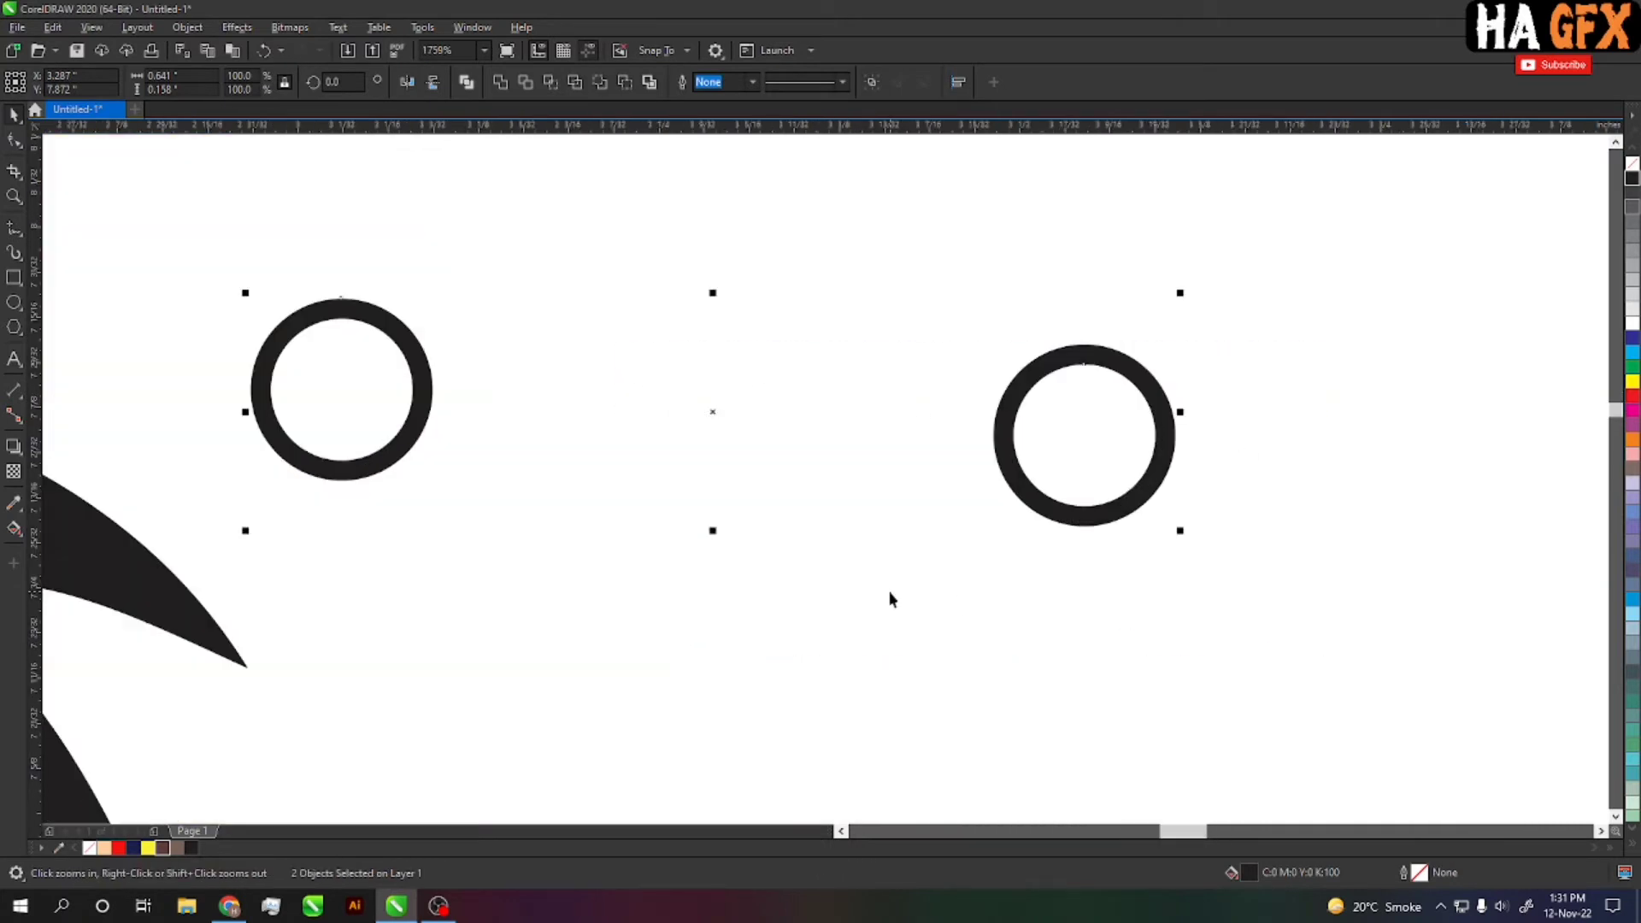
pyautogui.press('space')
pyautogui.press('Escape')
pyautogui.click(408, 335)
pyautogui.click(861, 82)
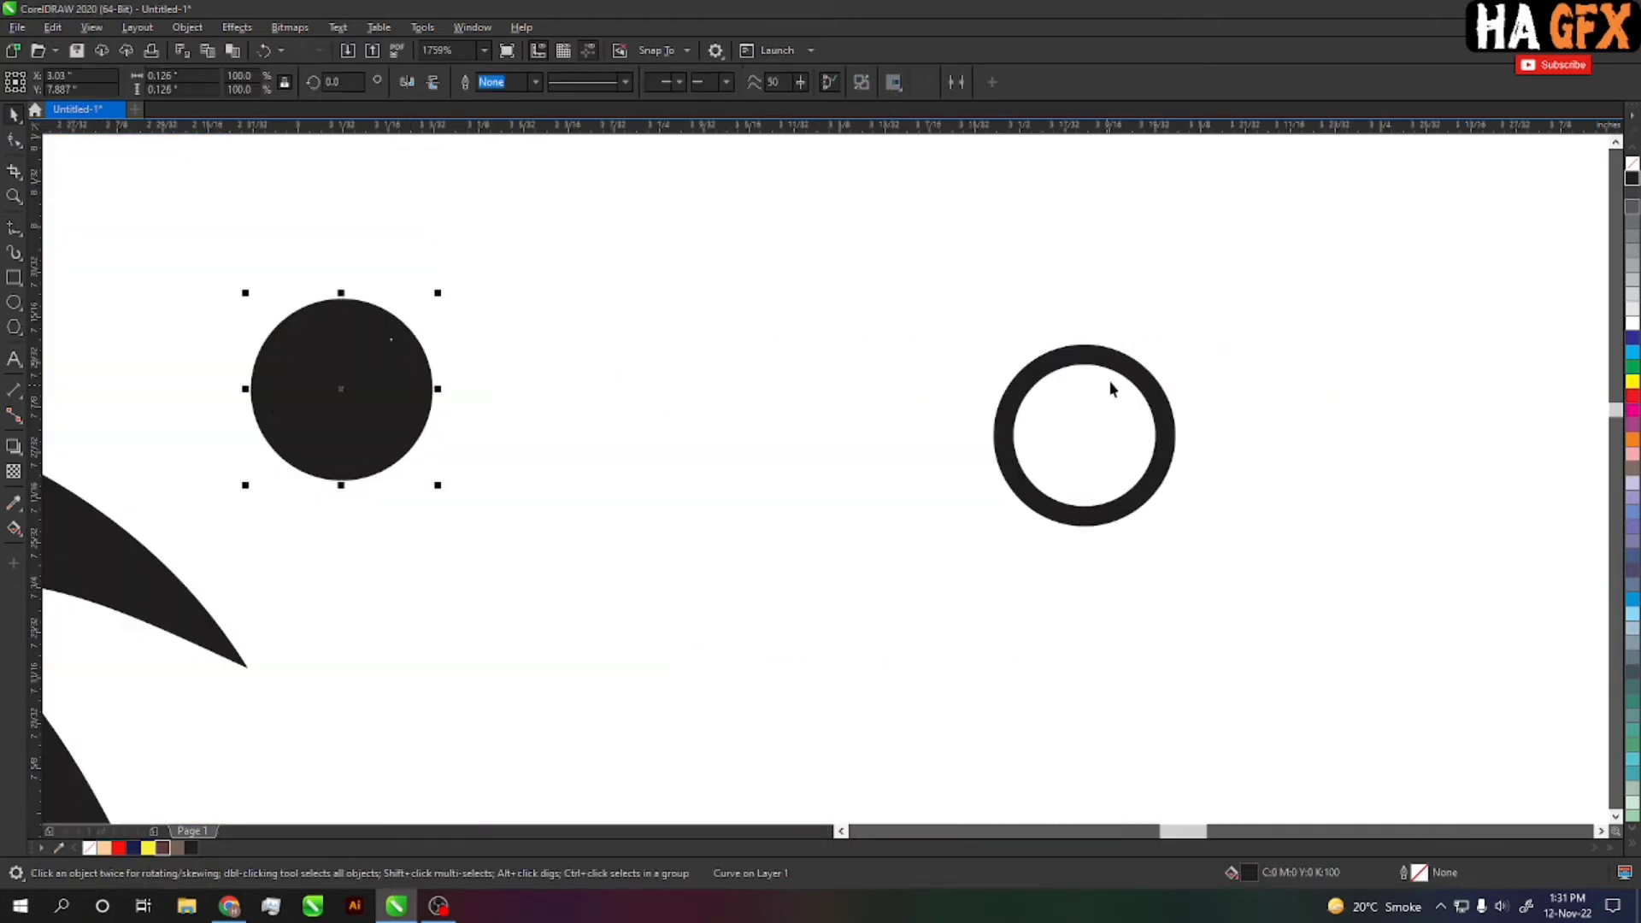
pyautogui.click(1090, 346)
pyautogui.click(861, 82)
pyautogui.click(1096, 339)
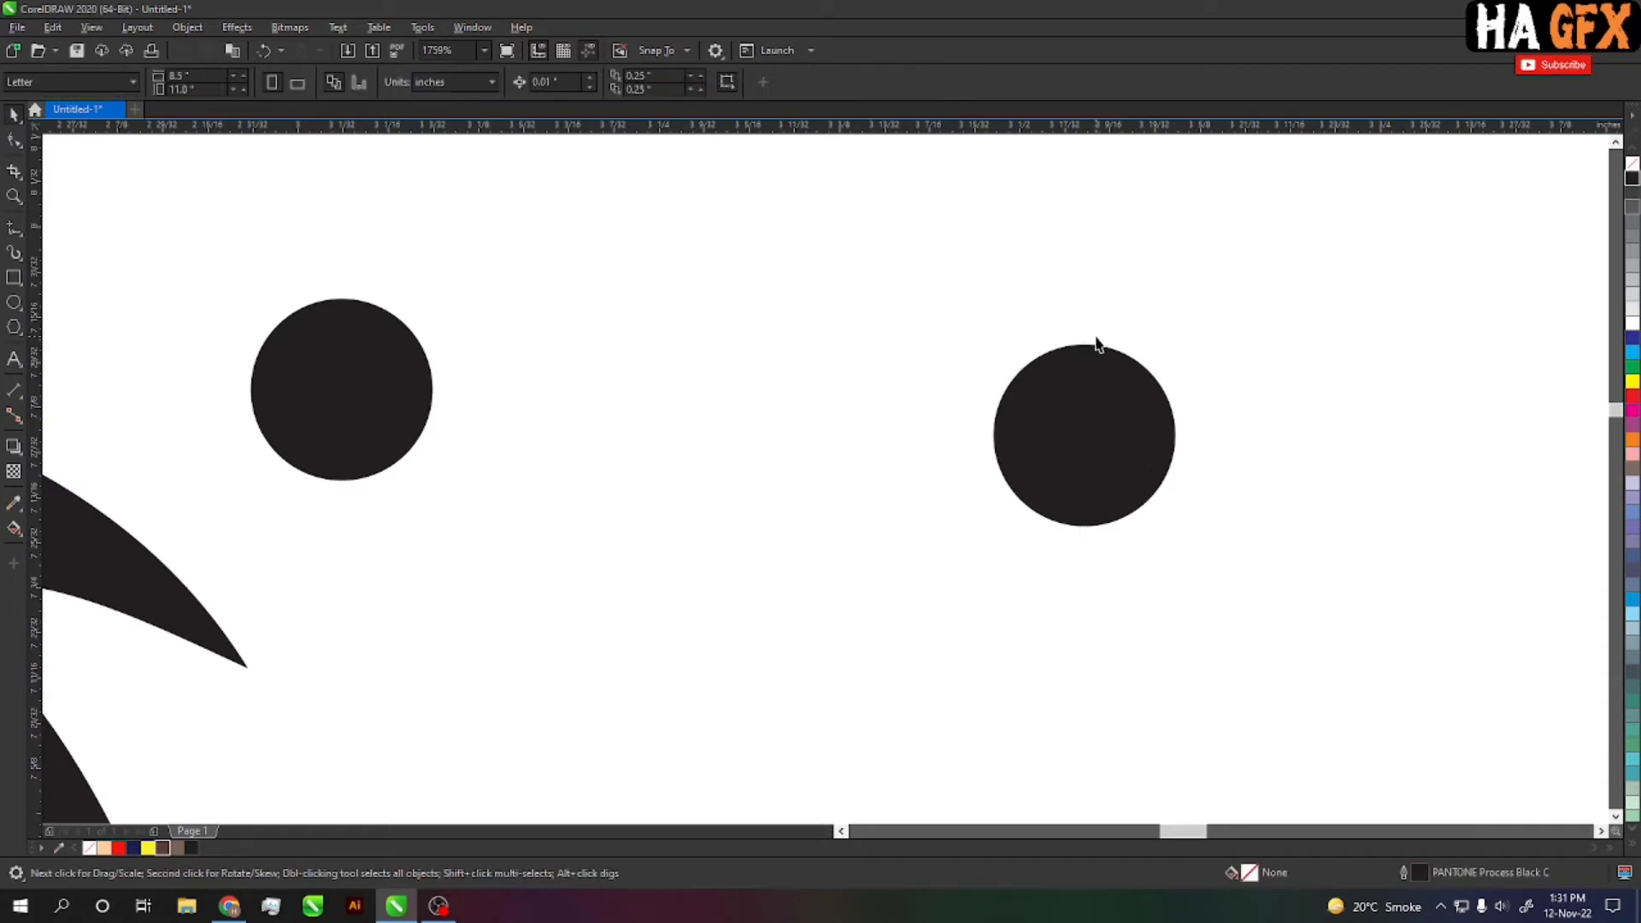
# Delete the outer circle of each ring, leaving two solid discs
pyautogui.click(1094, 349)
pyautogui.press('Delete')
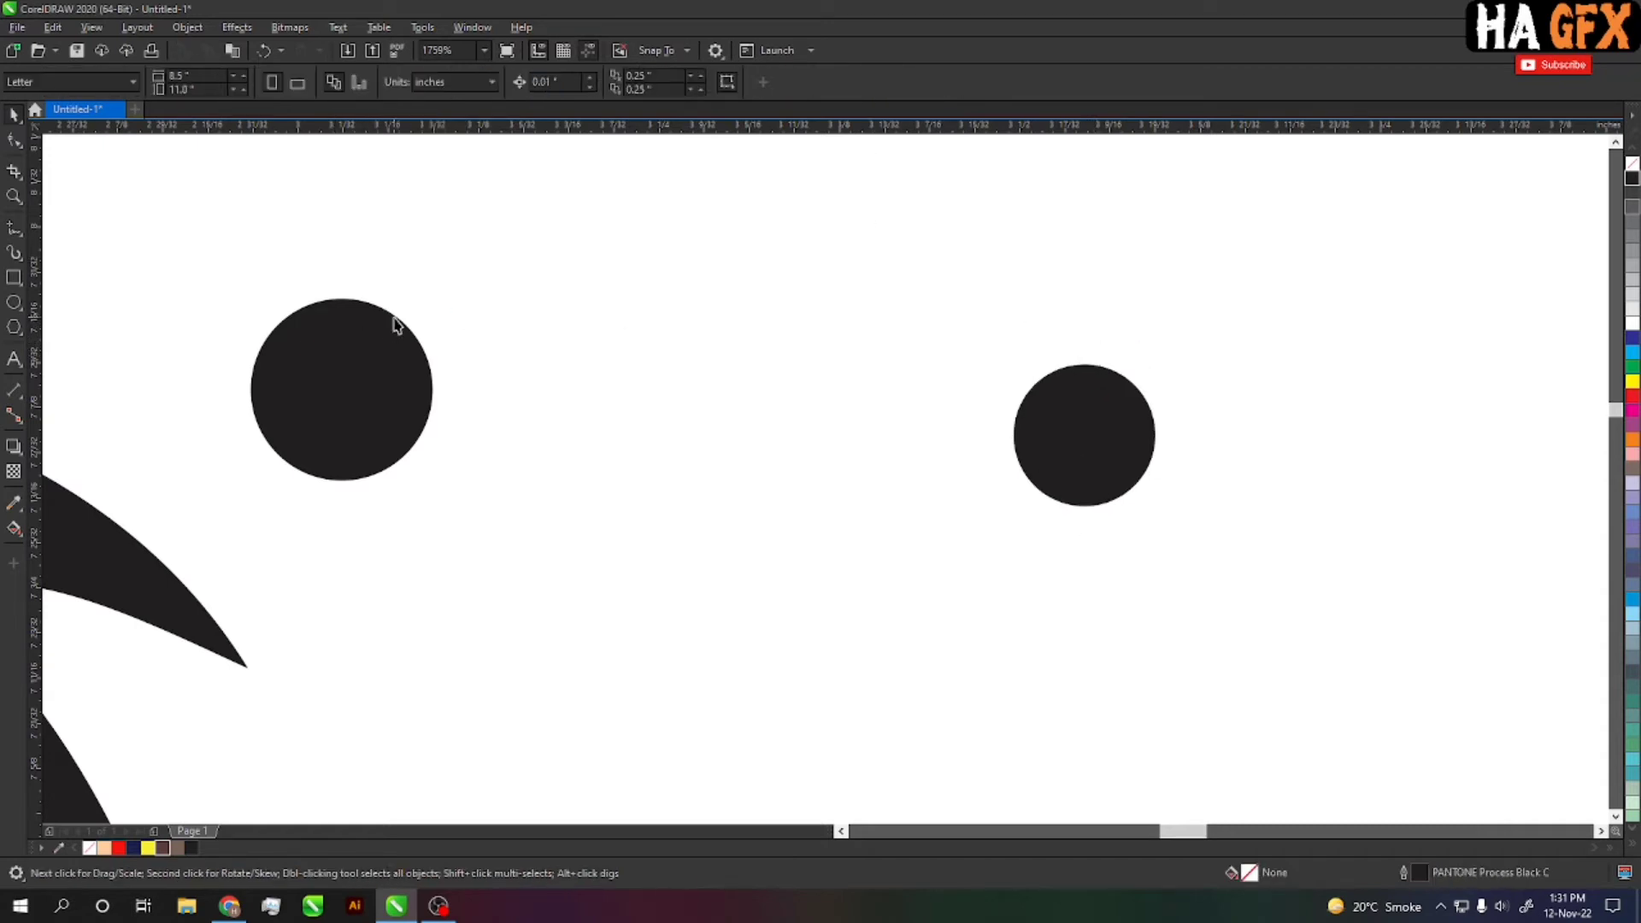
pyautogui.click(396, 324)
pyautogui.press('Delete')
# Fill both discs brown and place them over the pupils
pyautogui.moveTo(502, 275); pyautogui.dragTo(1504, 676)
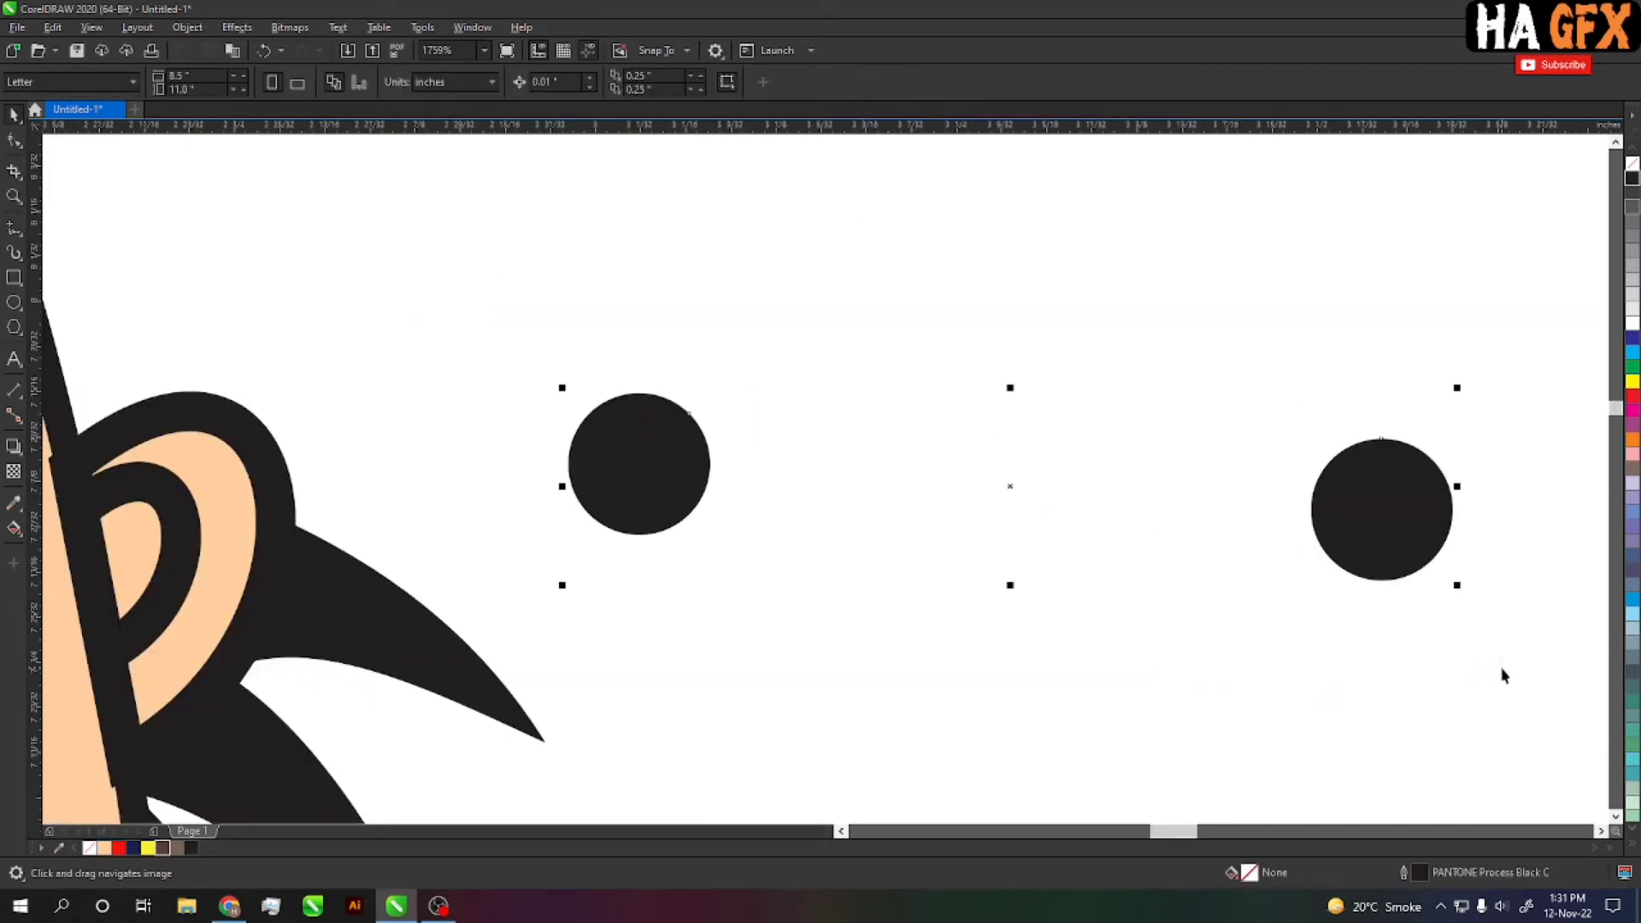
pyautogui.moveTo(753, 643); pyautogui.dragTo(802, 605)
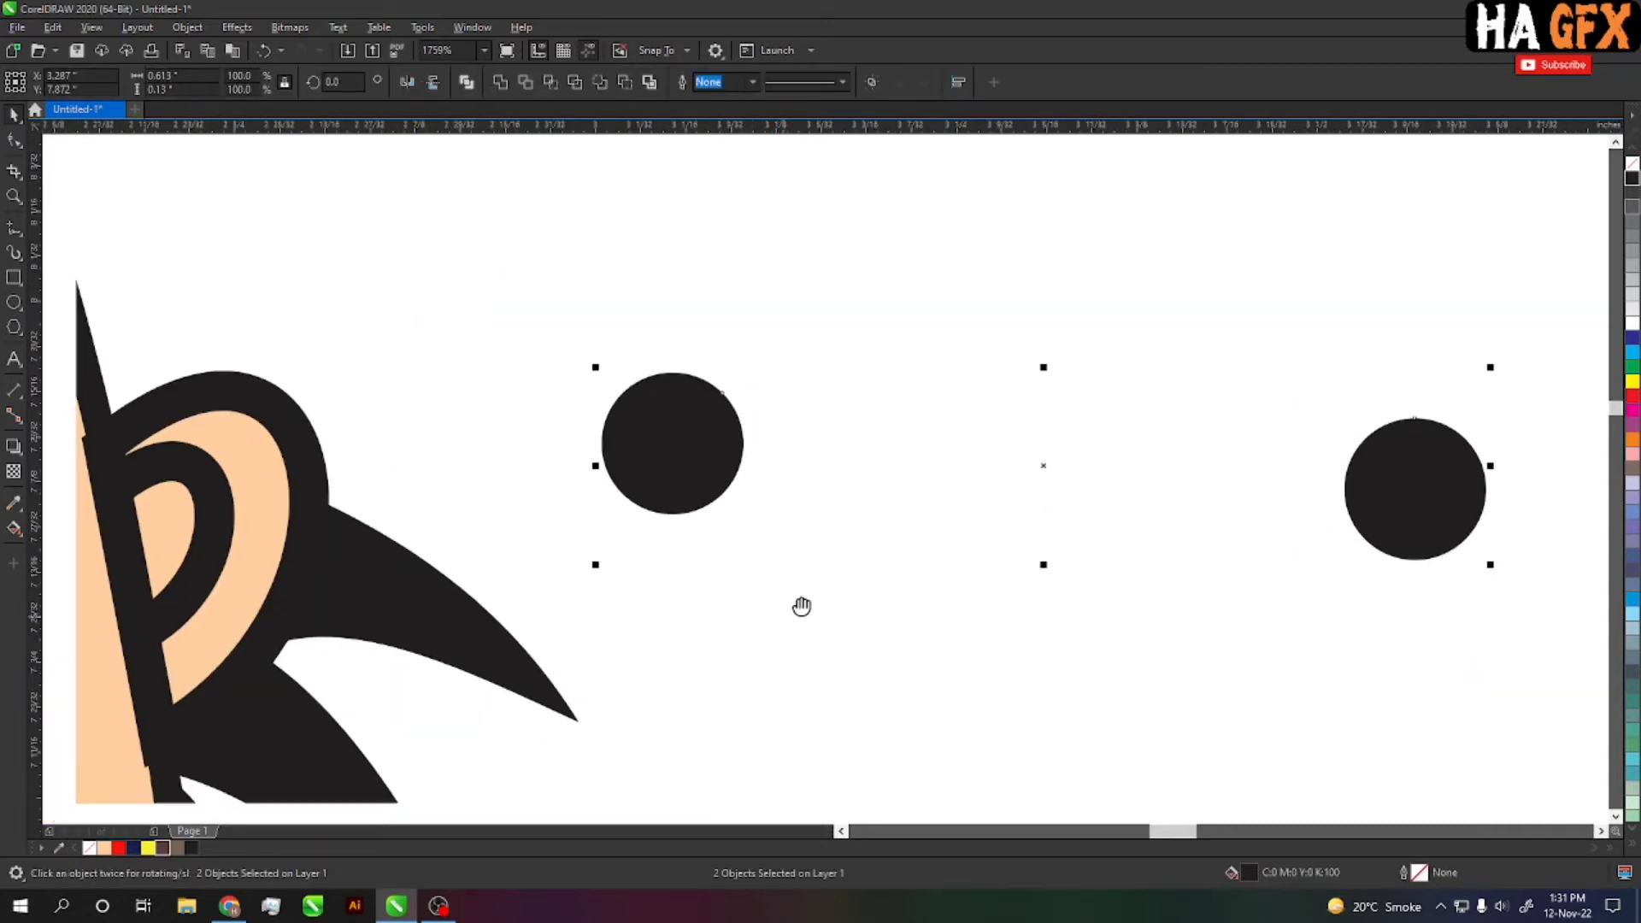
pyautogui.click(157, 848)
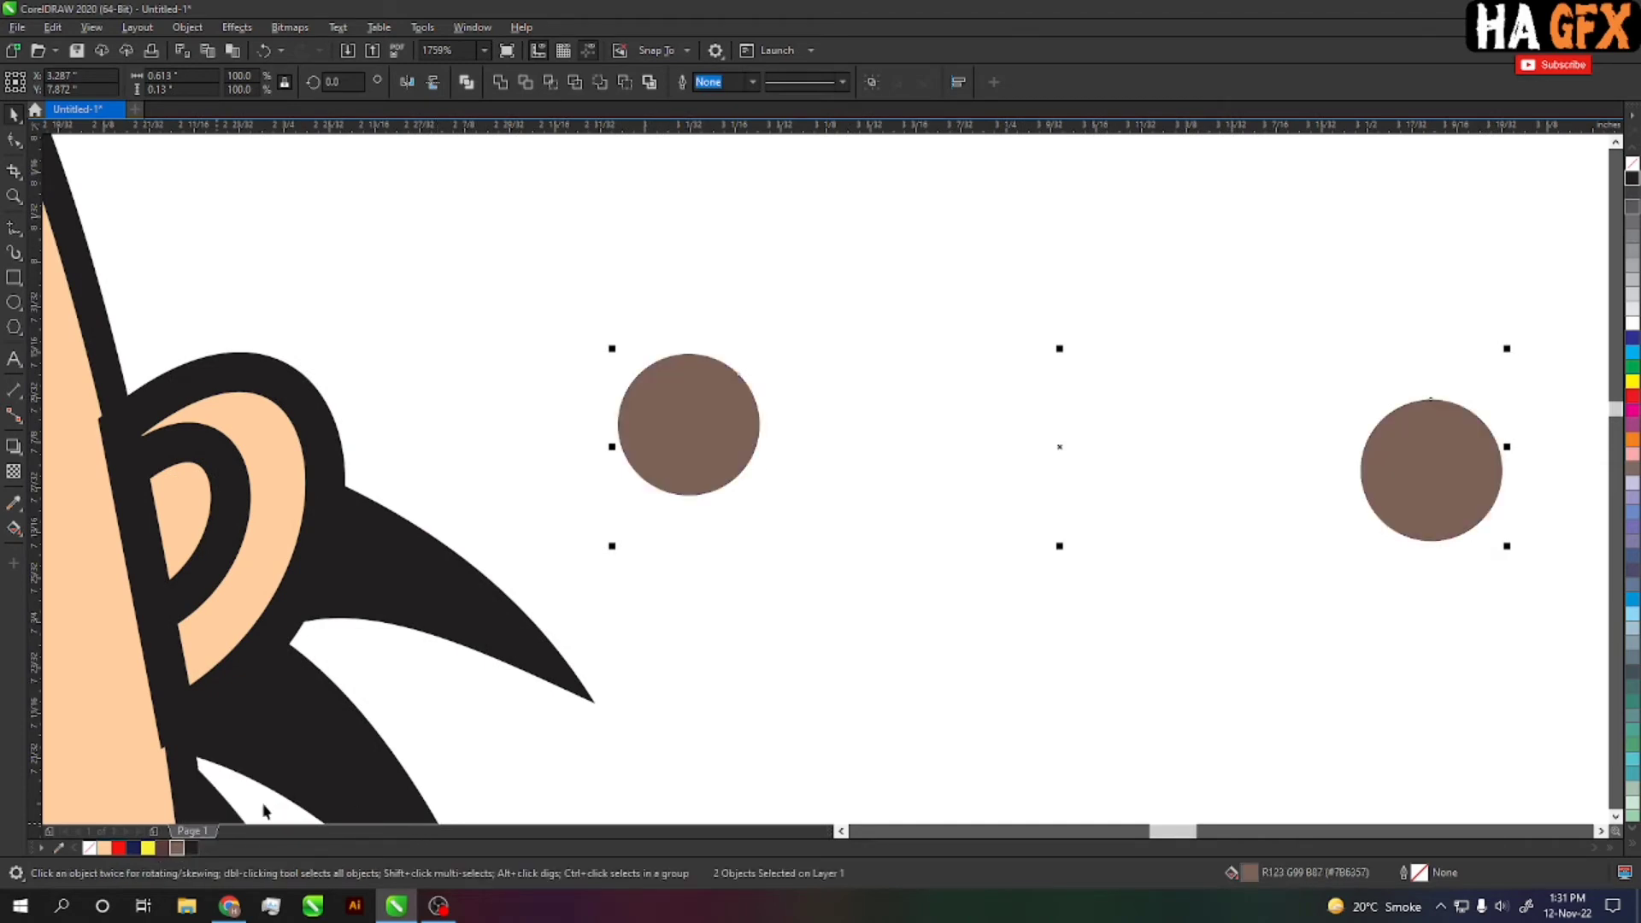
pyautogui.scroll(-4, 908, 616)
pyautogui.moveTo(1058, 648); pyautogui.dragTo(1230, 644)
pyautogui.moveTo(1146, 525); pyautogui.dragTo(408, 561)
# Bring both black pupils in front of the brown discs
pyautogui.press('z')
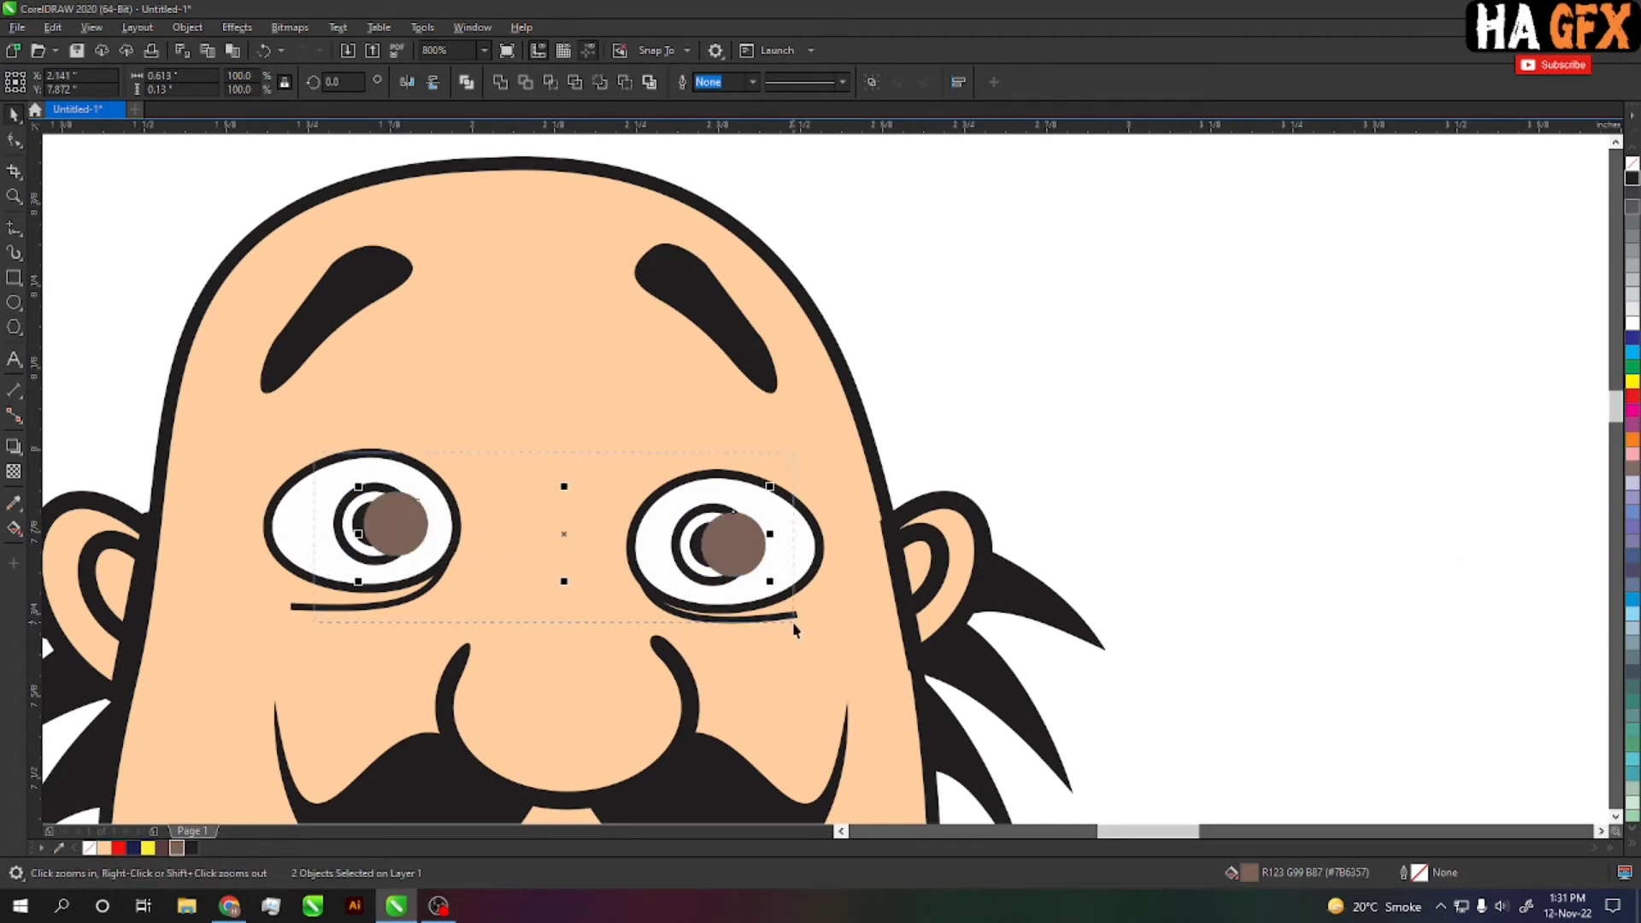
pyautogui.moveTo(318, 470); pyautogui.dragTo(795, 628)
pyautogui.press('space')
pyautogui.click(1284, 501)
pyautogui.keyDown('shift'); pyautogui.click(176, 418); pyautogui.keyUp('shift')
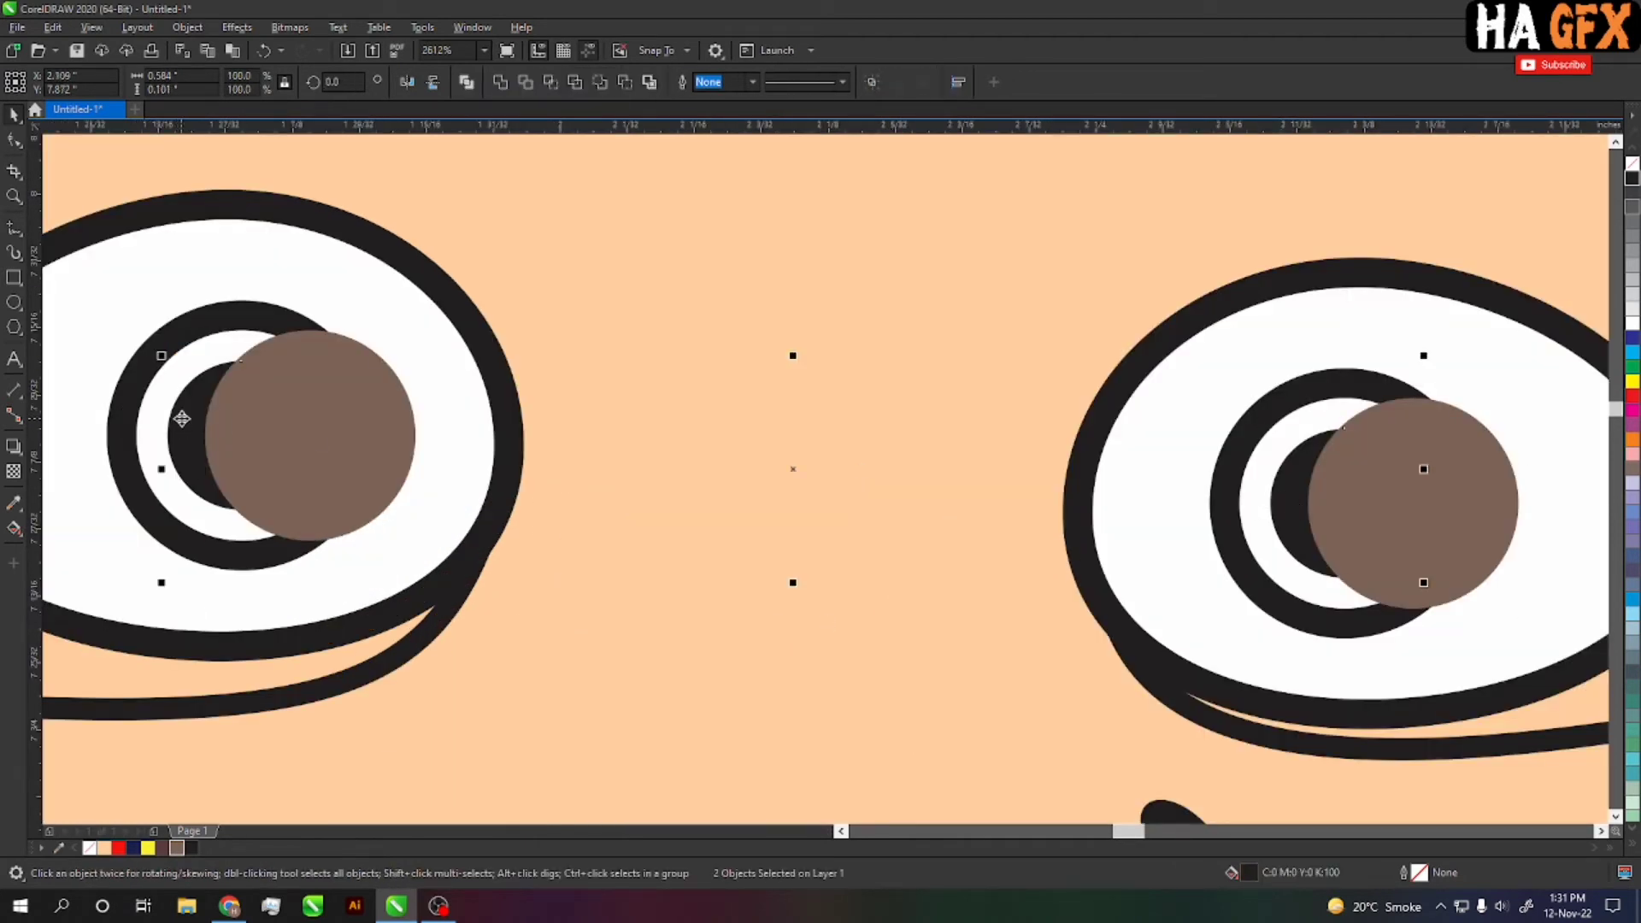
pyautogui.hotkey('shift', 'pageup')
pyautogui.press('Escape')
# Centre the brown discs on the pupils as irises
pyautogui.click(399, 469)
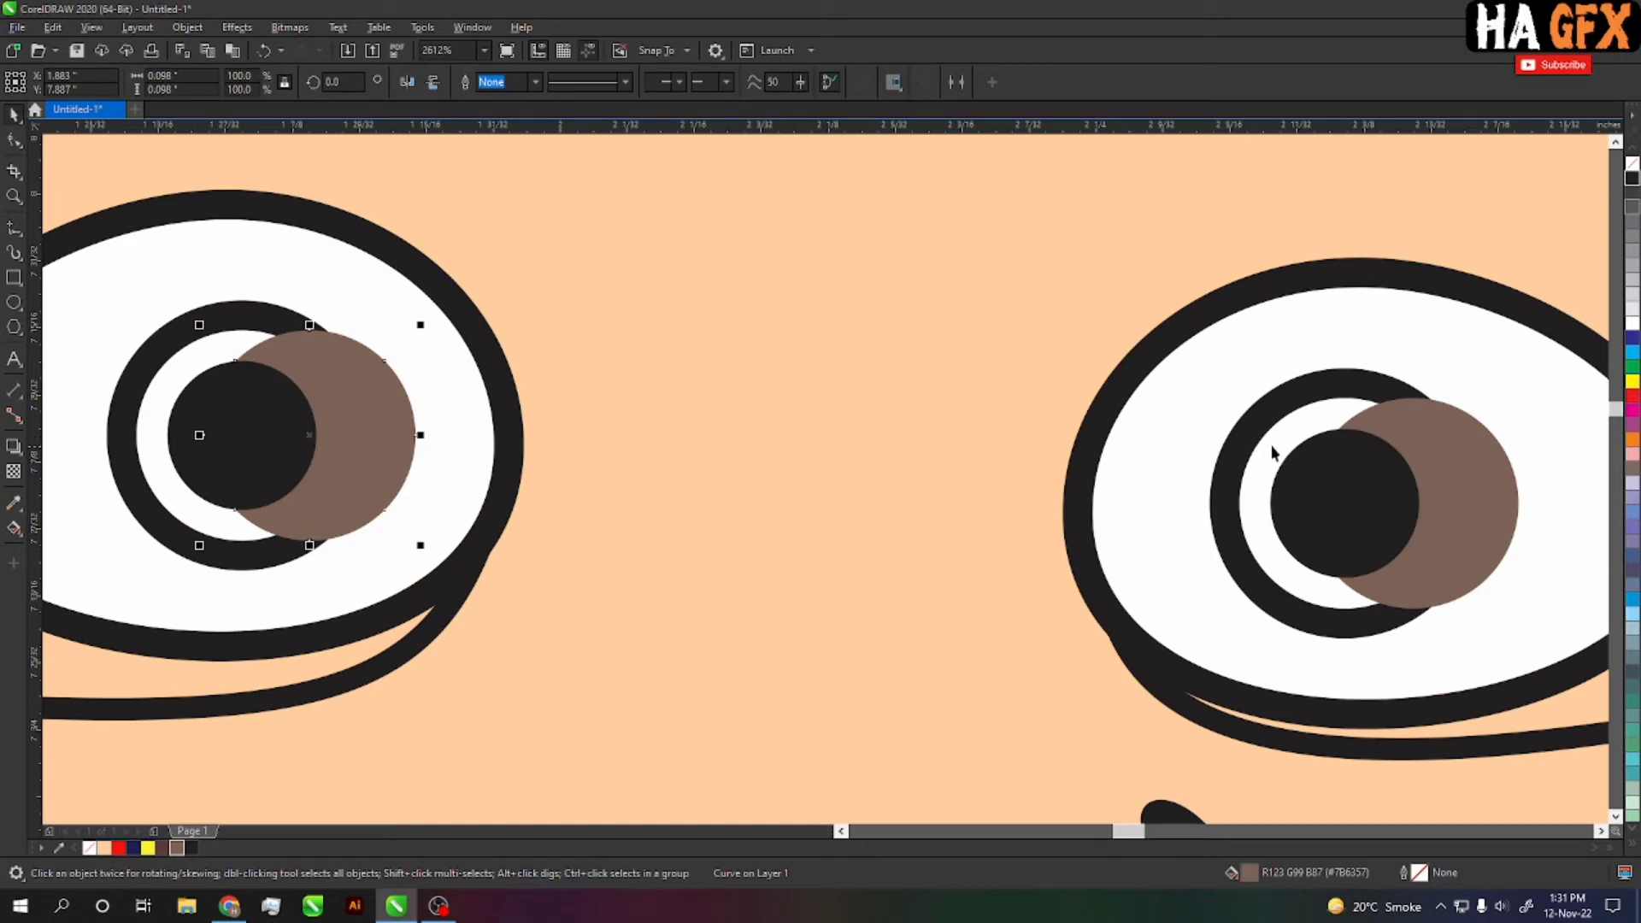
pyautogui.keyDown('shift'); pyautogui.click(1445, 441); pyautogui.keyUp('shift')
pyautogui.scroll(2, 1416, 416)
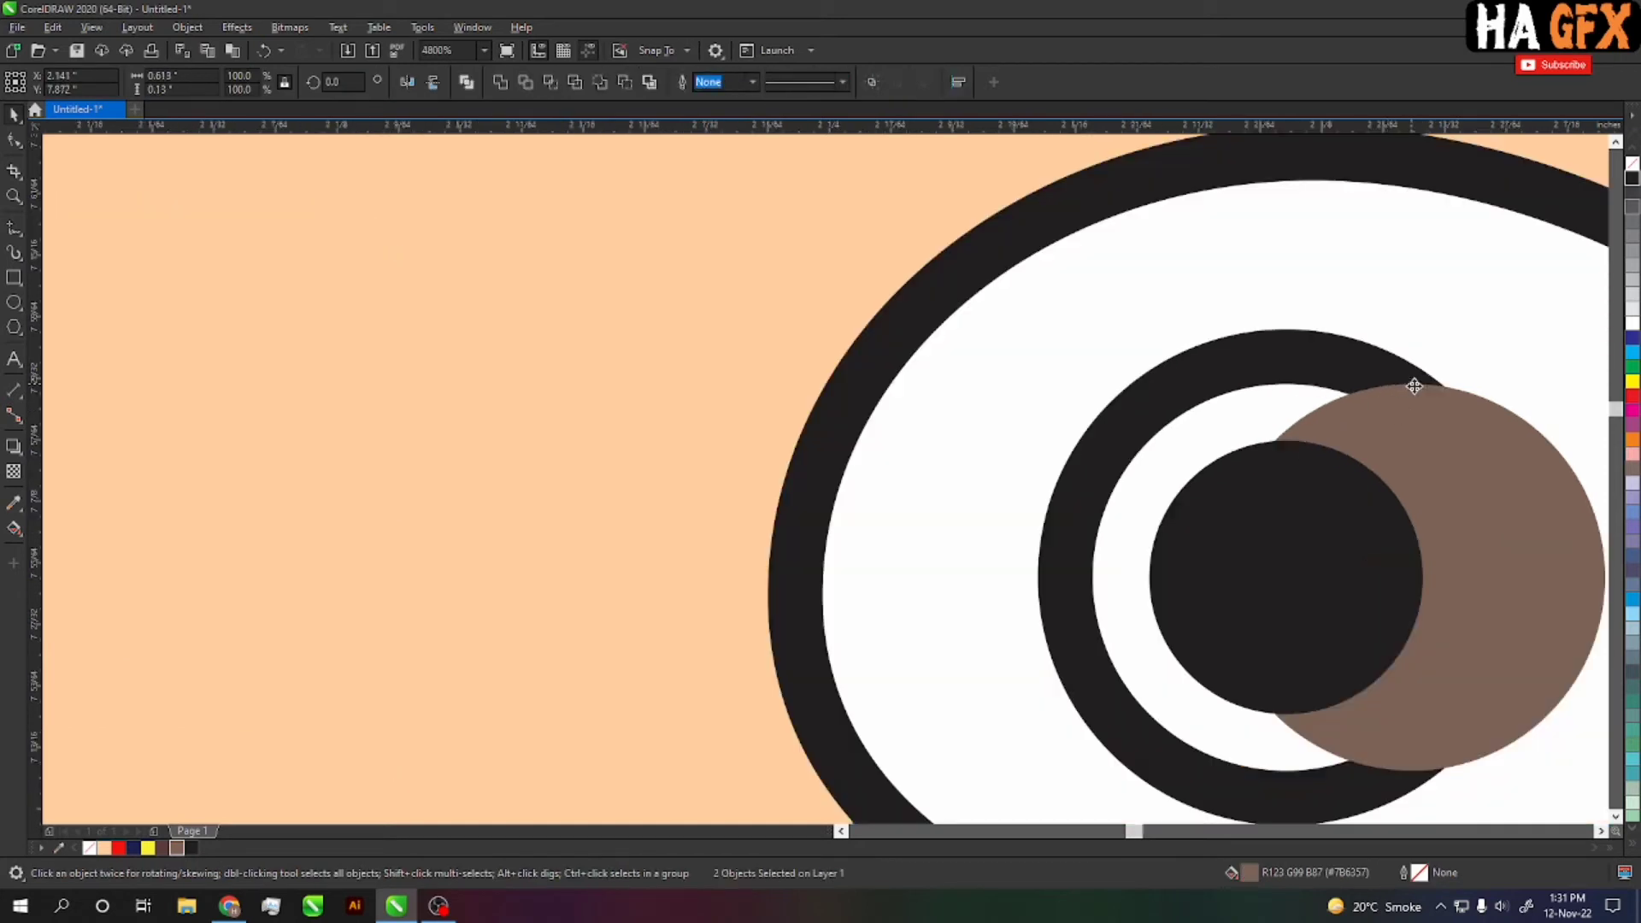
pyautogui.moveTo(1414, 385); pyautogui.dragTo(1285, 385)
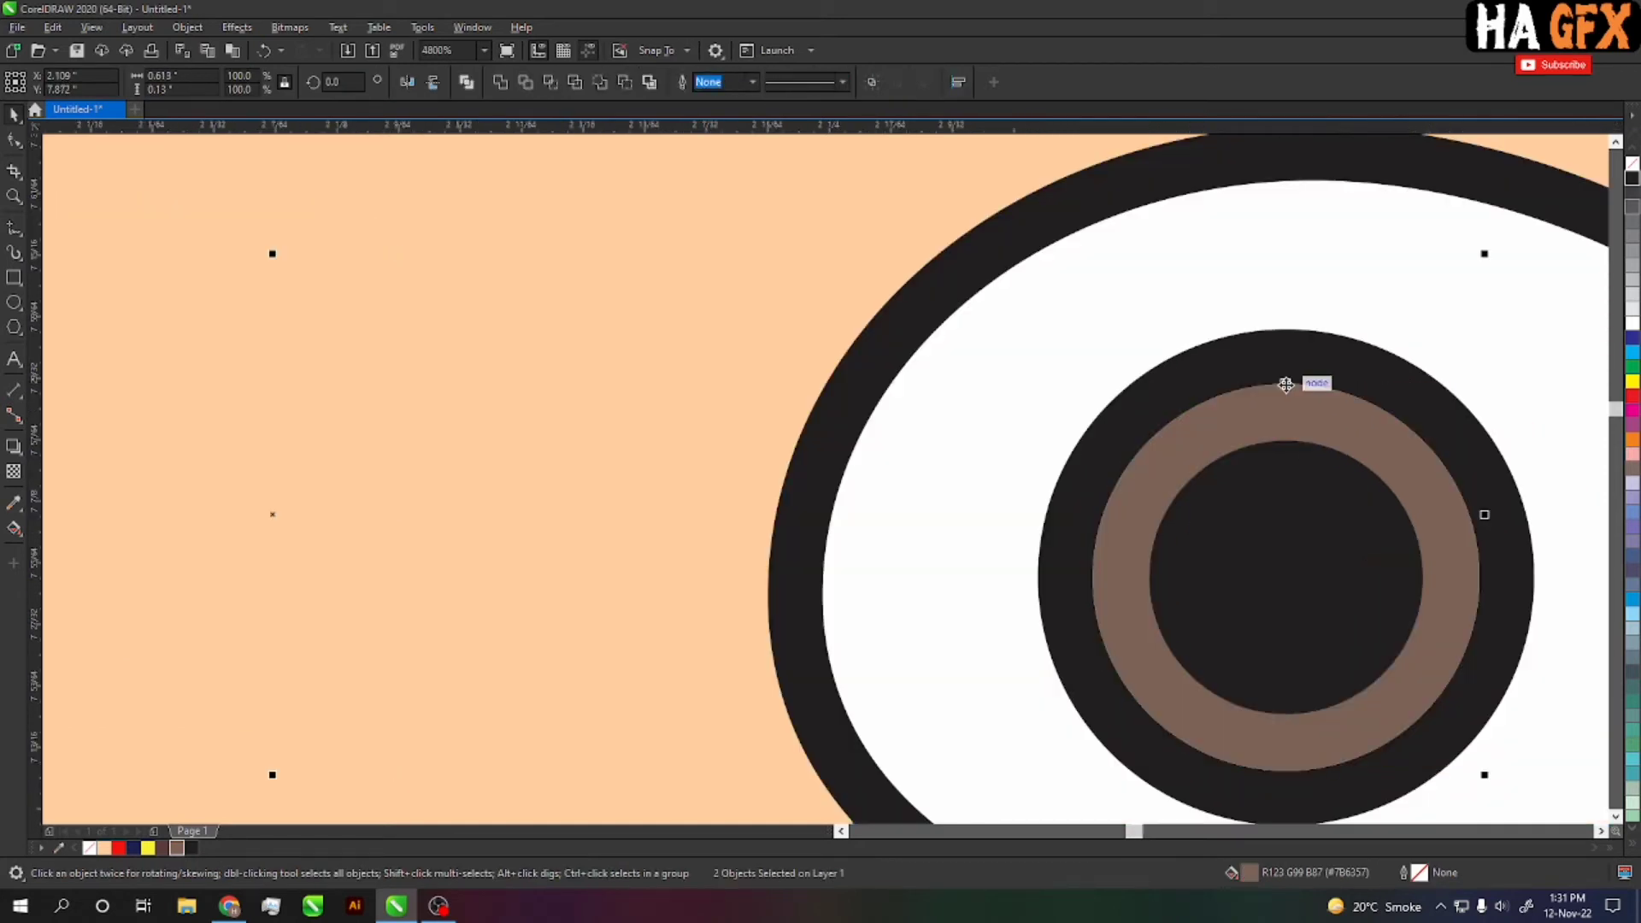
pyautogui.press('Escape')
pyautogui.scroll(-4, 769, 512)
# Make a small white copy of the left pupil at its upper right
pyautogui.click(765, 530)
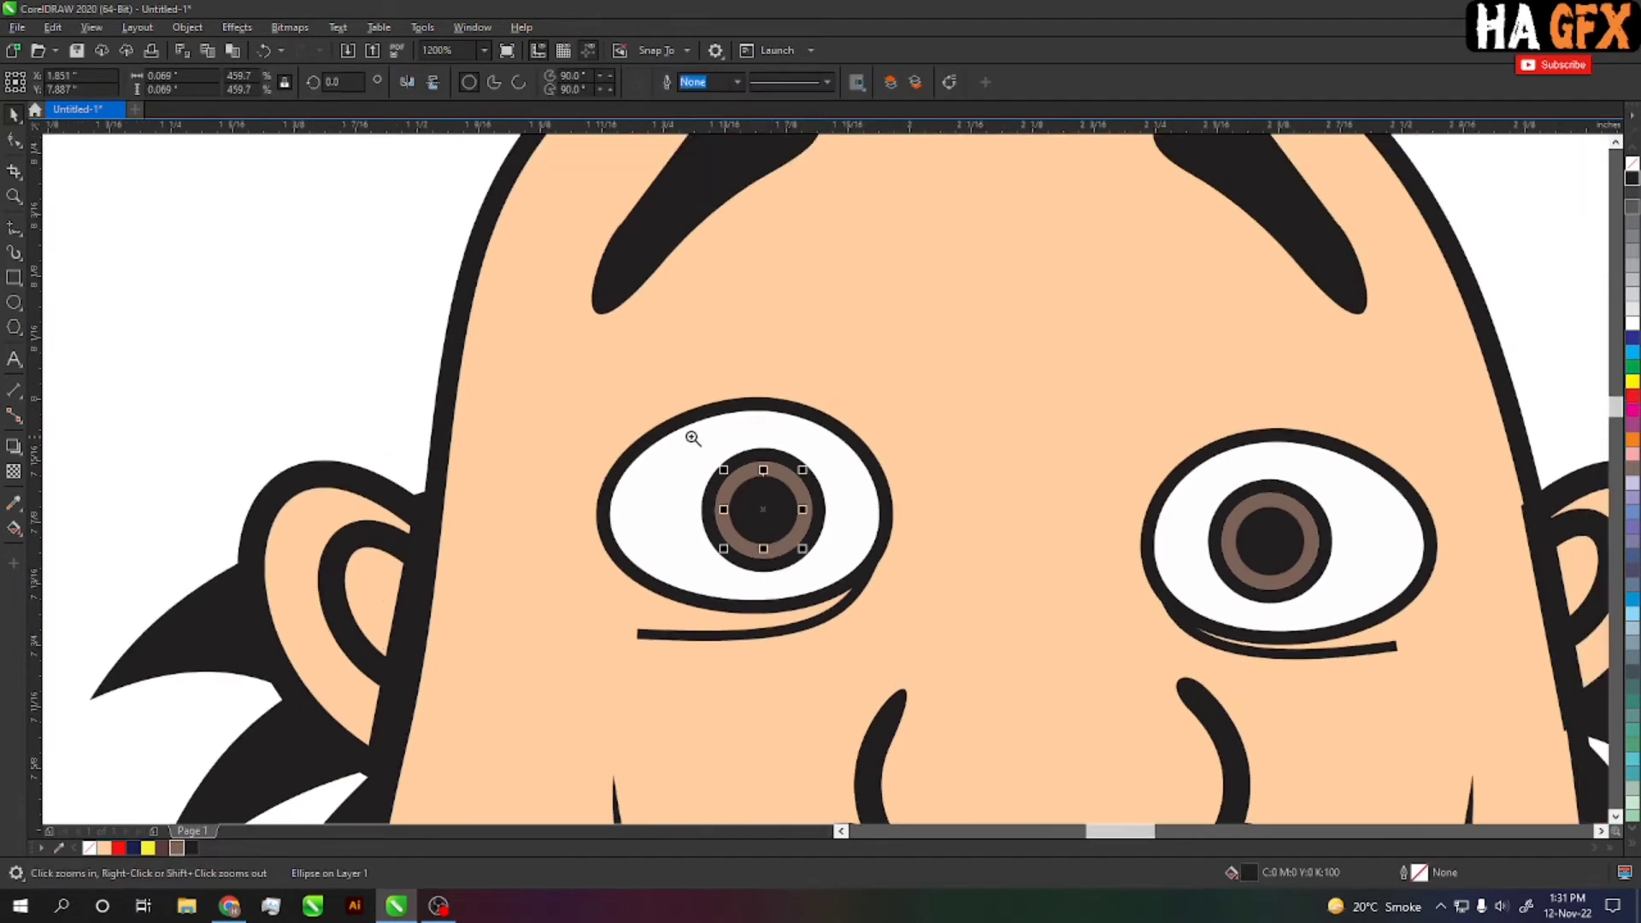
pyautogui.scroll(4, 752, 547)
pyautogui.moveTo(706, 579); pyautogui.dragTo(765, 537)
pyautogui.moveTo(894, 639); pyautogui.dragTo(827, 573)
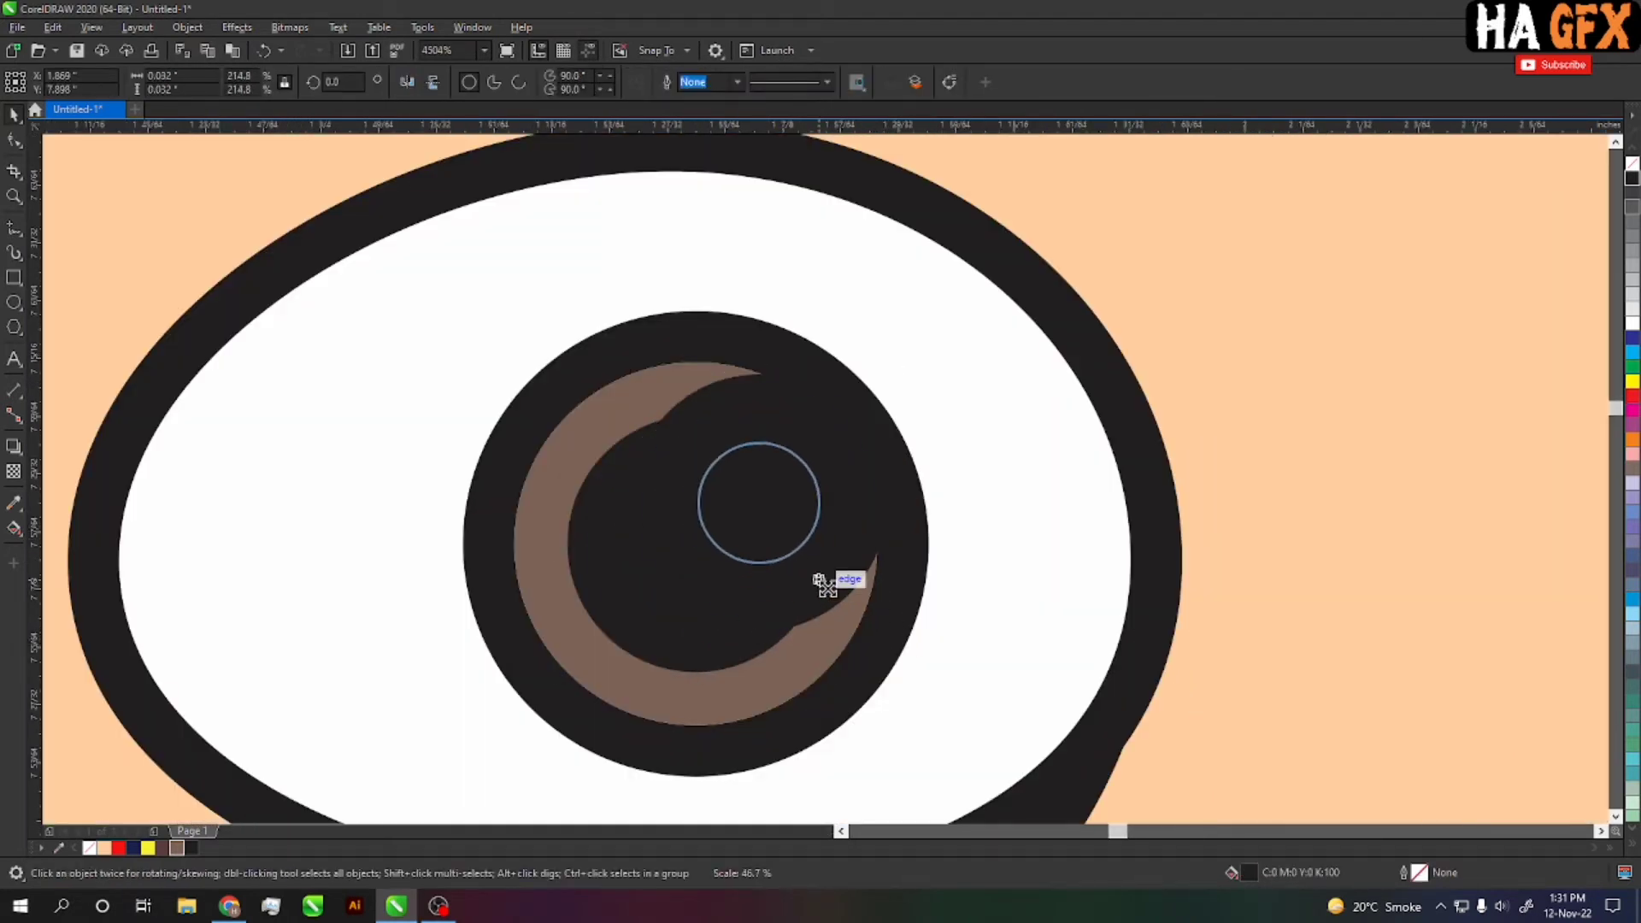
pyautogui.scroll(-2, 652, 509)
pyautogui.click(1632, 323)
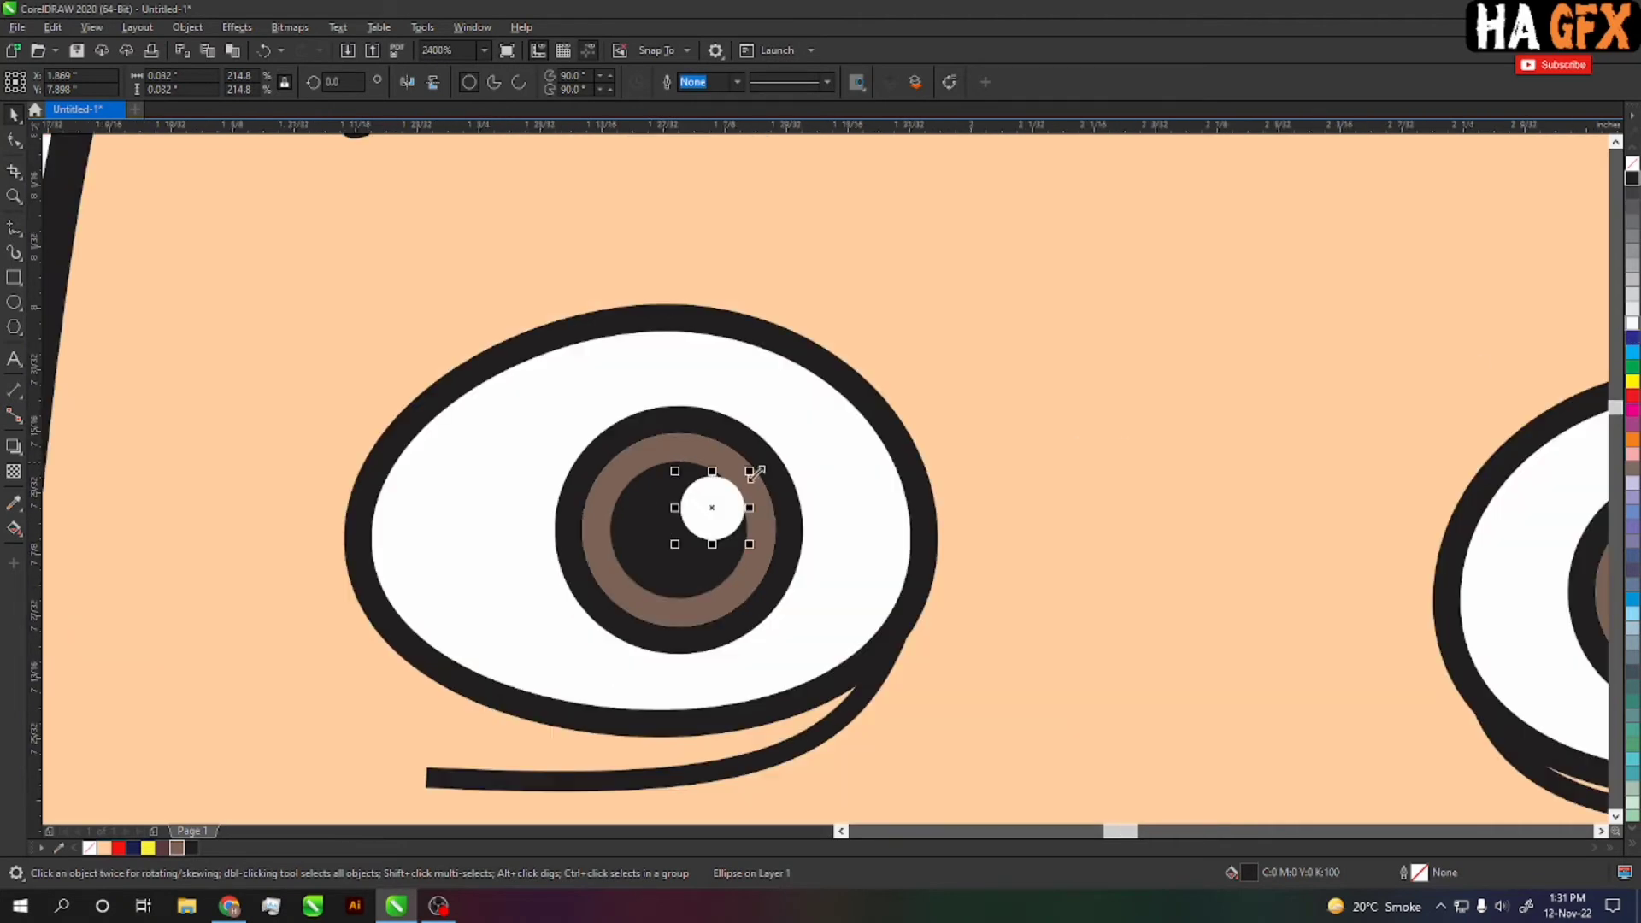
pyautogui.press('Escape')
pyautogui.scroll(2, 692, 517)
pyautogui.click(660, 512)
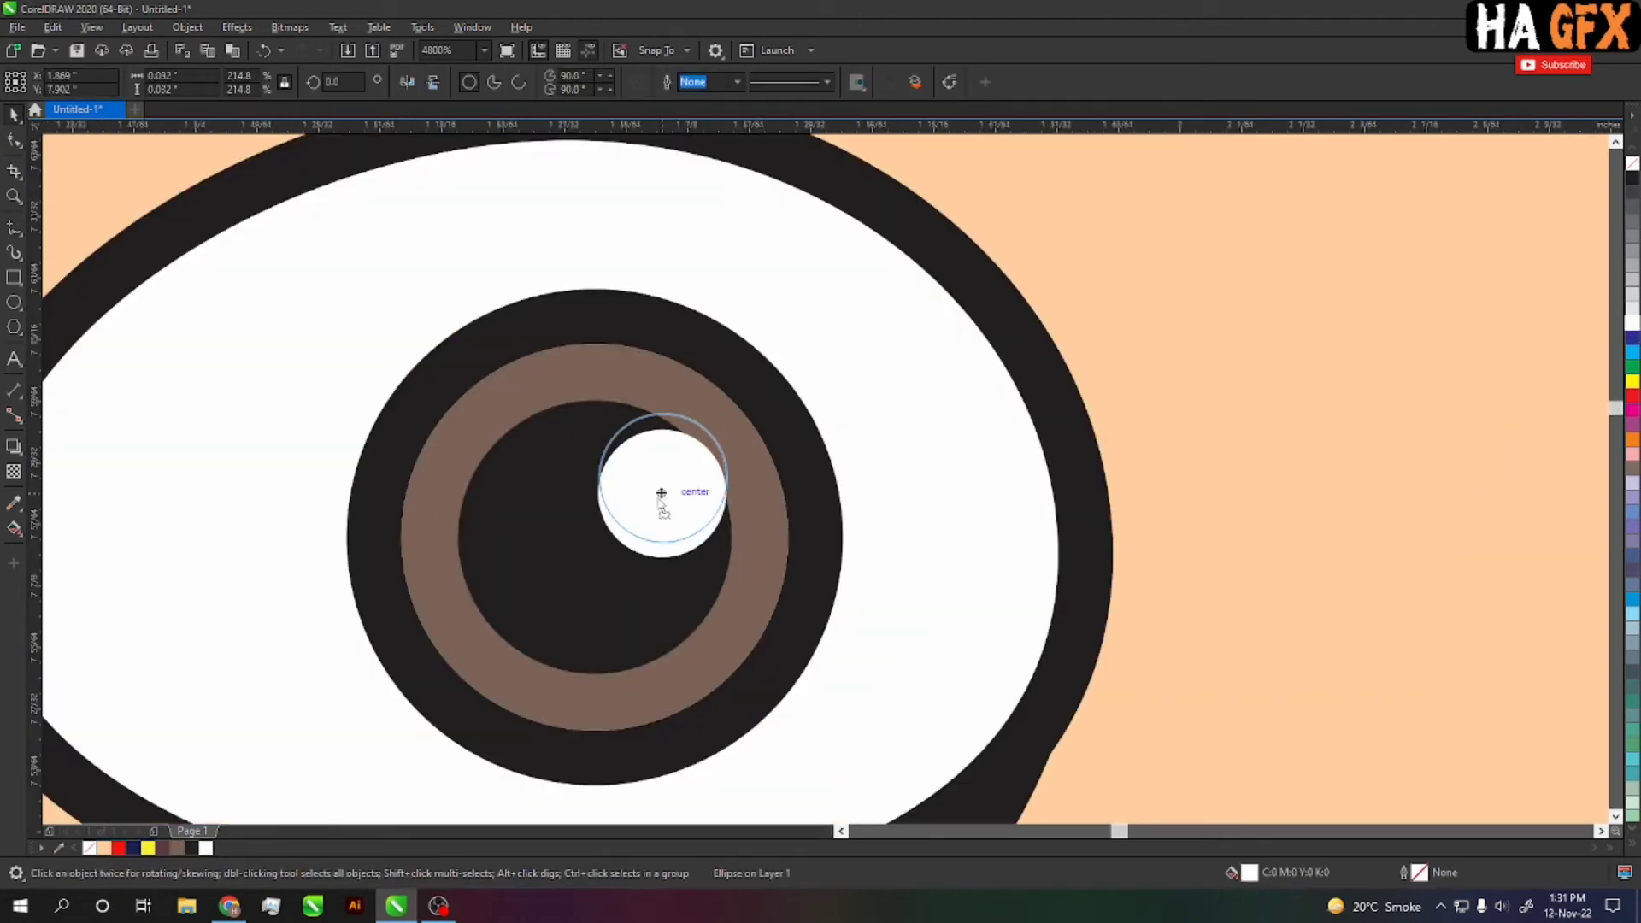
pyautogui.moveTo(660, 494); pyautogui.dragTo(656, 500)
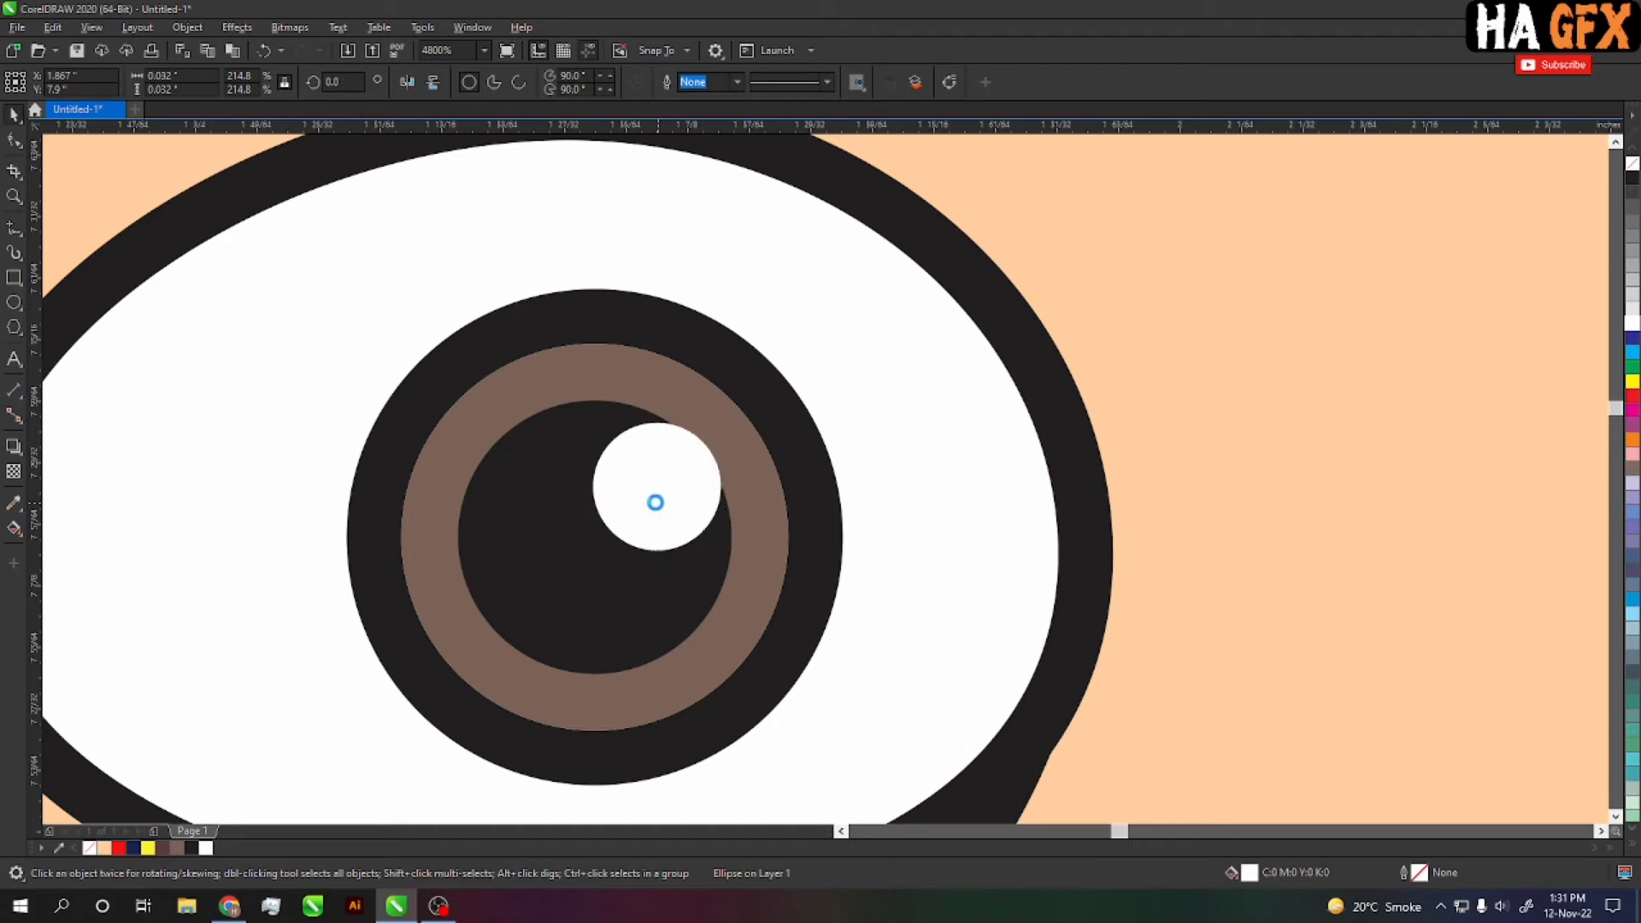
# Add a matching small white highlight at the right pupil's upper right
pyautogui.scroll(-2, 655, 502)
pyautogui.scroll(1, 940, 547)
pyautogui.click(946, 554)
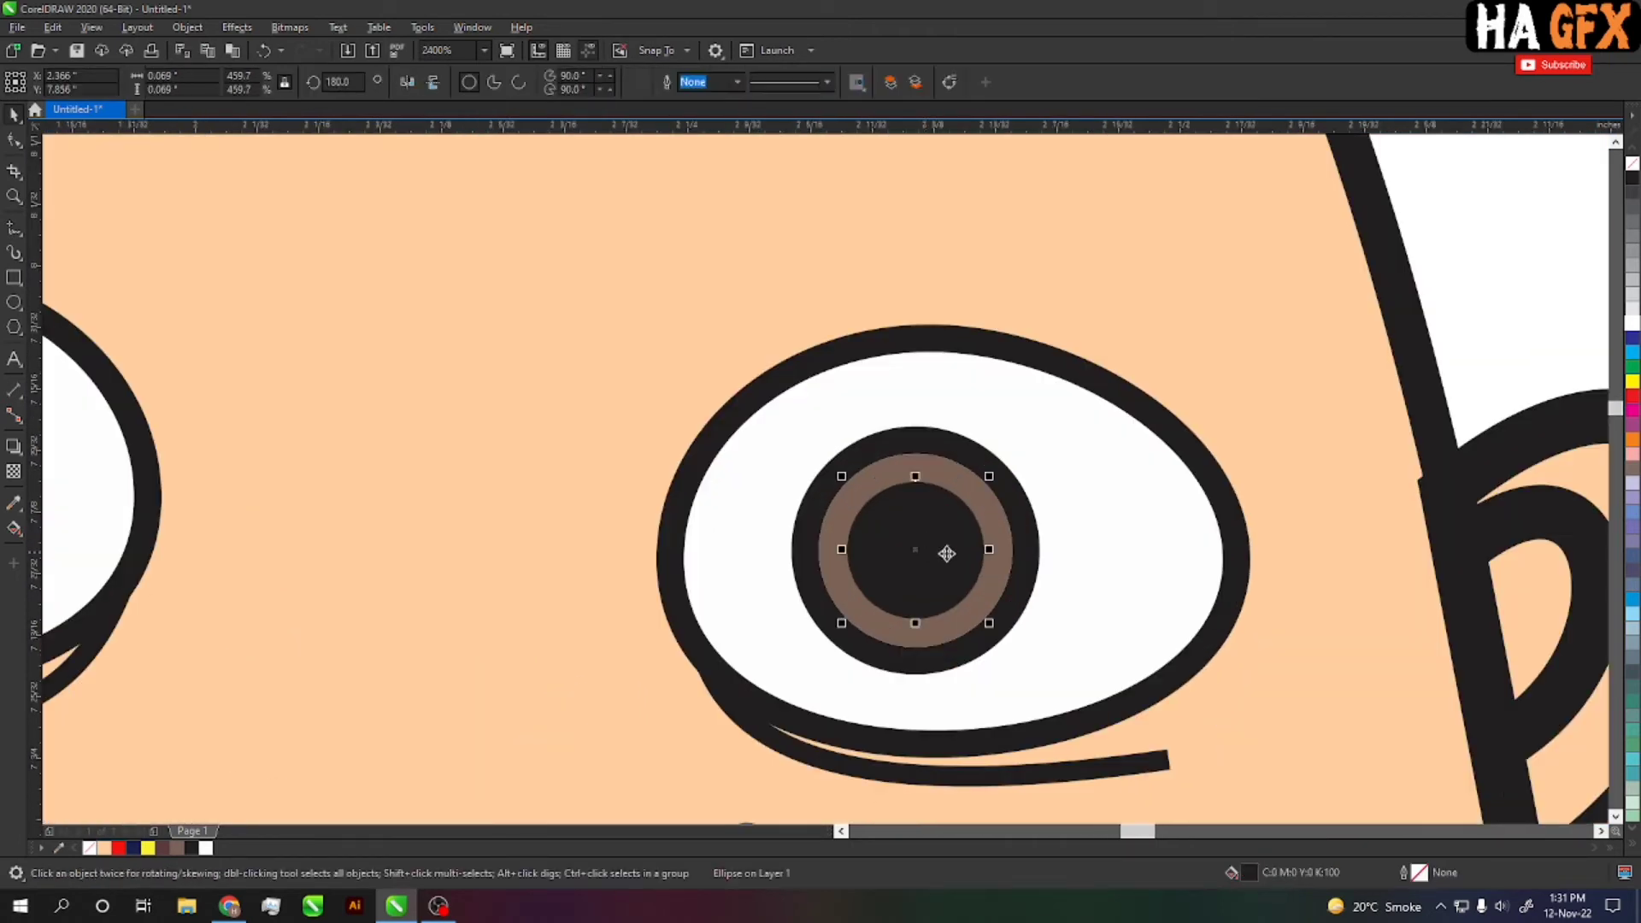
pyautogui.scroll(1, 947, 554)
pyautogui.moveTo(734, 689); pyautogui.dragTo(899, 535)
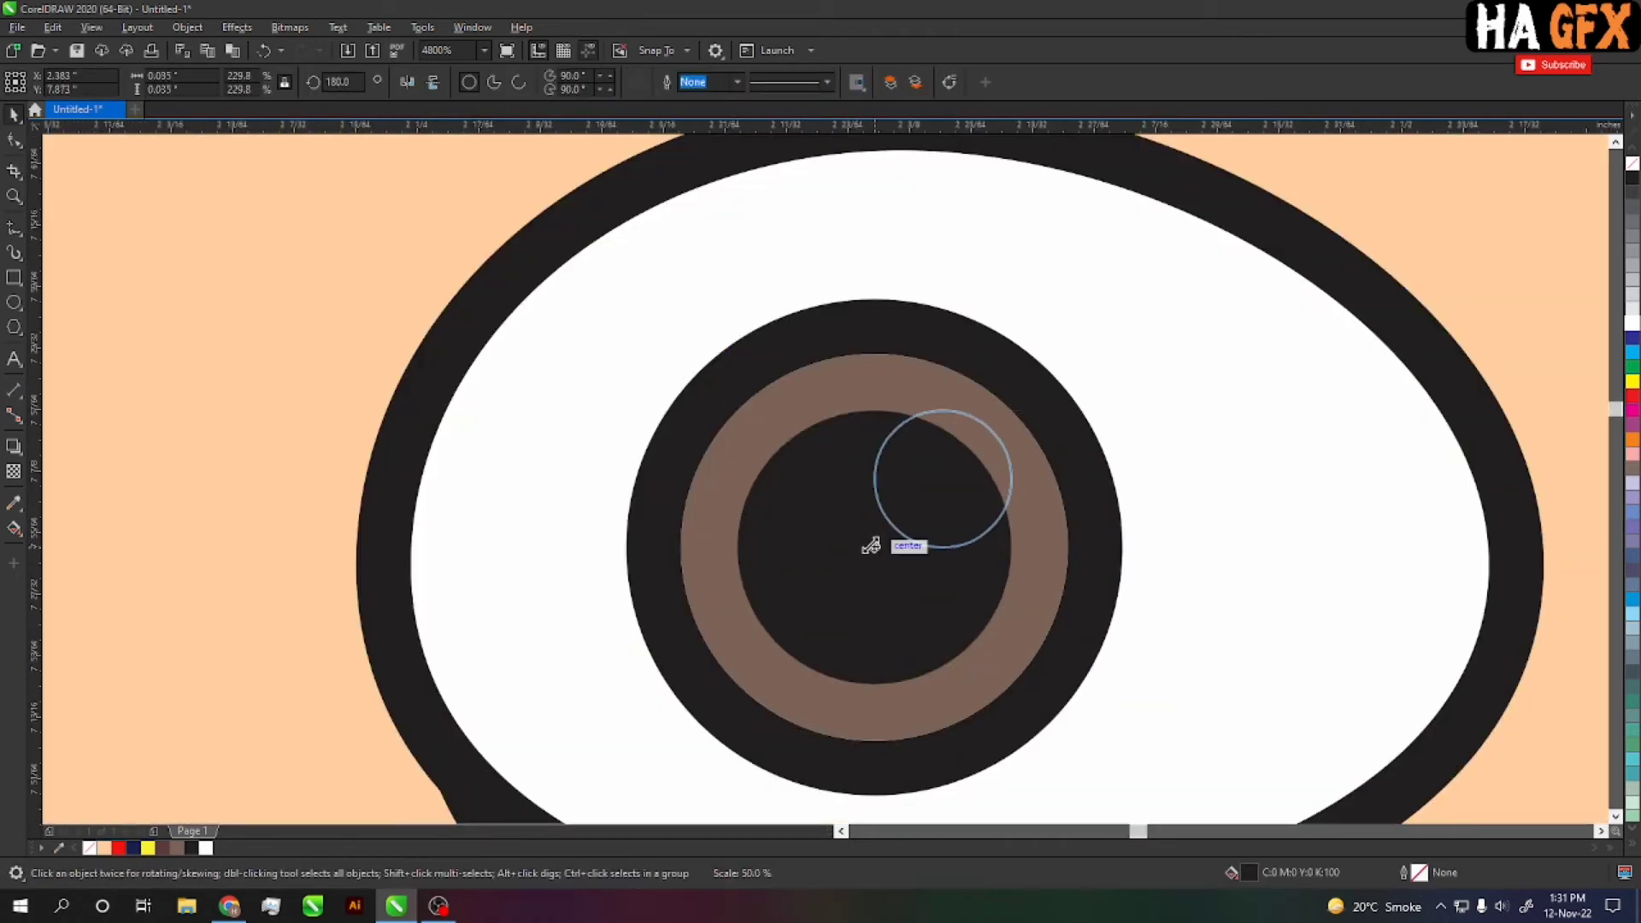
pyautogui.scroll(1, 945, 478)
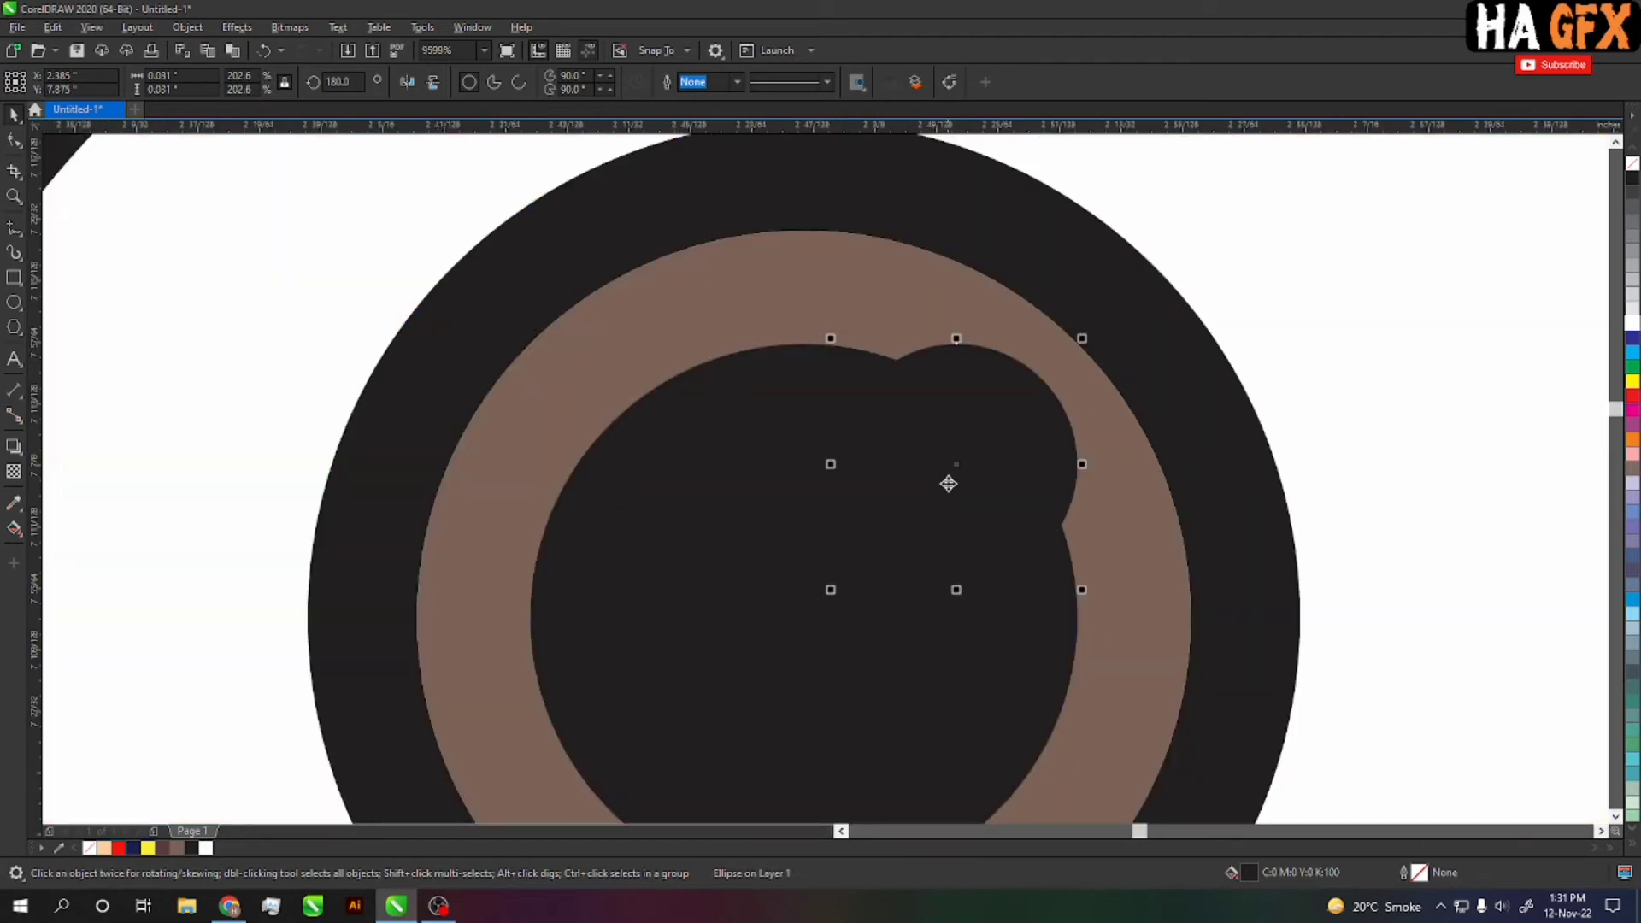
pyautogui.moveTo(945, 479); pyautogui.dragTo(919, 492)
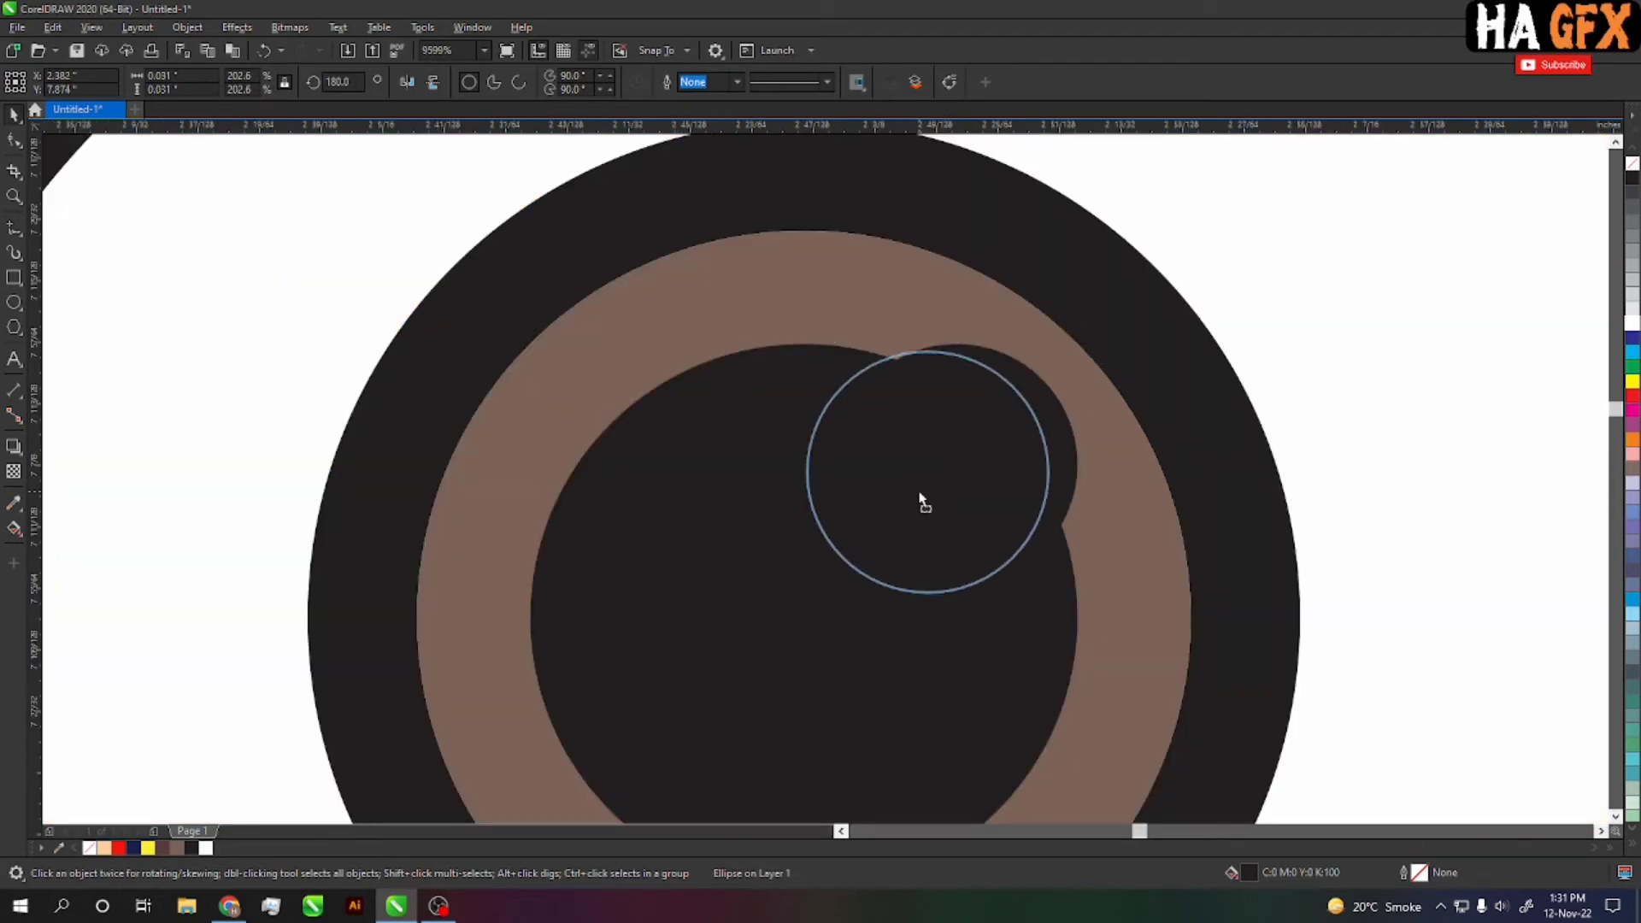
pyautogui.click(1632, 323)
pyautogui.press('Escape')
pyautogui.scroll(-2, 1103, 470)
pyautogui.scroll(-2, 1111, 483)
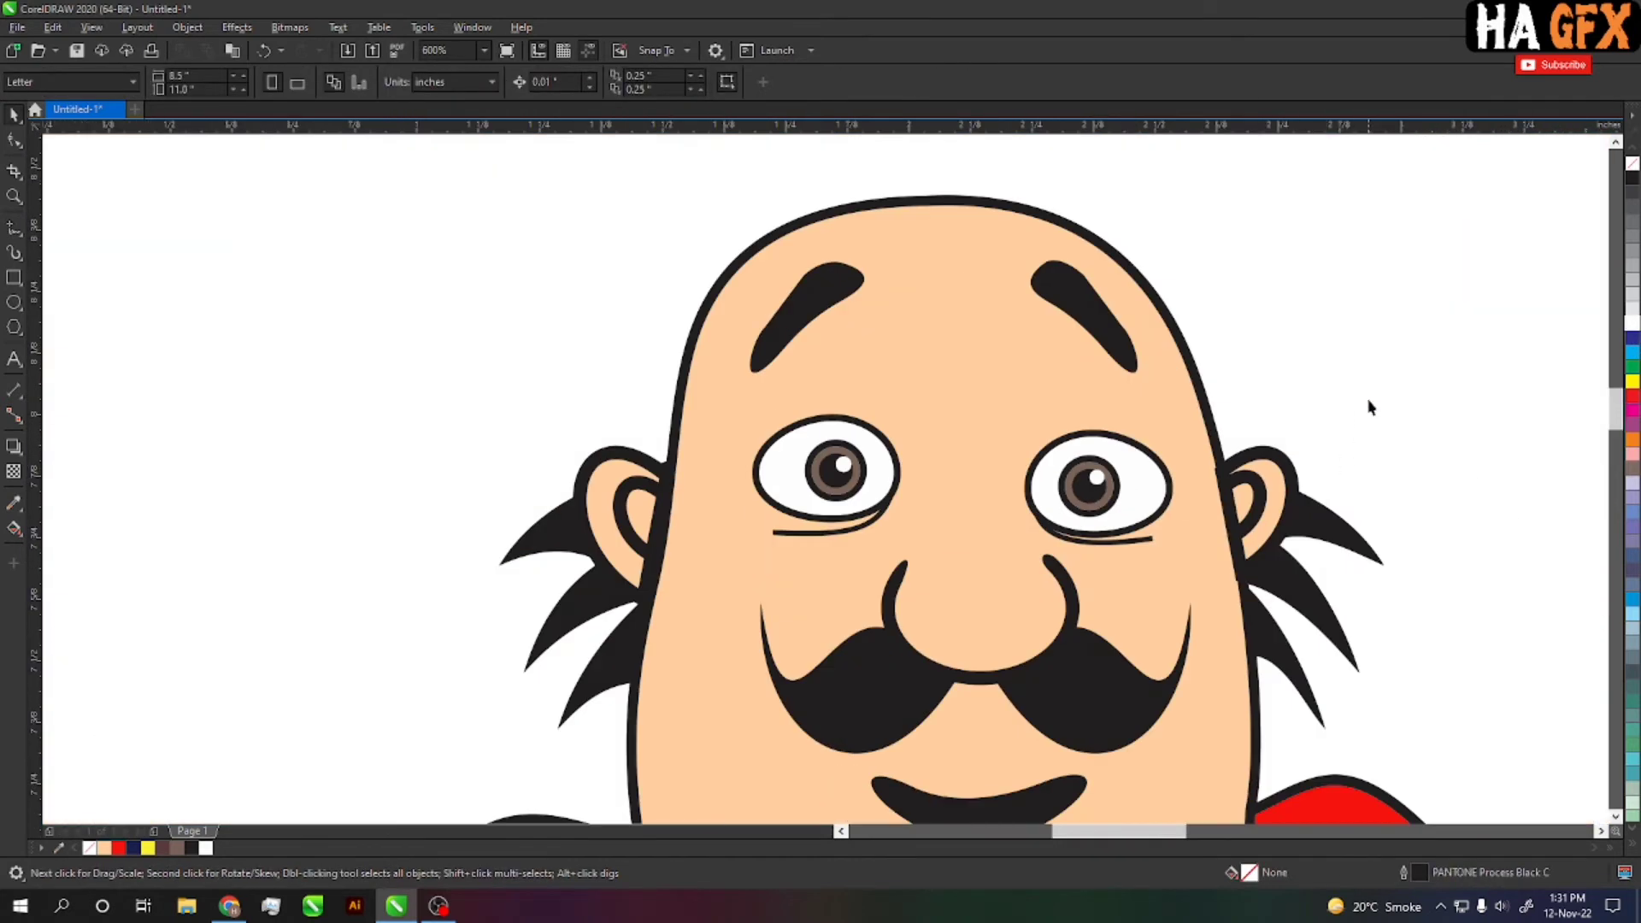
# Move the black silhouette from beside the page onto the page
pyautogui.scroll(-1, 1368, 406)
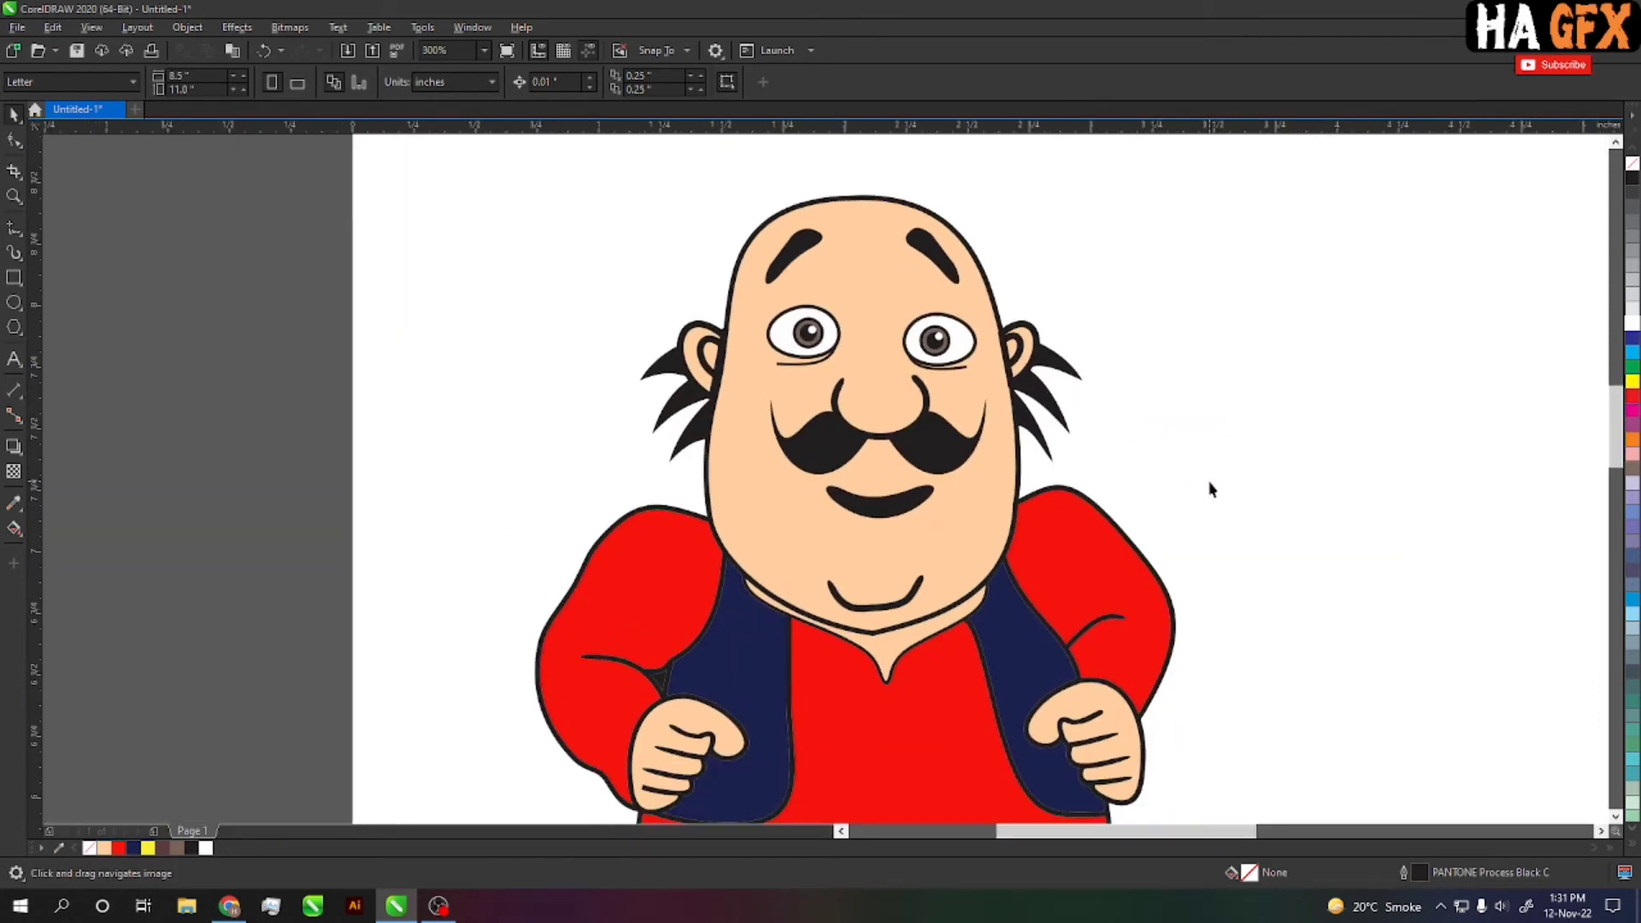
pyautogui.scroll(-1, 1209, 489)
pyautogui.moveTo(786, 505); pyautogui.dragTo(1063, 510)
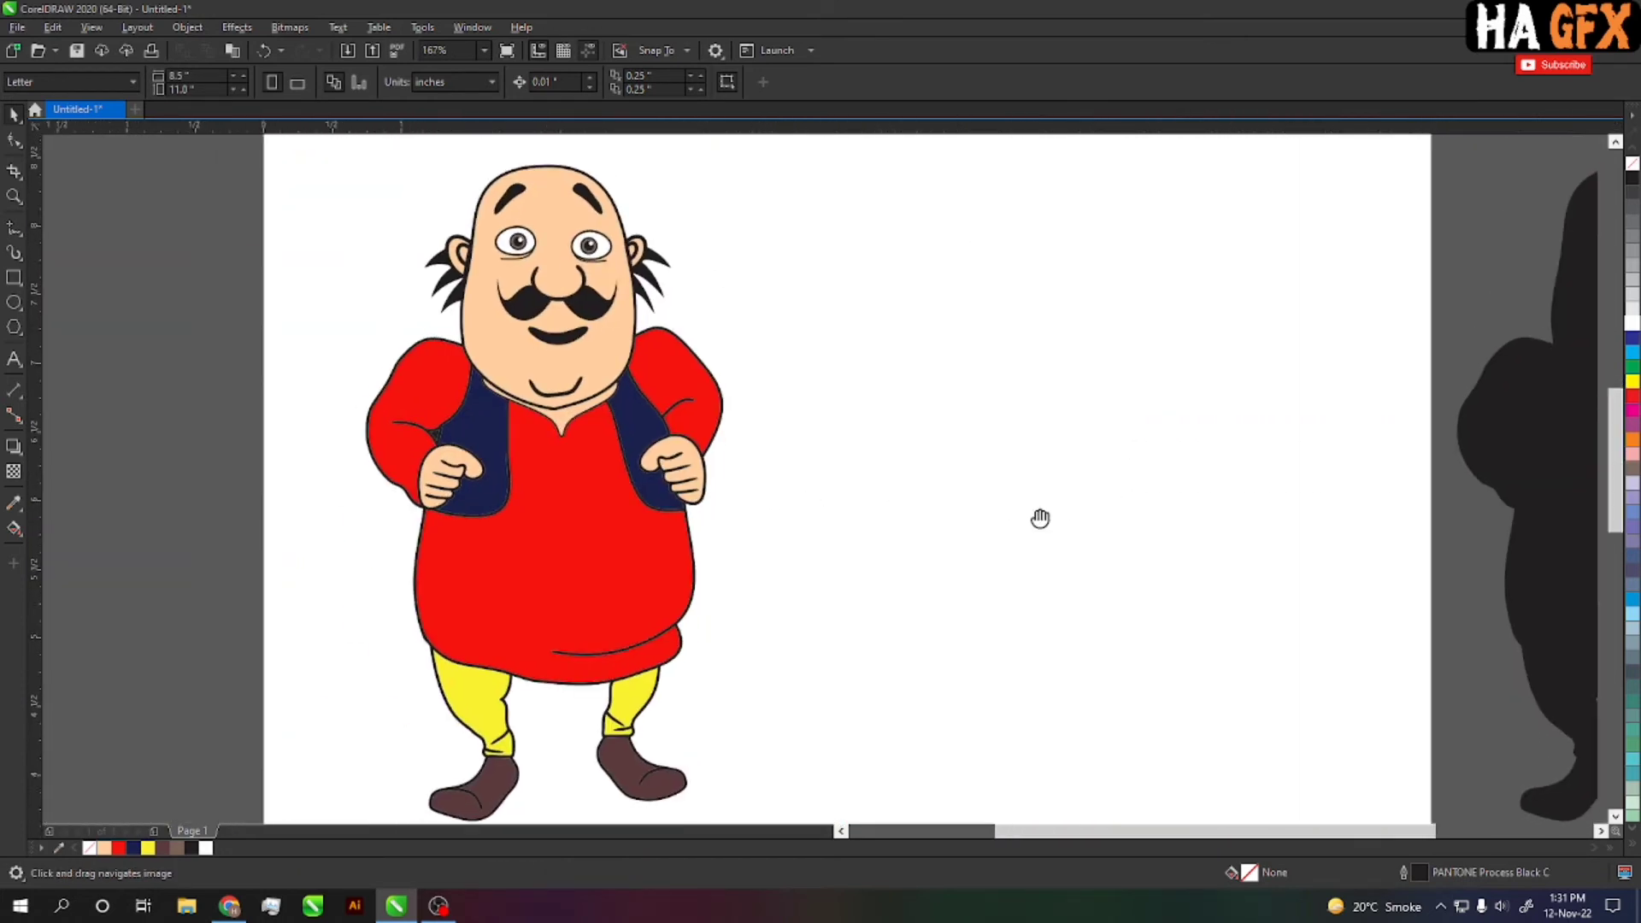
pyautogui.scroll(-2, 853, 517)
pyautogui.moveTo(630, 275); pyautogui.dragTo(1399, 707)
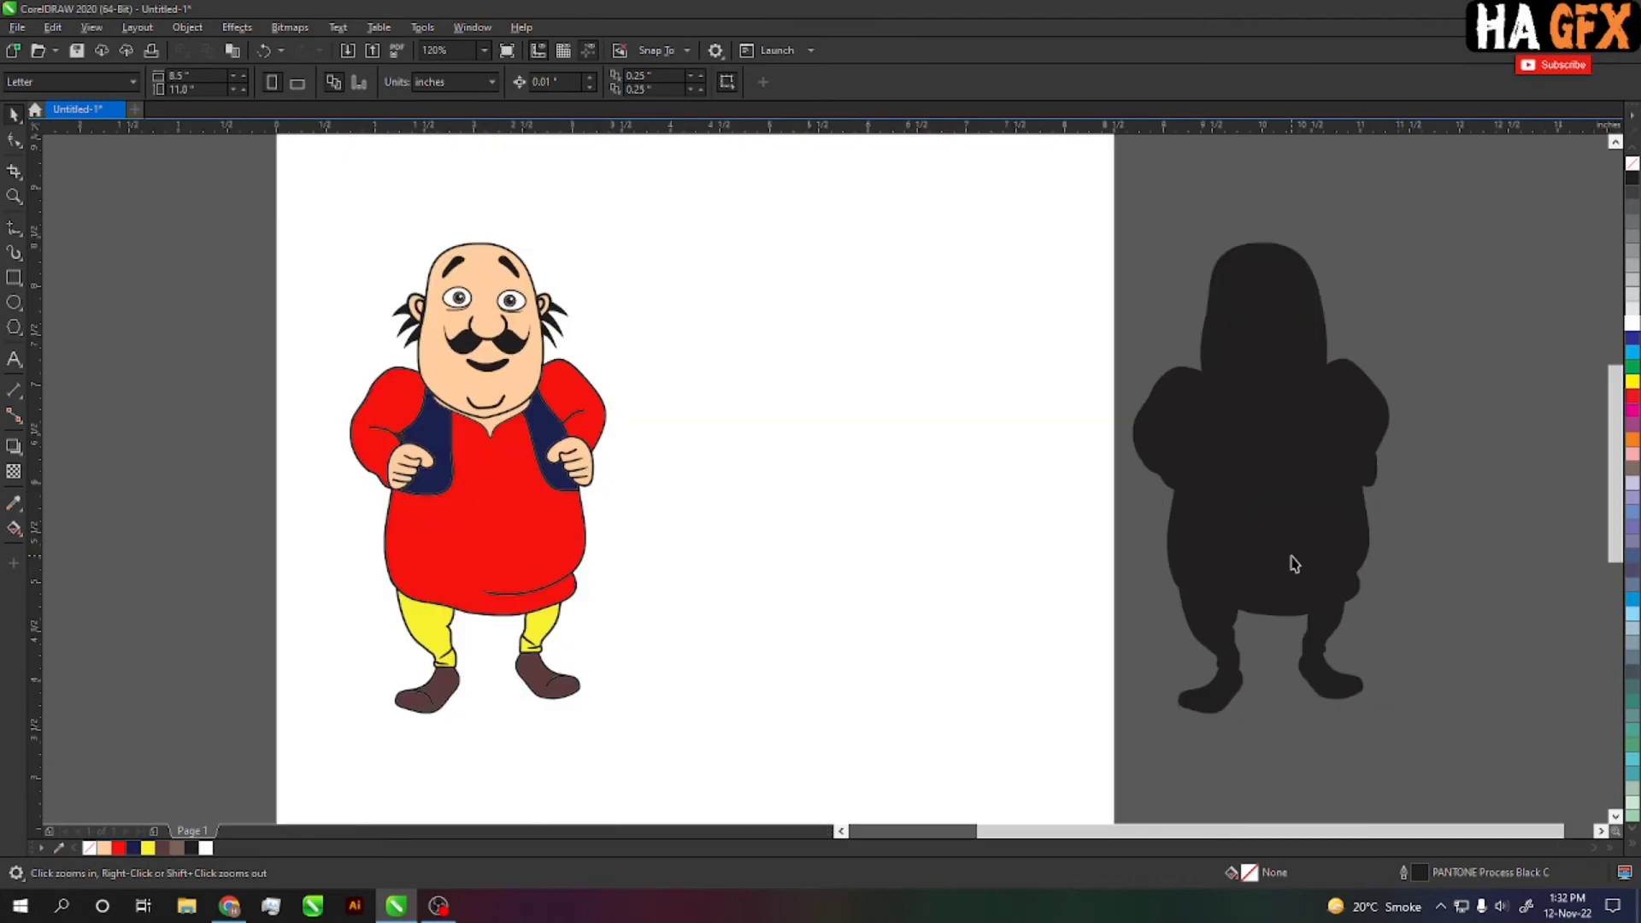
pyautogui.moveTo(1289, 560); pyautogui.dragTo(919, 560)
# Zoom in and pull a drop shadow out of the silhouette
pyautogui.press('z')
pyautogui.moveTo(623, 191); pyautogui.dragTo(1064, 752)
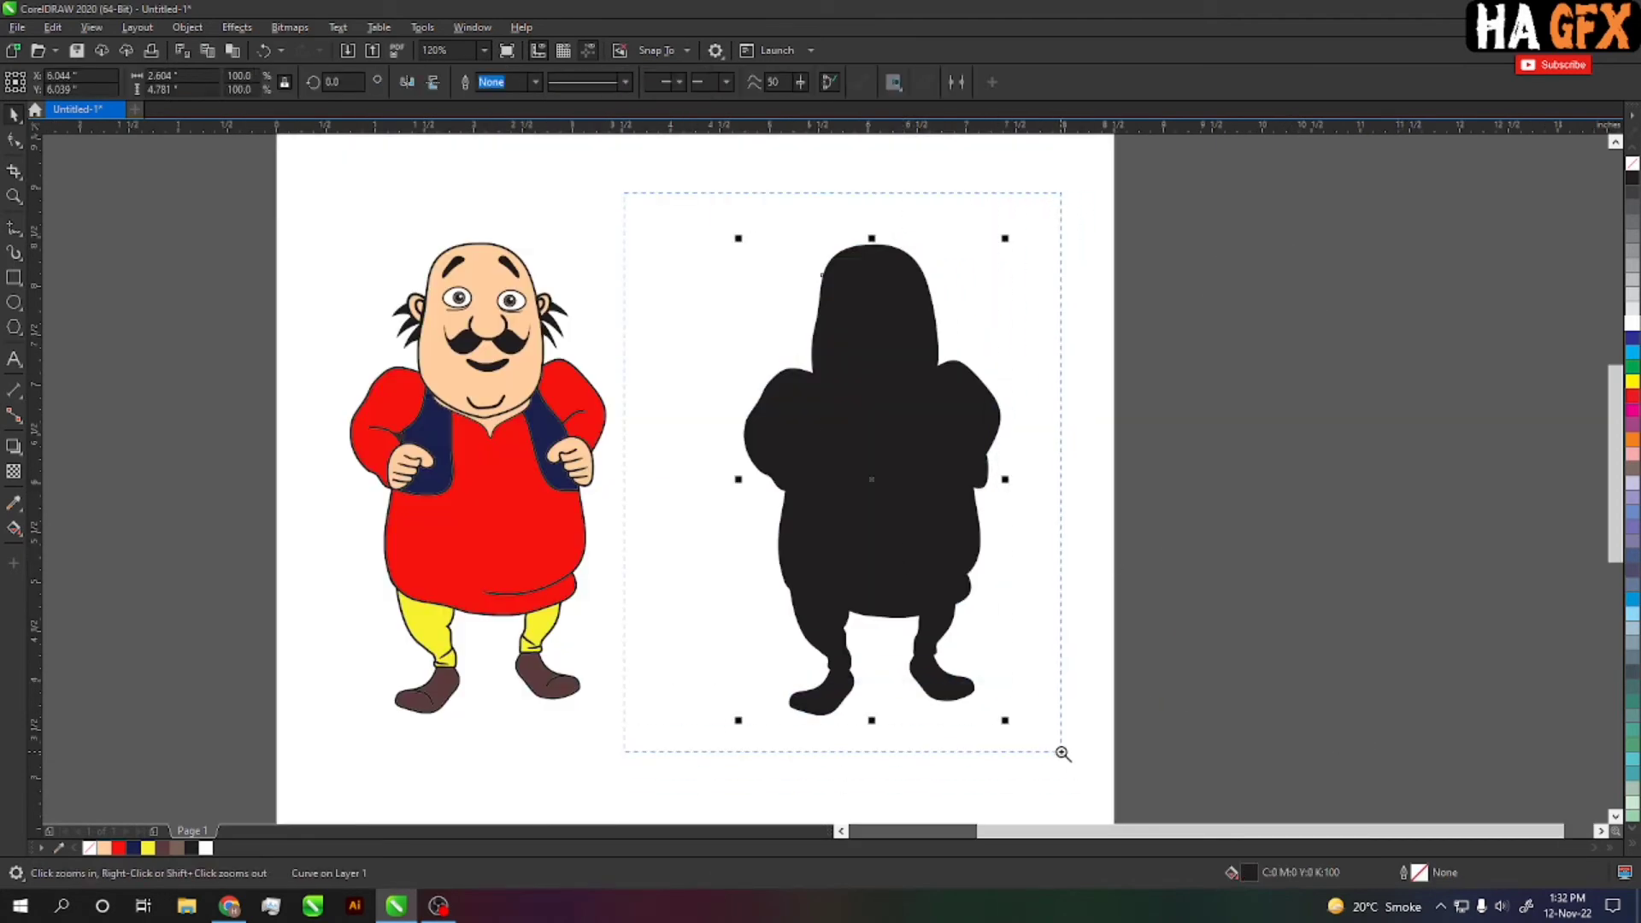
pyautogui.click(14, 446)
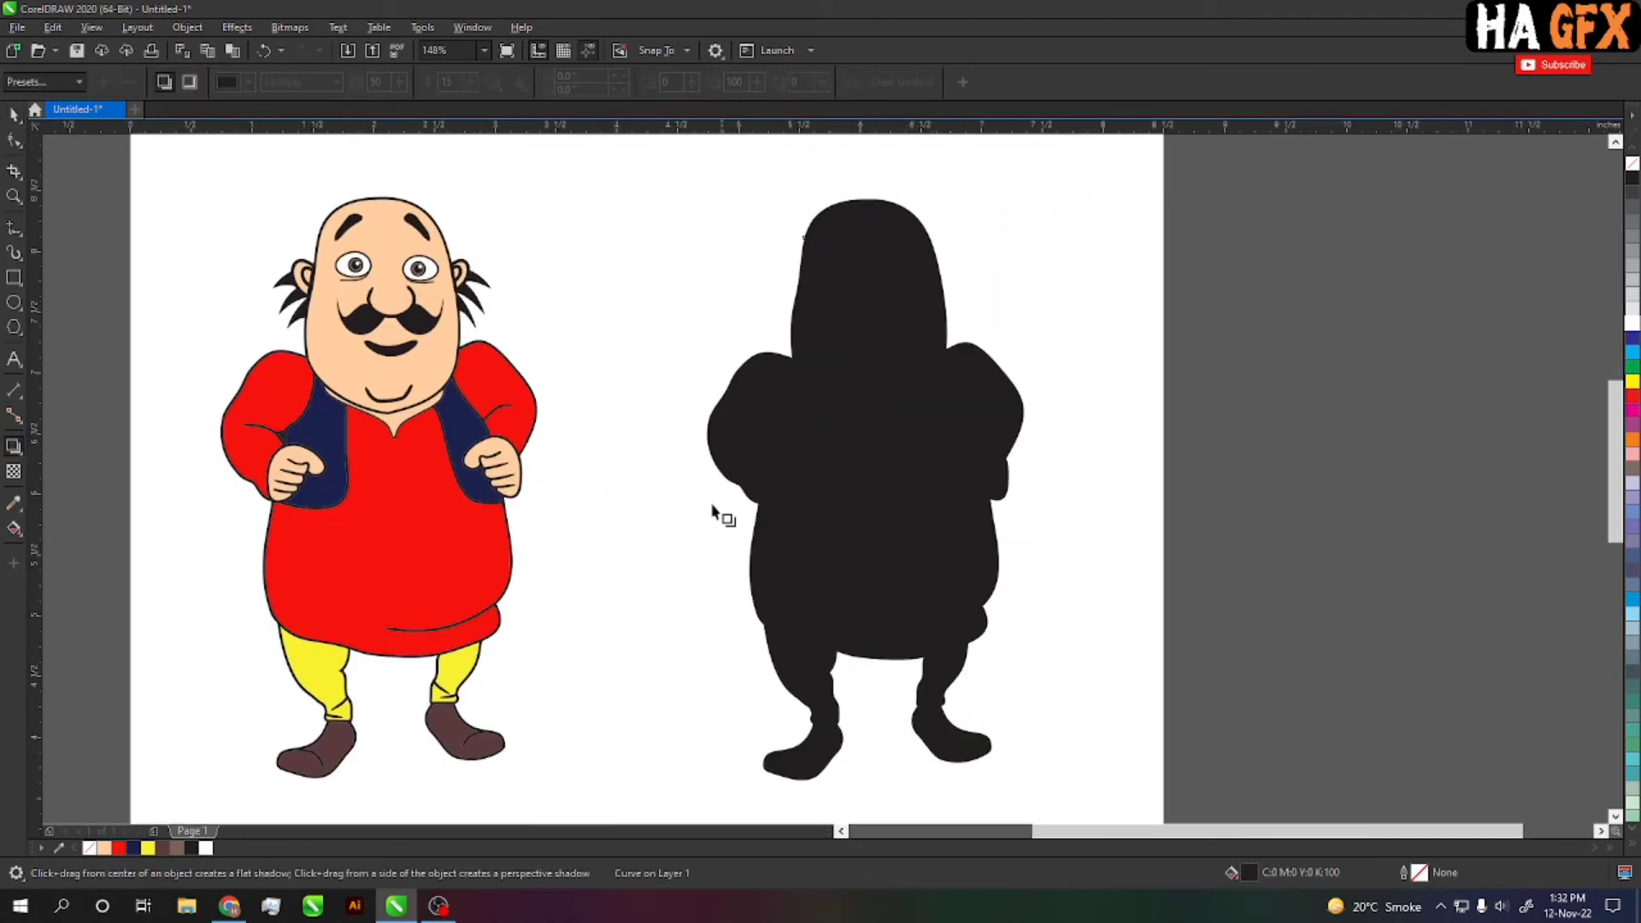
pyautogui.moveTo(707, 490)
pyautogui.mouseDown()
pyautogui.moveTo(1019, 494)
pyautogui.moveTo(1024, 507)
pyautogui.mouseUp()
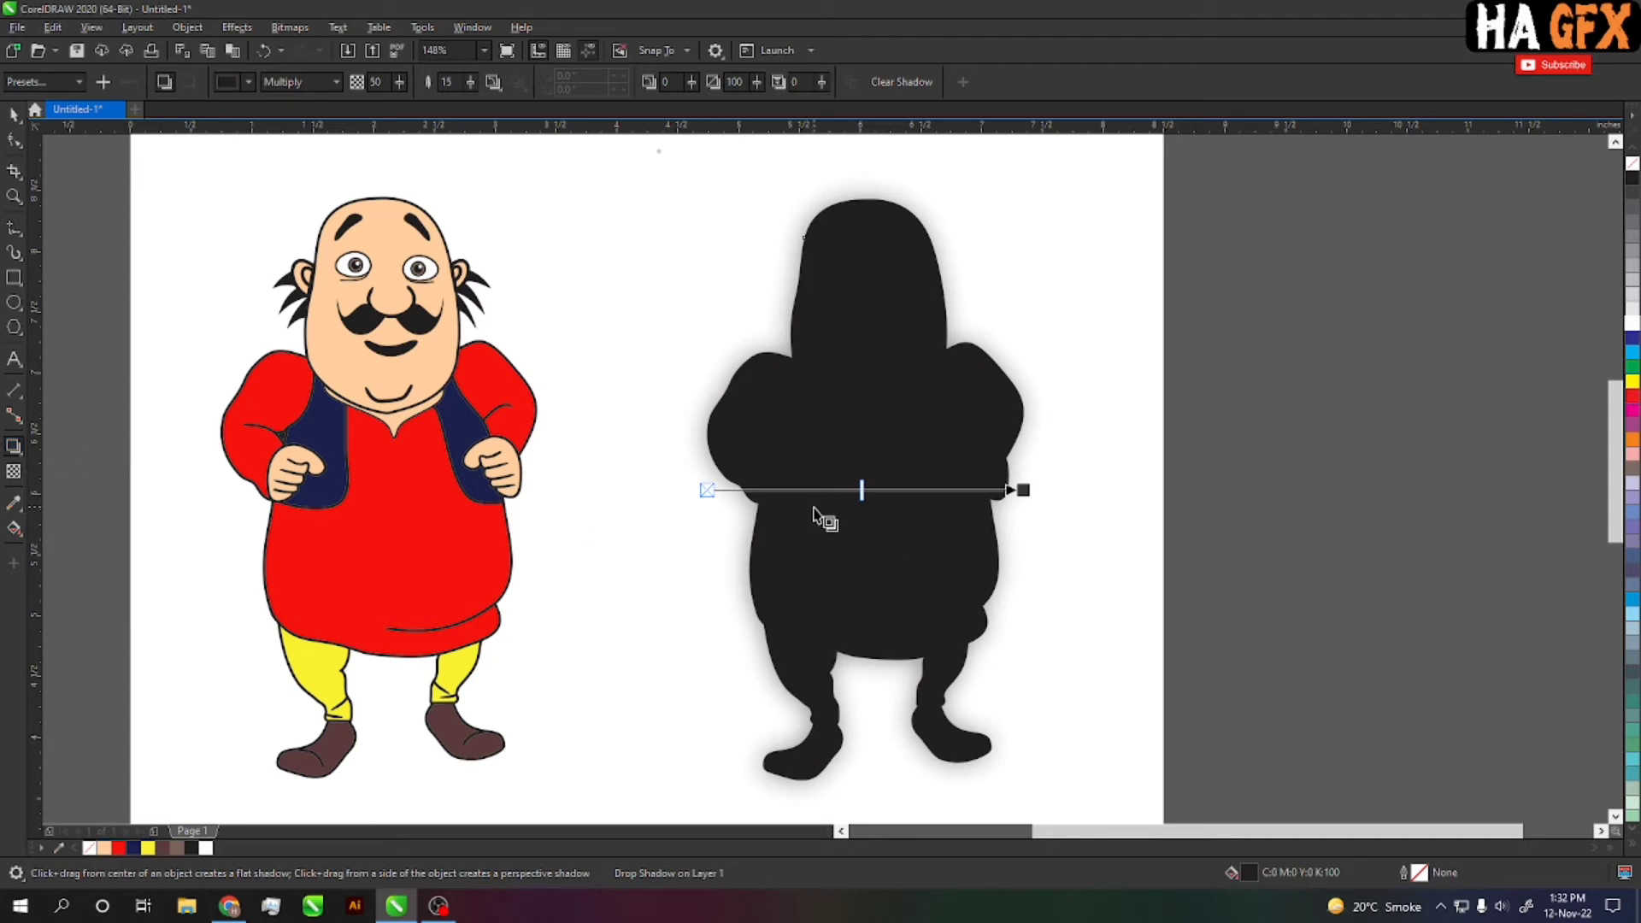
# Apply the Perspective Top Left shadow preset, stretch it upper-left and fine-tune its opacity
pyautogui.click(79, 82)
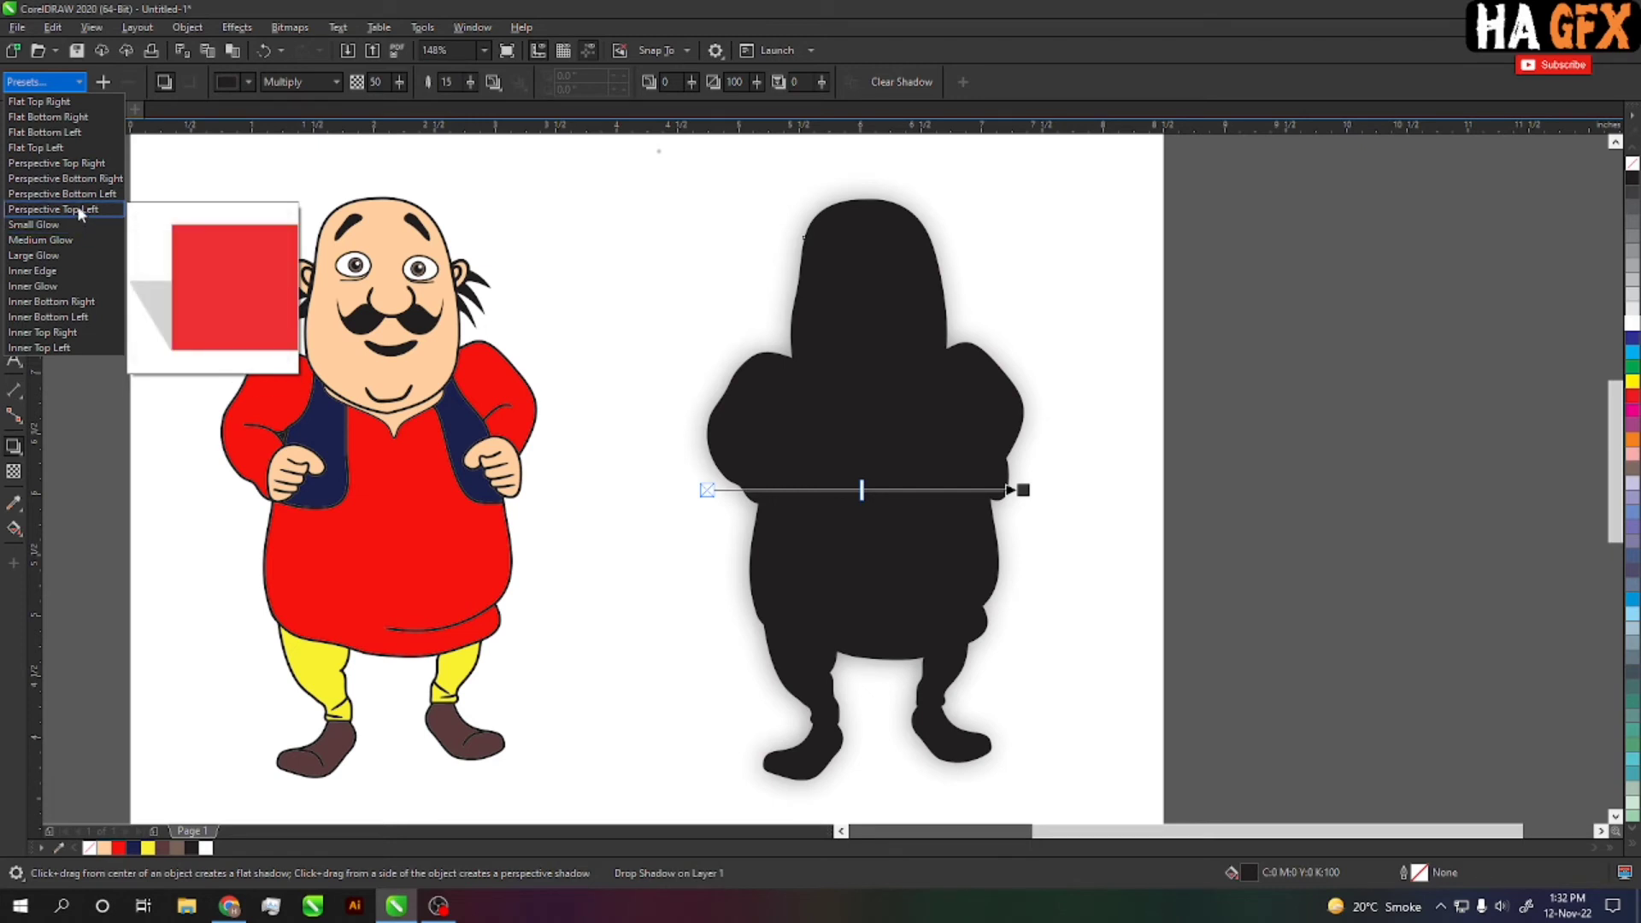
pyautogui.click(79, 210)
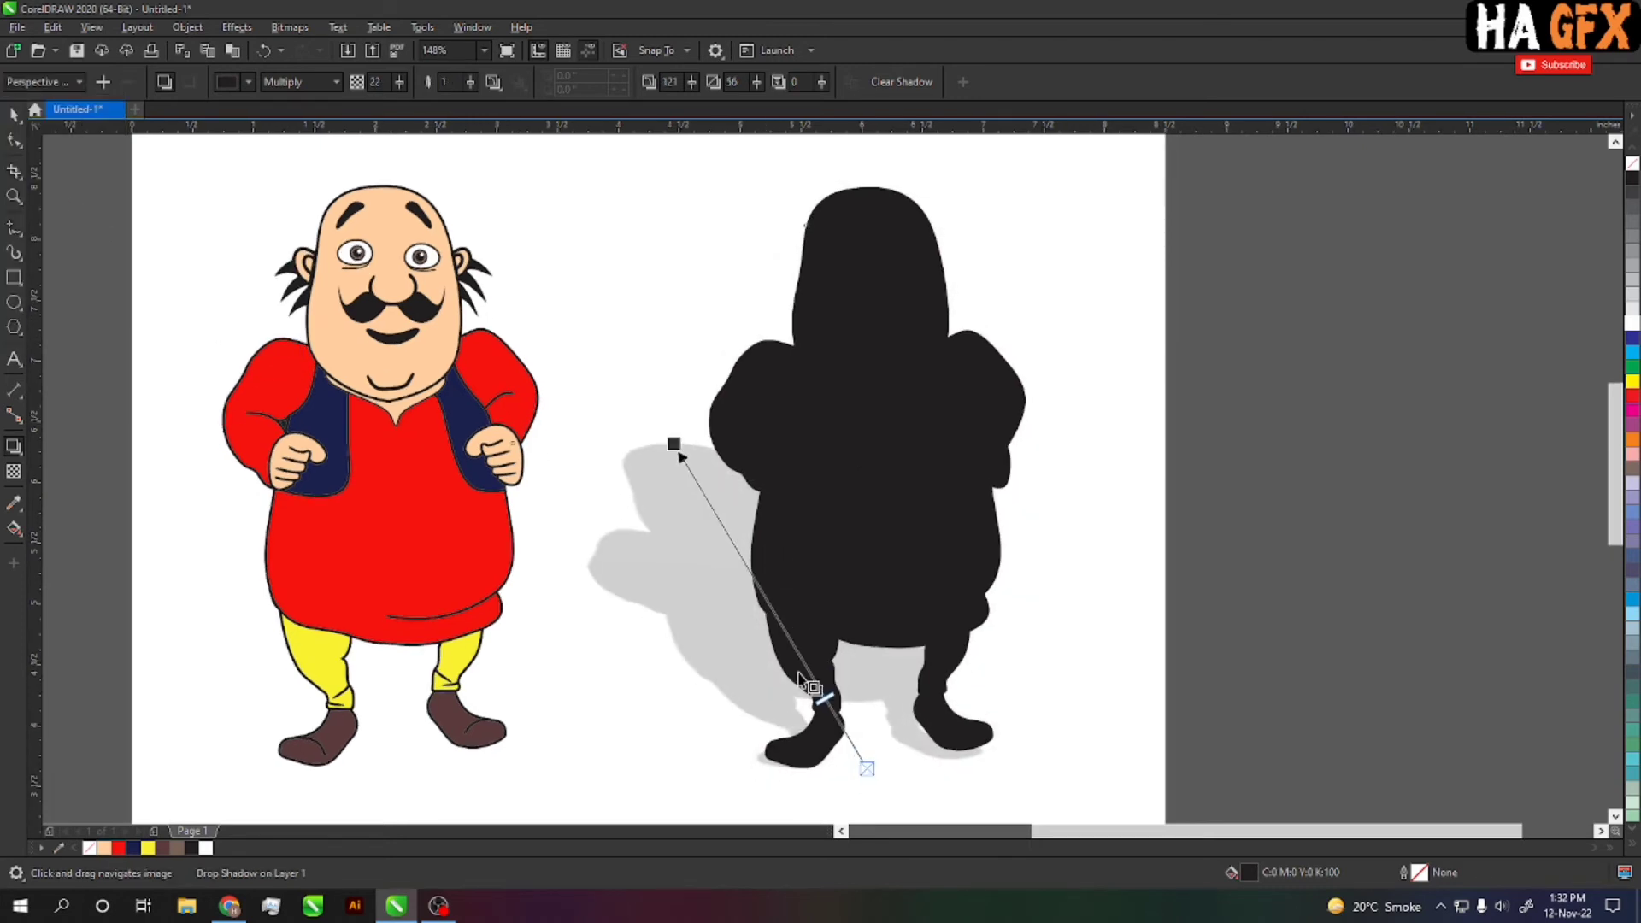
pyautogui.moveTo(822, 697)
pyautogui.mouseDown()
pyautogui.moveTo(726, 528)
pyautogui.moveTo(847, 732)
pyautogui.moveTo(838, 718)
pyautogui.mouseUp()
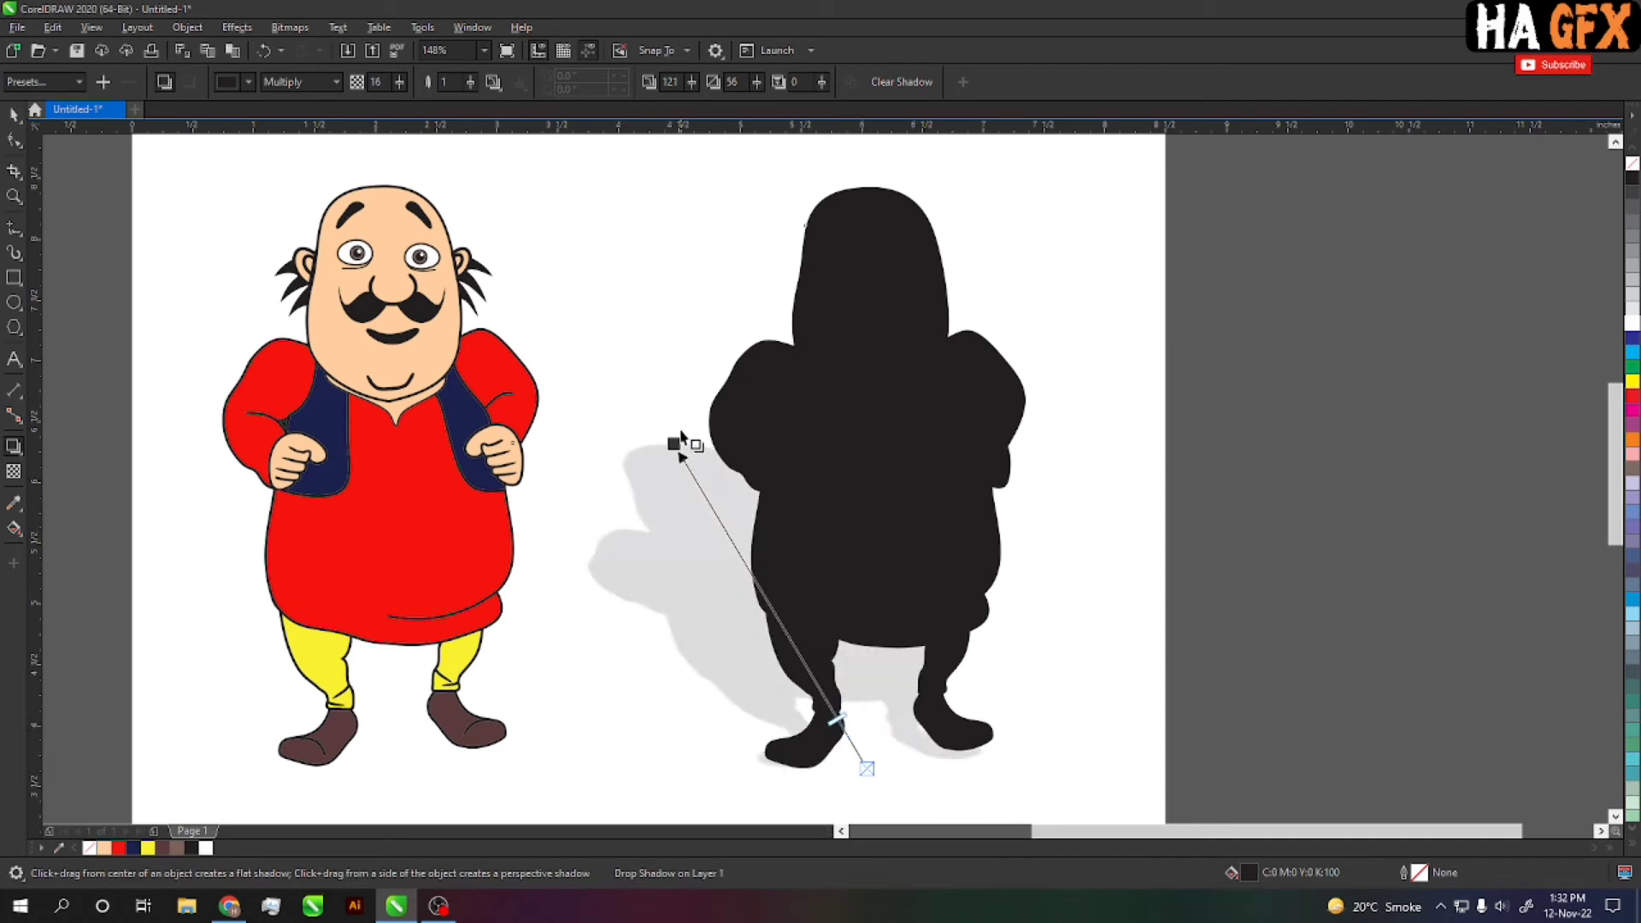
pyautogui.moveTo(674, 445)
pyautogui.mouseDown()
pyautogui.moveTo(621, 471)
pyautogui.moveTo(586, 367)
pyautogui.moveTo(648, 503)
pyautogui.mouseUp()
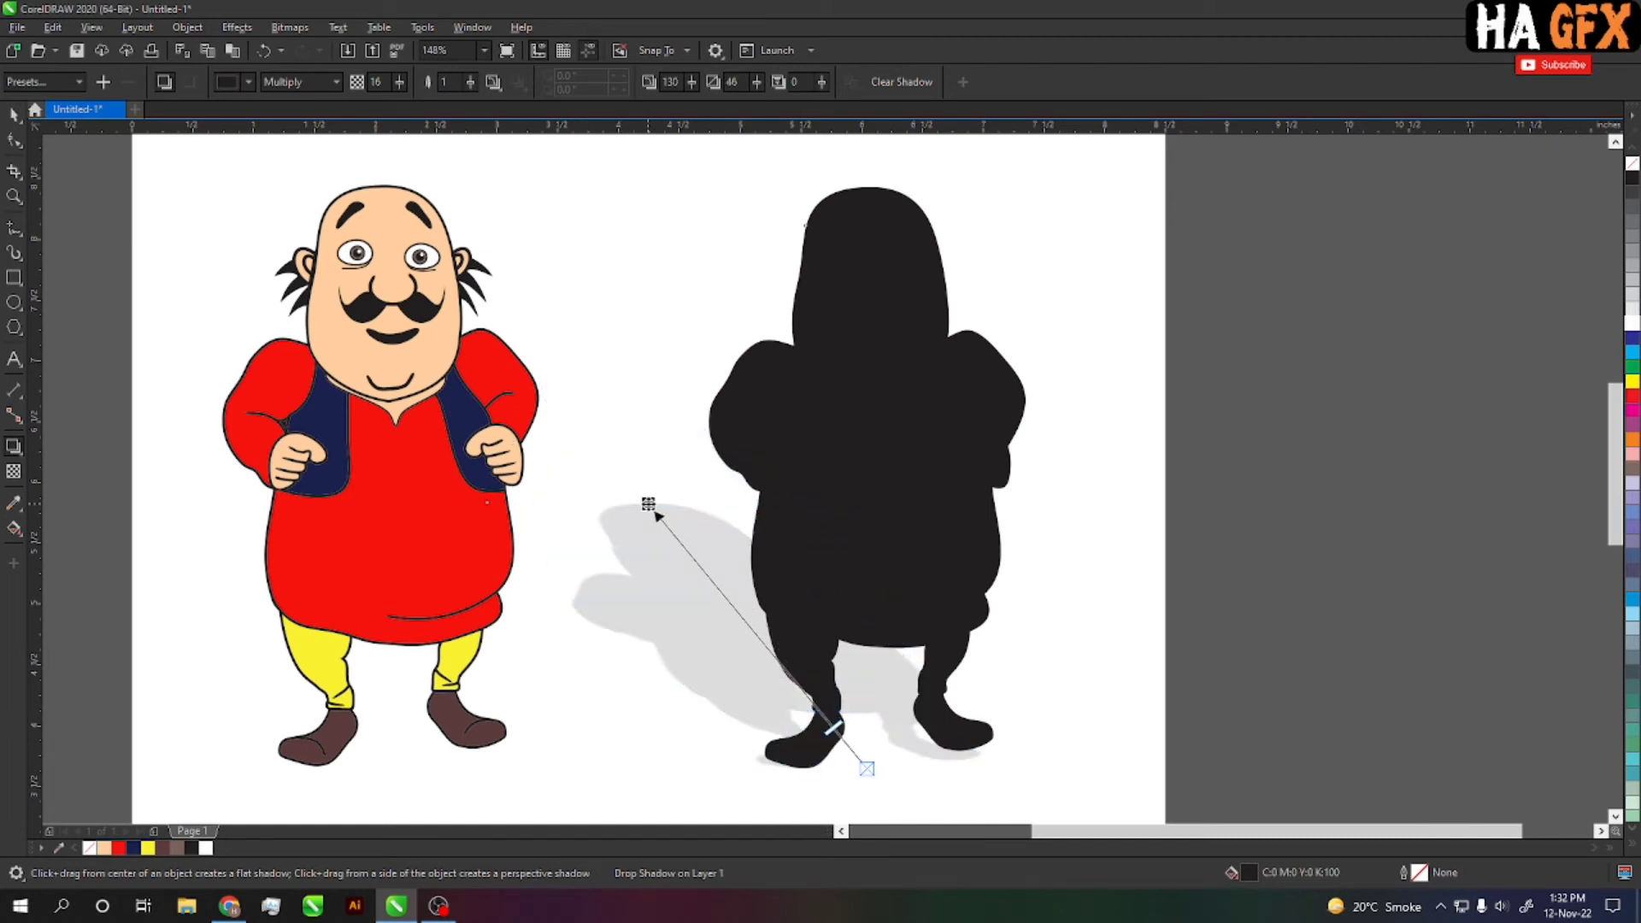
pyautogui.moveTo(834, 728); pyautogui.dragTo(853, 748)
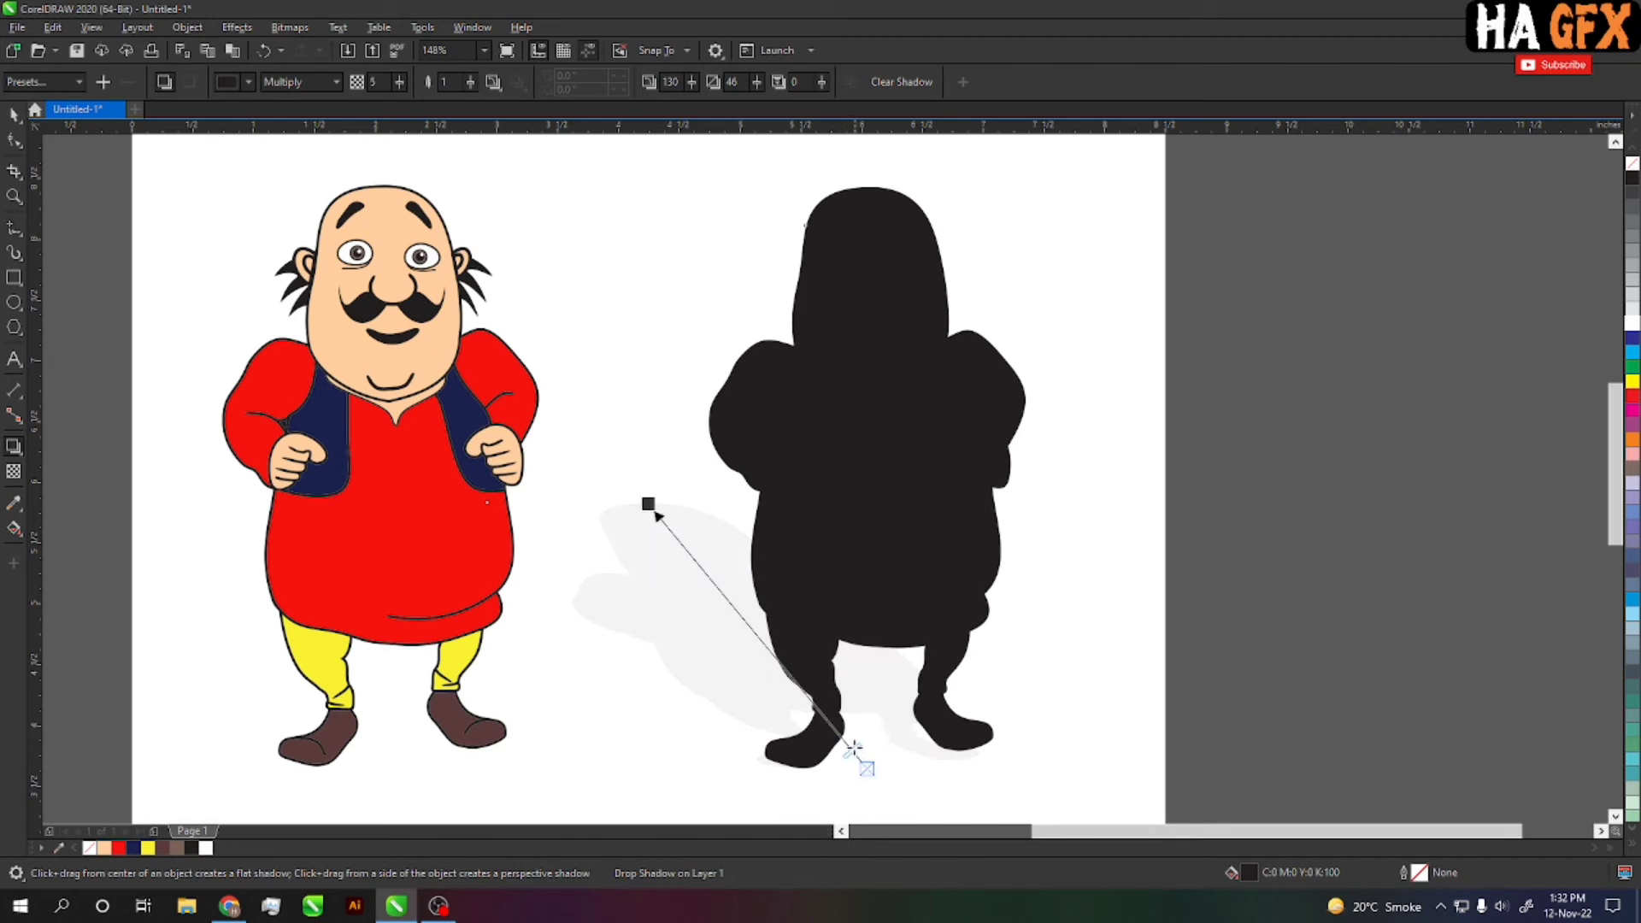
pyautogui.moveTo(847, 742); pyautogui.dragTo(827, 727)
pyautogui.press('space')
pyautogui.click(1075, 646)
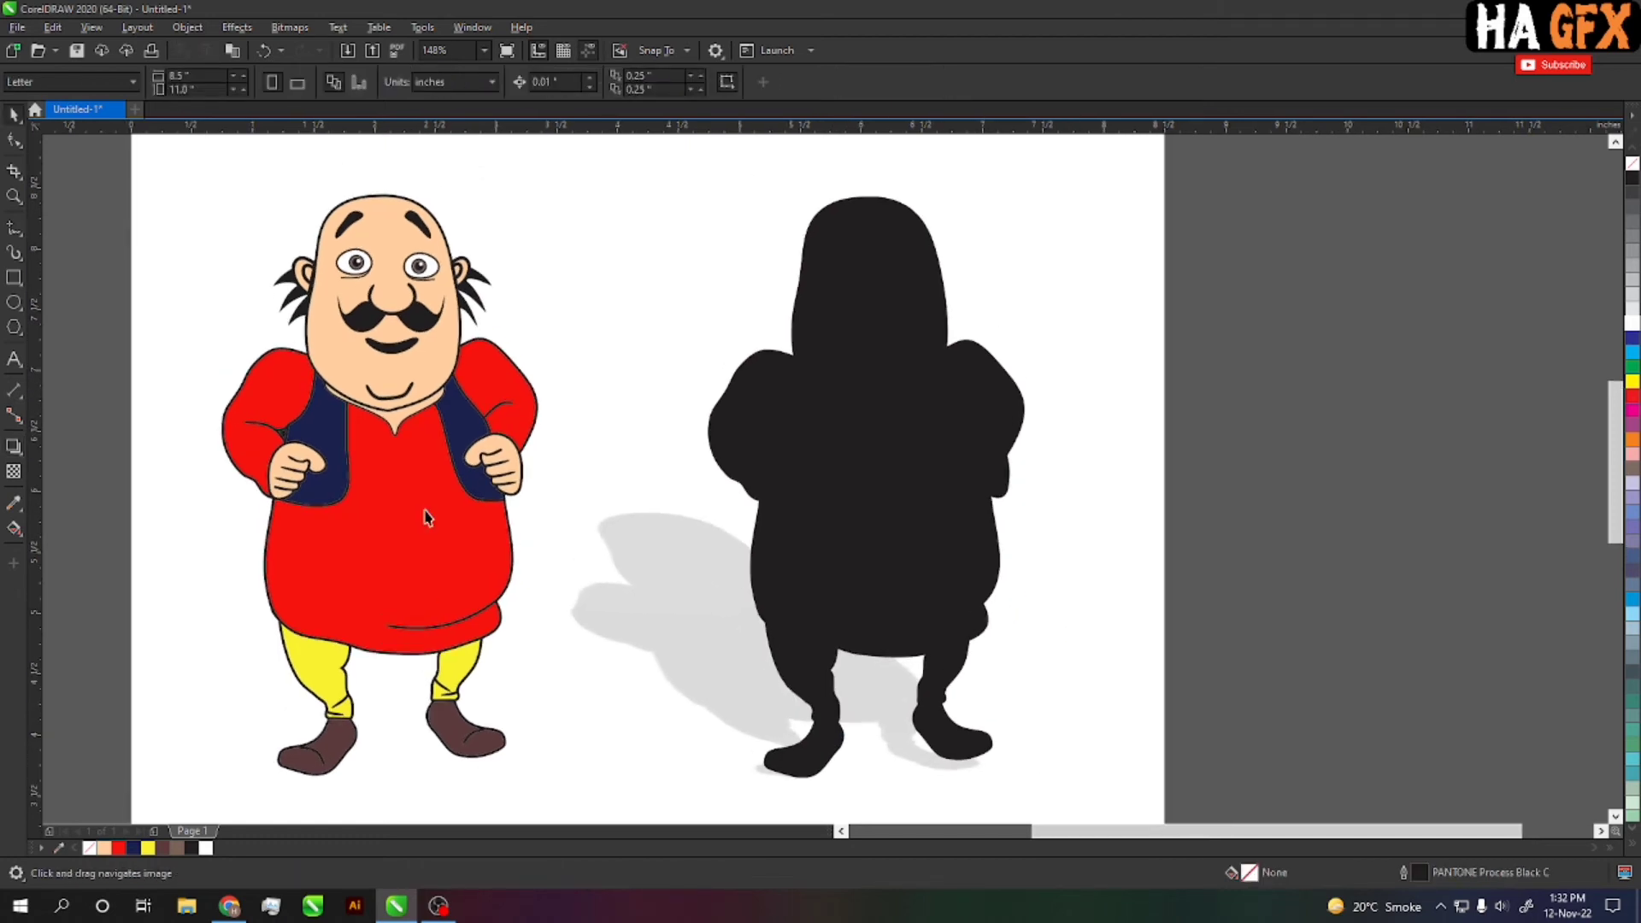
pyautogui.moveTo(921, 494); pyautogui.dragTo(1072, 494)
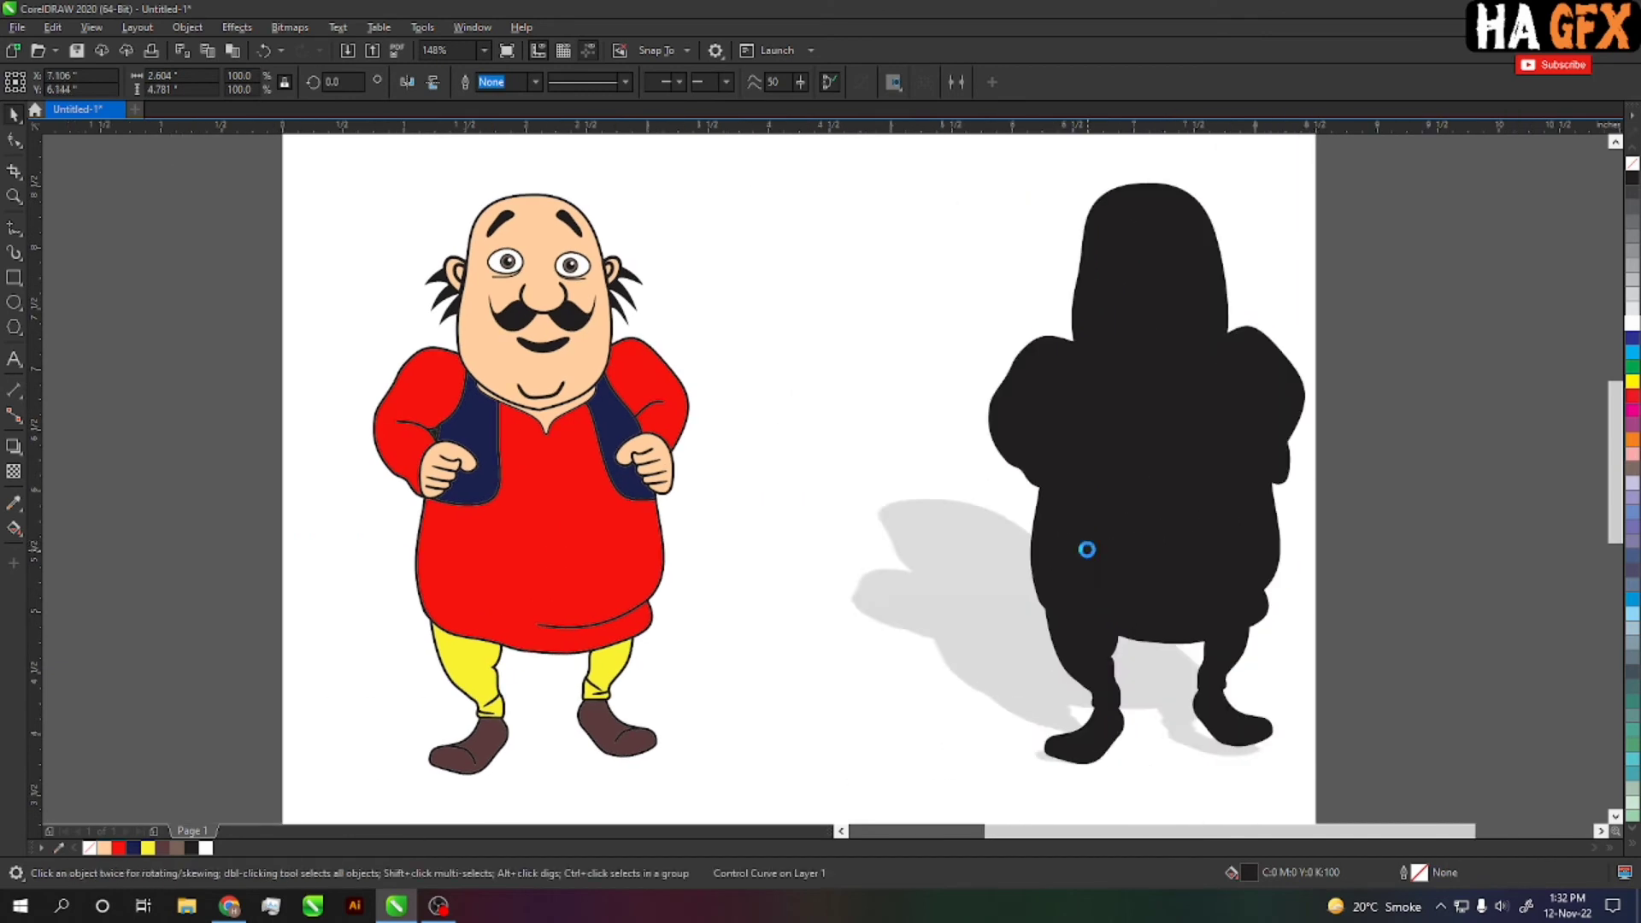
# Try Break Drop Shadow Apart on the shadowed black silhouette
pyautogui.click(992, 539)
pyautogui.rightClick(991, 538)
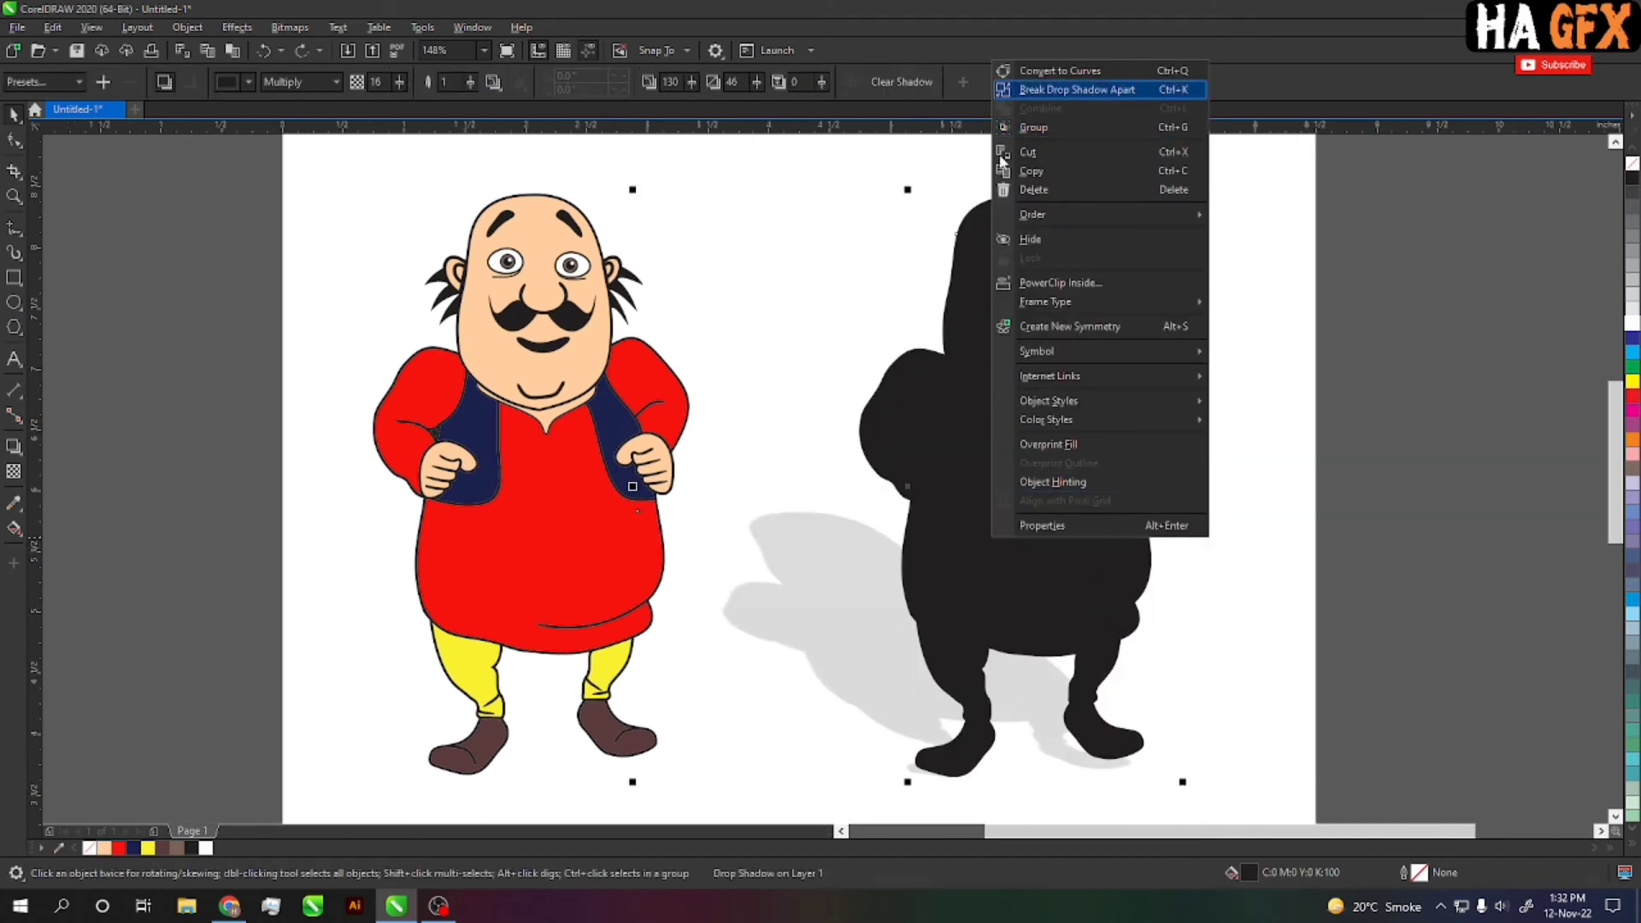
pyautogui.click(1091, 90)
pyautogui.rightClick(1005, 343)
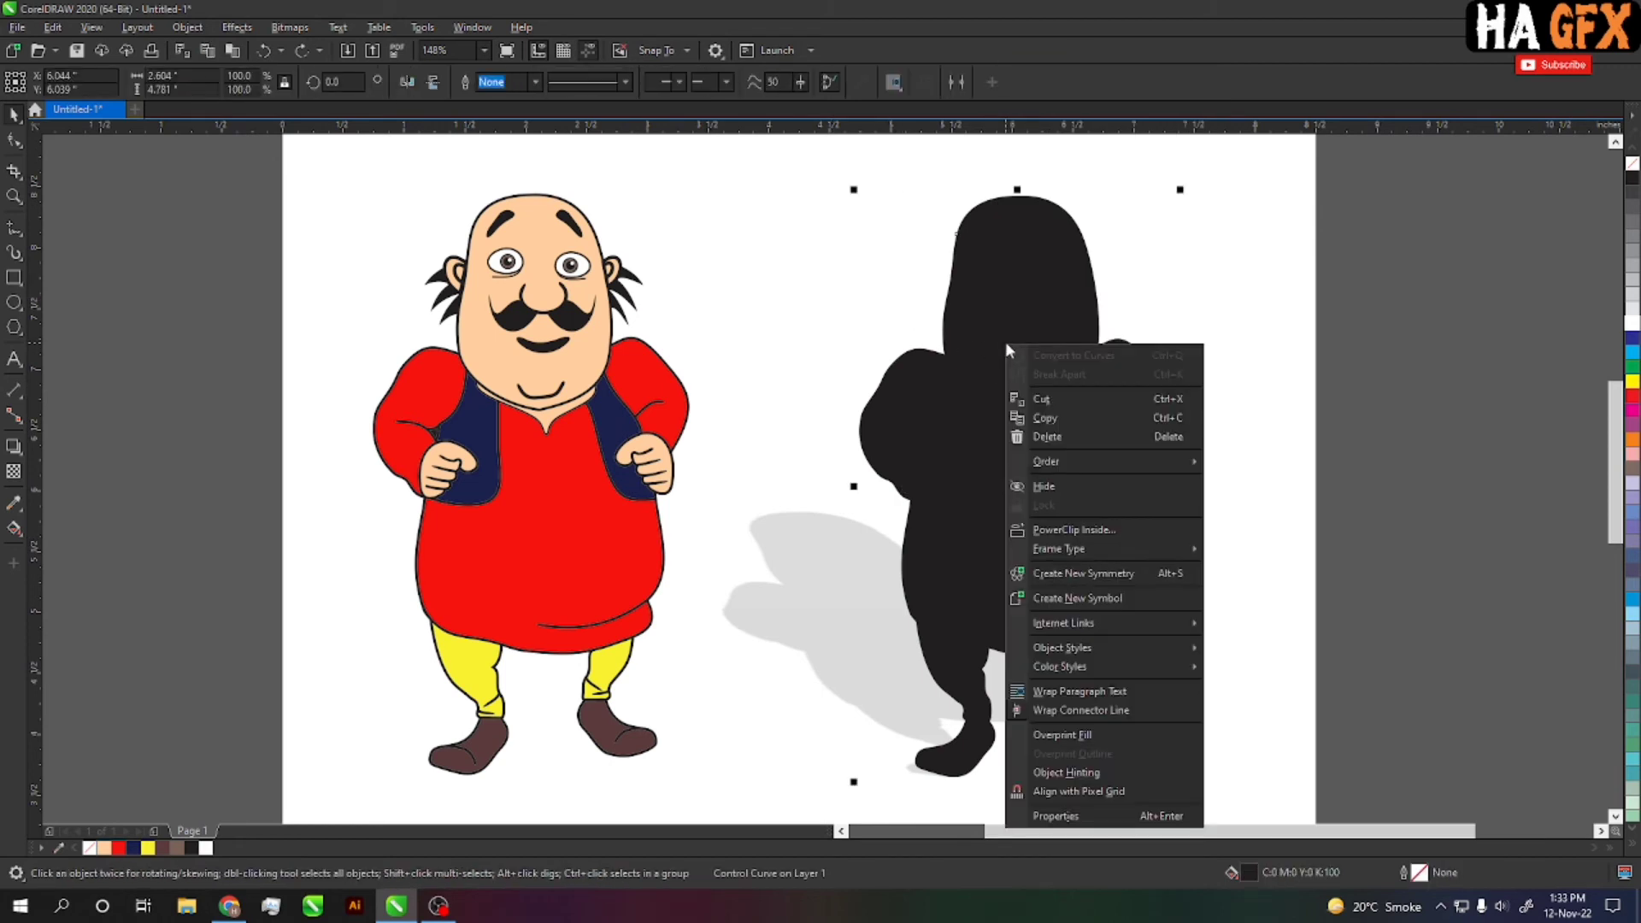
pyautogui.click(870, 363)
# Break the drop shadow apart and delete the black silhouette, keeping the grey shadow
pyautogui.click(773, 588)
pyautogui.rightClick(857, 533)
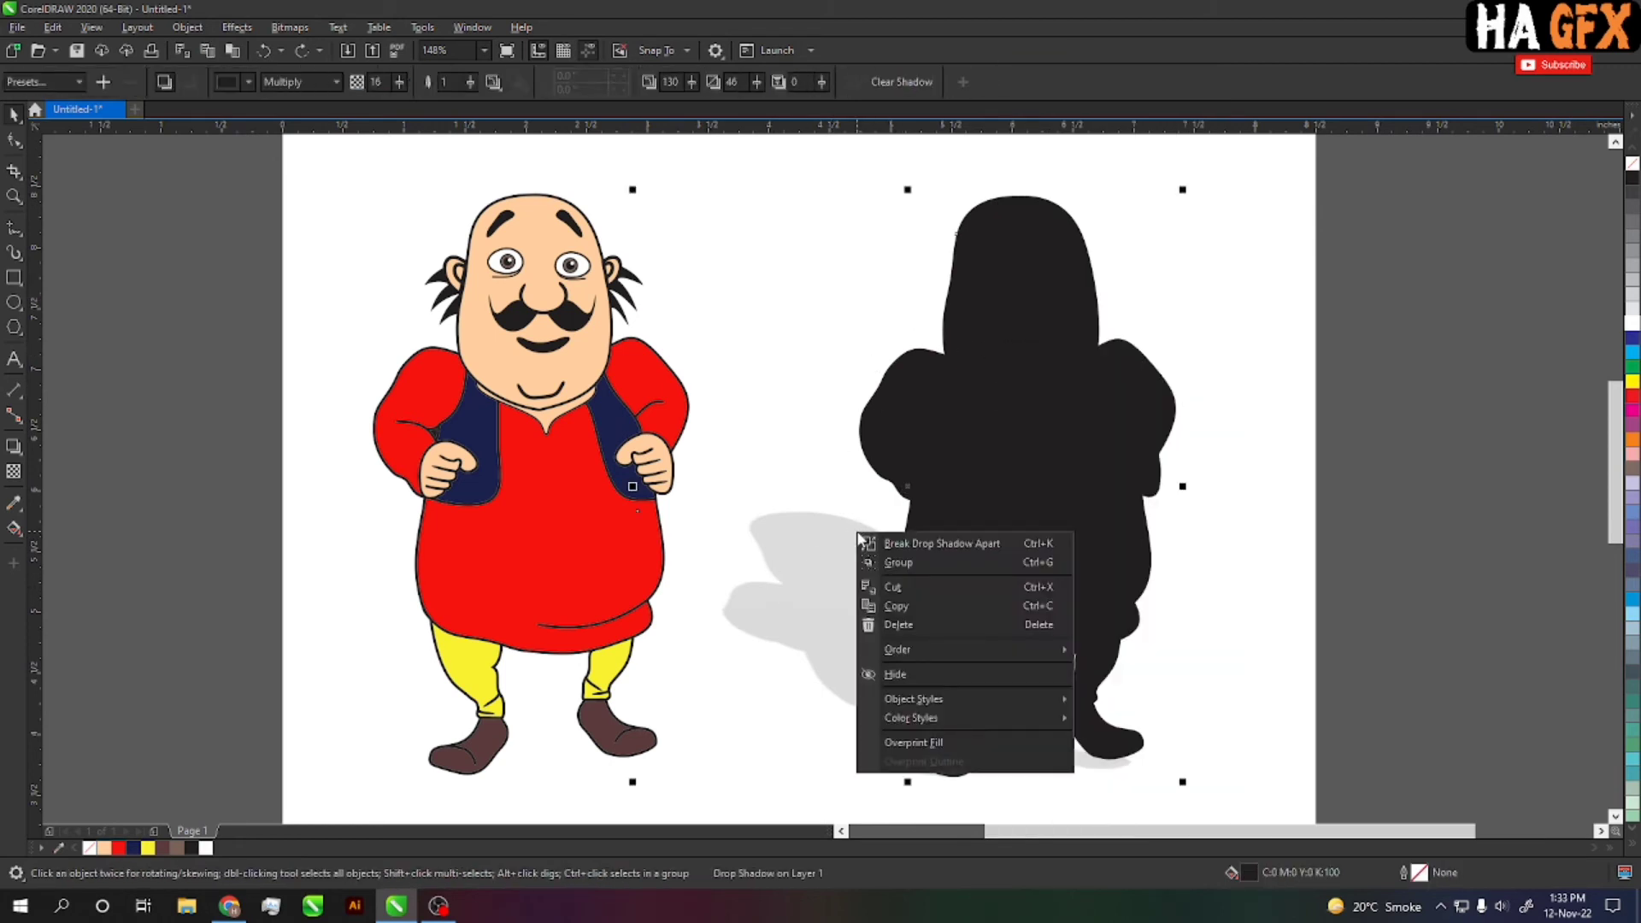
pyautogui.click(912, 549)
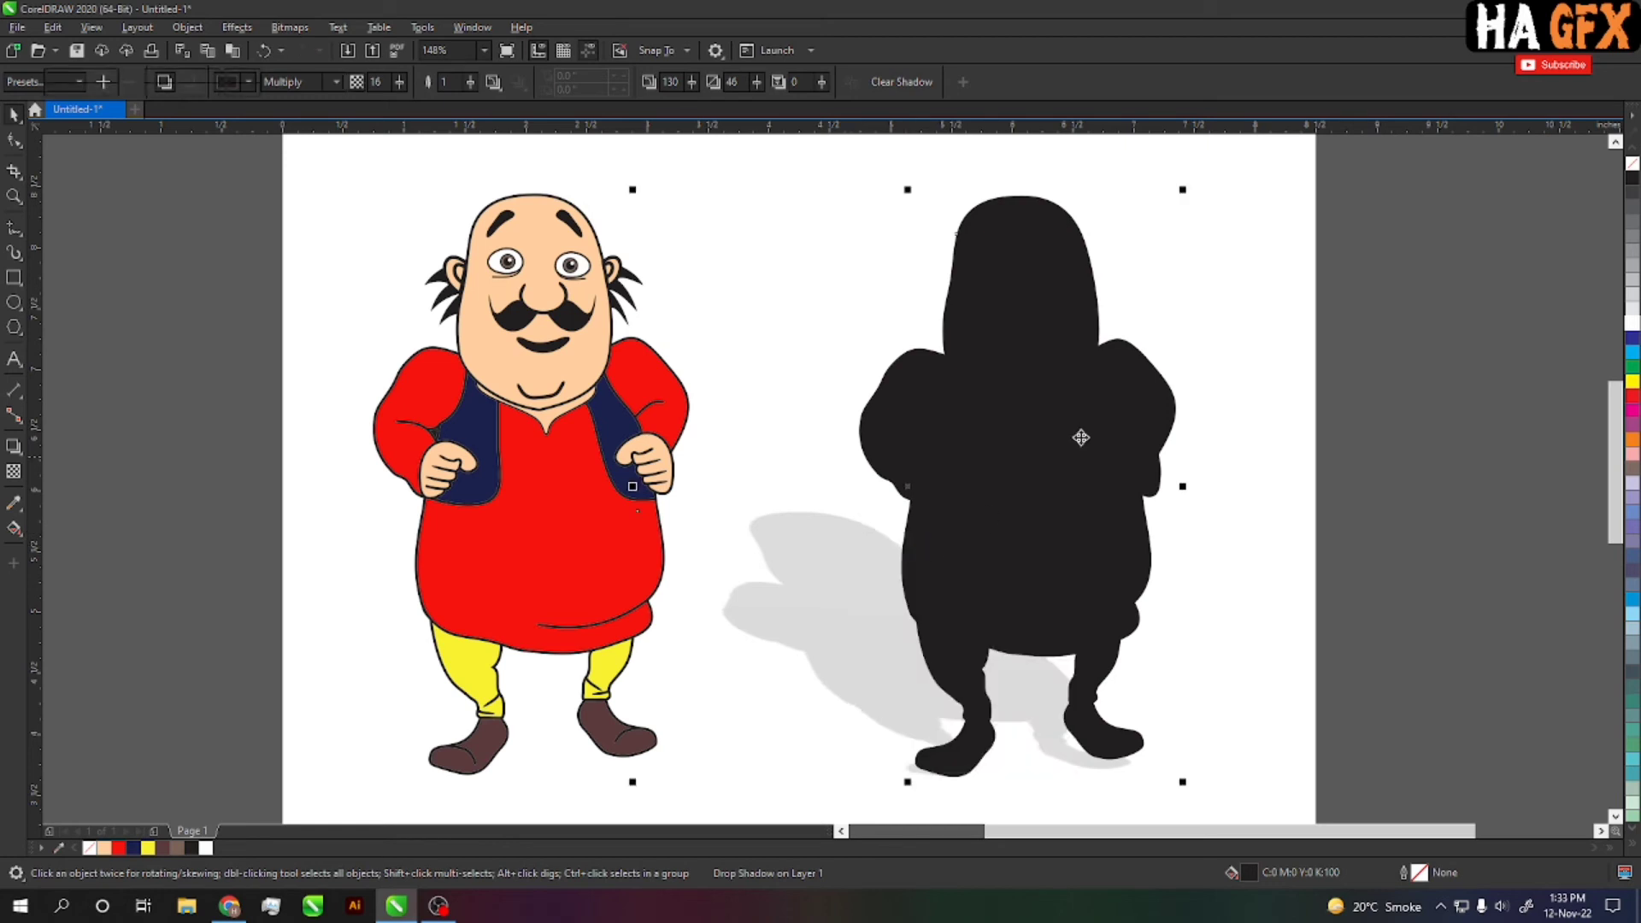
pyautogui.press('Delete')
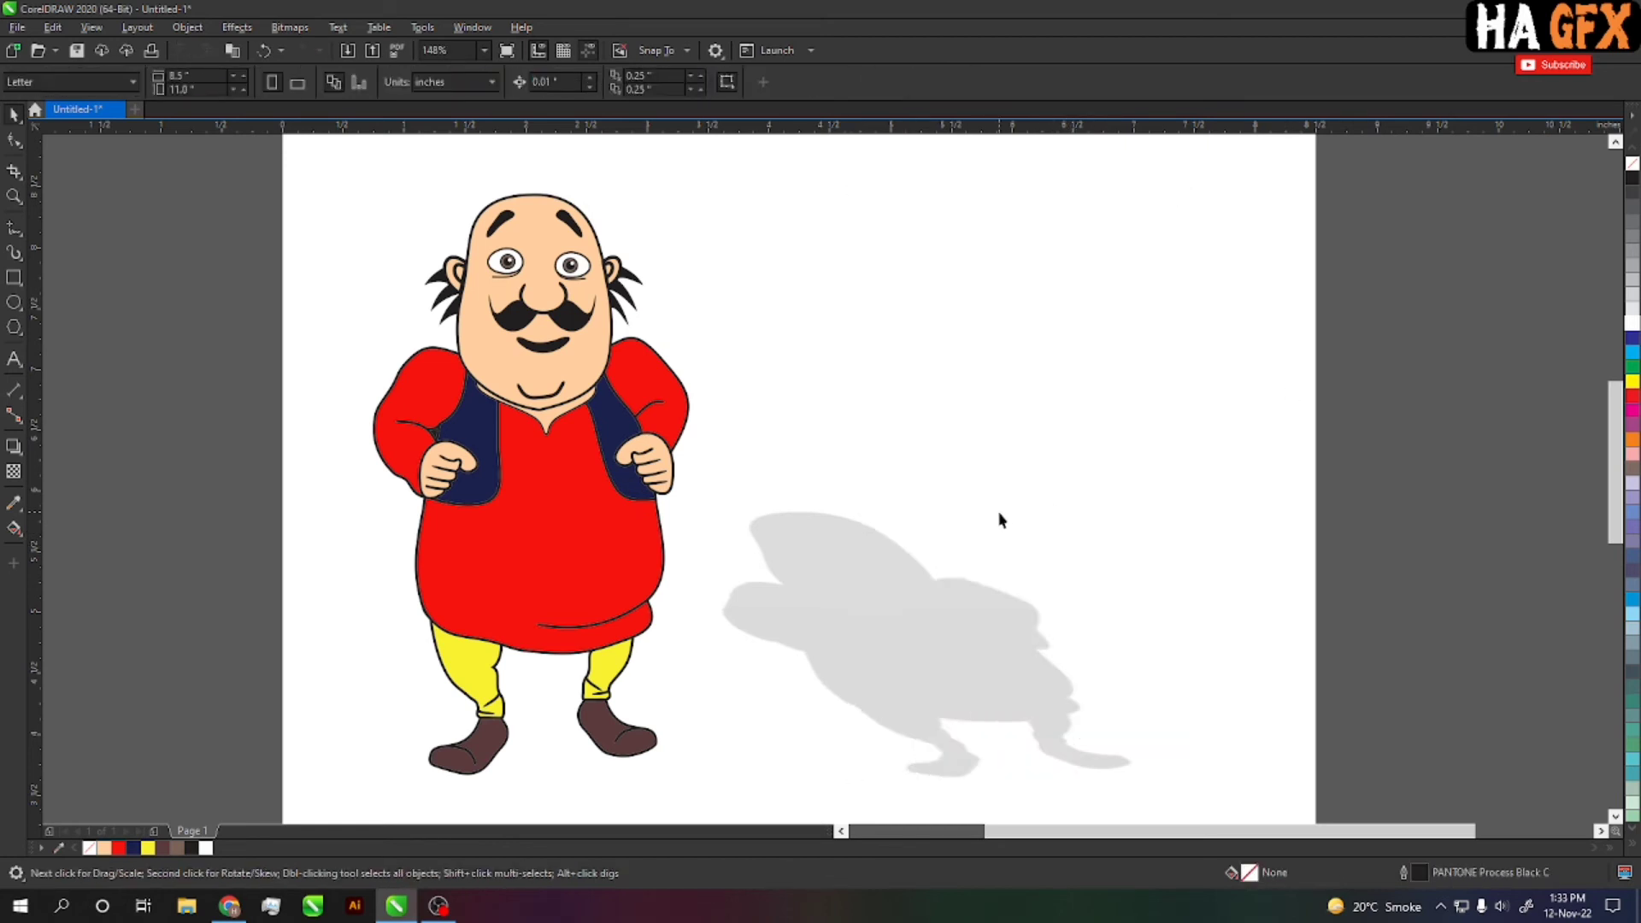
pyautogui.moveTo(804, 579); pyautogui.dragTo(954, 551)
pyautogui.scroll(-2, 963, 623)
# Move the grey shadow under the character's feet and send it to the back
pyautogui.scroll(2, 1000, 641)
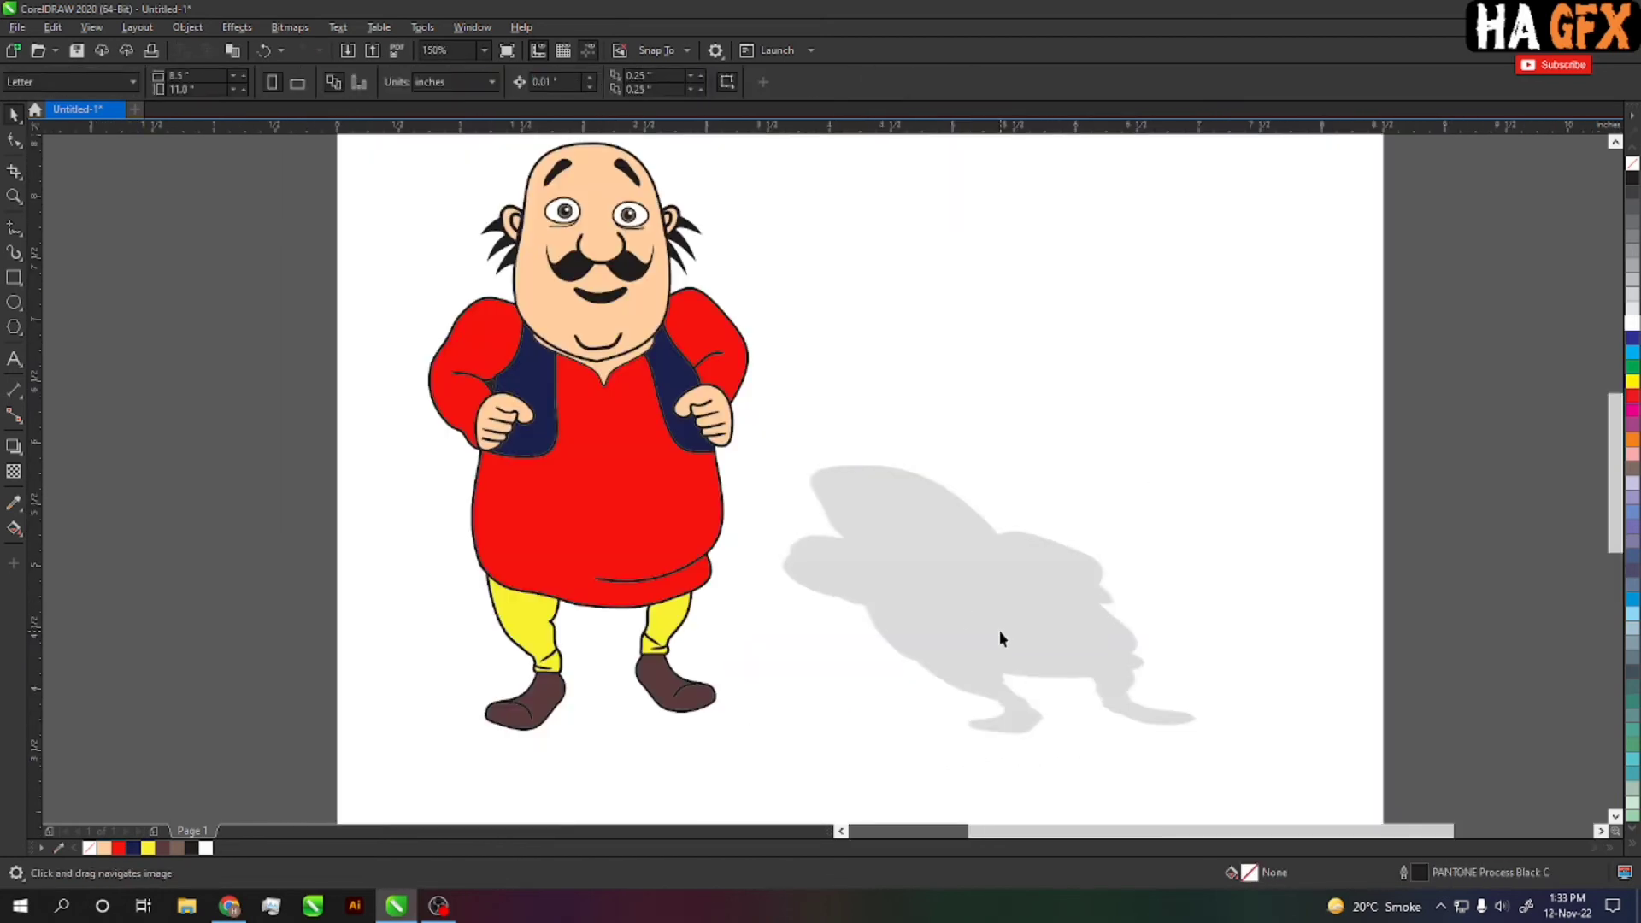
pyautogui.press('space')
pyautogui.click(574, 581)
pyautogui.moveTo(575, 581); pyautogui.dragTo(575, 581)
pyautogui.scroll(2, 552, 664)
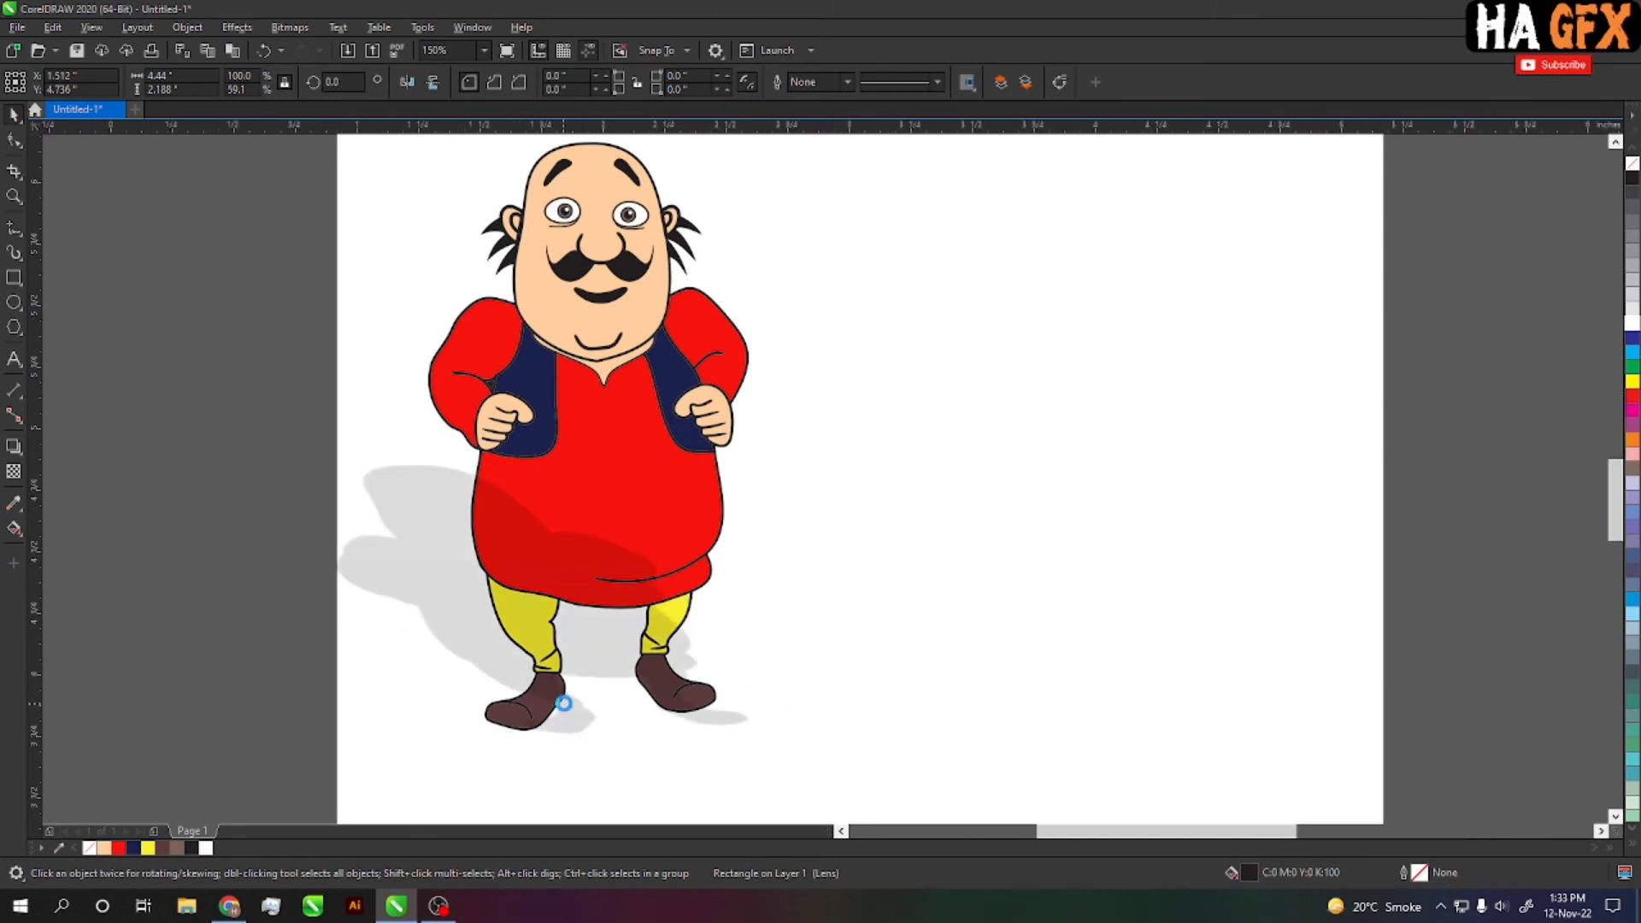
pyautogui.moveTo(760, 607)
pyautogui.mouseDown()
pyautogui.moveTo(716, 605)
pyautogui.moveTo(737, 591)
pyautogui.mouseUp()
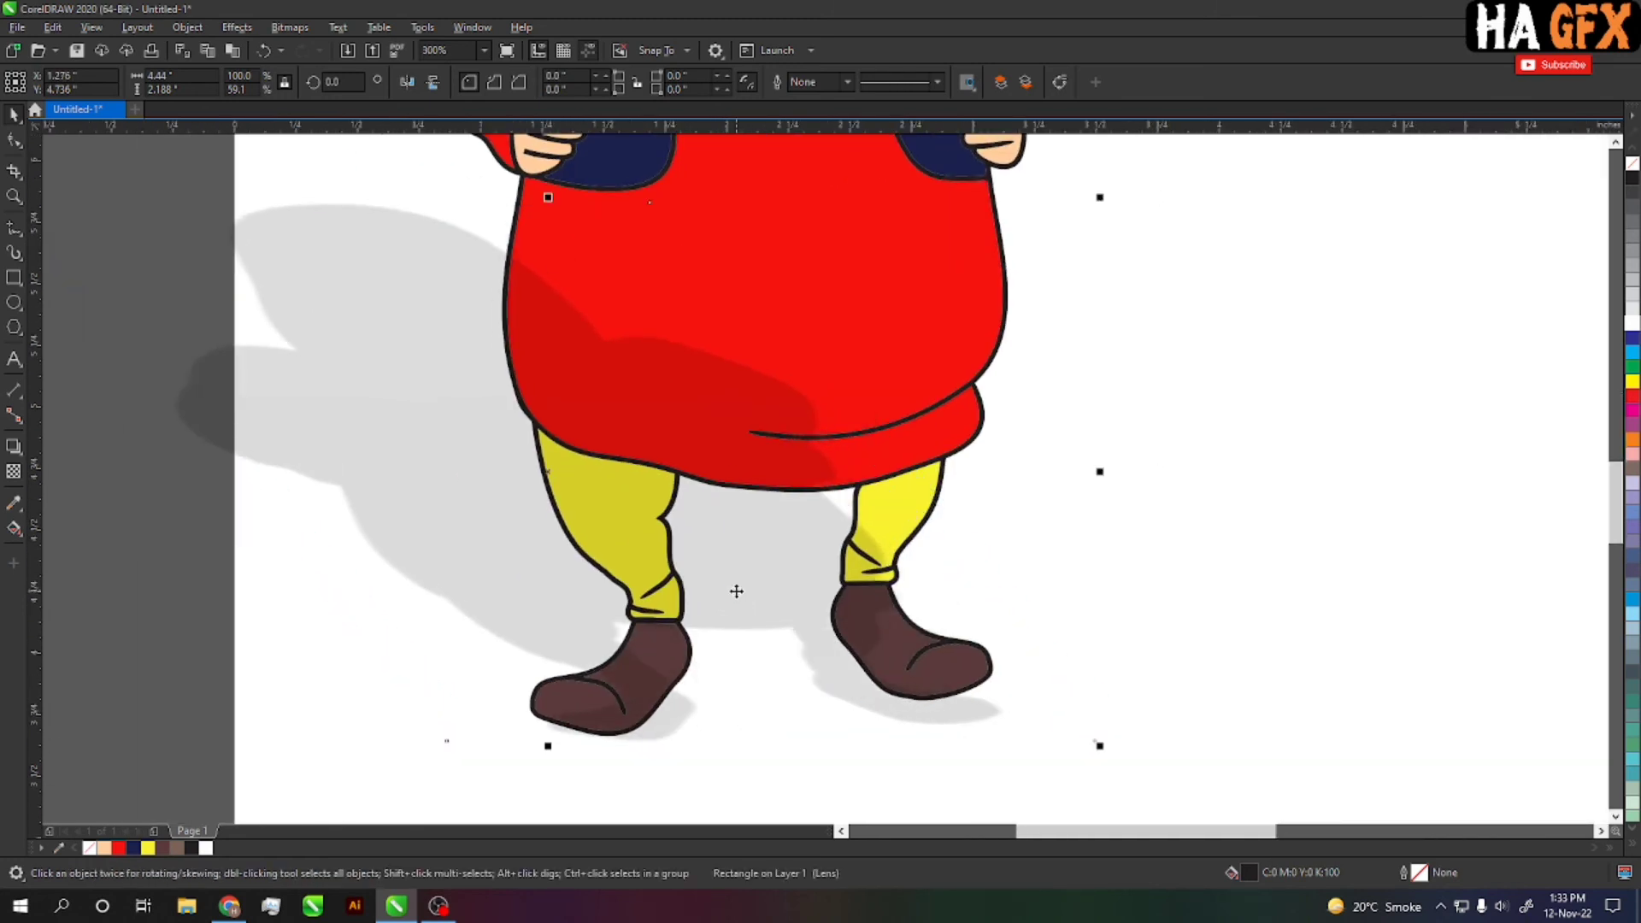
pyautogui.hotkey('shift', 'pagedown')
pyautogui.press('Escape')
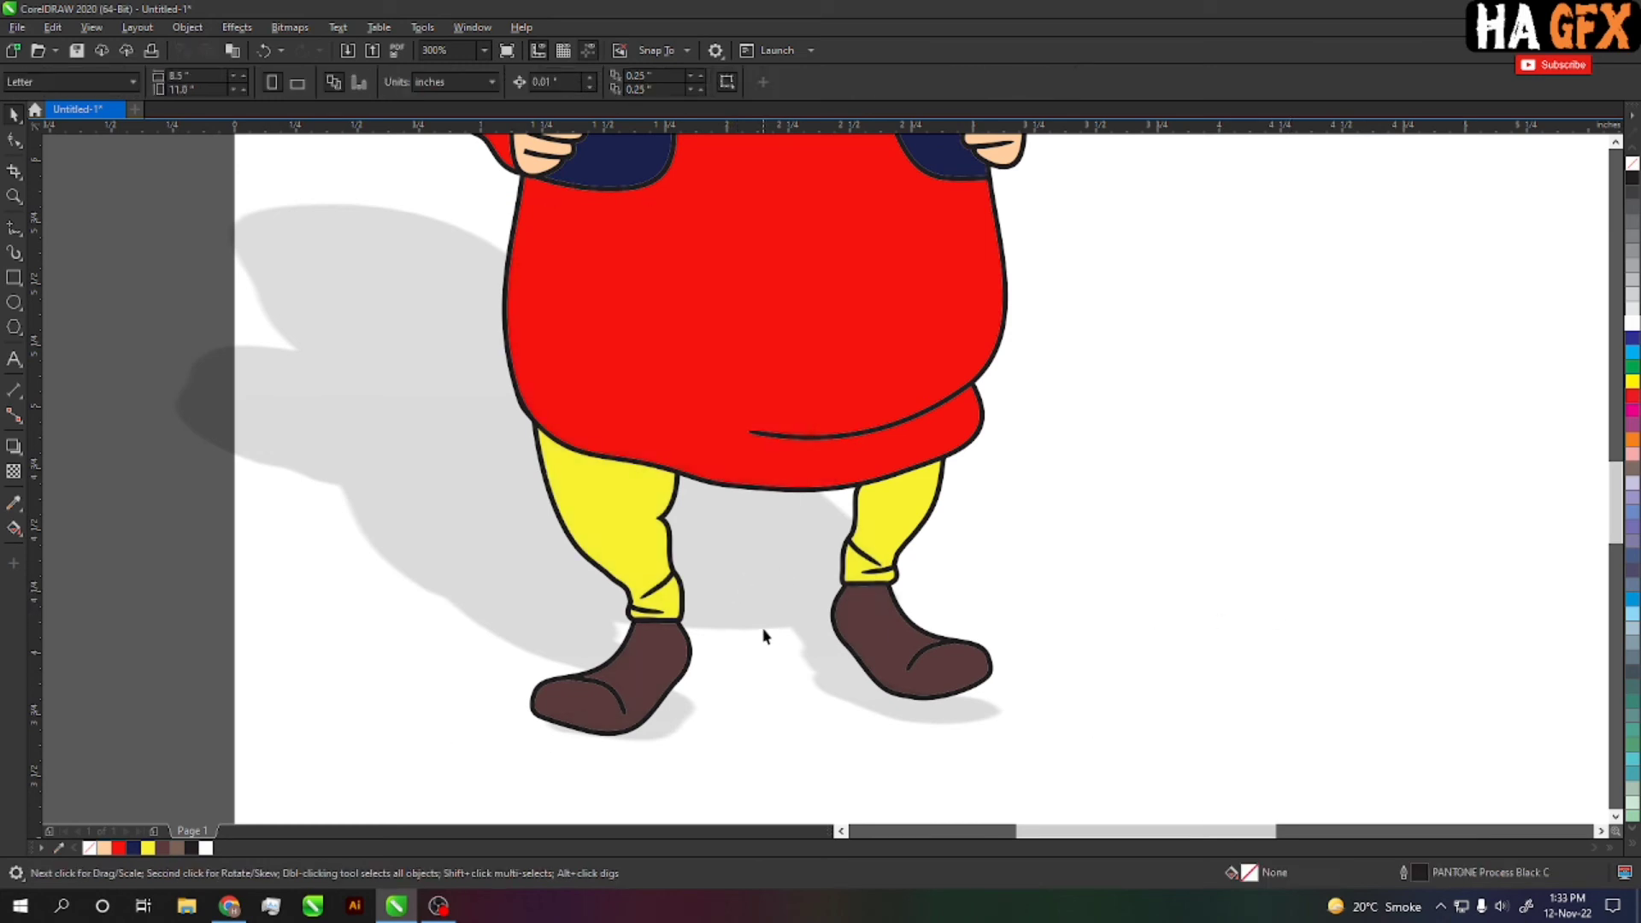
# Reselect the shadow, then marquee-select the whole character together with its shadow
pyautogui.click(788, 680)
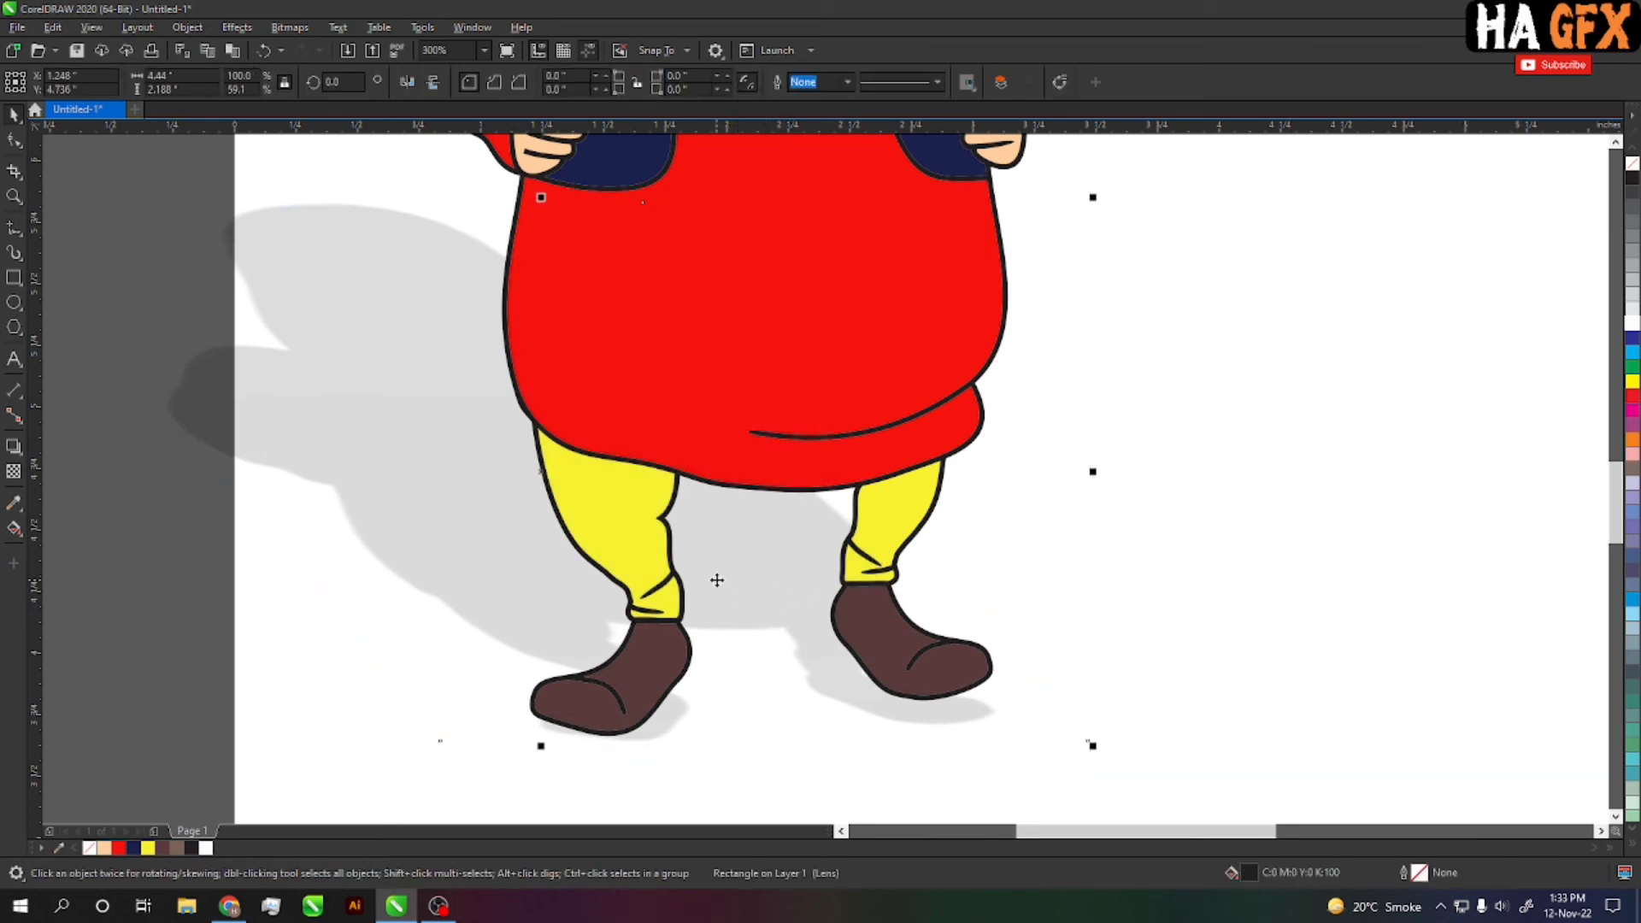
pyautogui.scroll(-1, 751, 557)
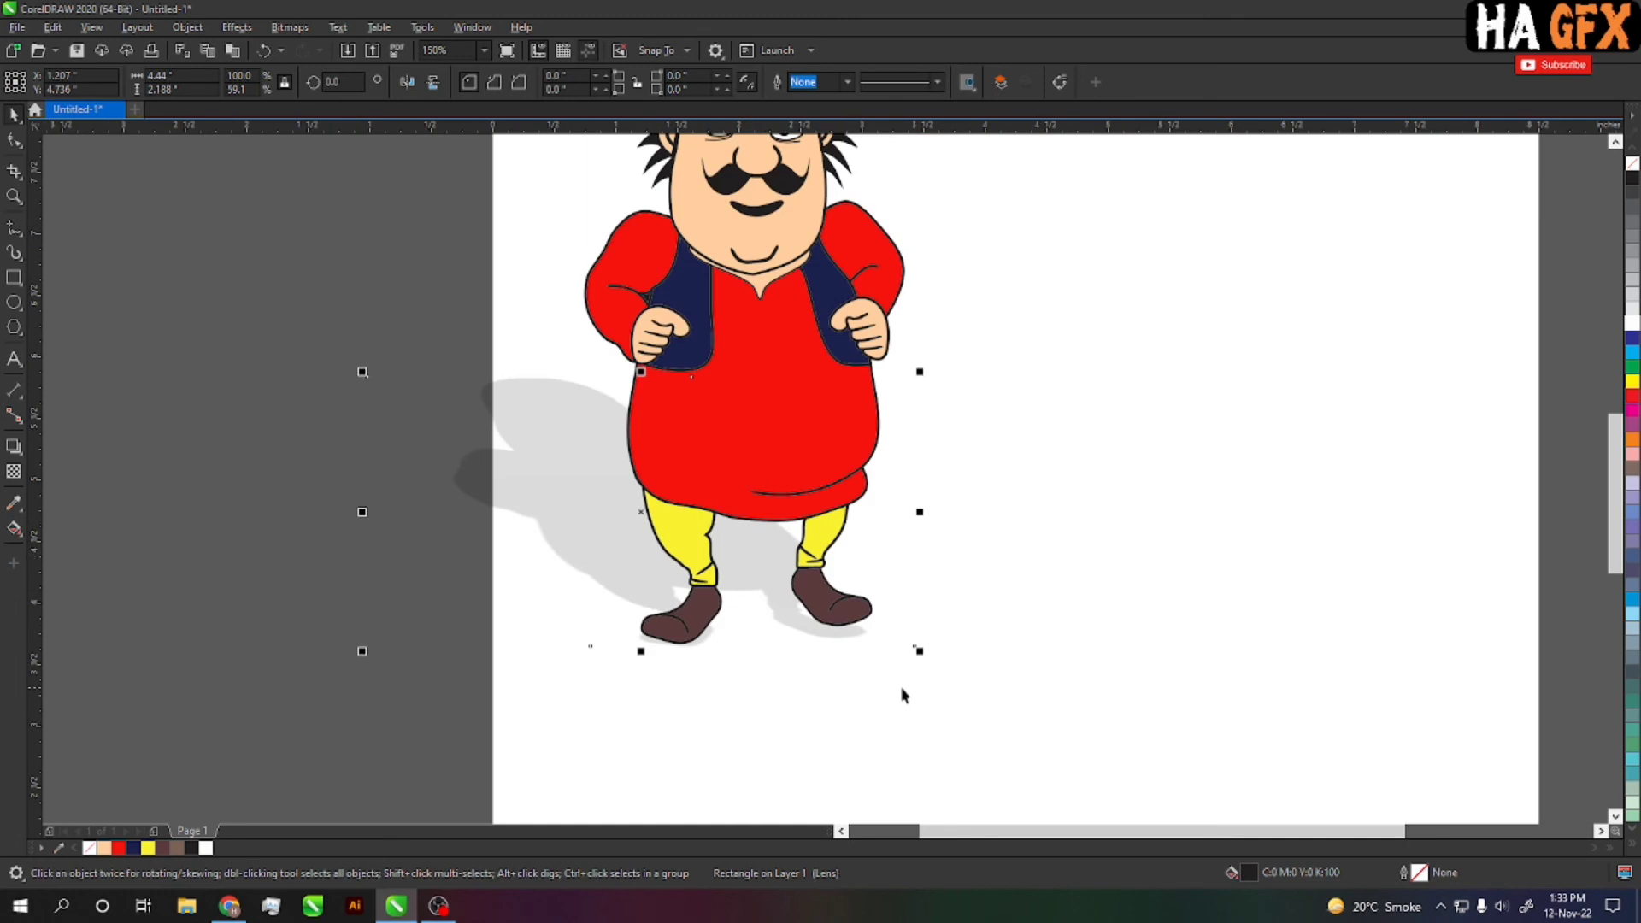
pyautogui.scroll(-1, 901, 687)
pyautogui.scroll(2, 821, 624)
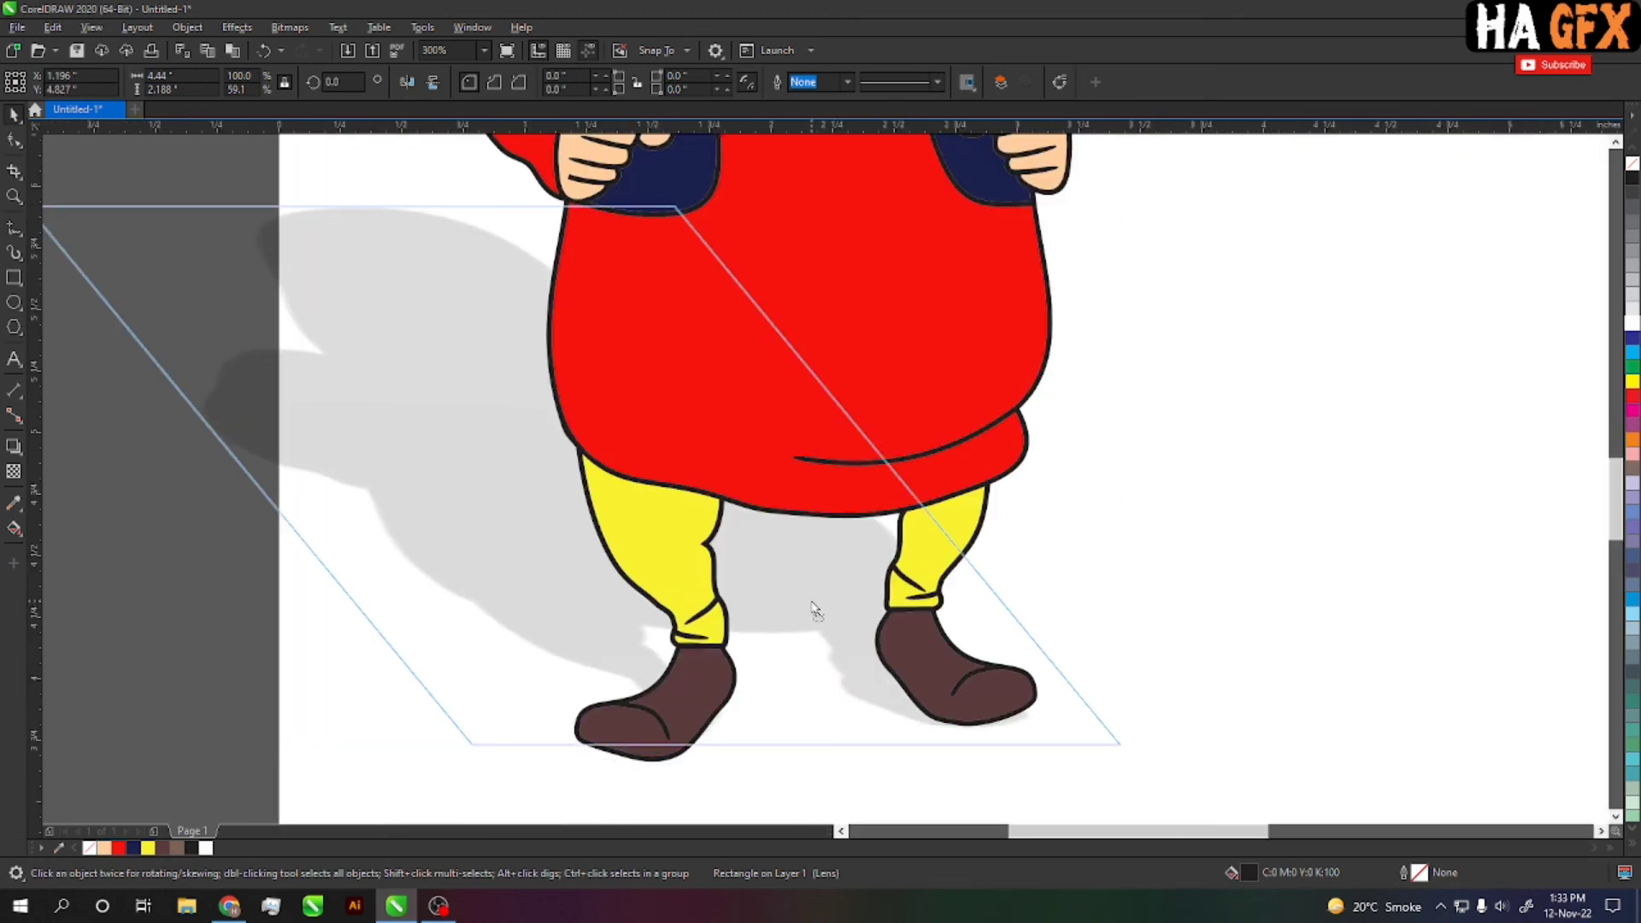
pyautogui.scroll(-1, 812, 605)
pyautogui.scroll(-1, 779, 669)
pyautogui.moveTo(962, 732); pyautogui.dragTo(447, 341)
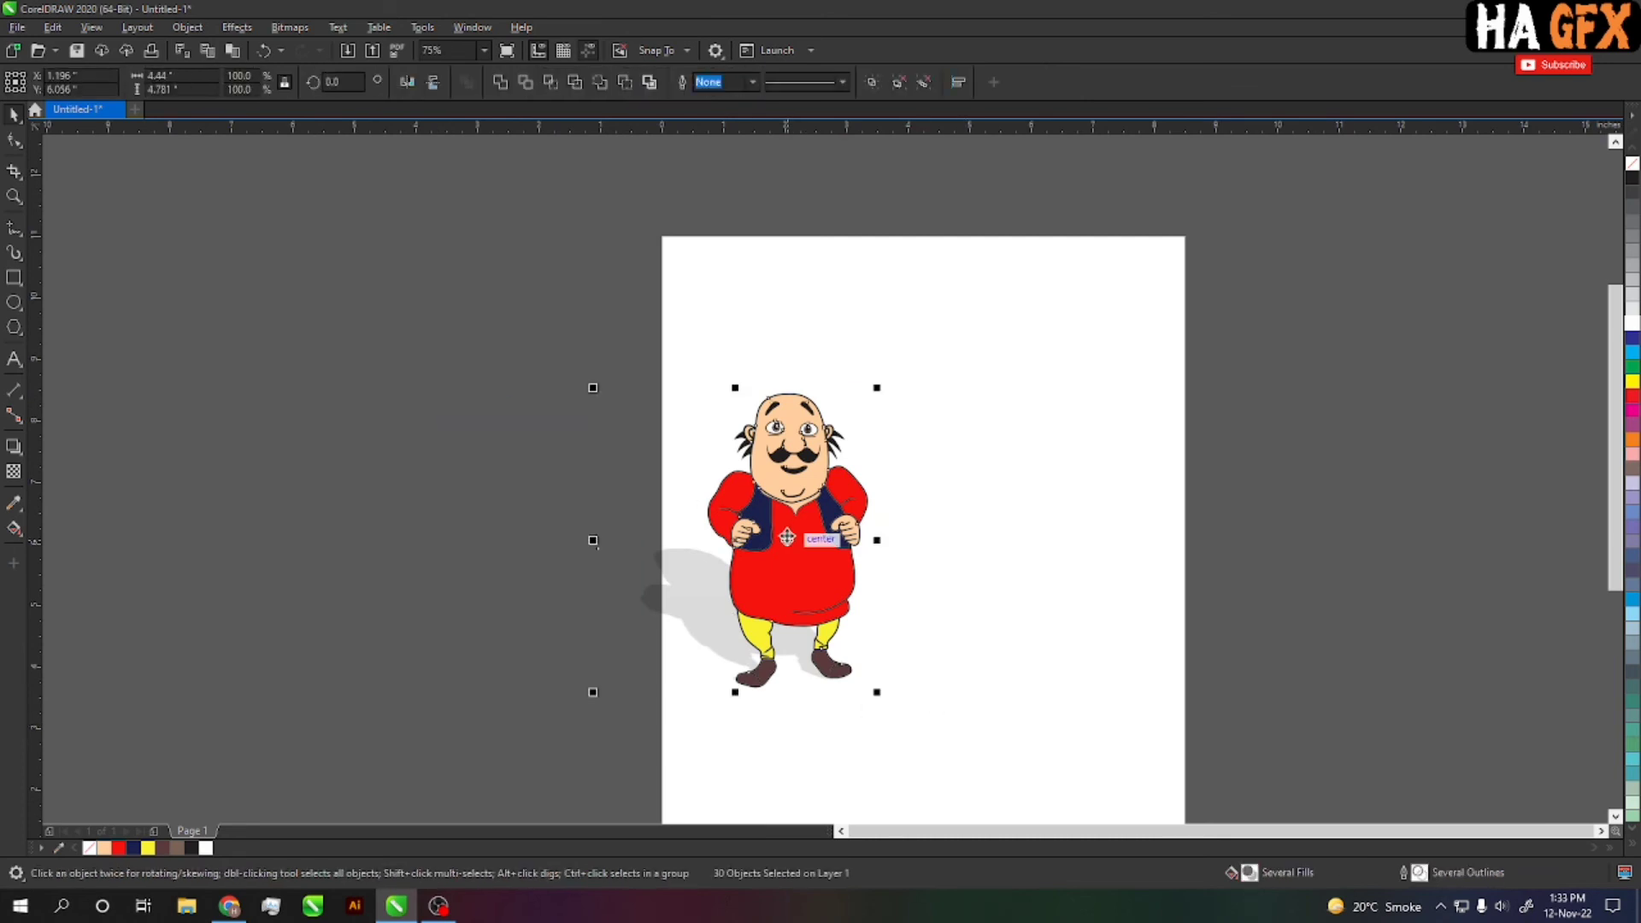
# Drag the character and shadow to the page centre, then deselect
pyautogui.moveTo(799, 576); pyautogui.dragTo(968, 560)
pyautogui.scroll(2, 968, 560)
pyautogui.click(1209, 575)
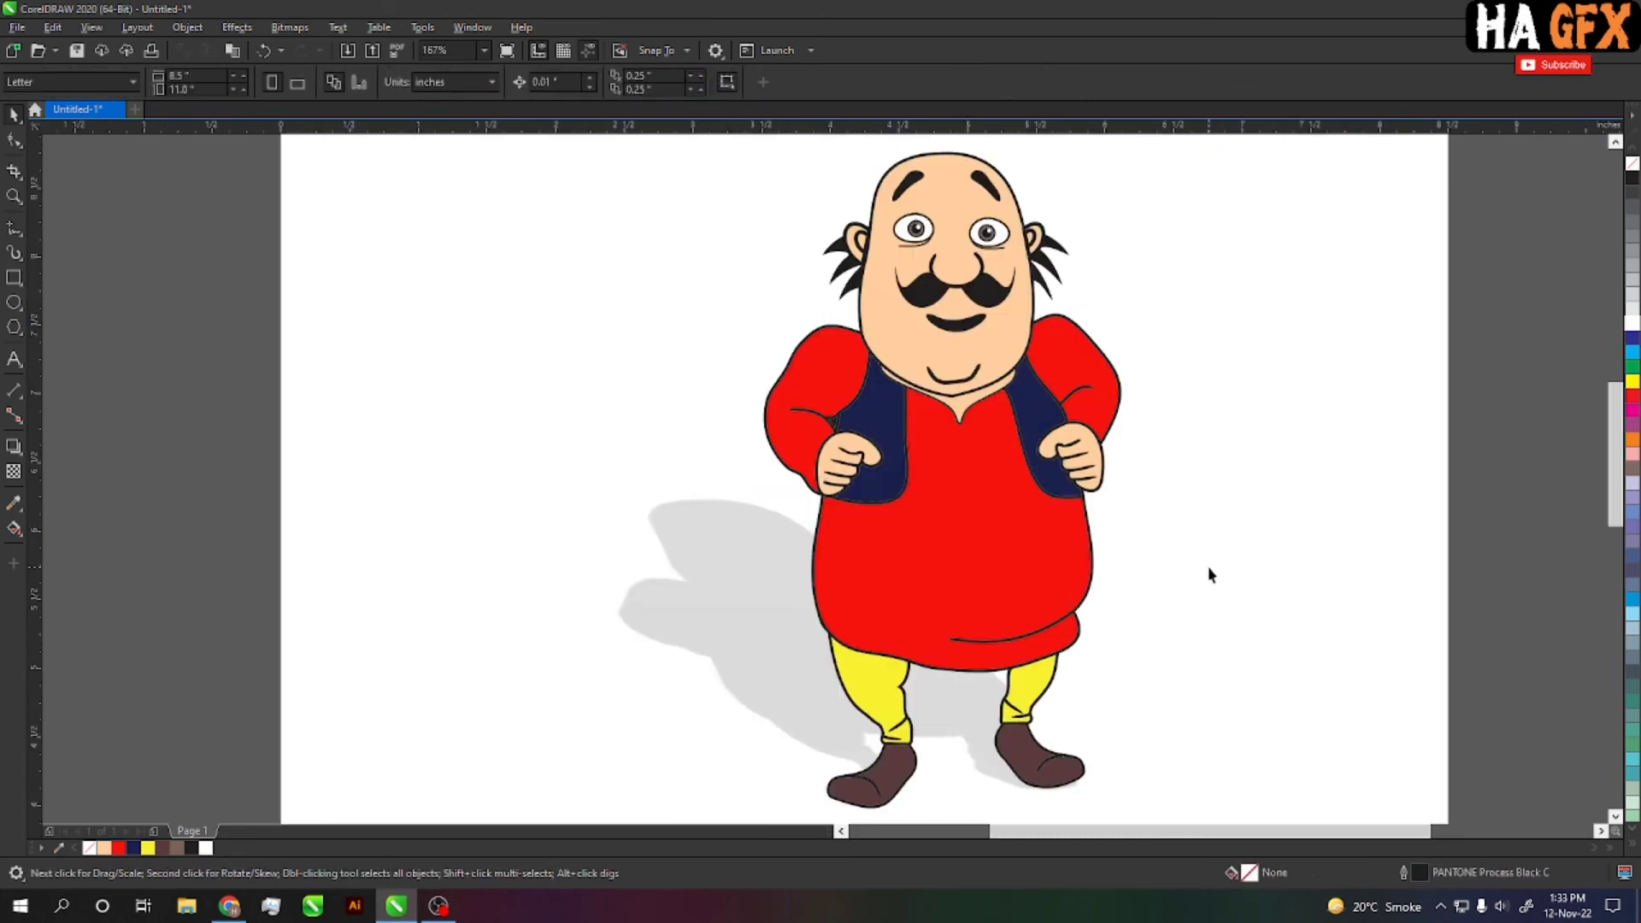